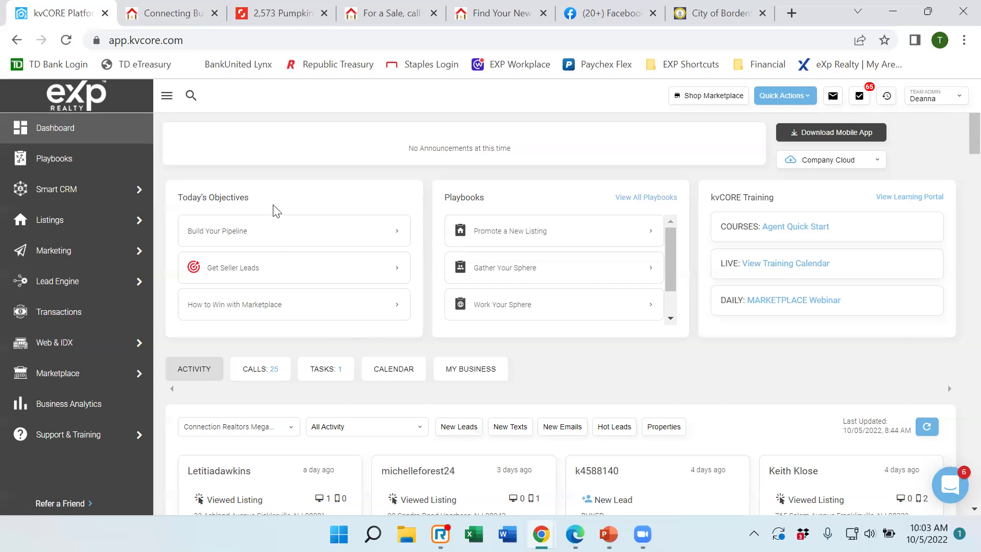
# Bring up the 'Connecting Burlington County' tab showing the agent's live kvCORE website.
pyautogui.click(166, 18)
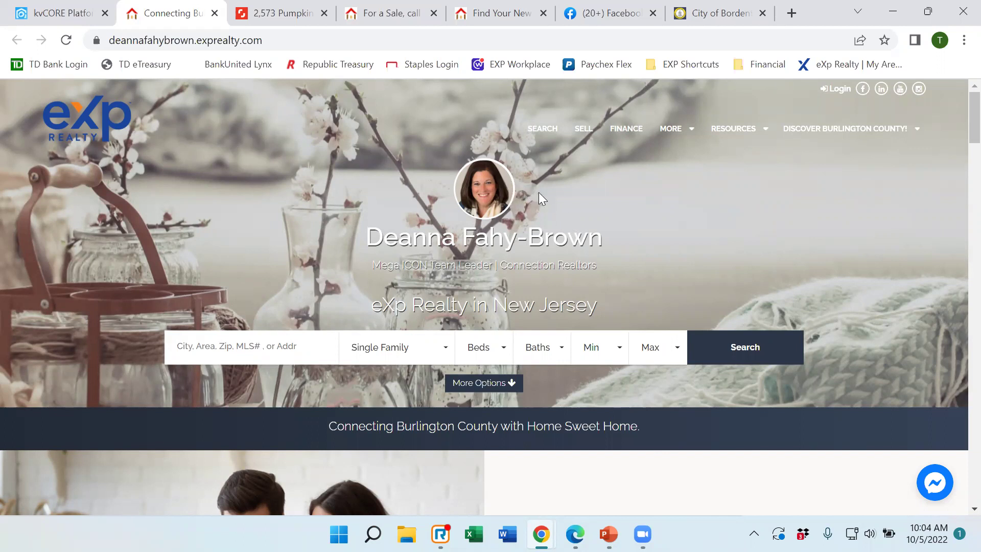
pyautogui.click(76, 17)
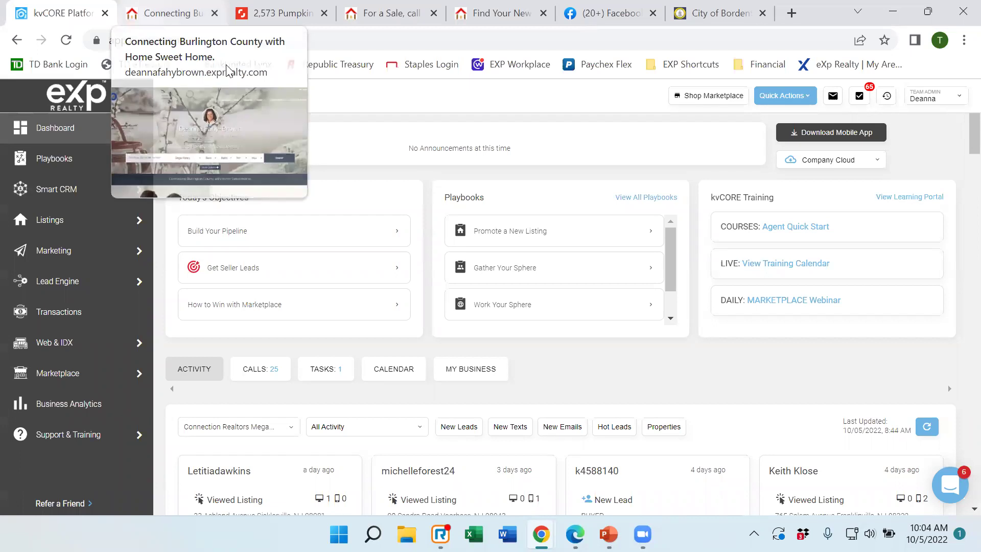
pyautogui.click(935, 107)
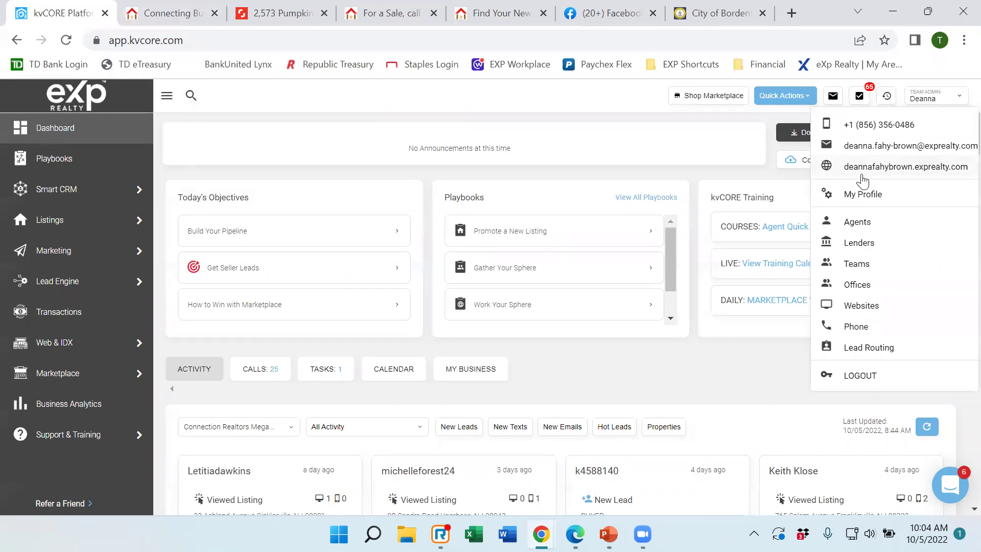
pyautogui.click(155, 19)
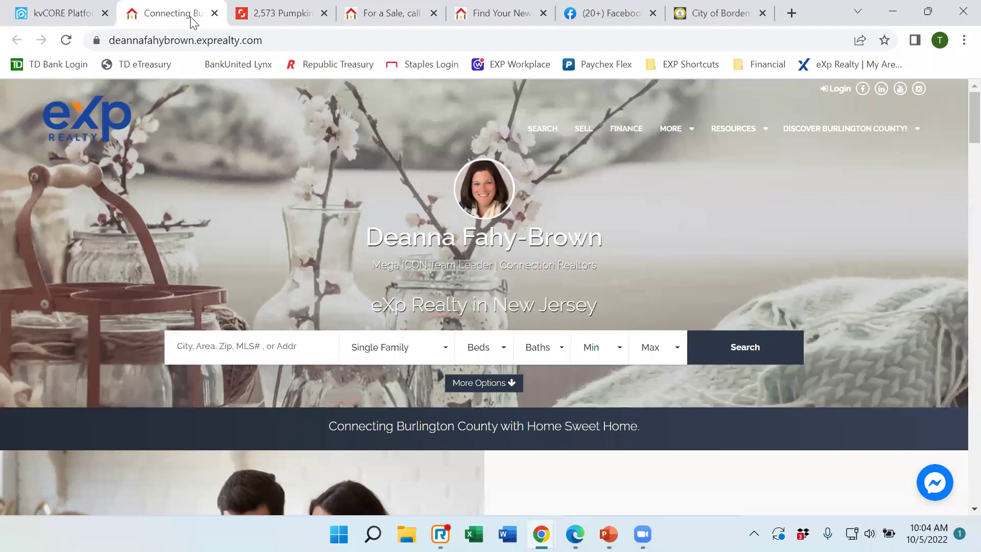
pyautogui.click(120, 16)
pyautogui.click(126, 16)
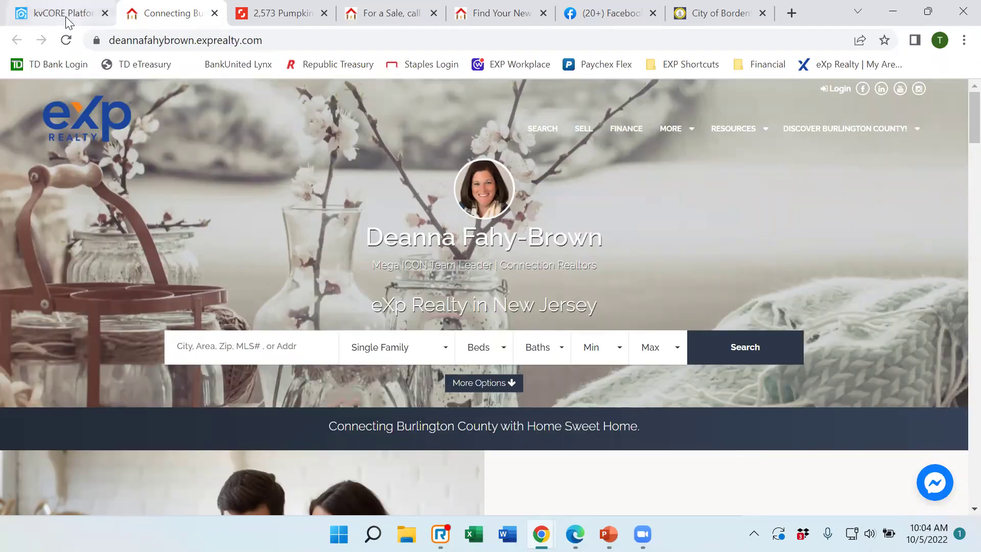
pyautogui.click(66, 16)
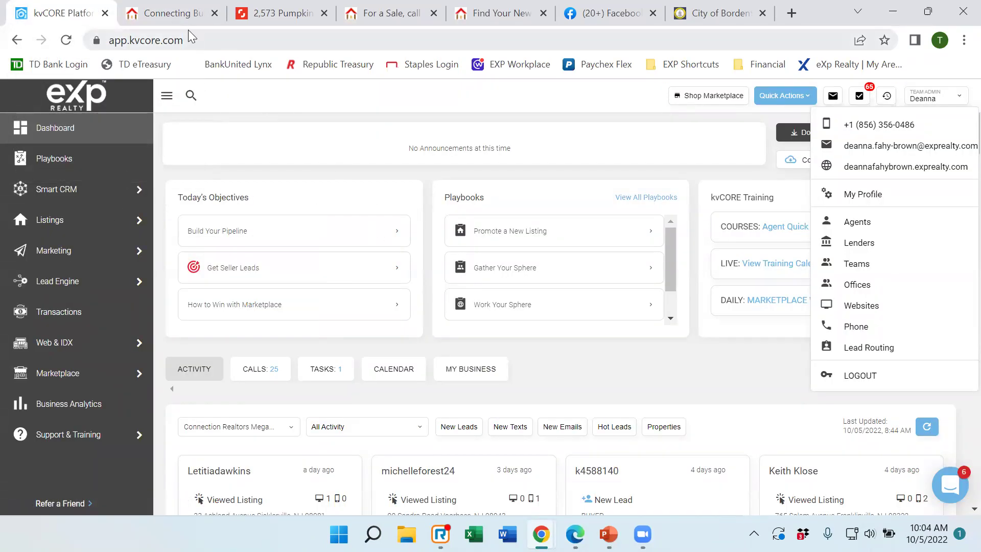
pyautogui.click(170, 20)
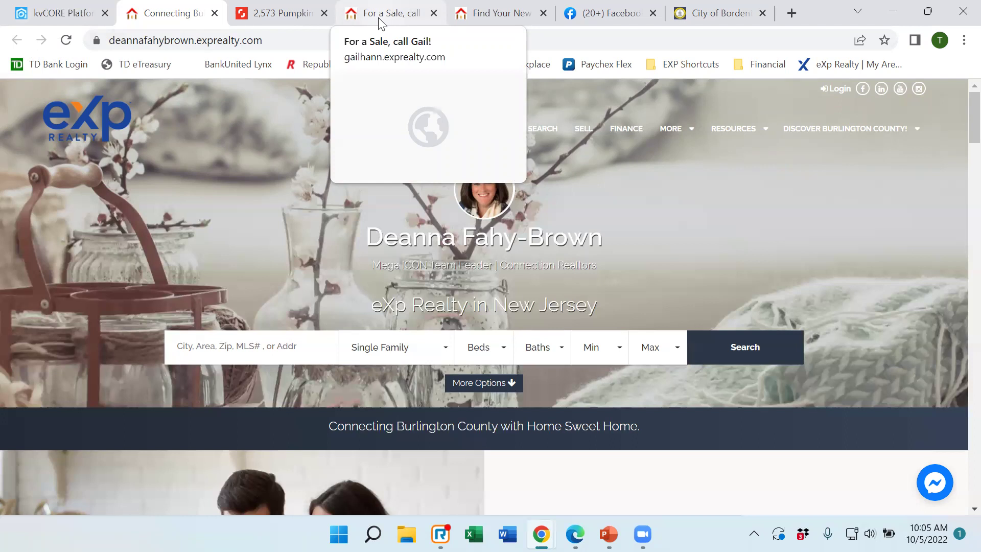
# Browse the 'For a Sale, call Gail!' agent site's tiles, testimonials and open houses.
pyautogui.click(379, 15)
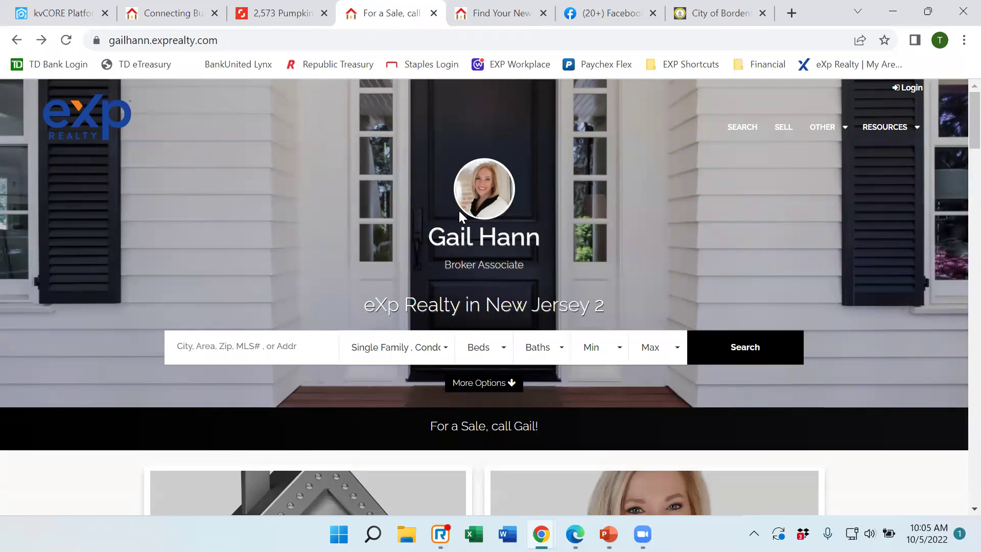
pyautogui.scroll(-5, 459, 210)
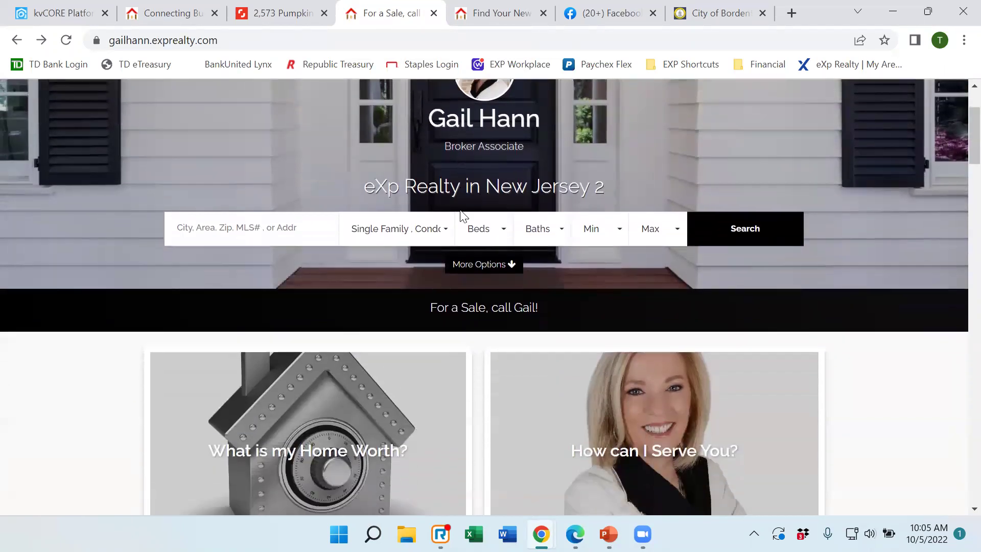
pyautogui.scroll(-3, 461, 214)
pyautogui.scroll(-3, 513, 232)
pyautogui.scroll(3, 512, 232)
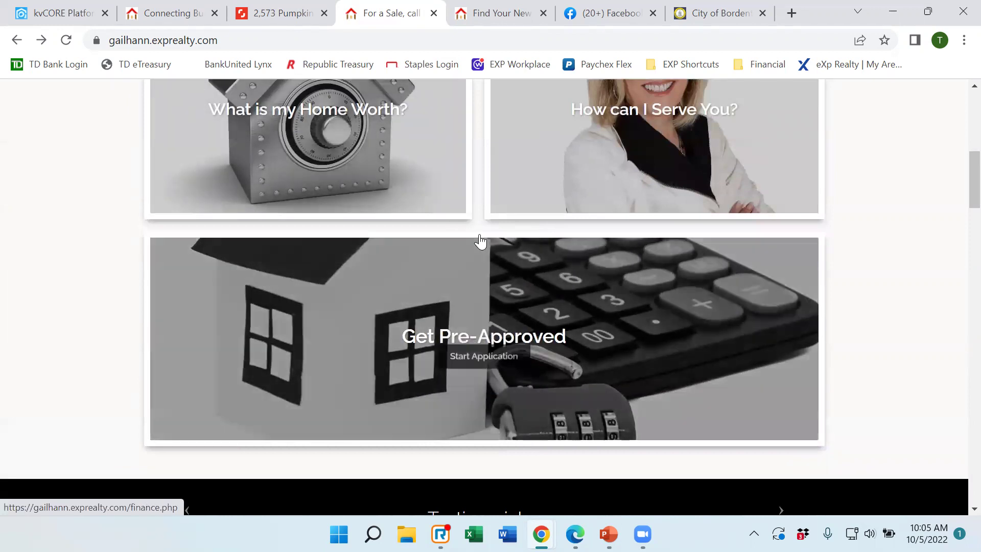
pyautogui.scroll(3, 304, 219)
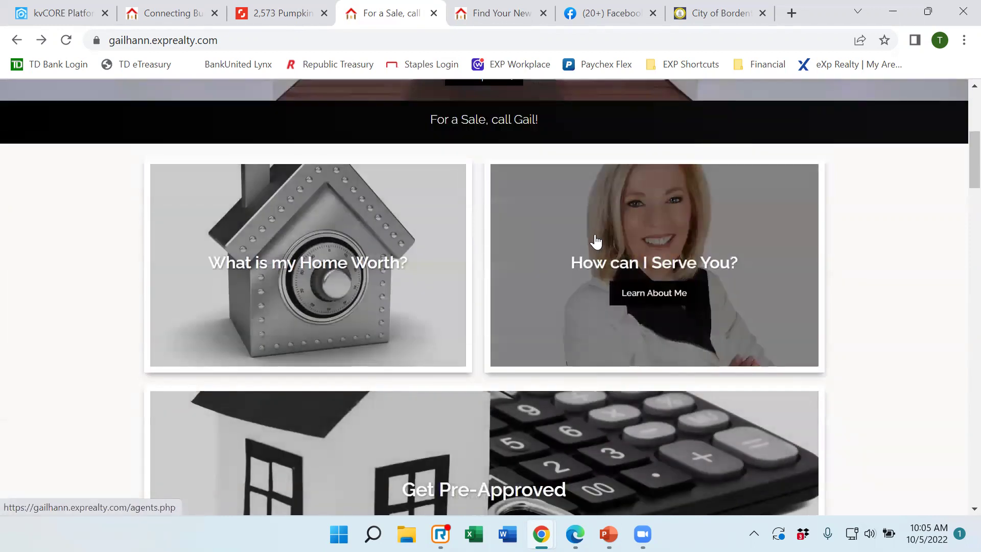
pyautogui.scroll(-3, 597, 235)
pyautogui.scroll(-4, 605, 228)
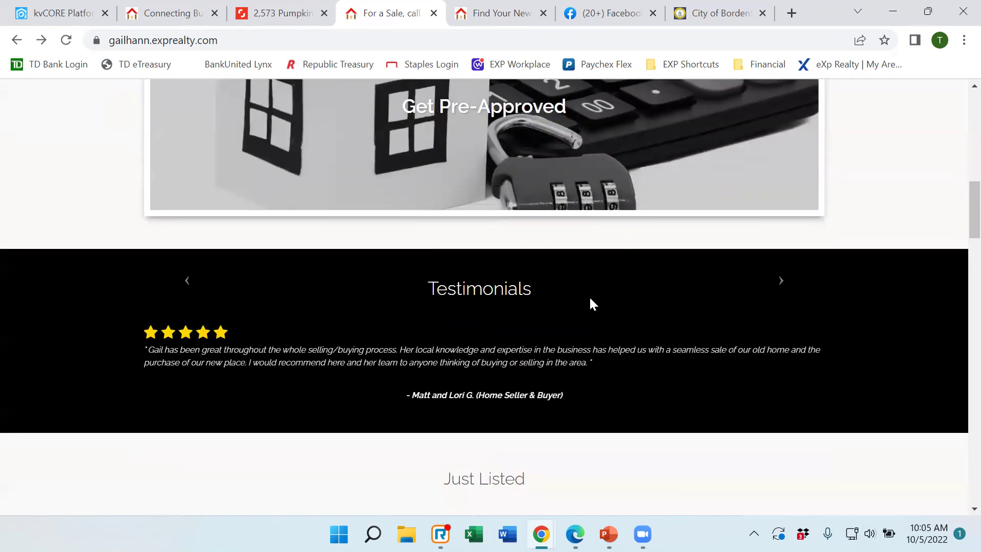
pyautogui.scroll(-1, 591, 305)
pyautogui.scroll(-12, 538, 274)
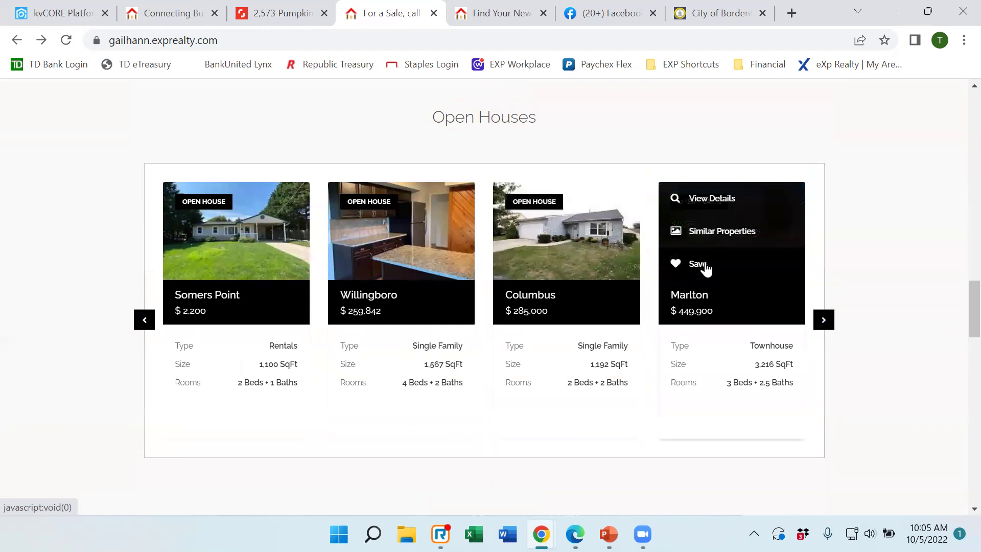
pyautogui.scroll(10, 702, 265)
pyautogui.scroll(10, 698, 260)
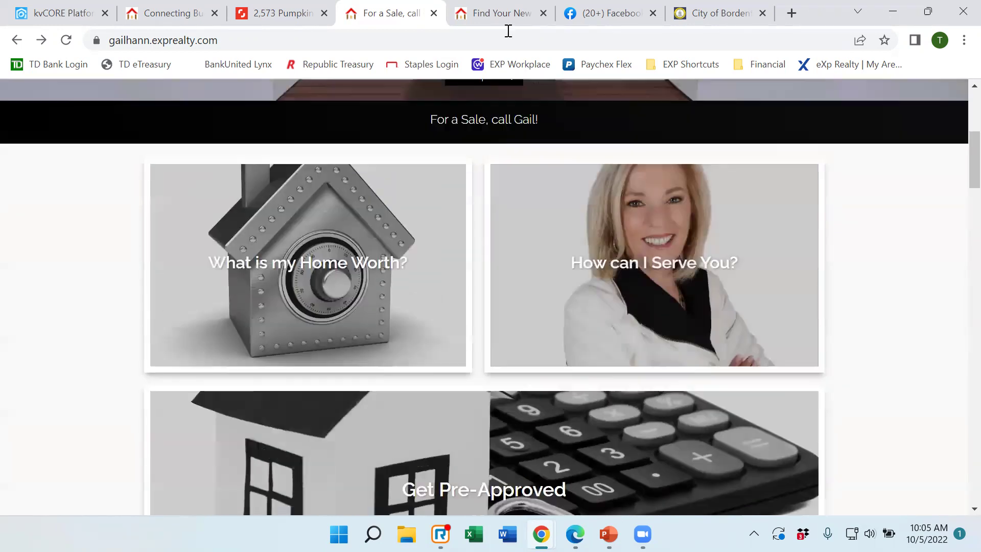
pyautogui.click(483, 13)
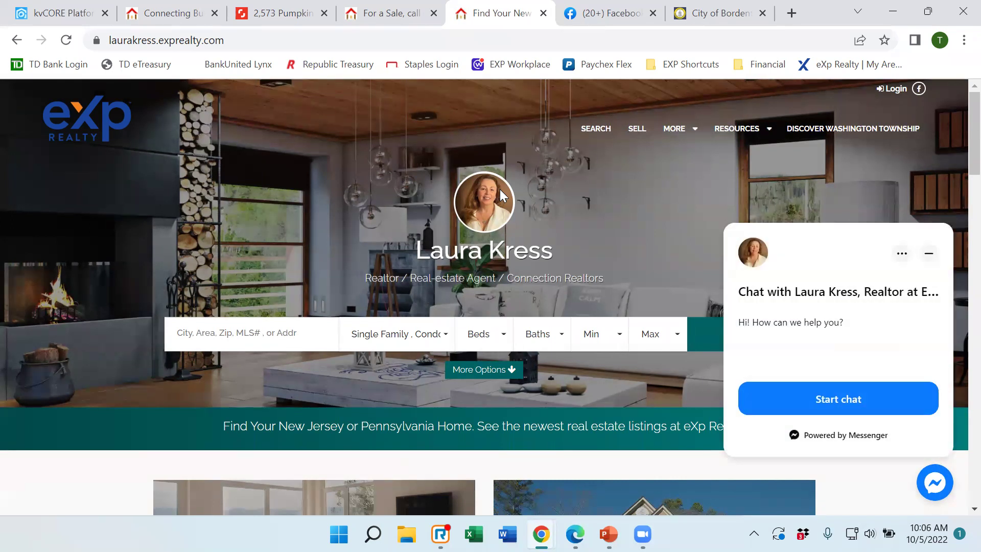
# Minimize the Messenger greeting on the 'Find Your New' site, then scroll to the footer and back.
pyautogui.scroll(-3, 553, 192)
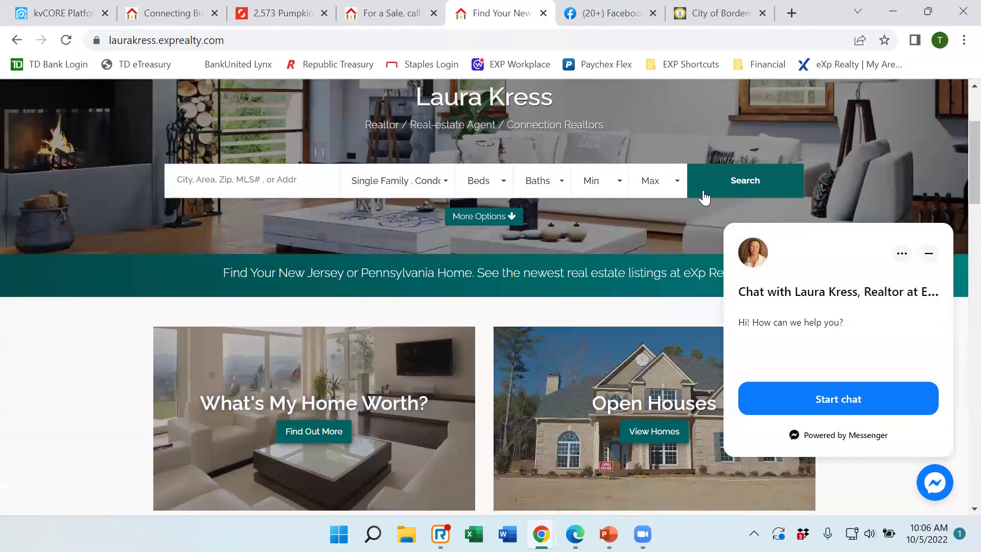
pyautogui.click(929, 253)
pyautogui.scroll(-3, 536, 281)
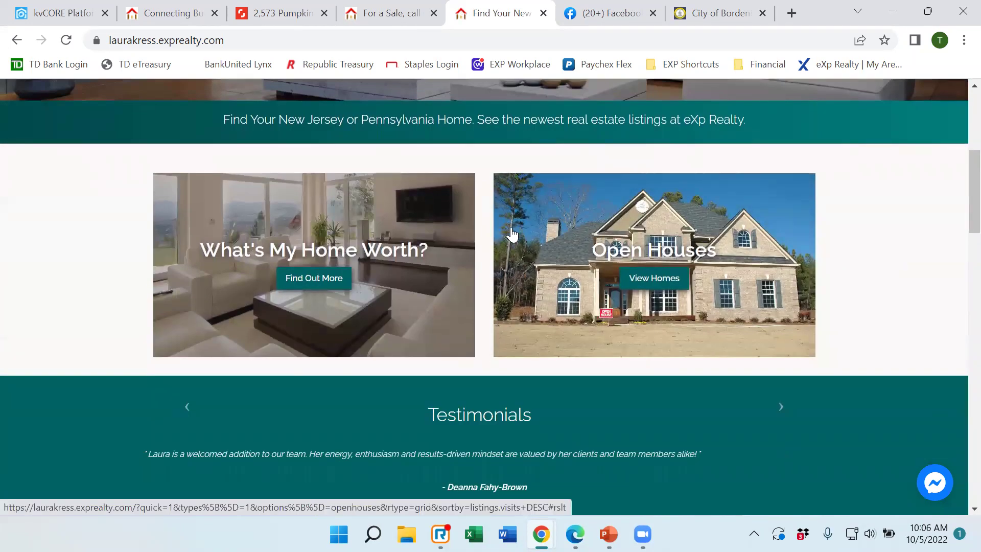
pyautogui.scroll(-5, 578, 264)
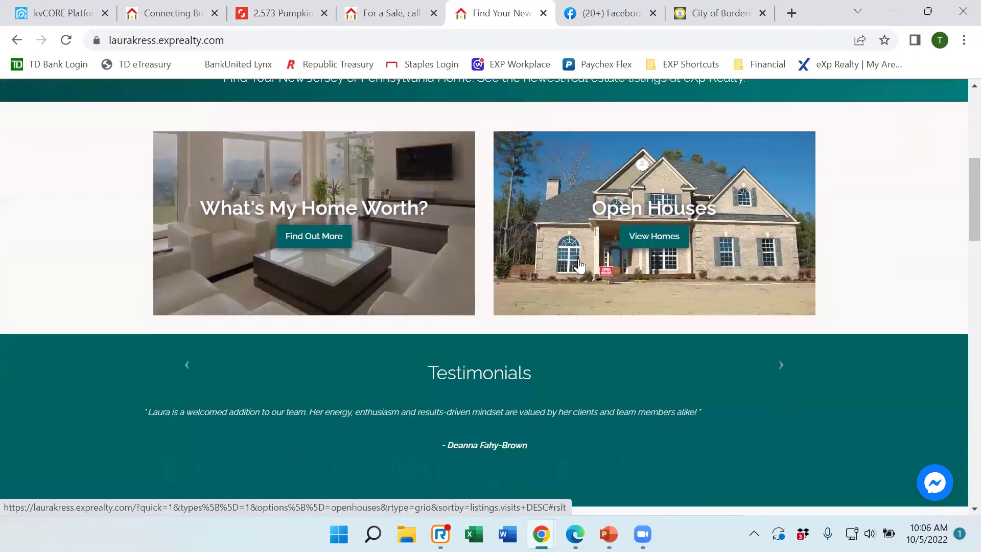
pyautogui.scroll(-18, 578, 264)
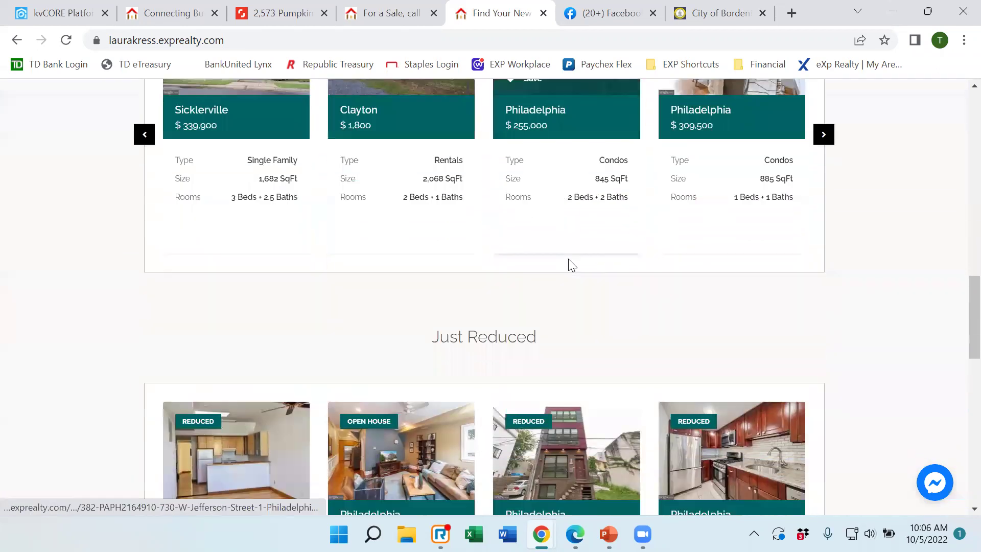
pyautogui.scroll(-2, 570, 264)
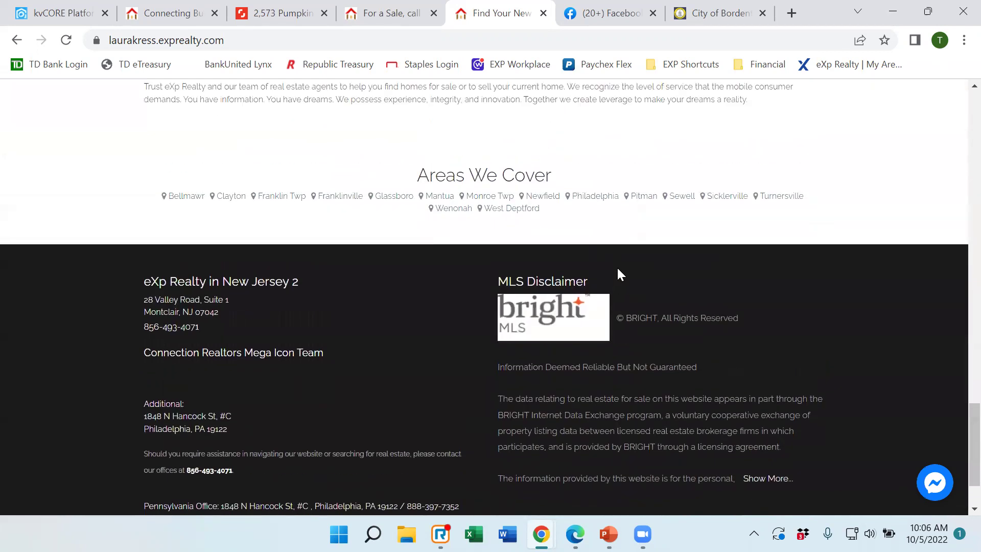
pyautogui.scroll(17, 618, 273)
pyautogui.scroll(15, 623, 271)
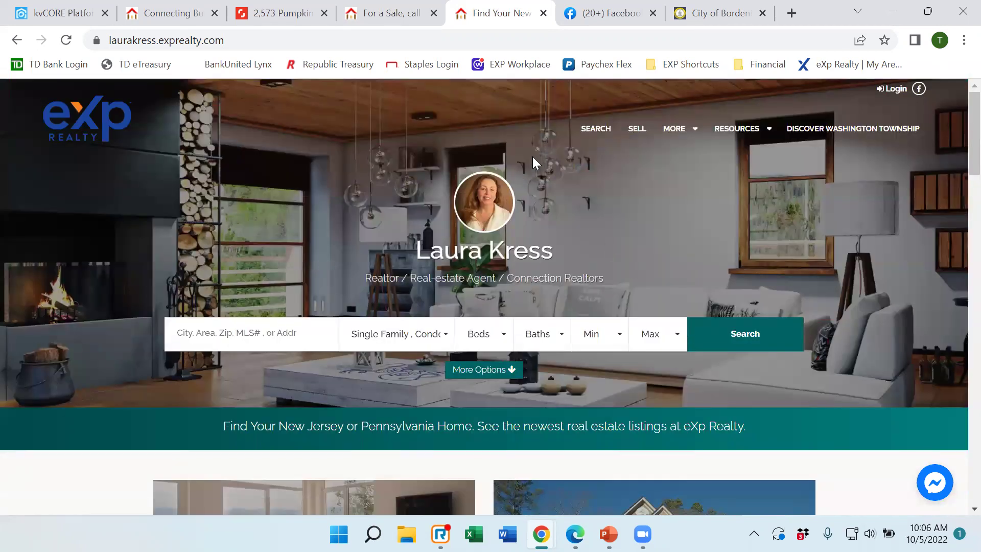
# In kvCORE, go to Web & IDX > Website Manager > Website Settings.
pyautogui.click(64, 21)
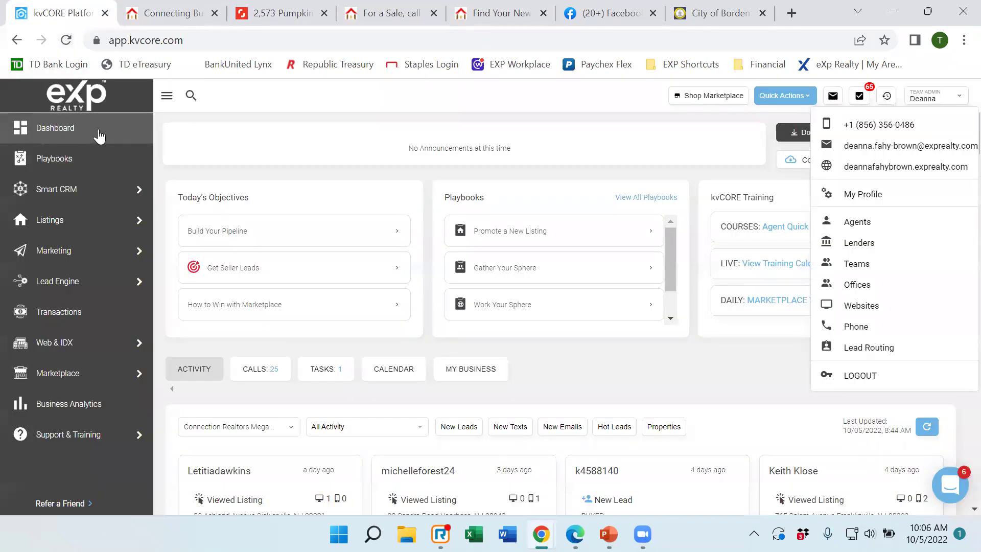
pyautogui.moveTo(59, 341)
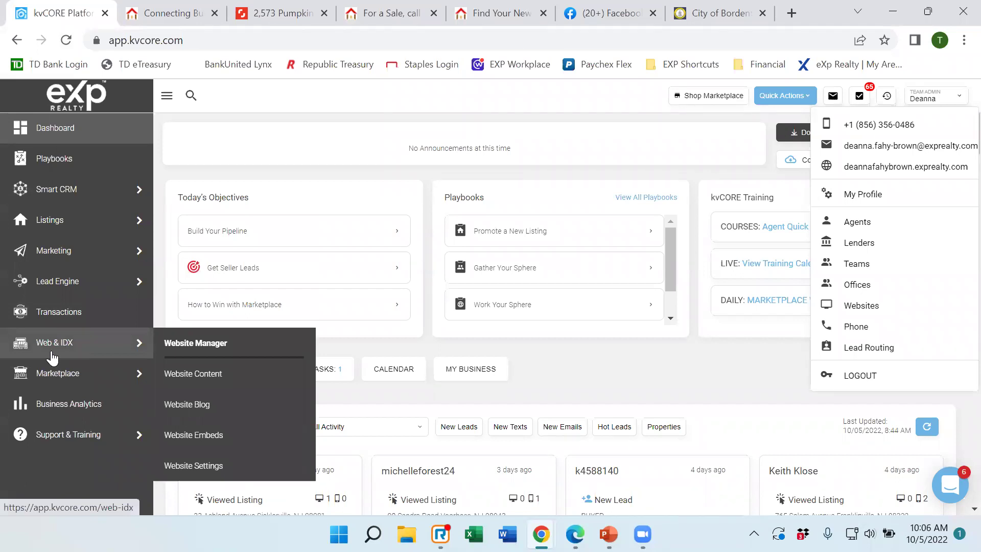
pyautogui.moveTo(127, 343)
pyautogui.click(175, 343)
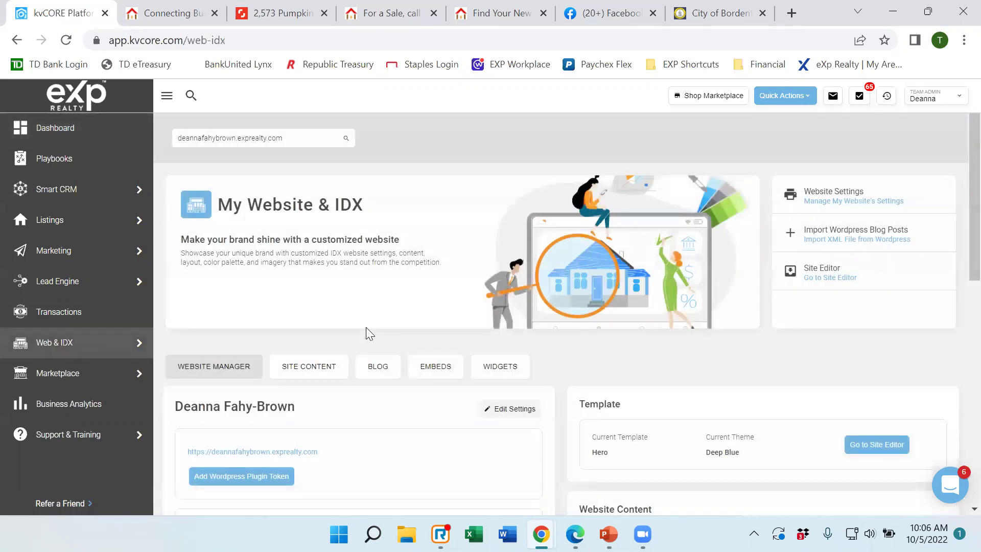
pyautogui.click(846, 203)
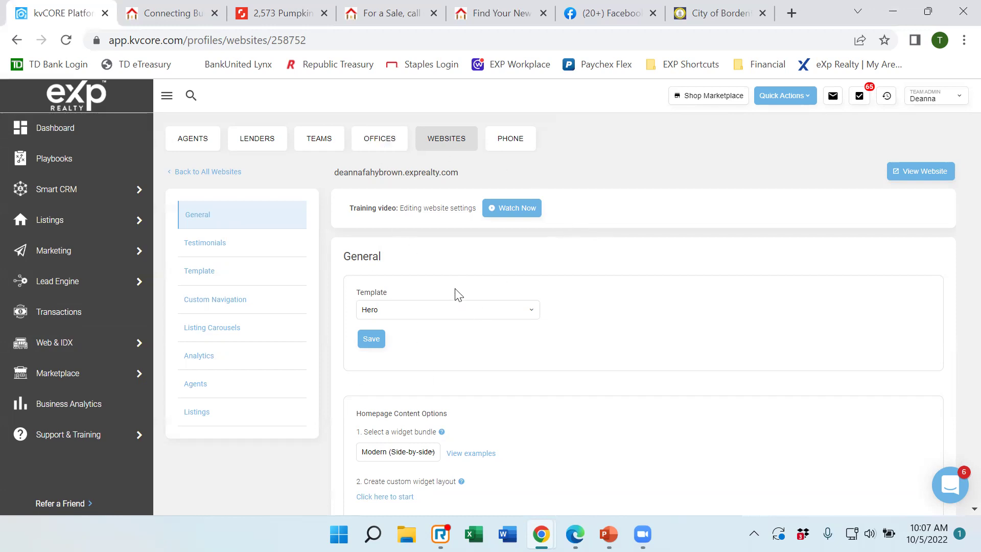
# Check the template list, keep Hero, and scroll down to Homepage Content Options.
pyautogui.click(531, 312)
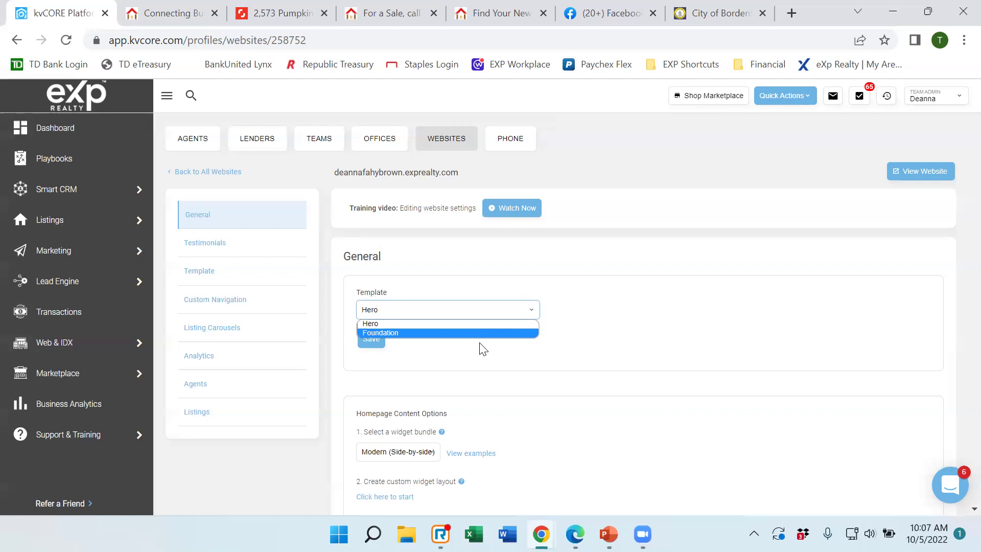
pyautogui.click(603, 336)
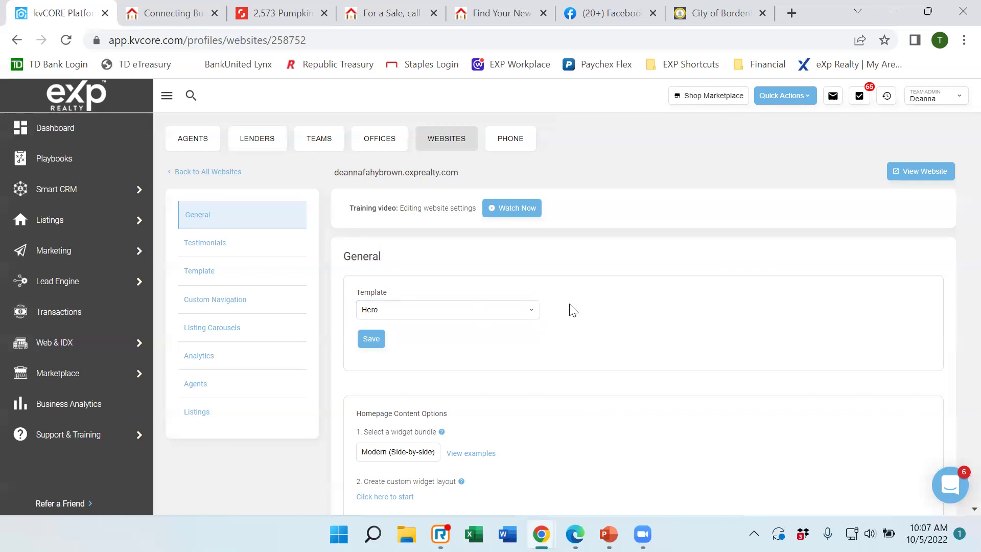
pyautogui.scroll(-3, 574, 314)
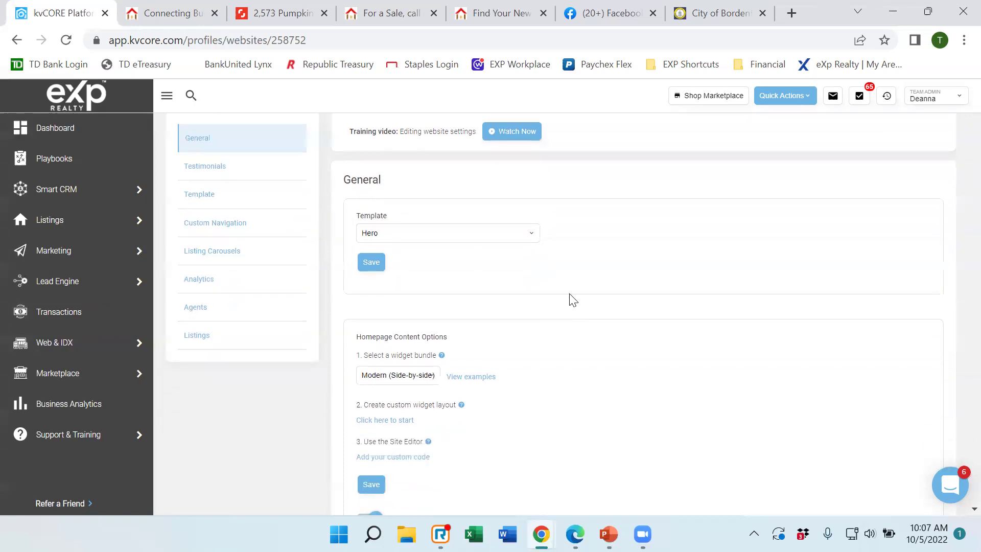
pyautogui.scroll(-2, 544, 216)
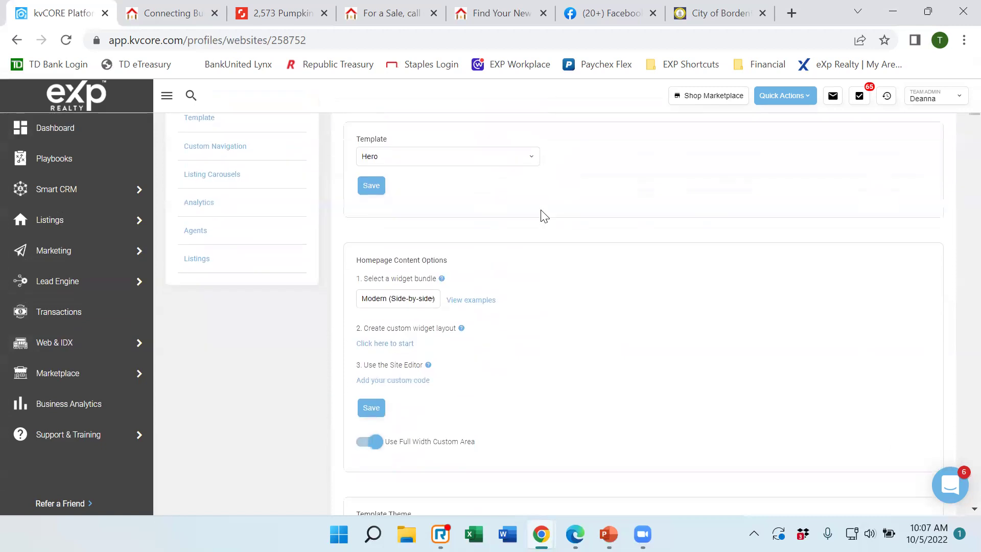
pyautogui.scroll(-2, 543, 216)
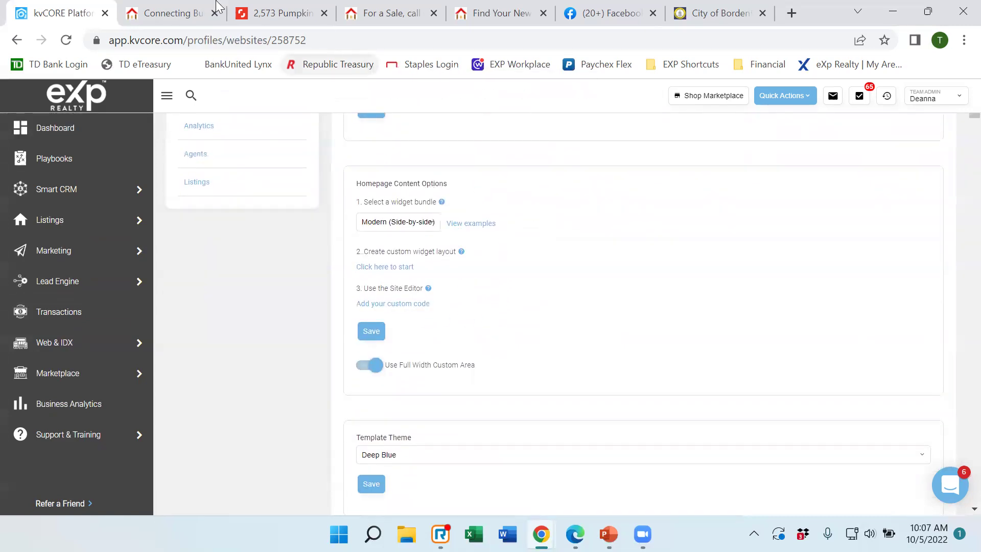
# View the live Connecting Burlington County site down to the Your Search Starts Here section.
pyautogui.click(168, 16)
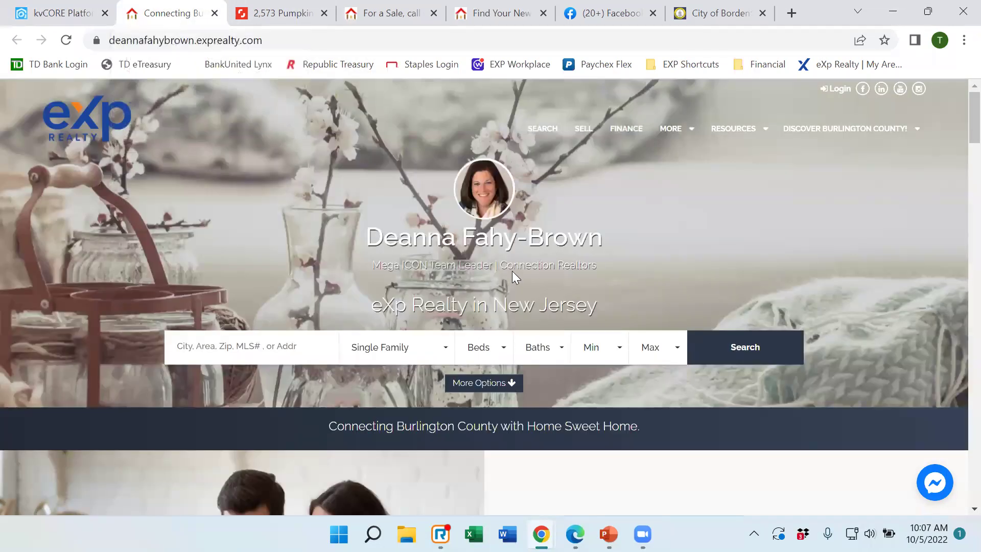
pyautogui.scroll(-5, 512, 271)
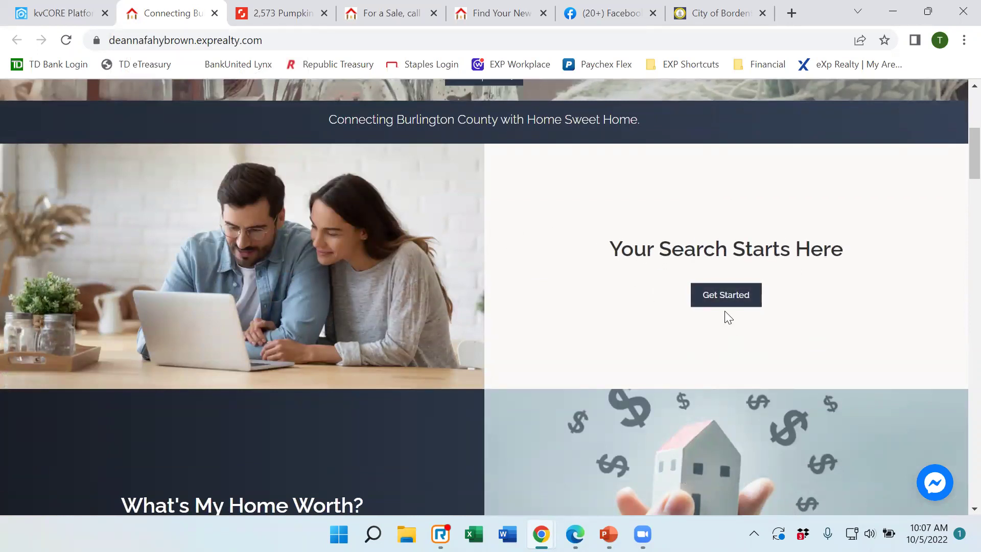
pyautogui.click(725, 296)
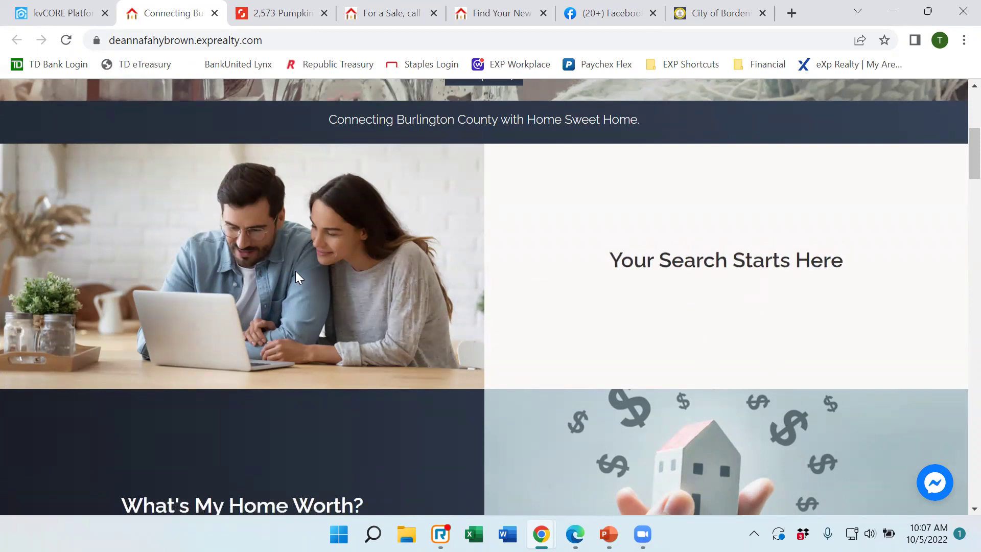
pyautogui.moveTo(515, 247)
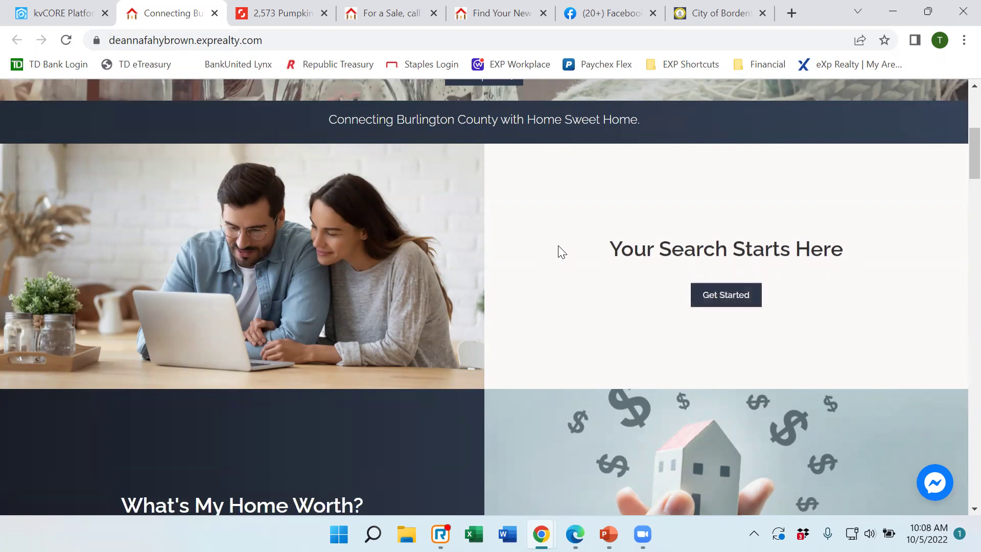
pyautogui.scroll(-3, 591, 291)
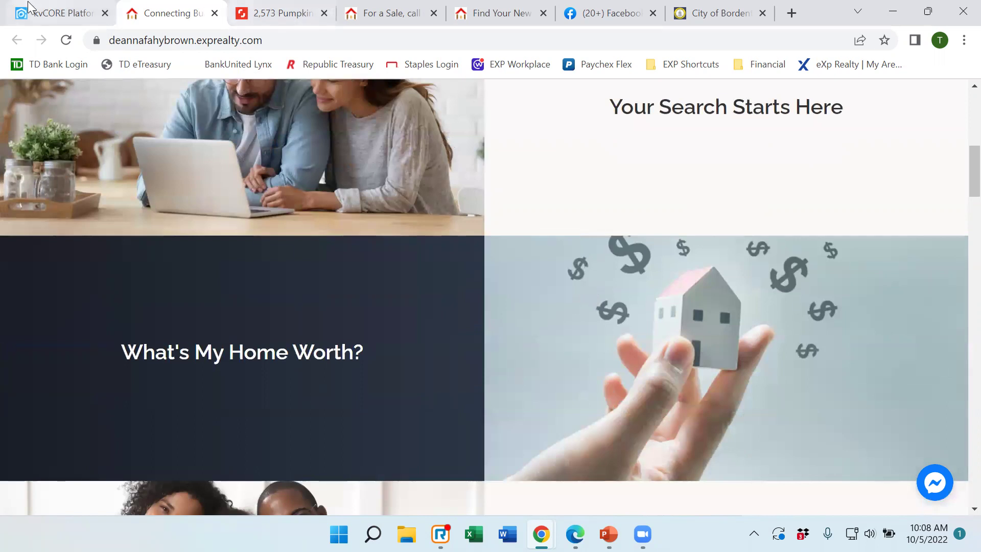
# Set the widget bundle to Standard, save, and confirm 'Yes, Replace the Existing Layout'.
pyautogui.click(58, 17)
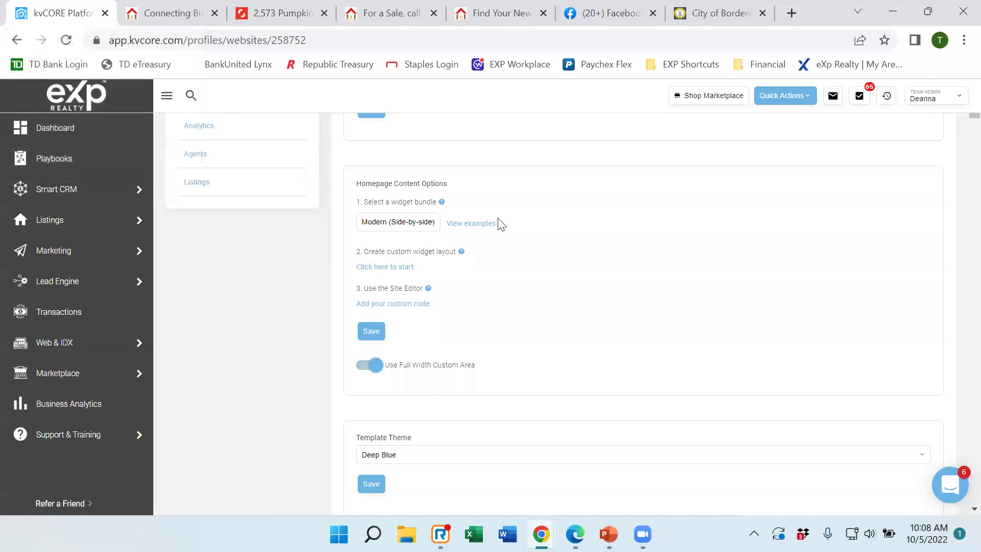
pyautogui.click(428, 228)
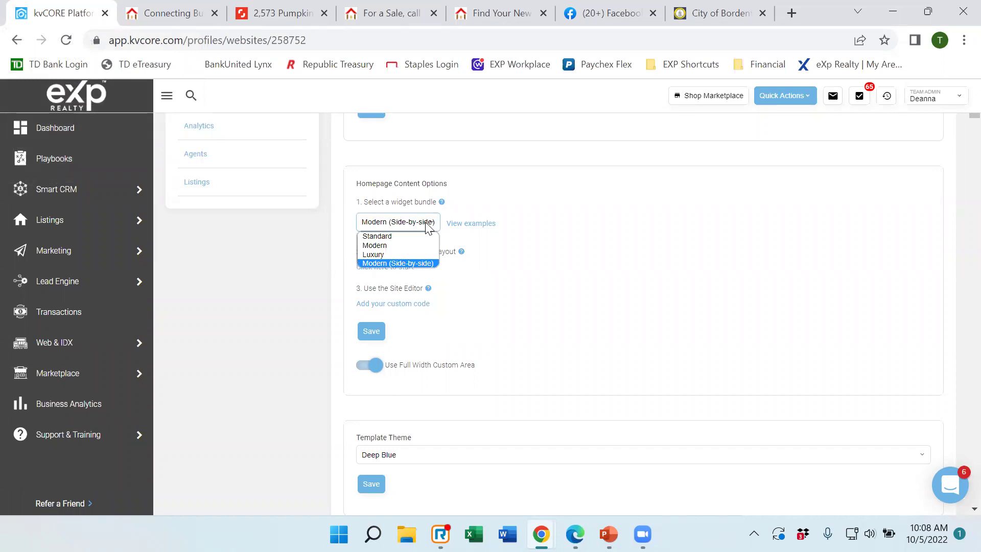
pyautogui.click(386, 237)
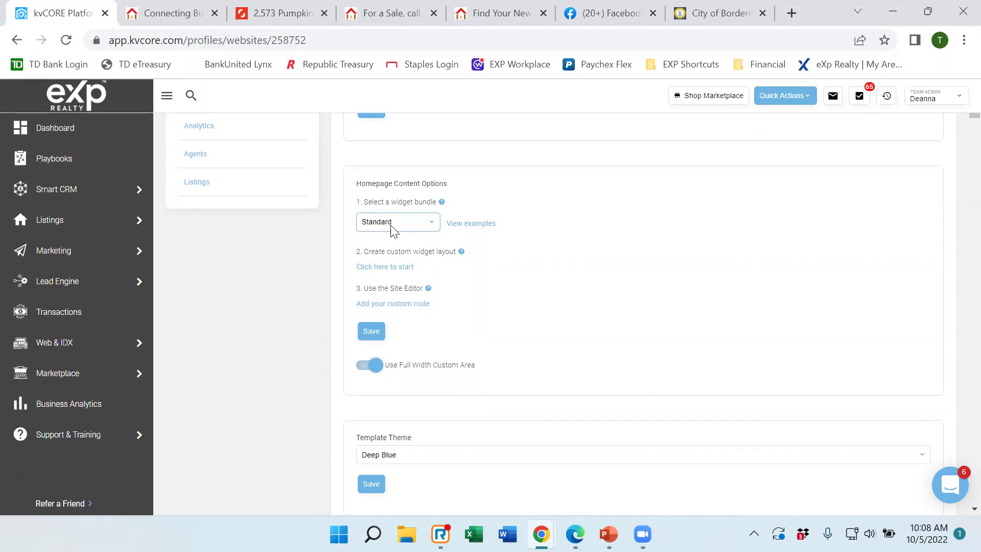
pyautogui.click(371, 335)
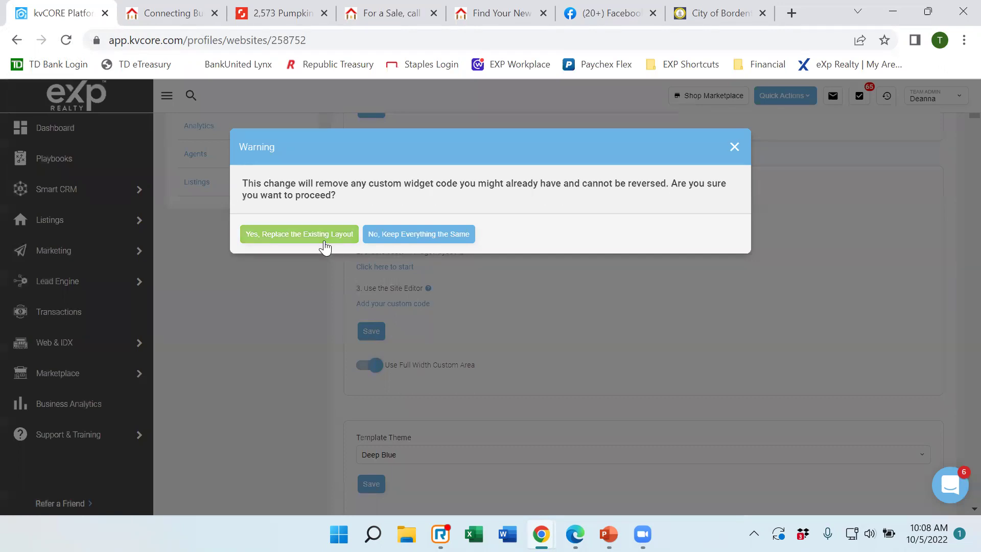
pyautogui.click(324, 236)
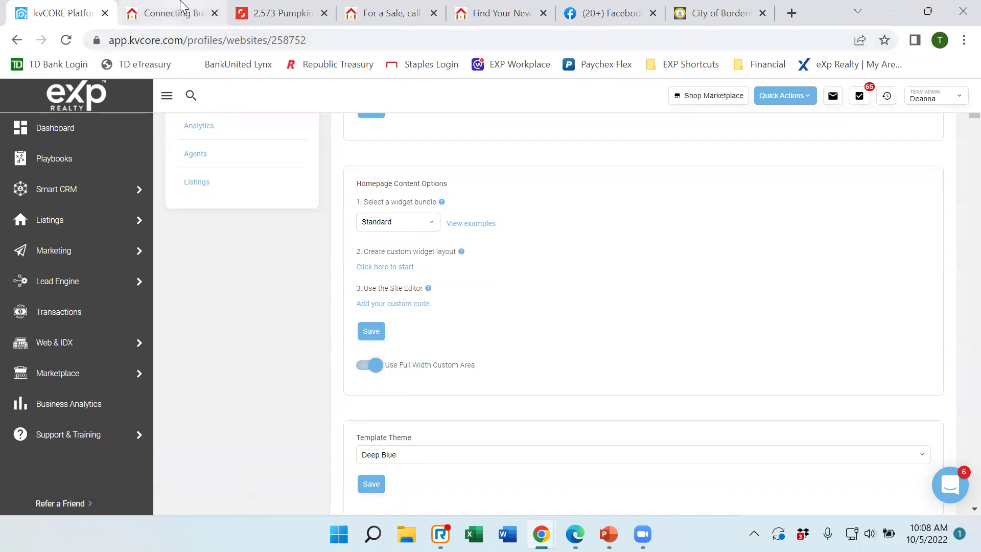
# Reload the live agent site and scroll through its Houses, Multi Family, Condos and Land tiles.
pyautogui.click(161, 18)
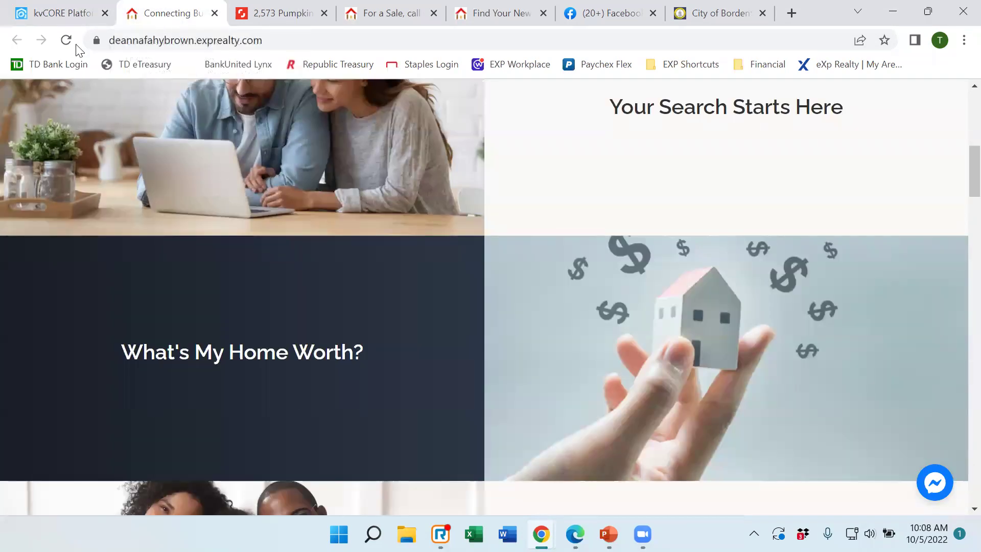
pyautogui.click(67, 41)
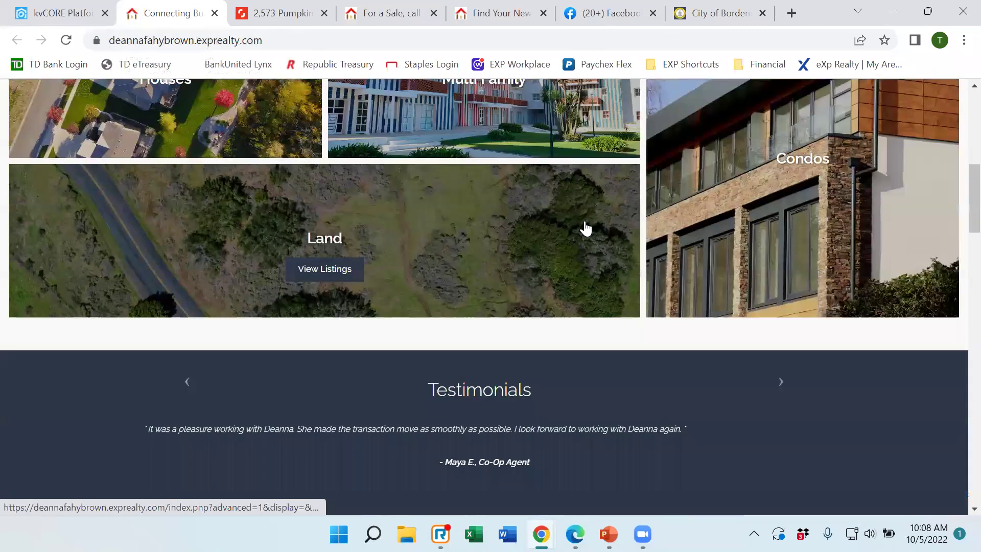
pyautogui.scroll(3, 585, 228)
pyautogui.scroll(3, 586, 228)
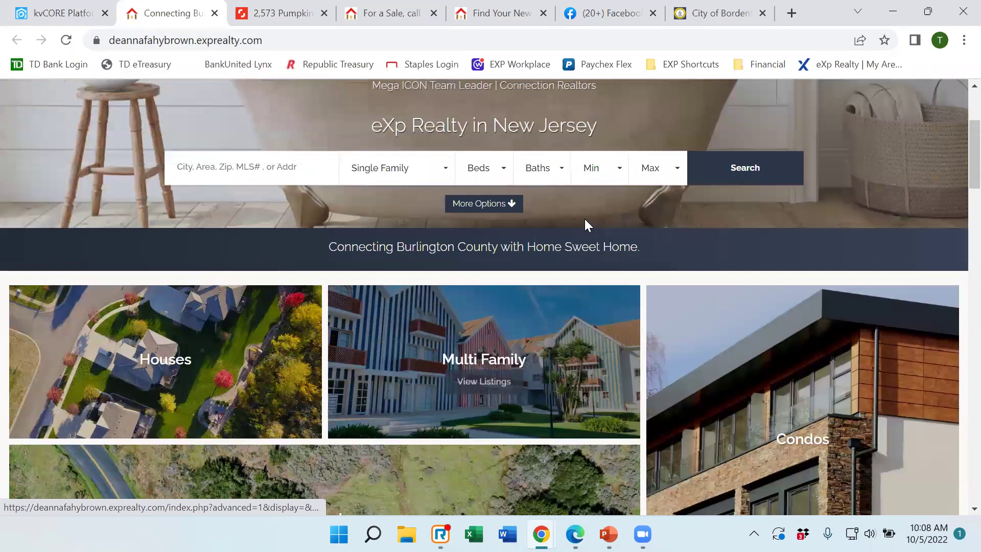
pyautogui.scroll(4, 584, 220)
pyautogui.scroll(-5, 560, 249)
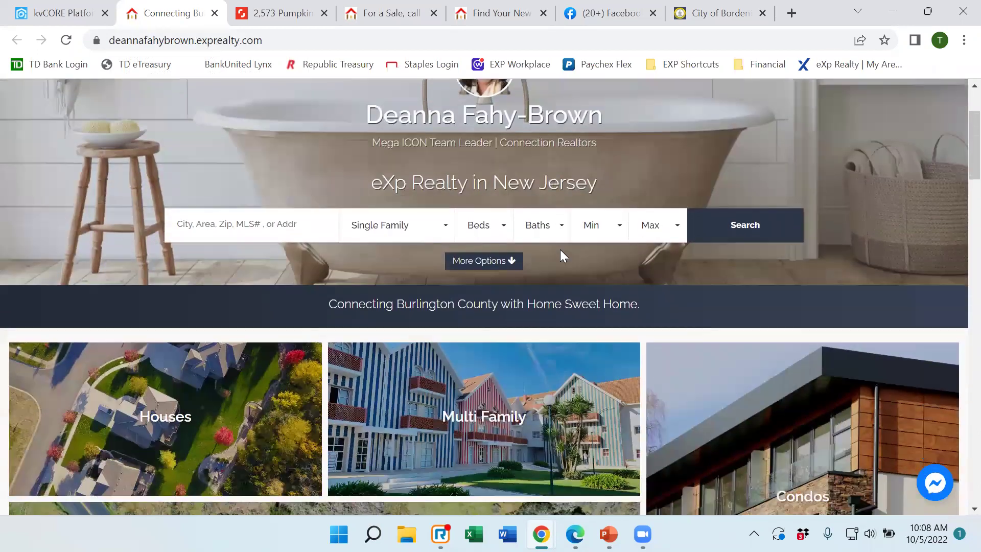
pyautogui.scroll(-2, 580, 366)
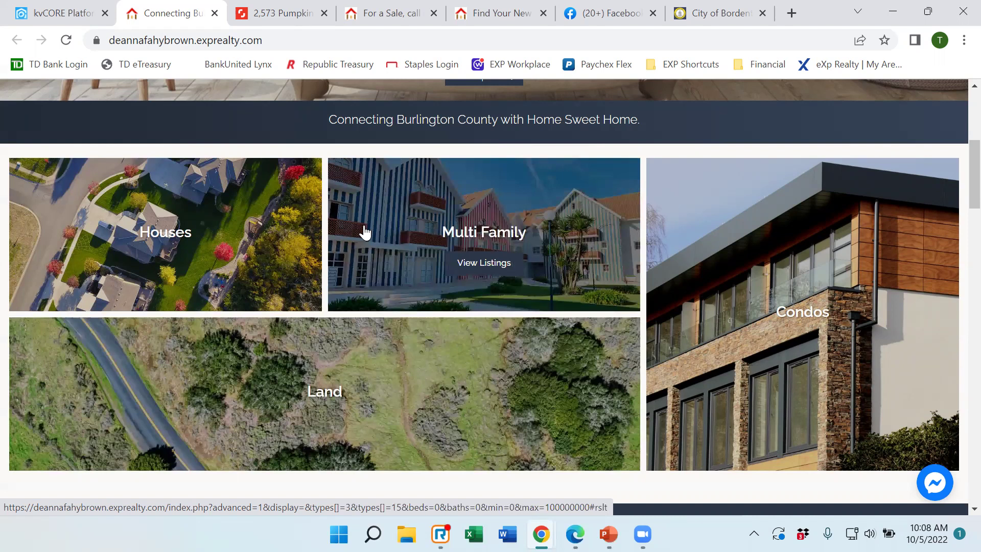
# Choose Modern (Side-by-side) in the widget bundle dropdown, save, and confirm replacing the layout.
pyautogui.click(61, 13)
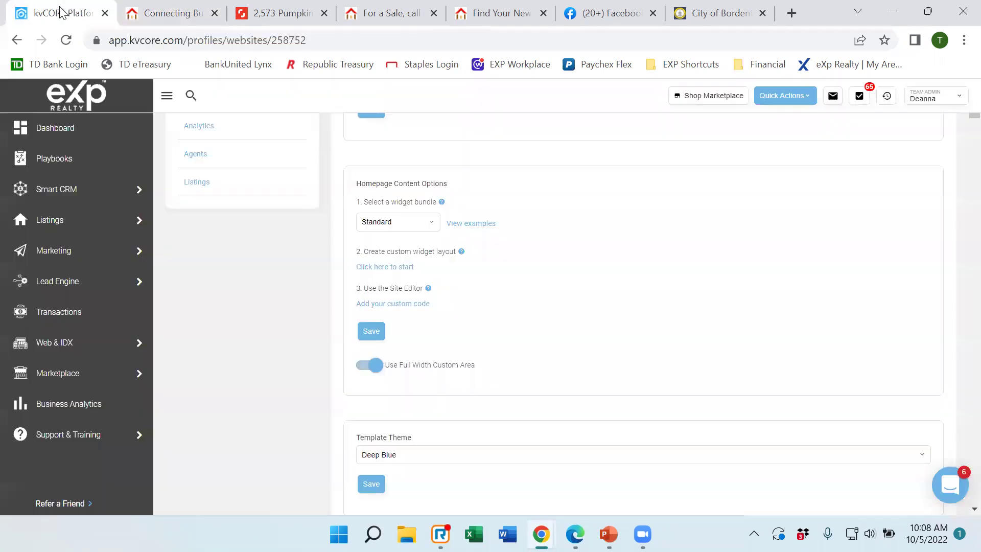
pyautogui.click(409, 226)
pyautogui.click(393, 263)
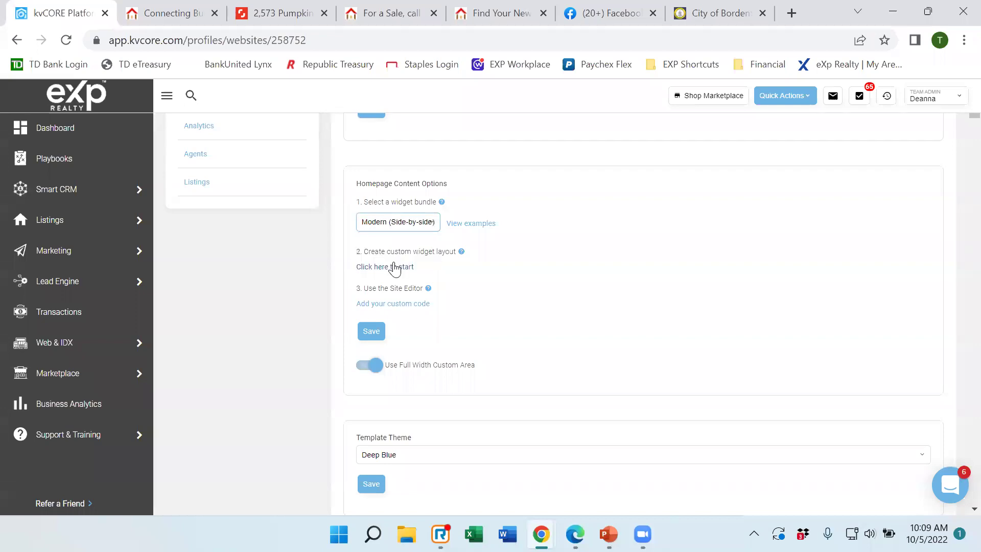
pyautogui.click(378, 332)
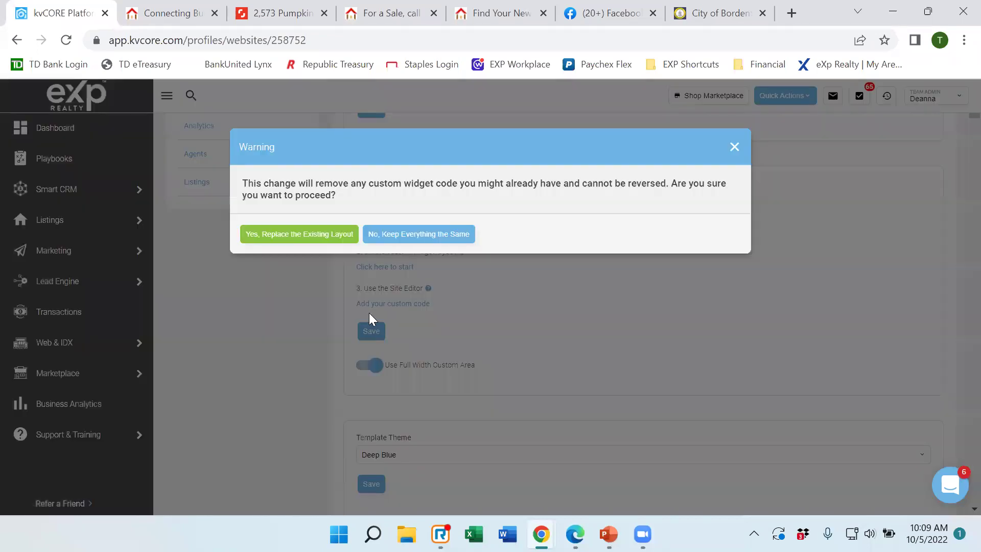
pyautogui.click(315, 234)
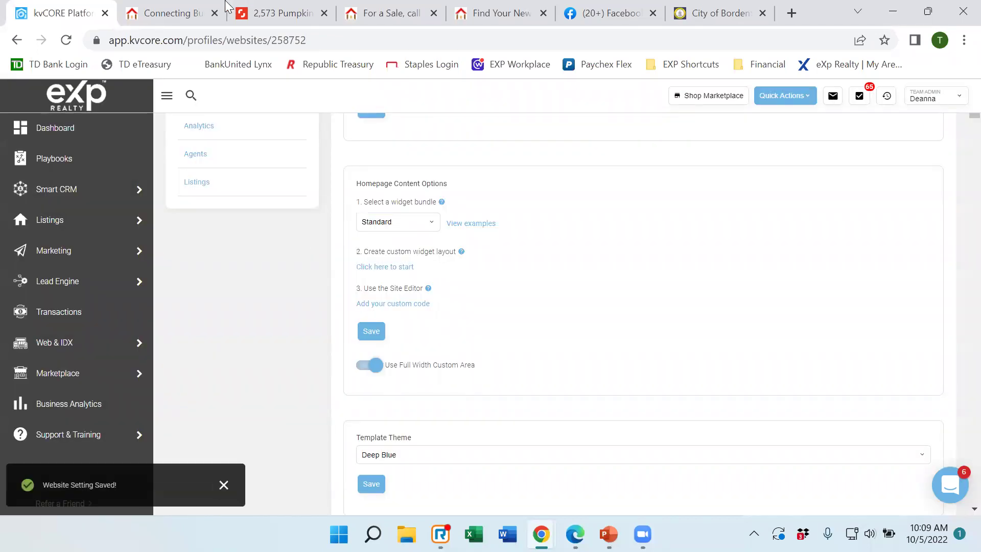
pyautogui.click(153, 15)
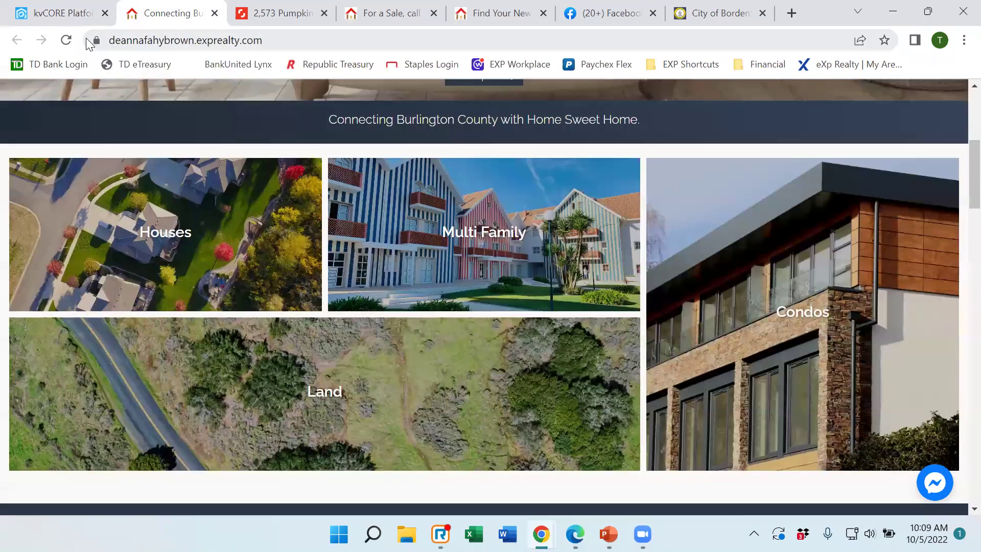
# Reload the live site, glance at kvCORE settings, and confirm Your Search Starts Here is back.
pyautogui.click(65, 40)
pyautogui.moveTo(292, 231)
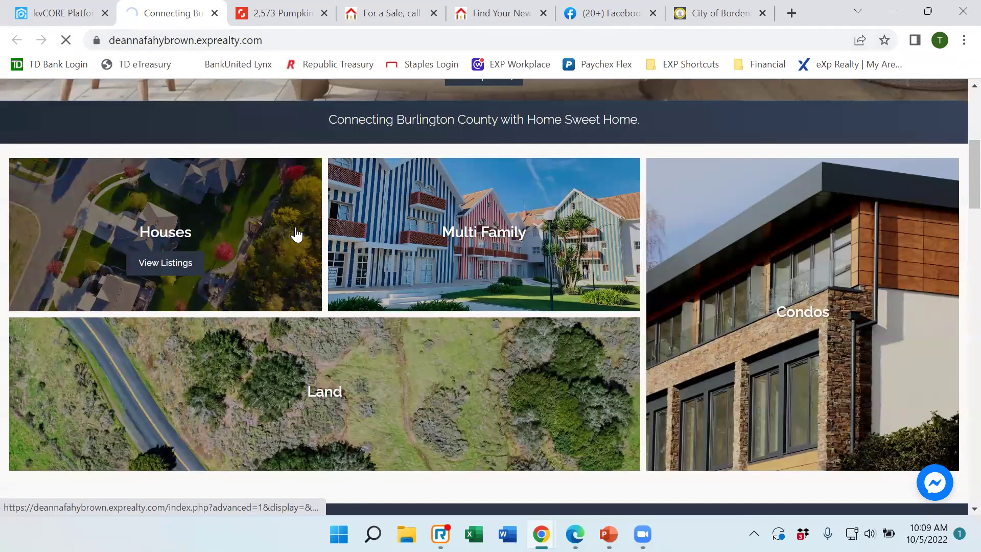
pyautogui.moveTo(422, 264)
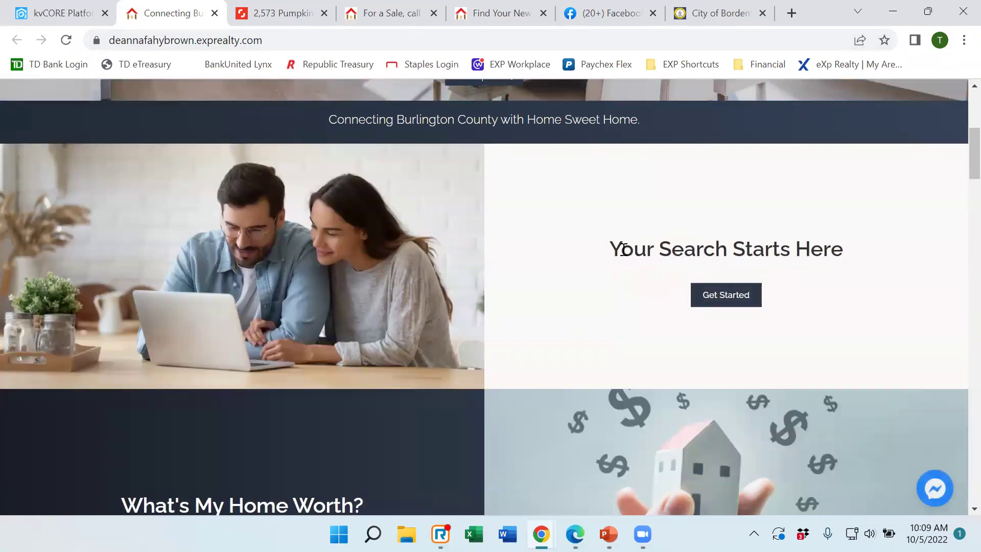
pyautogui.scroll(-5, 617, 250)
pyautogui.scroll(9, 612, 256)
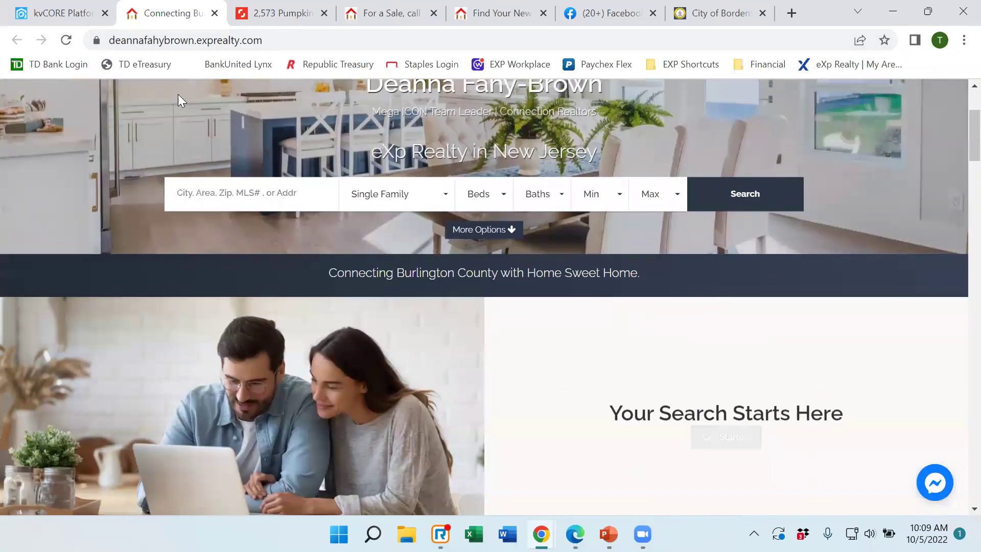
pyautogui.click(64, 16)
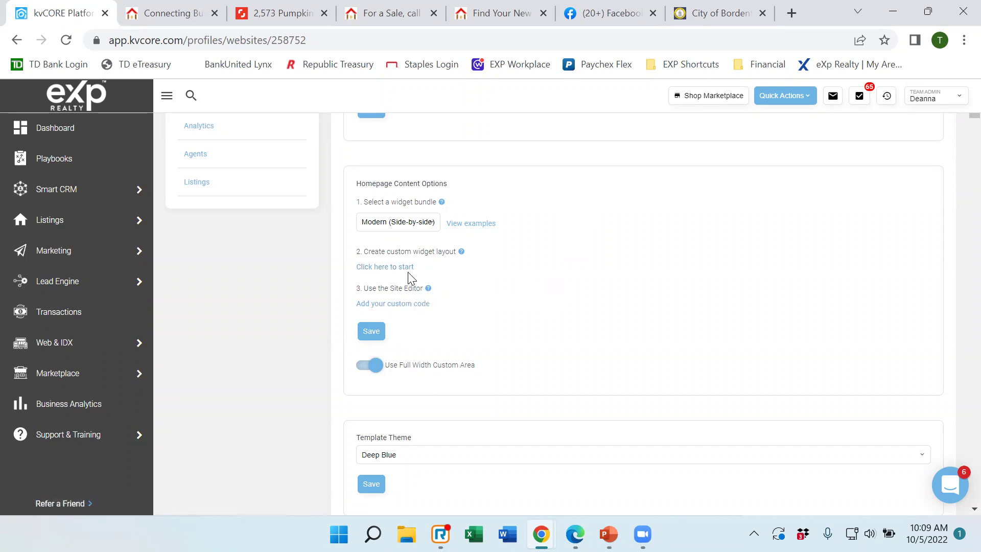
pyautogui.moveTo(428, 288)
pyautogui.click(179, 17)
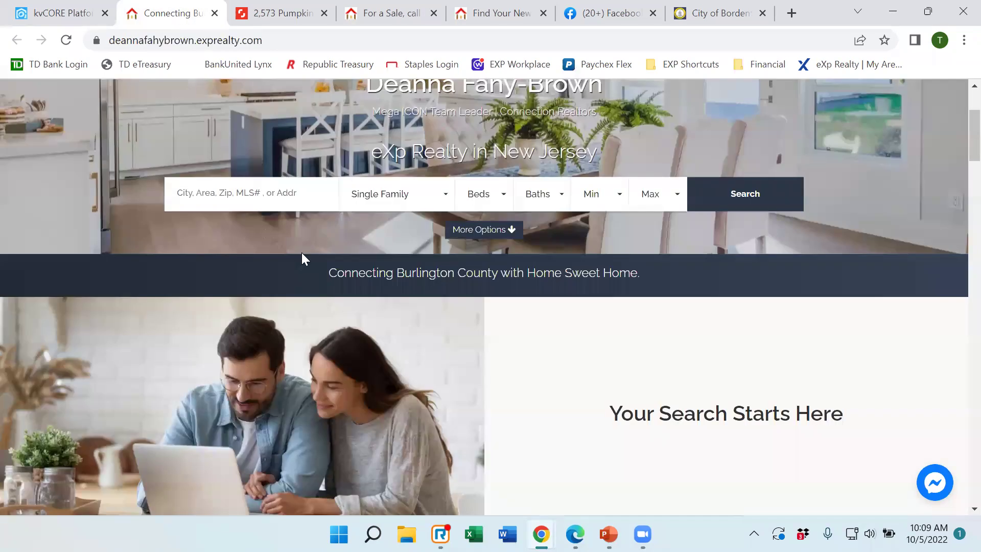
pyautogui.scroll(-3, 516, 357)
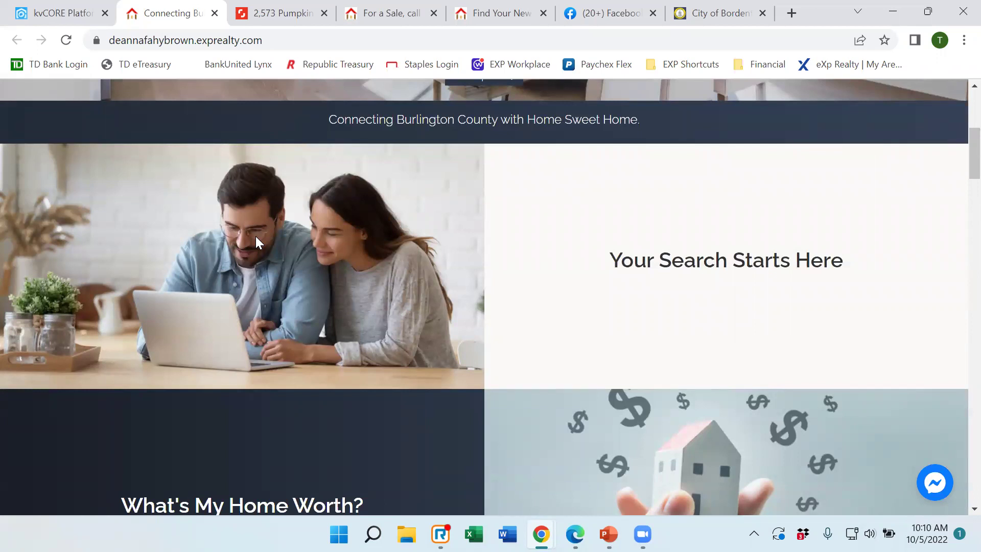
# Return to kvCORE website settings and scroll past Template Theme to the Background Image(s) photos.
pyautogui.click(53, 17)
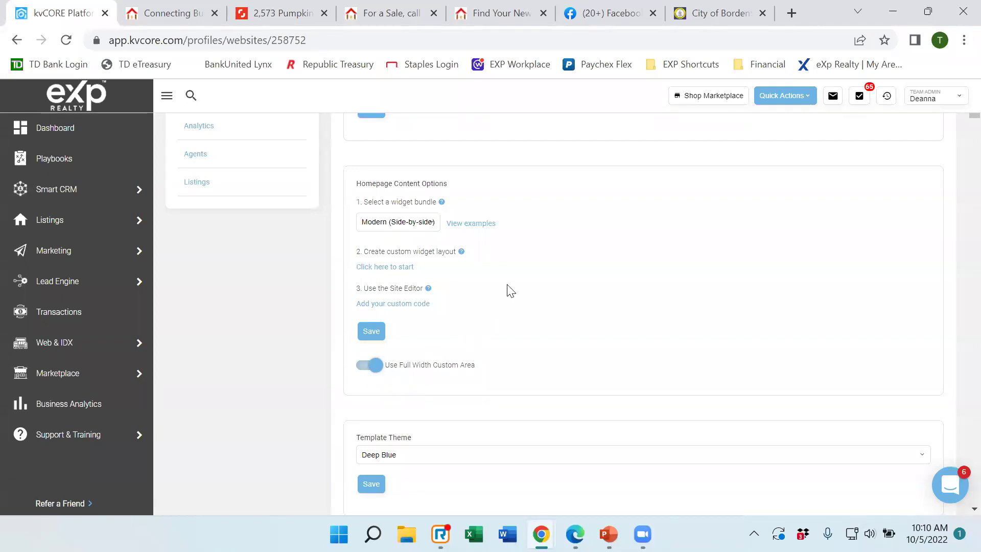
pyautogui.scroll(-1, 511, 286)
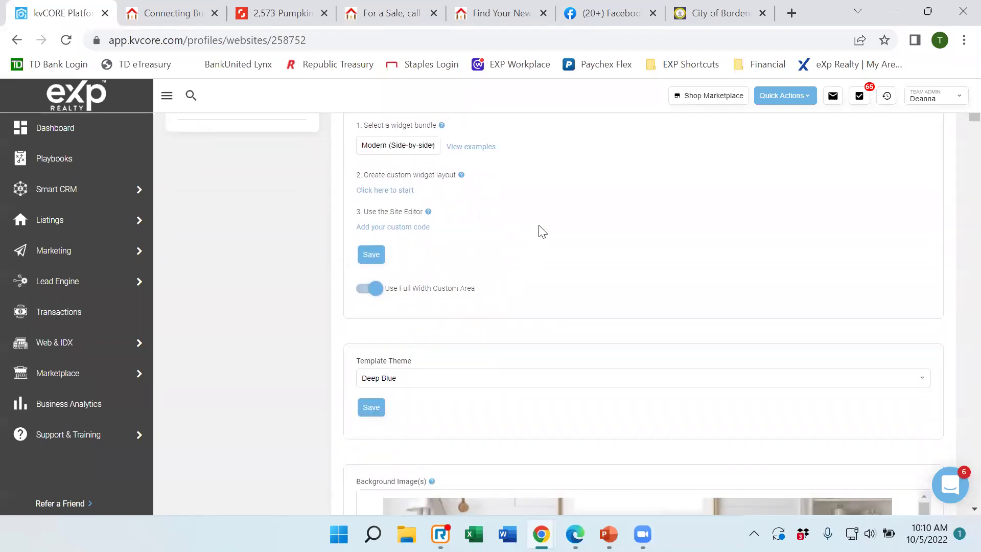
pyautogui.scroll(-2, 540, 231)
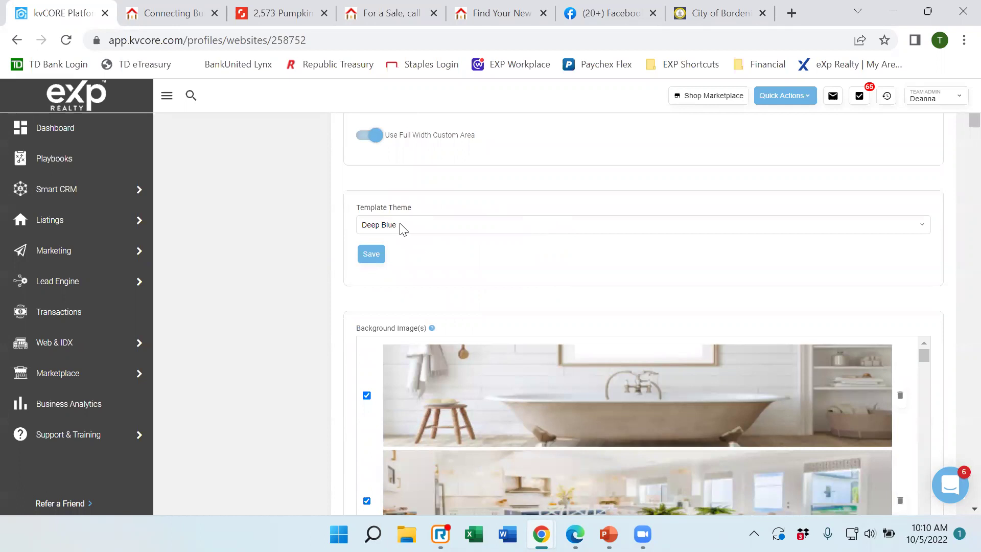
# Reload the live website three times to cycle its hero photos, then return to kvCORE settings.
pyautogui.click(175, 12)
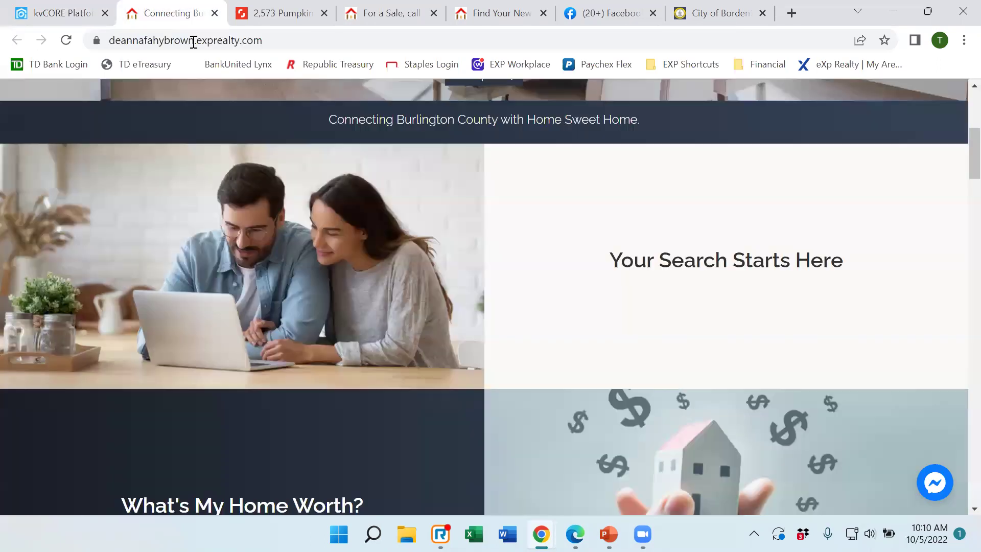
pyautogui.scroll(4, 536, 256)
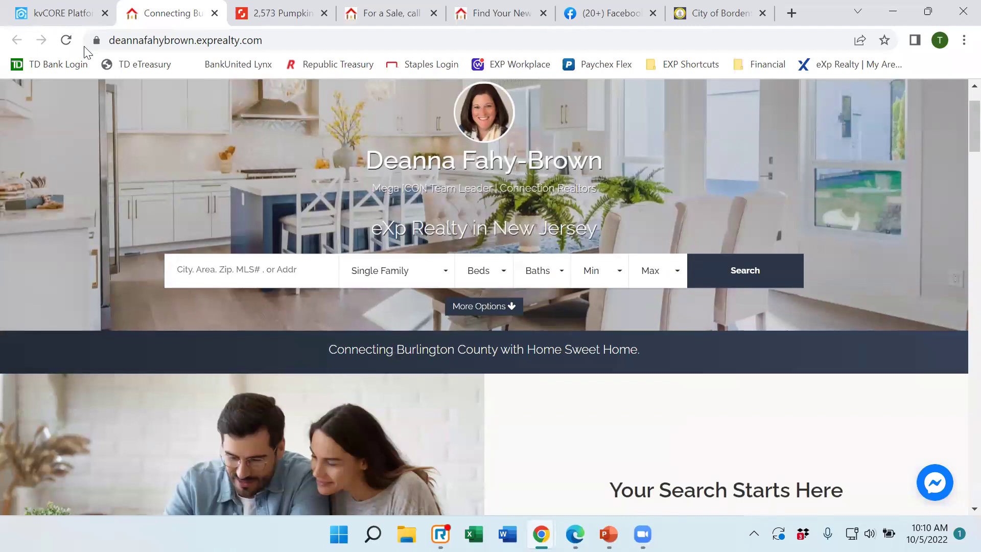
pyautogui.click(65, 45)
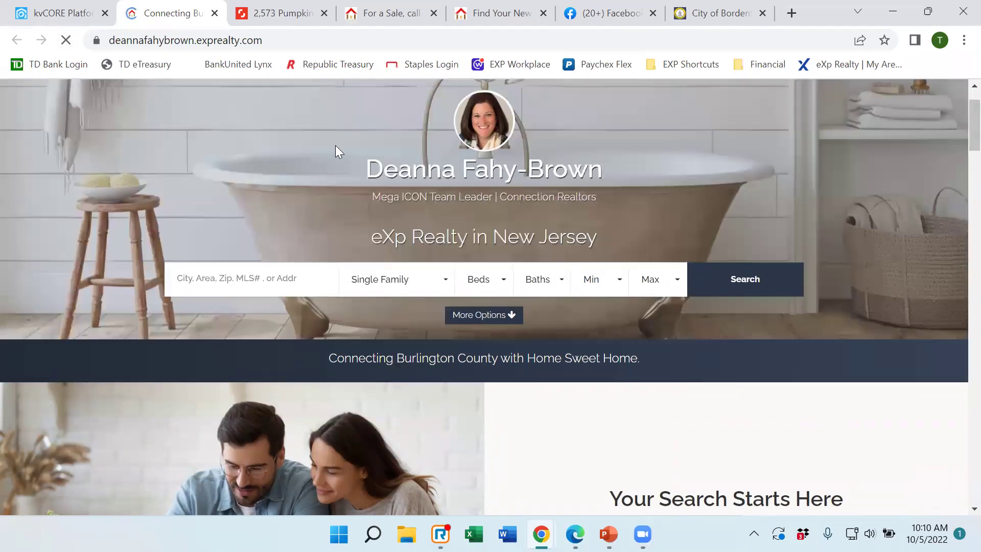
pyautogui.click(71, 44)
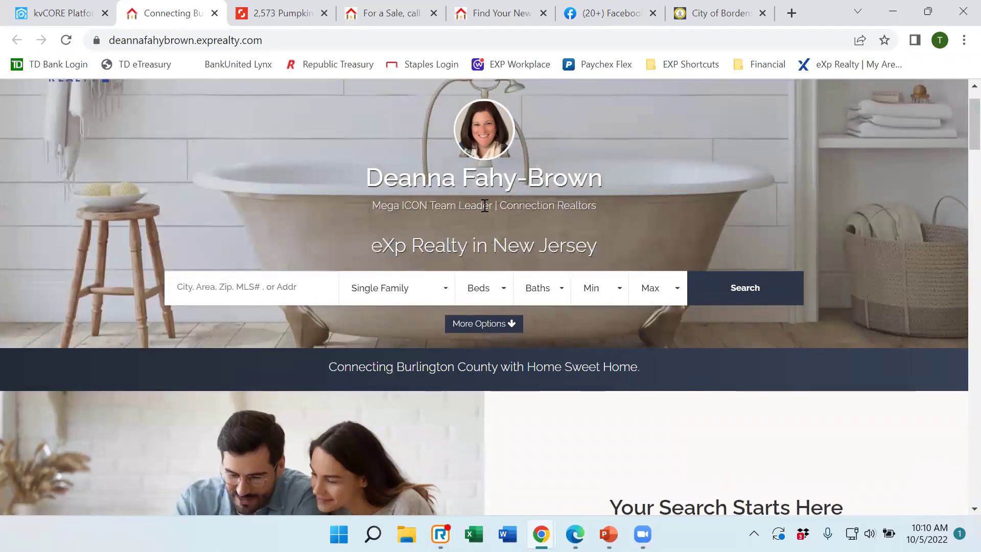
pyautogui.click(67, 41)
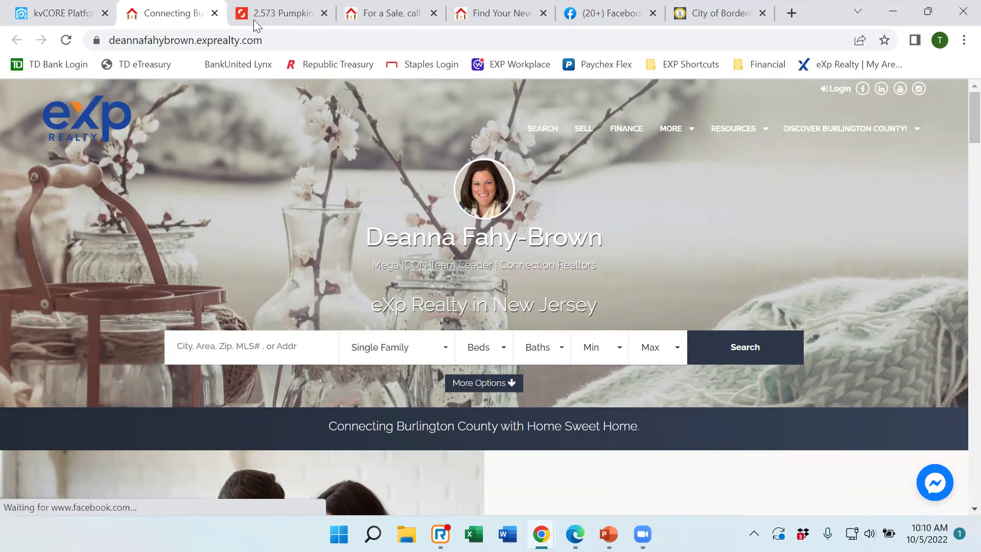
pyautogui.click(44, 17)
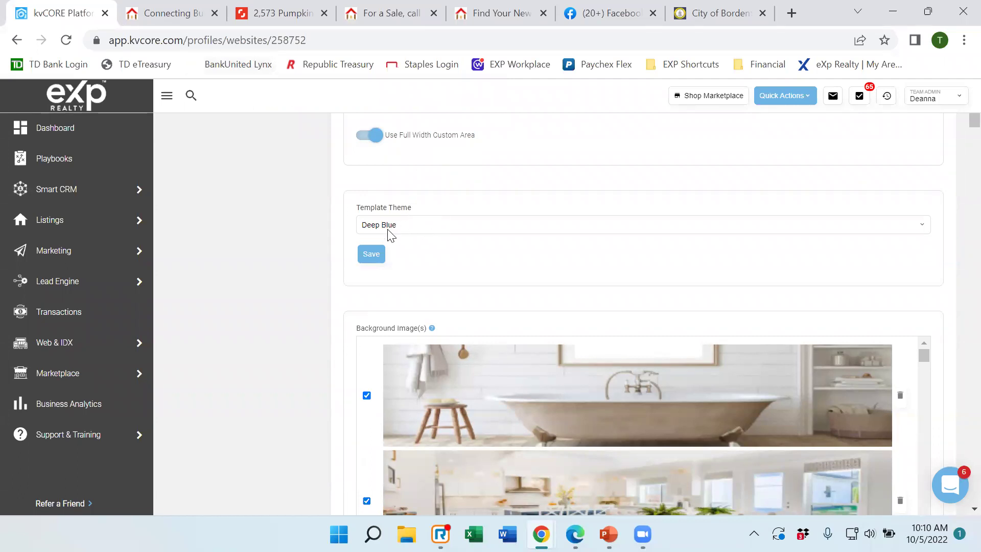
# Switch the Template Theme dropdown from Deep Blue to Red-Torch and save the setting.
pyautogui.click(404, 230)
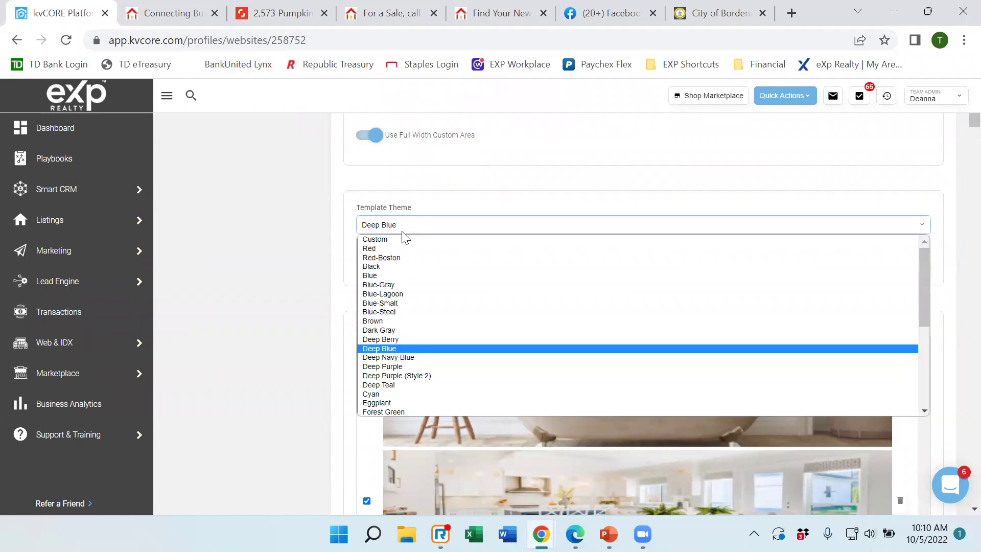
pyautogui.scroll(-6, 439, 306)
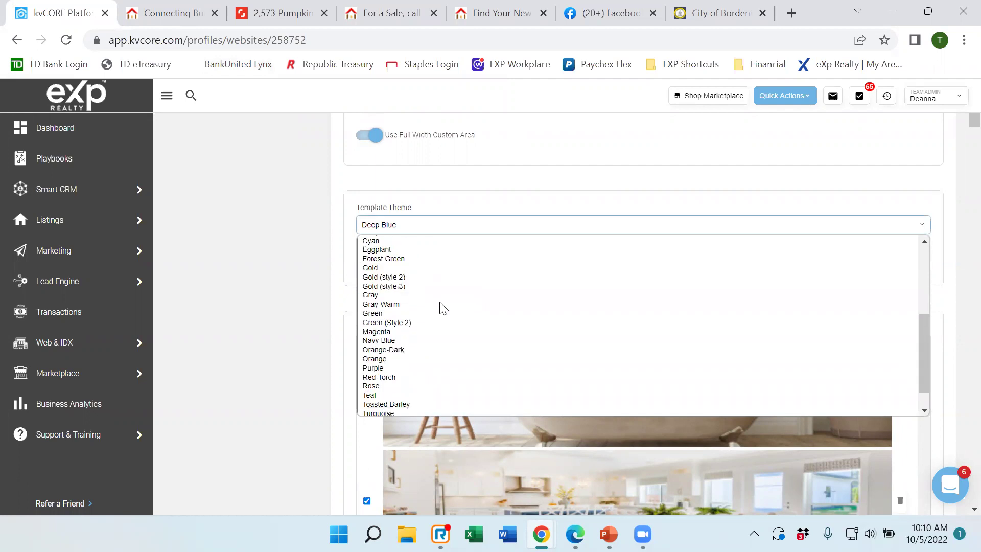
pyautogui.scroll(5, 454, 327)
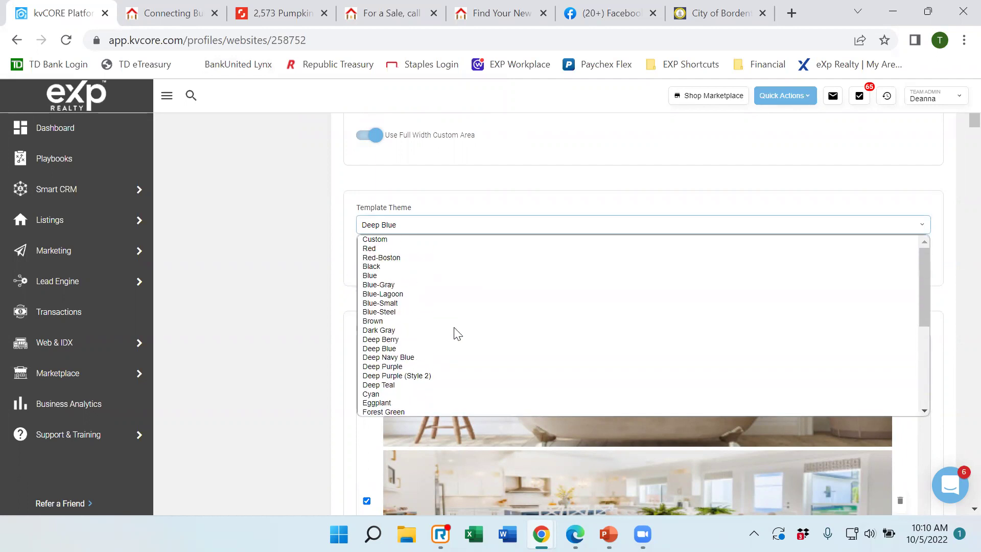
pyautogui.scroll(-5, 453, 328)
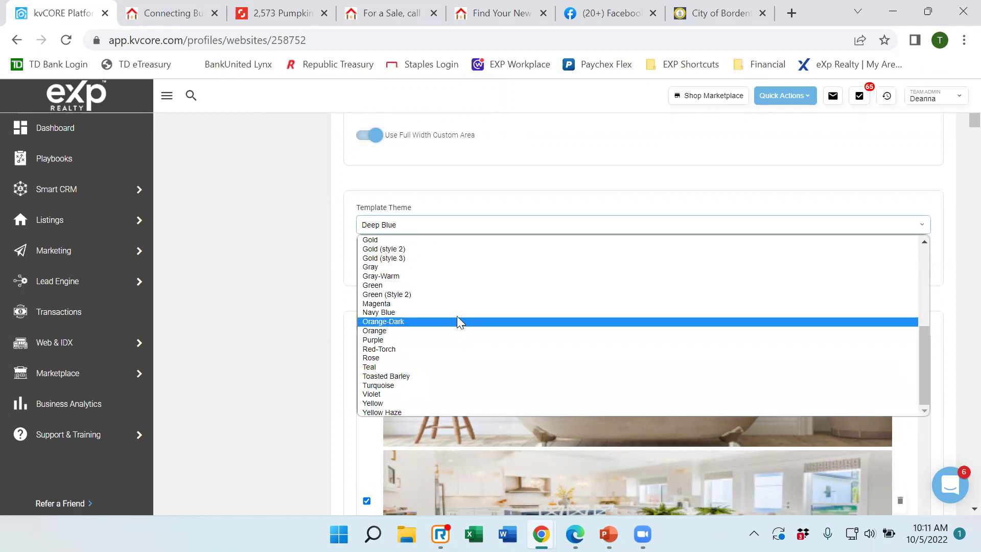
pyautogui.scroll(5, 457, 316)
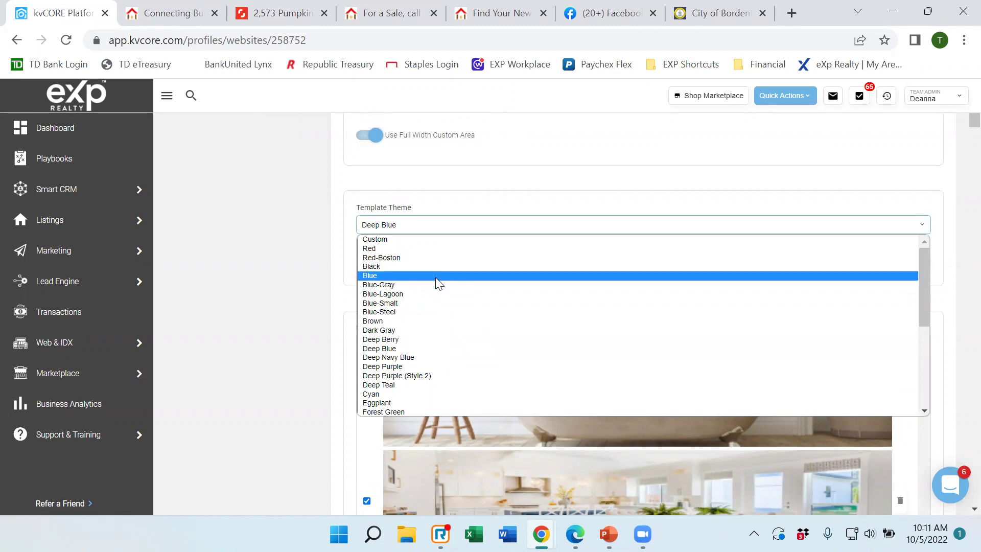
pyautogui.scroll(-5, 438, 284)
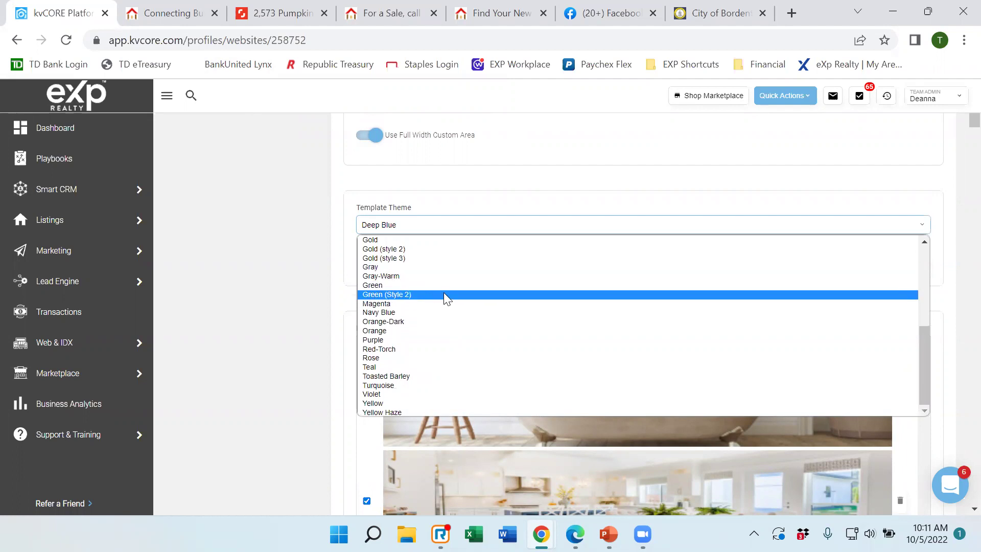
pyautogui.scroll(5, 450, 306)
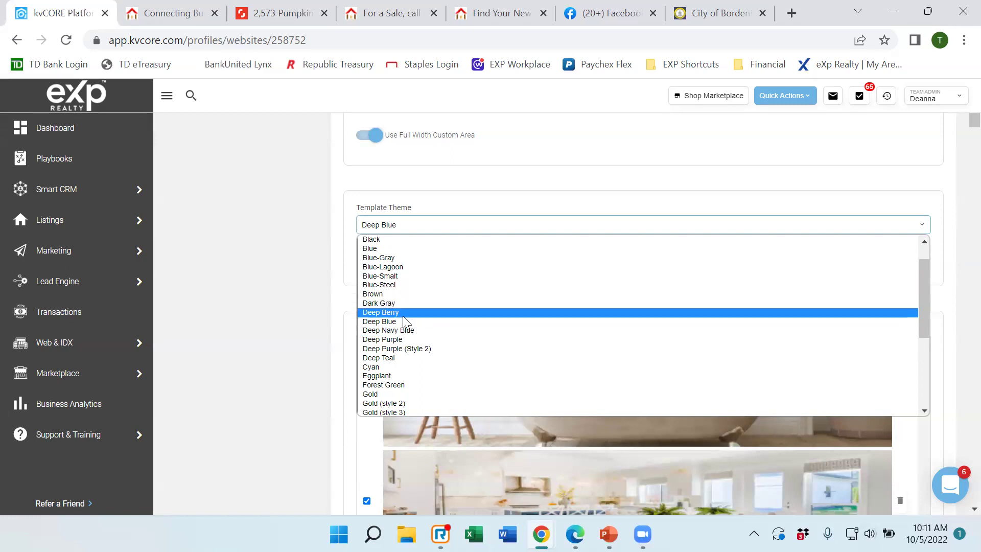
pyautogui.scroll(-5, 429, 338)
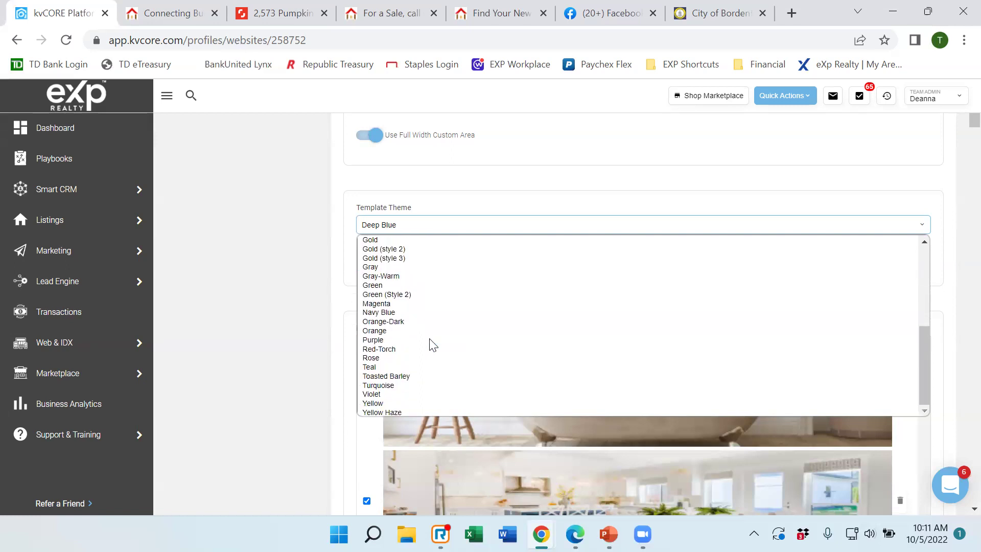
pyautogui.click(390, 349)
pyautogui.click(370, 253)
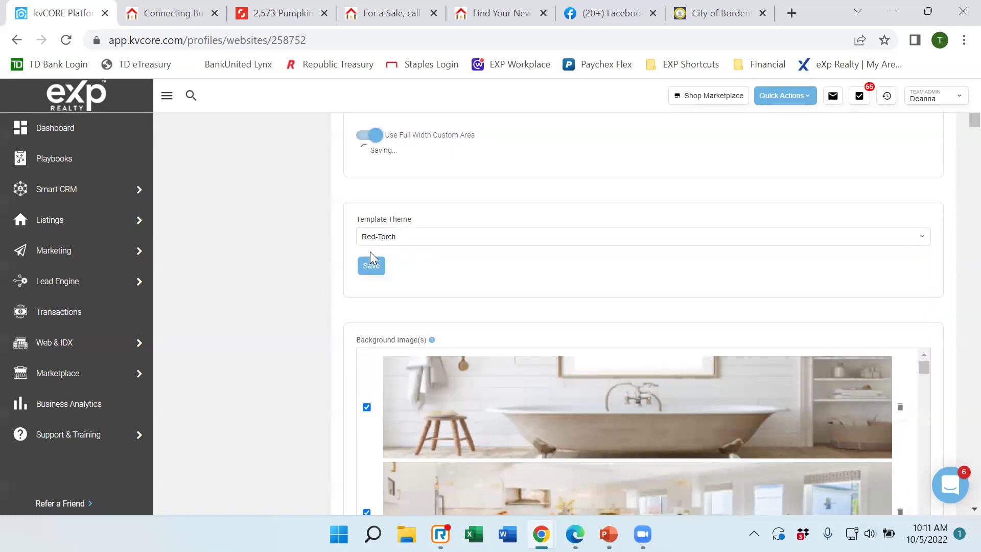
pyautogui.click(162, 15)
# Reload the live site and scroll through it to view the Red-Torch theme, then return to kvCORE.
pyautogui.click(63, 42)
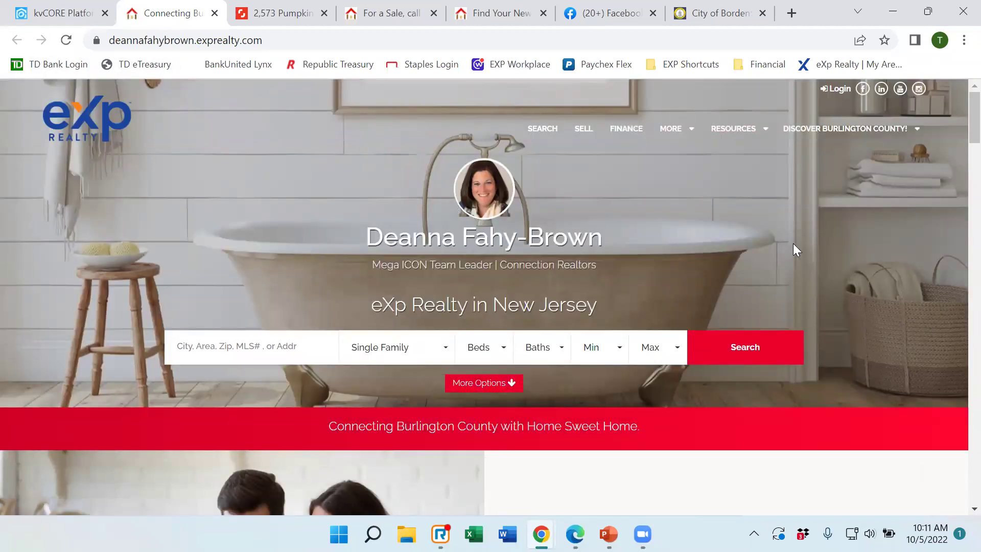
pyautogui.scroll(-1, 794, 245)
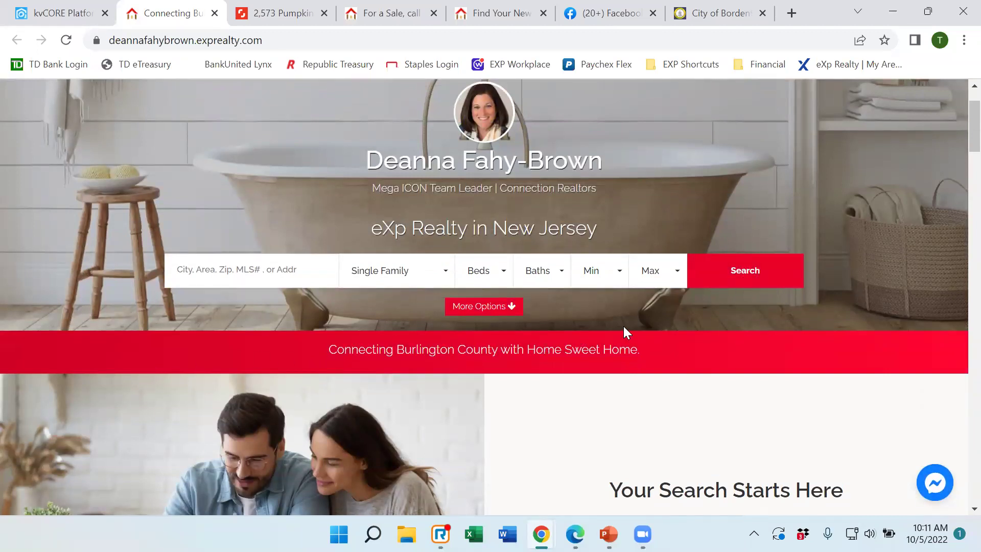
pyautogui.scroll(-1, 664, 311)
pyautogui.scroll(-2, 705, 267)
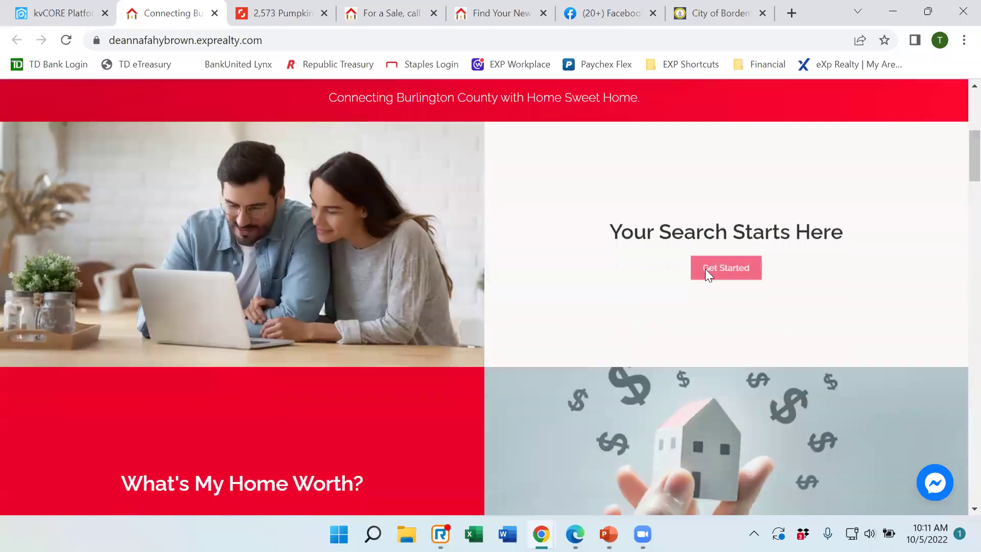
pyautogui.scroll(-8, 705, 269)
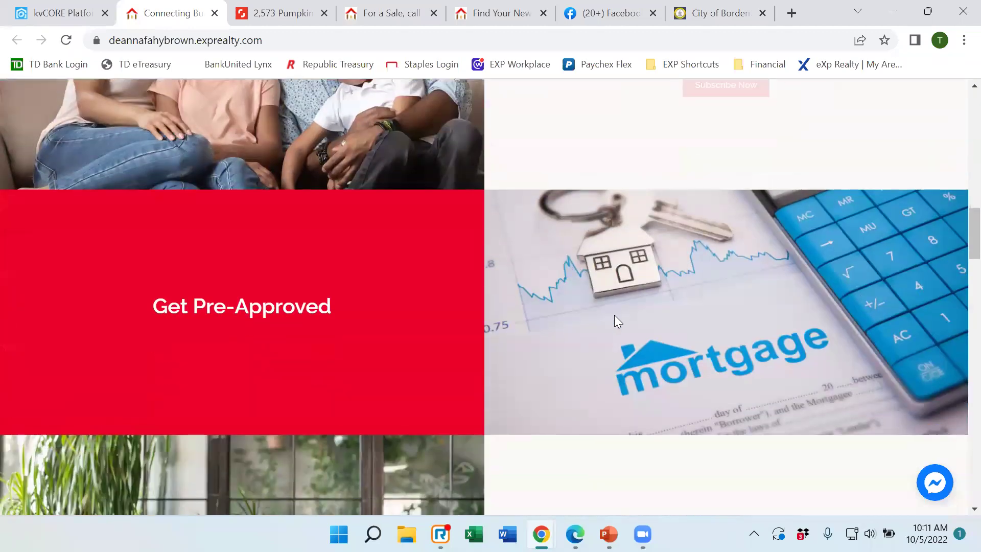
pyautogui.scroll(-6, 614, 316)
pyautogui.scroll(12, 618, 313)
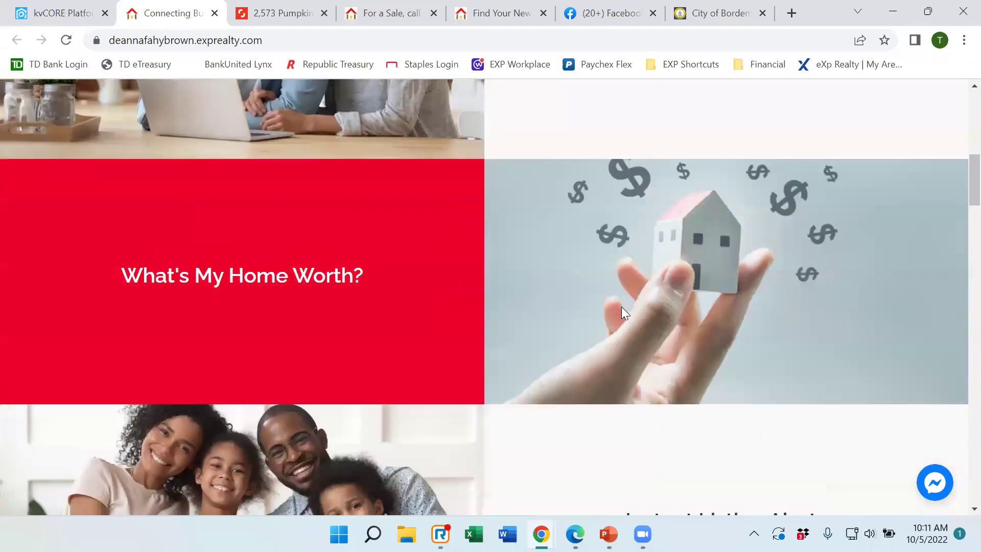
pyautogui.scroll(10, 621, 306)
pyautogui.click(72, 15)
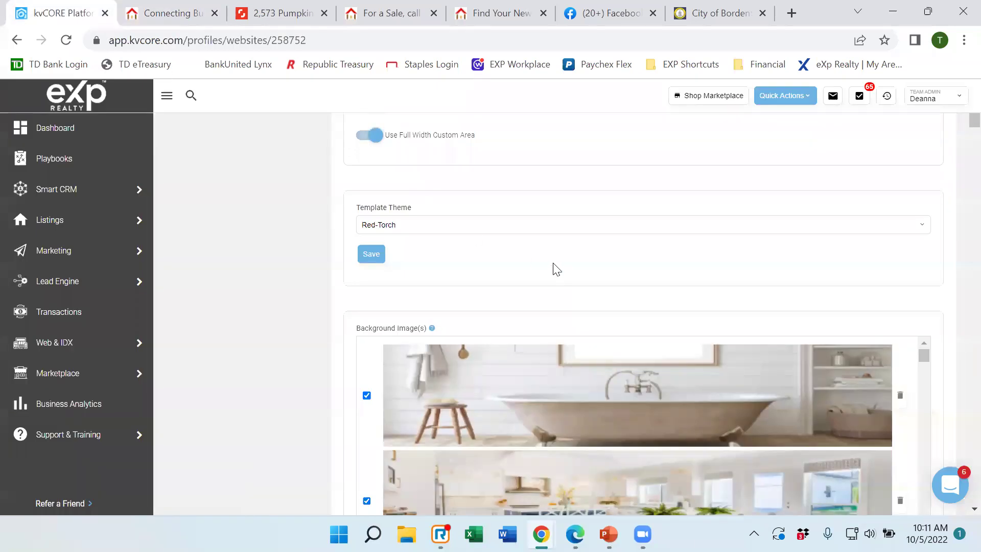
# Choose Deep Blue in the Template Theme dropdown again and save it.
pyautogui.click(407, 225)
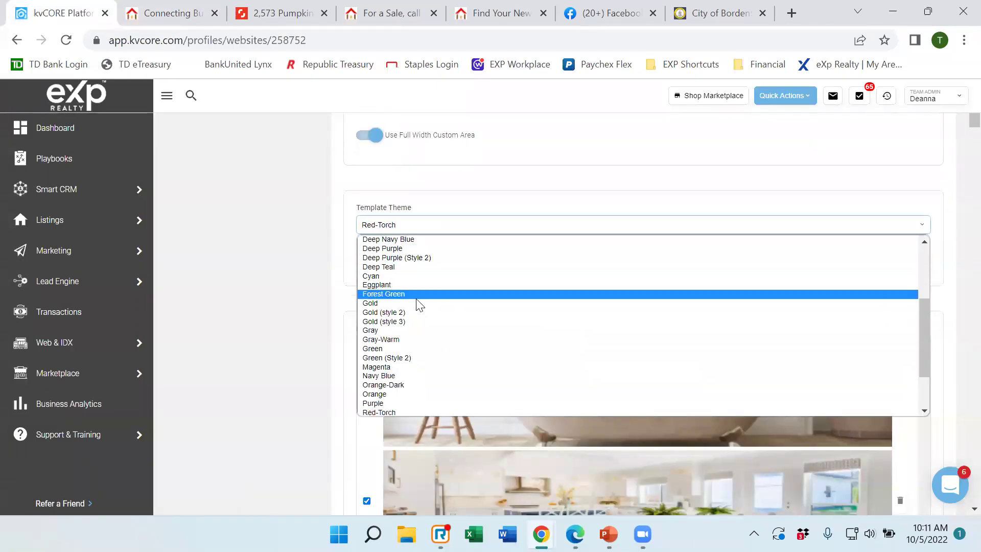
pyautogui.scroll(5, 414, 298)
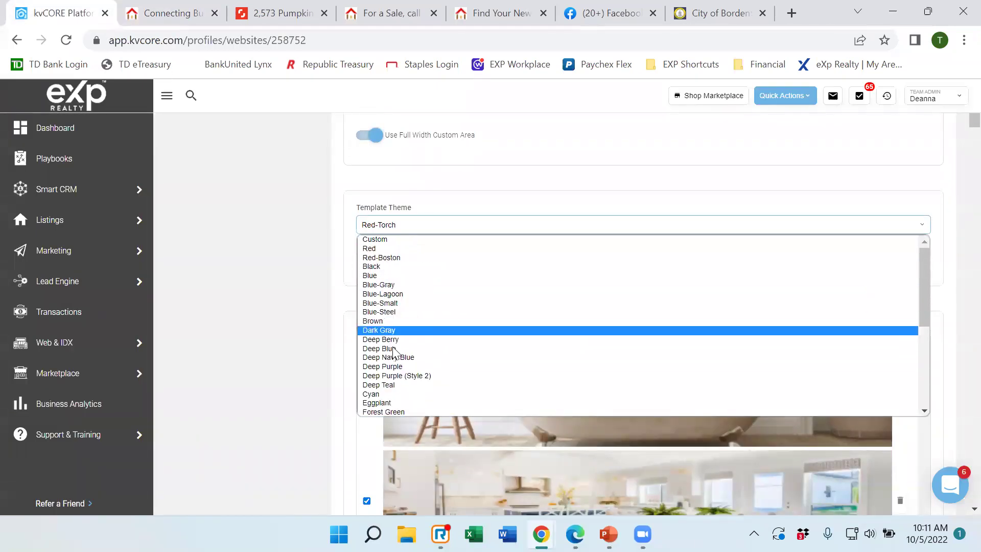
pyautogui.click(395, 349)
pyautogui.click(369, 256)
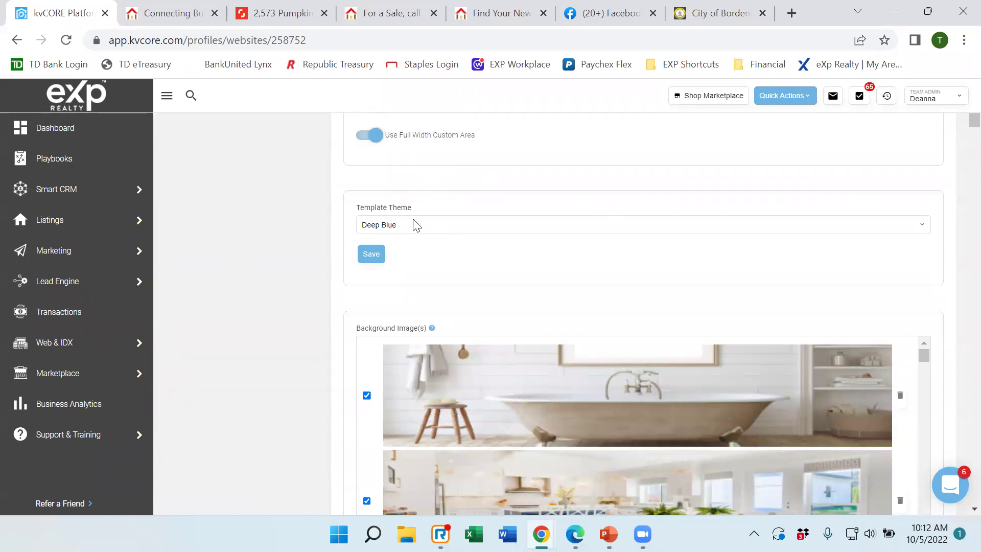
pyautogui.click(159, 19)
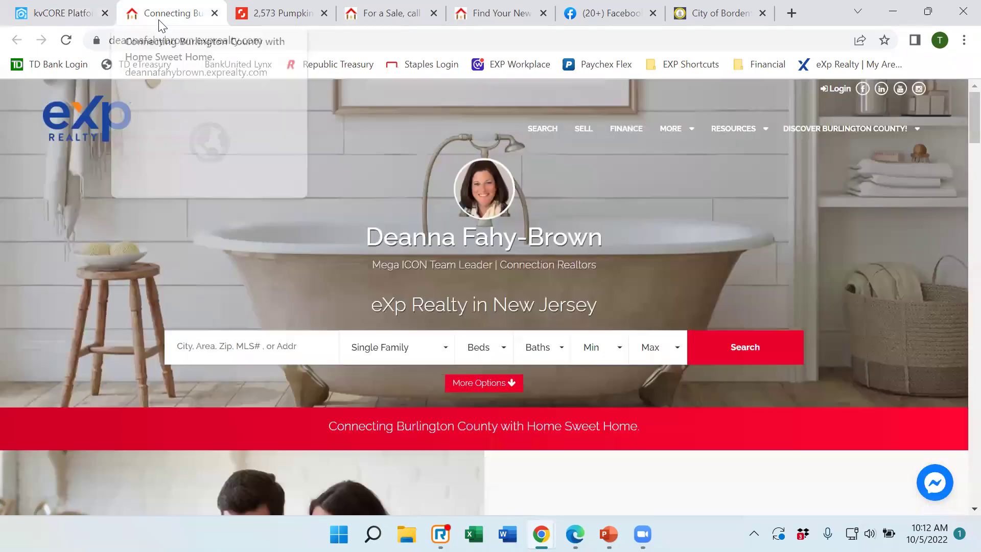
# Reload the live site to confirm the Deep Blue theme with its bathtub hero photo.
pyautogui.click(66, 40)
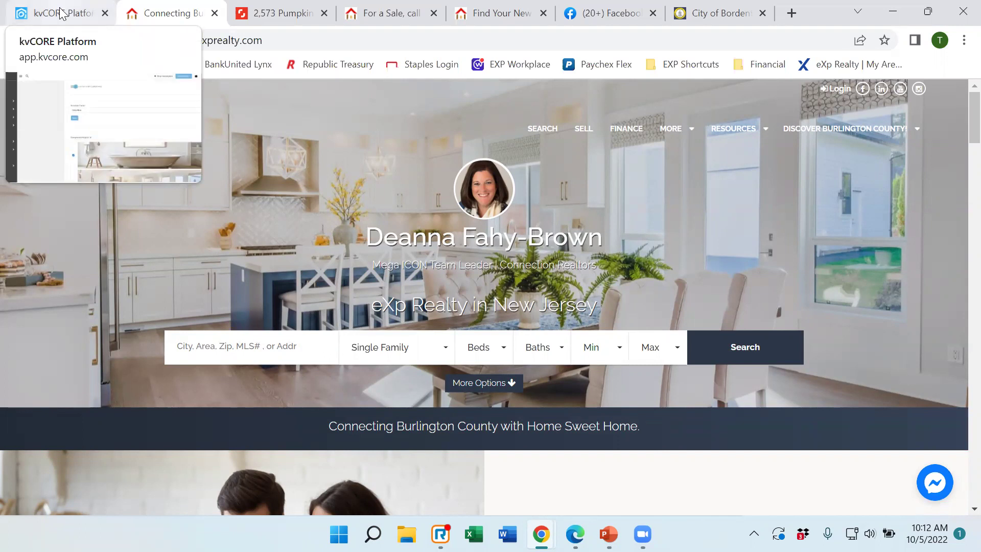
# Back in kvCORE settings, scroll through the Background Image(s) list with bathtub and kitchen photos checked.
pyautogui.click(61, 13)
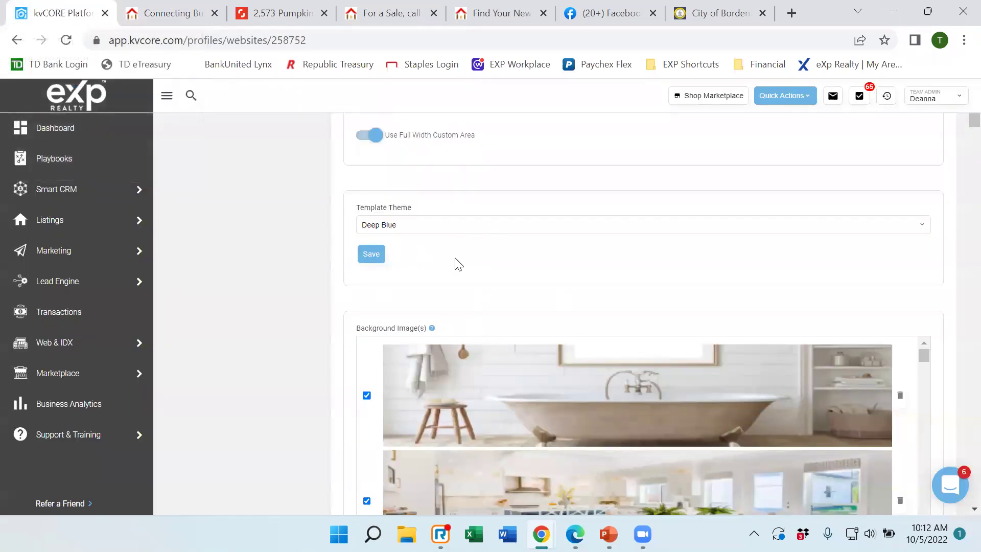
pyautogui.scroll(-2, 458, 264)
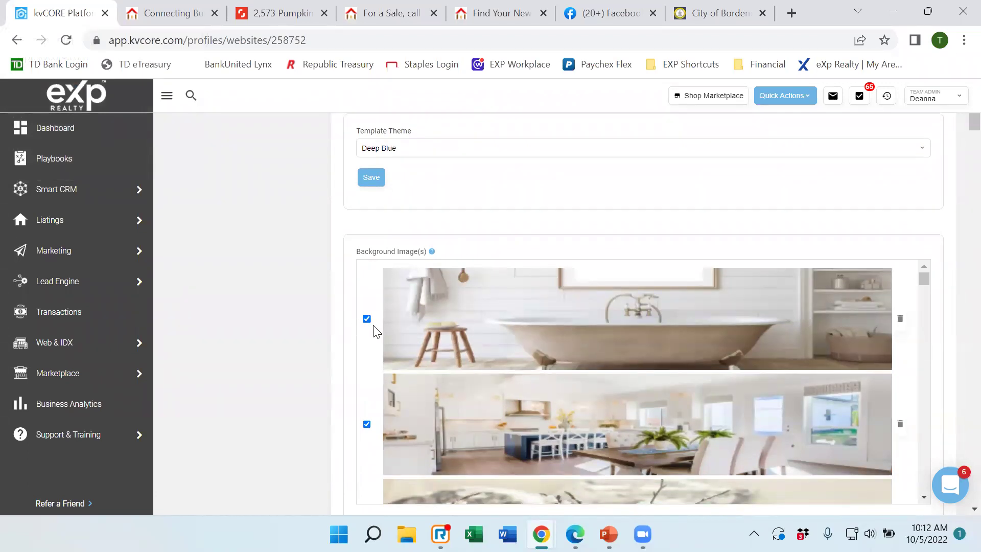
pyautogui.scroll(-2, 447, 364)
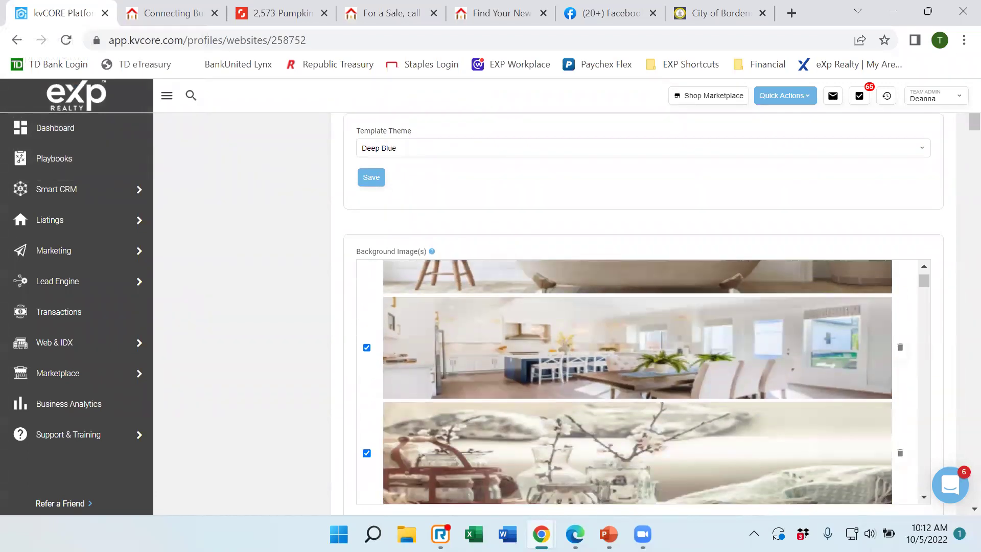
pyautogui.scroll(-4, 959, 140)
pyautogui.scroll(-2, 959, 140)
pyautogui.scroll(3, 959, 141)
pyautogui.scroll(2, 452, 253)
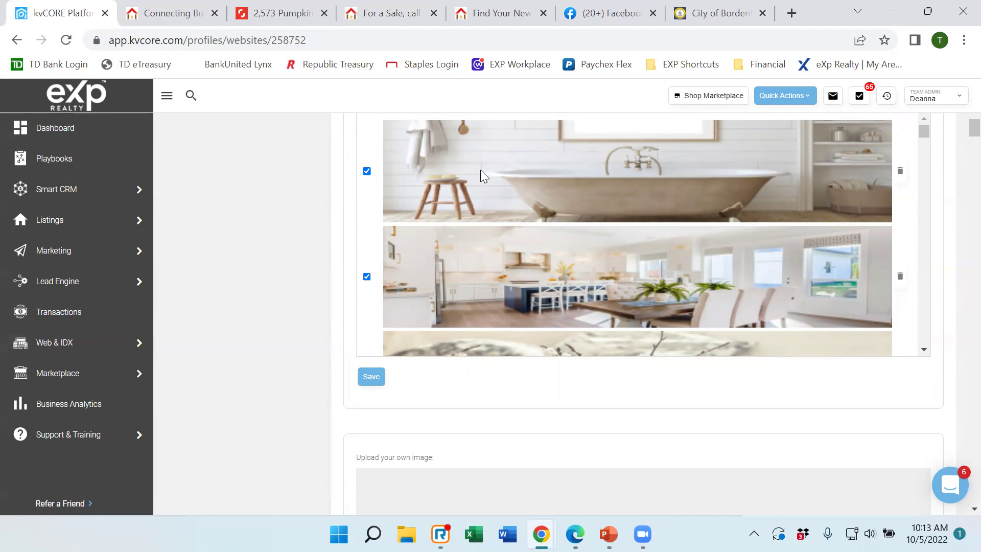
pyautogui.scroll(-2, 480, 170)
pyautogui.scroll(-3, 479, 170)
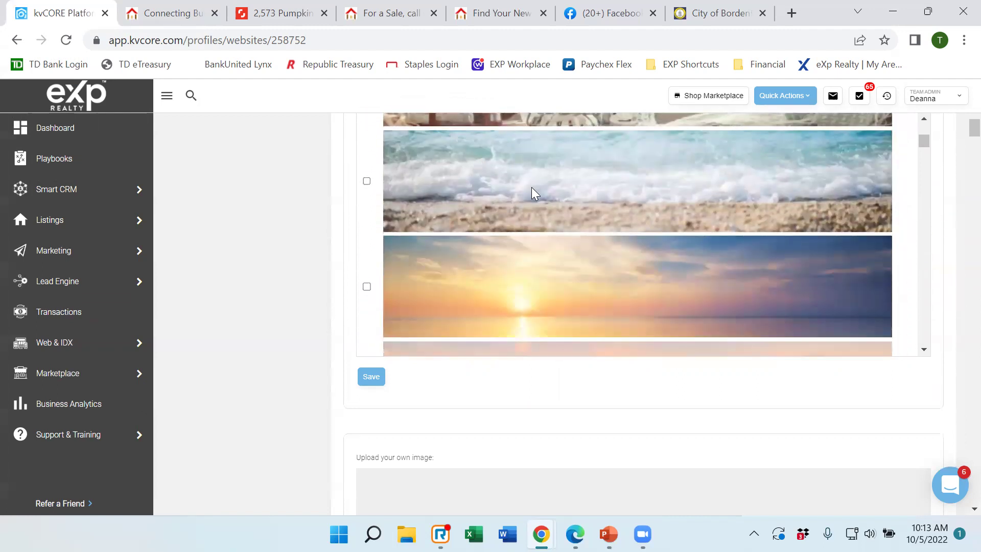
pyautogui.scroll(-5, 531, 188)
pyautogui.scroll(-6, 537, 190)
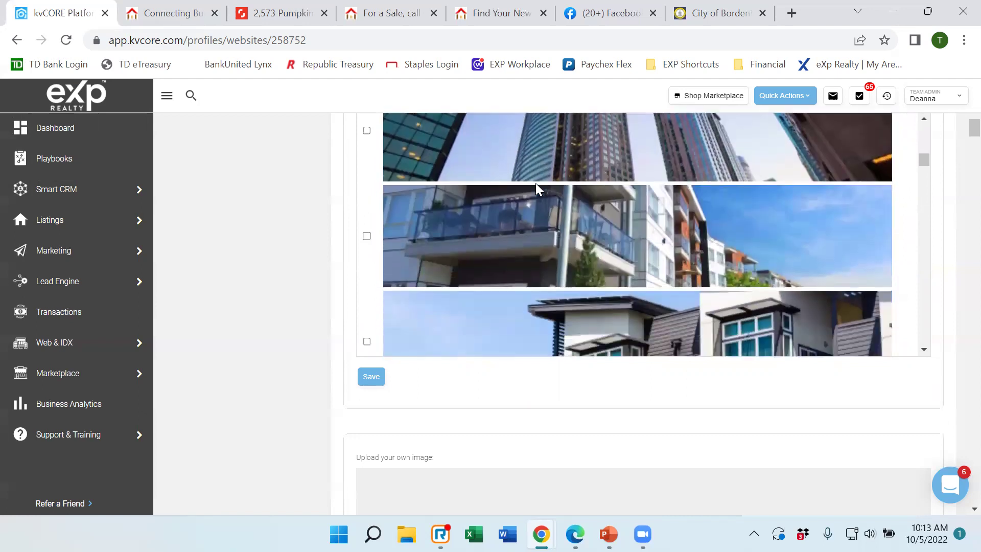
pyautogui.scroll(-4, 536, 182)
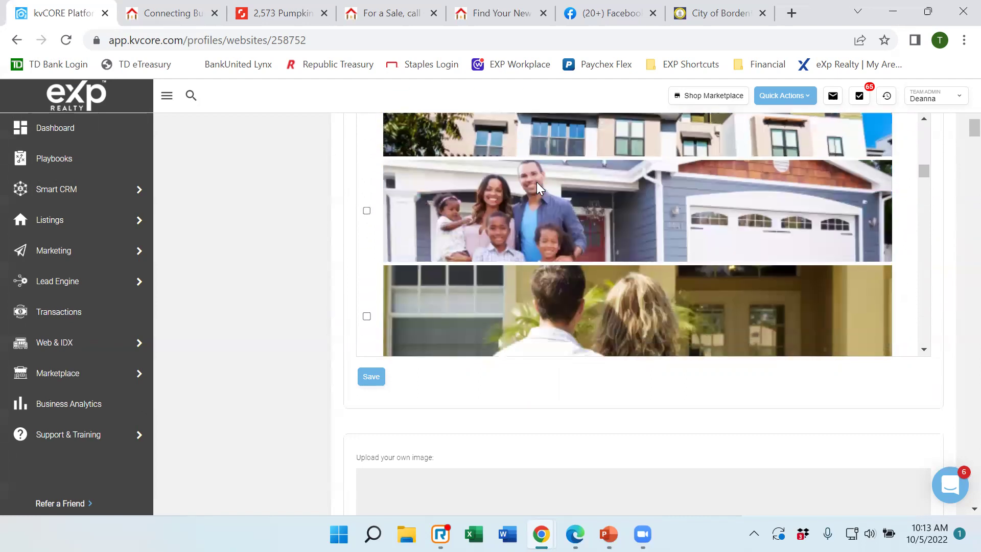
pyautogui.scroll(-3, 534, 180)
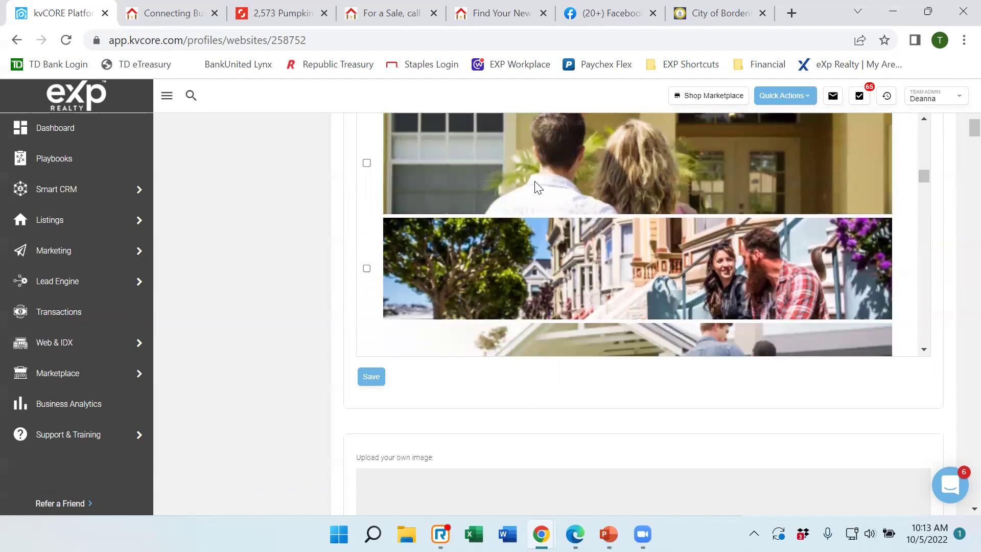
pyautogui.scroll(-4, 535, 182)
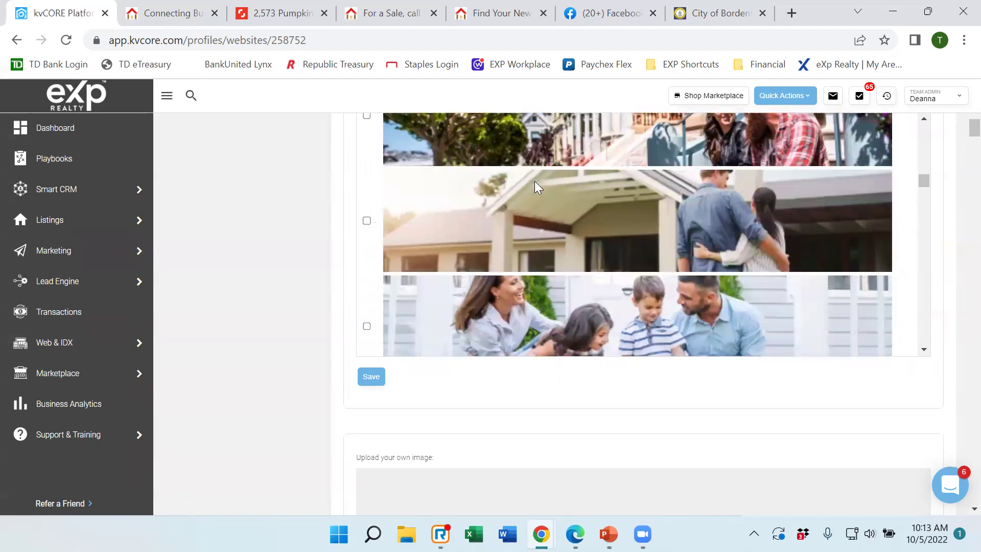
pyautogui.scroll(-4, 534, 180)
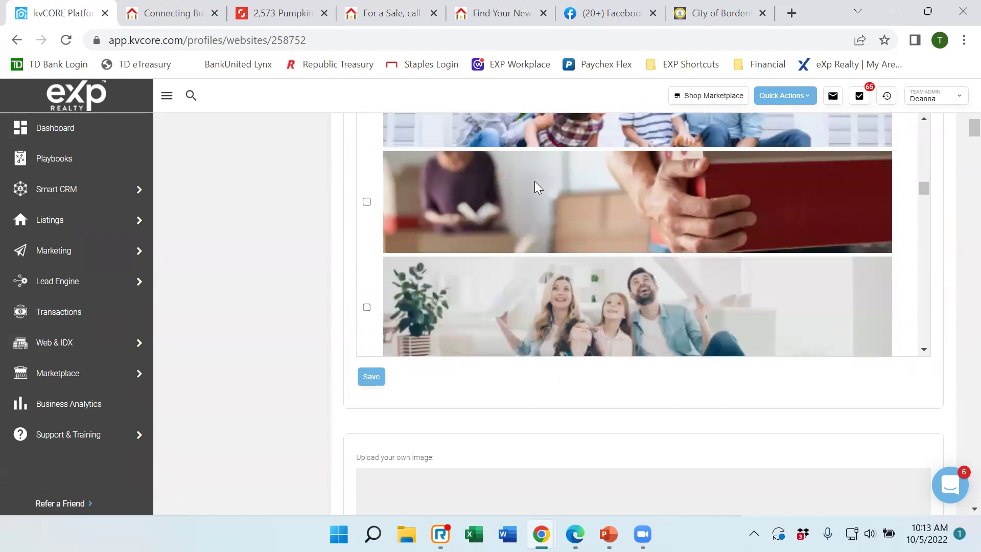
pyautogui.scroll(-3, 534, 181)
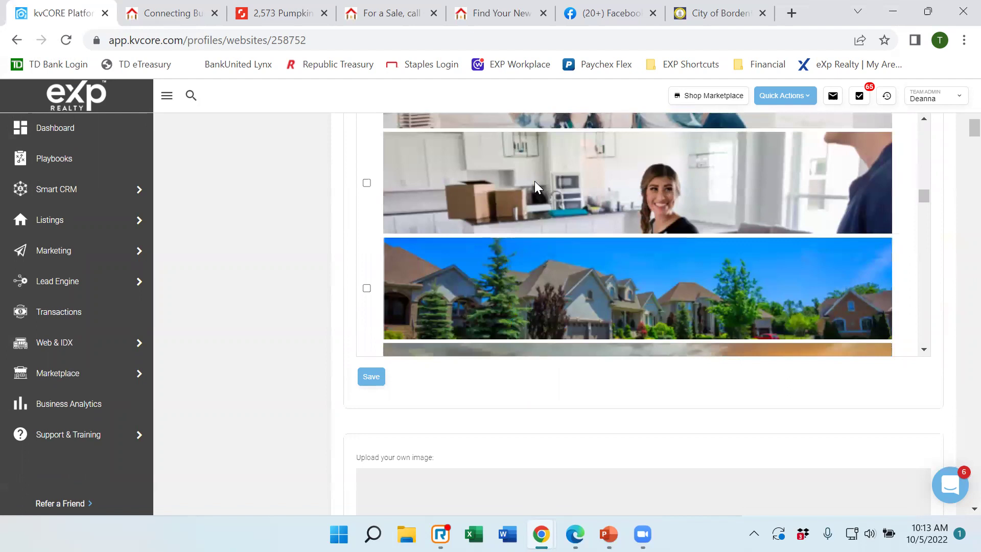
pyautogui.scroll(-7, 534, 181)
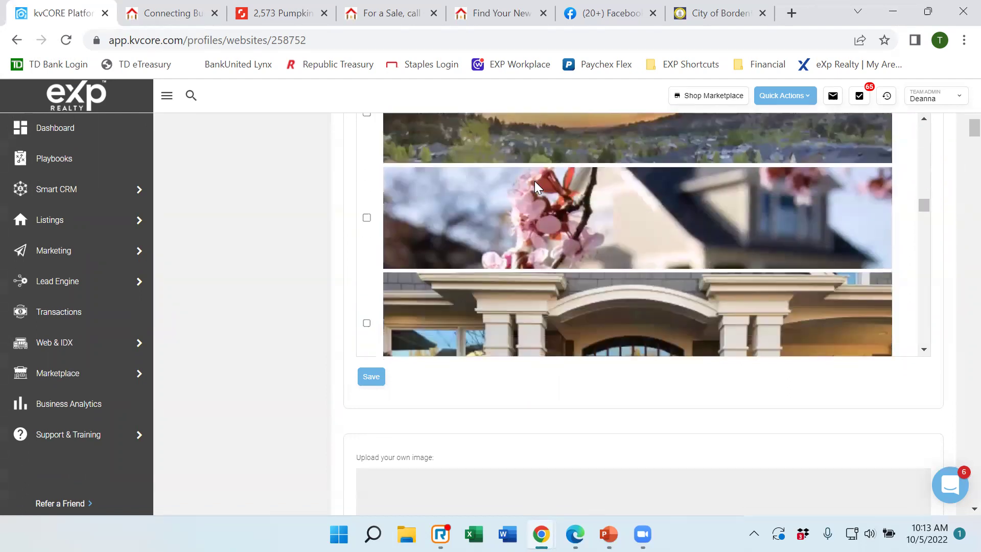
pyautogui.scroll(-5, 534, 180)
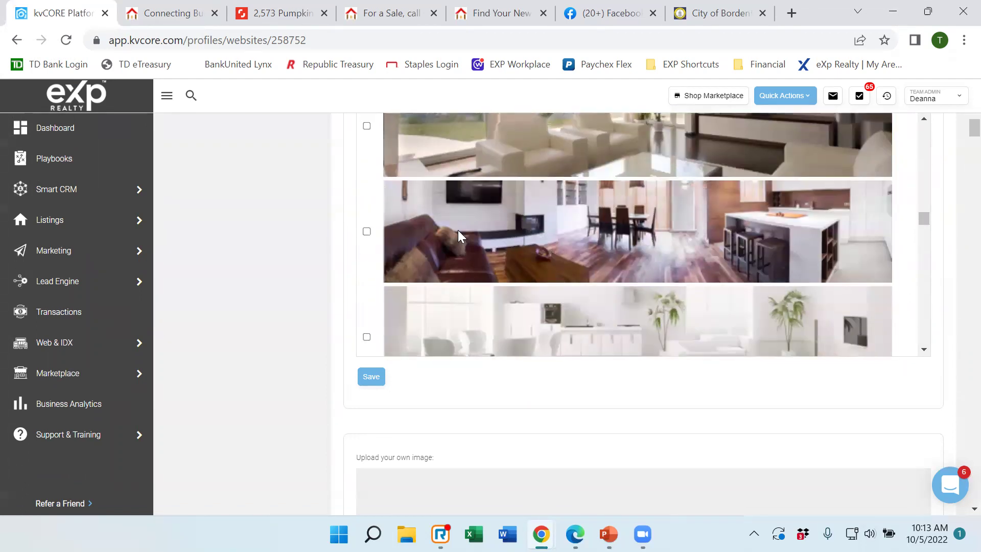
pyautogui.click(367, 232)
pyautogui.click(367, 233)
pyautogui.click(374, 384)
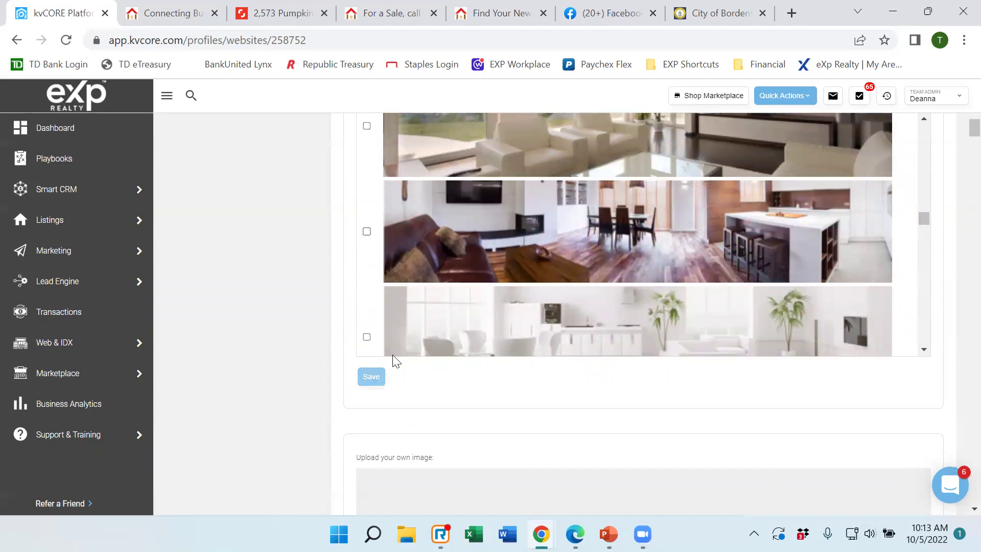
pyautogui.scroll(-1, 514, 207)
pyautogui.scroll(-1, 514, 208)
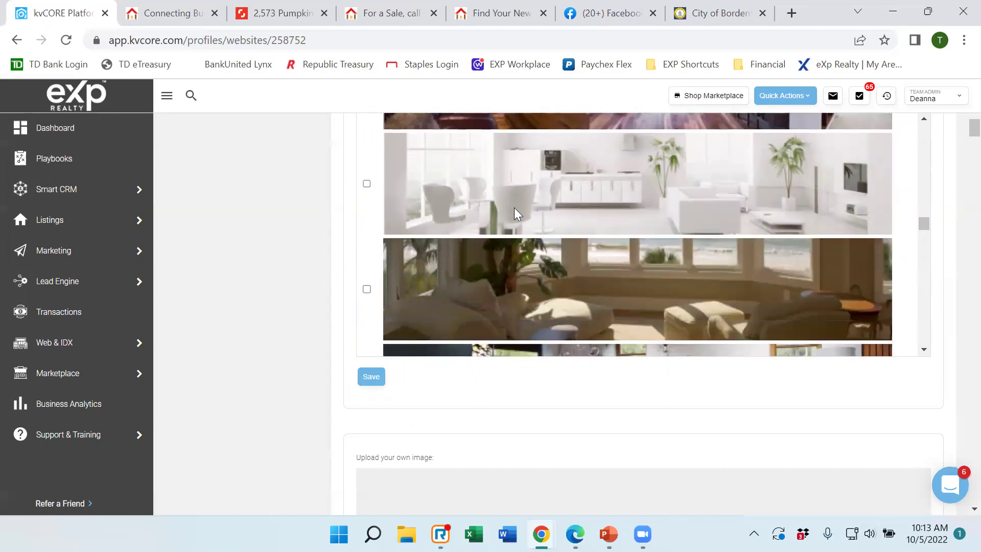
pyautogui.scroll(-2, 639, 203)
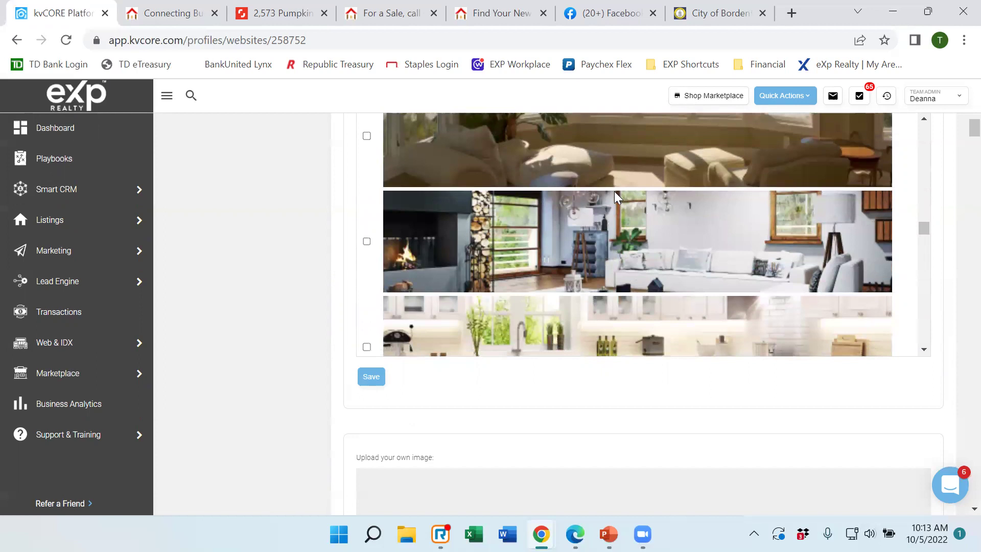
pyautogui.scroll(-1, 618, 187)
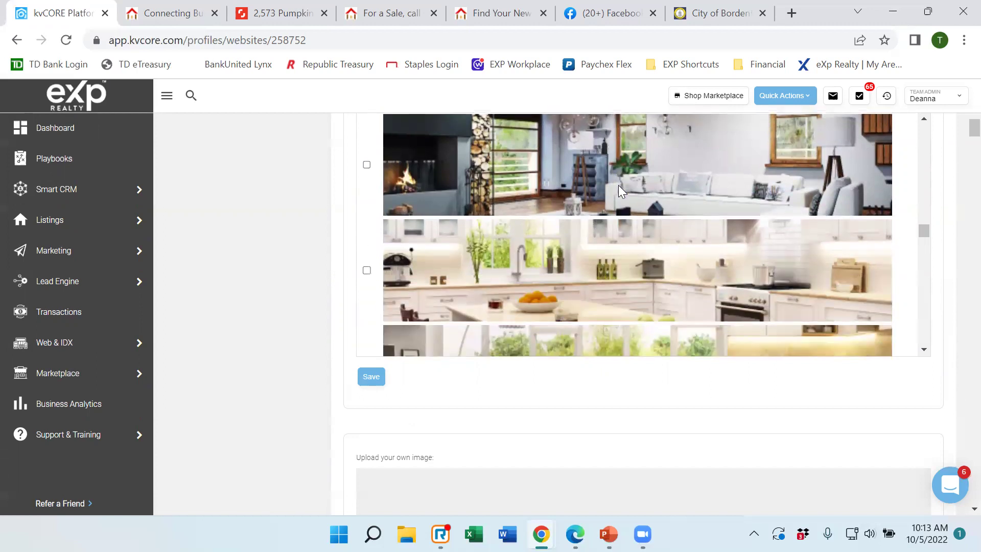
pyautogui.scroll(-1, 616, 187)
pyautogui.scroll(-1, 613, 188)
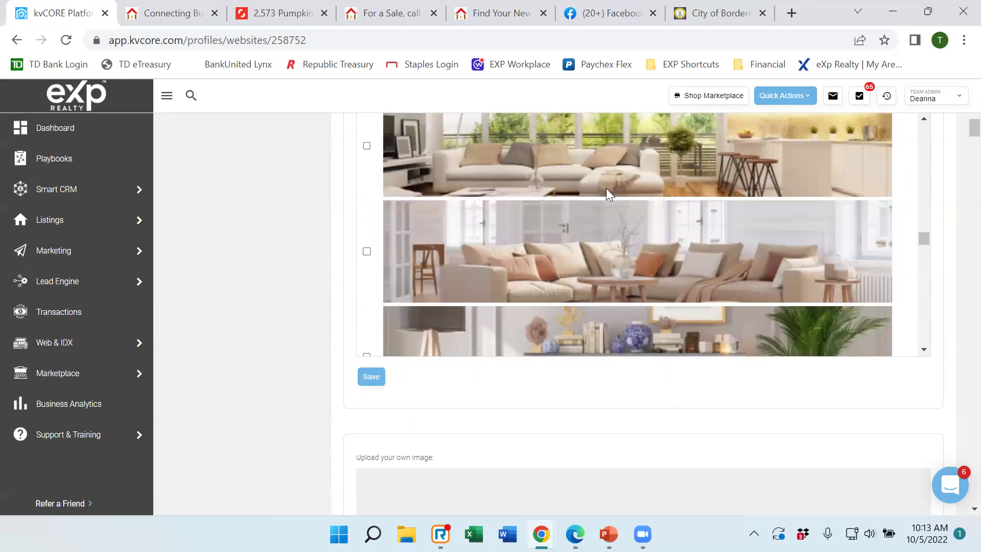
pyautogui.scroll(-1, 603, 187)
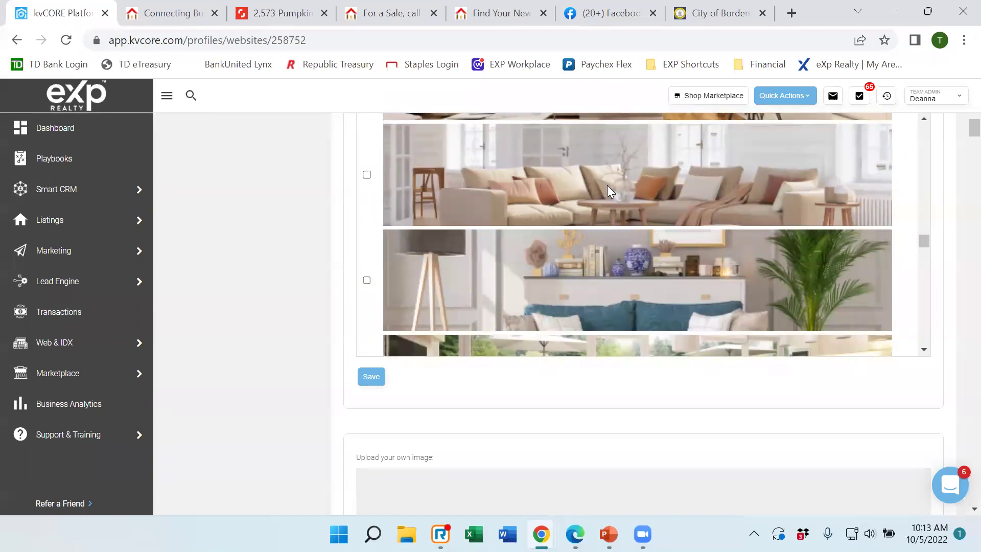
pyautogui.scroll(-3, 606, 185)
pyautogui.scroll(-1, 604, 177)
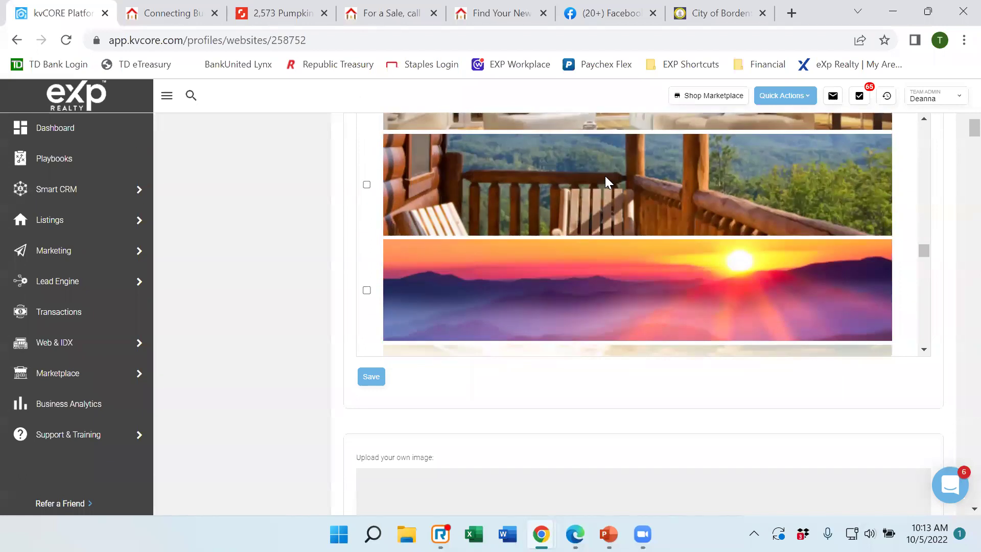
pyautogui.scroll(-4, 604, 176)
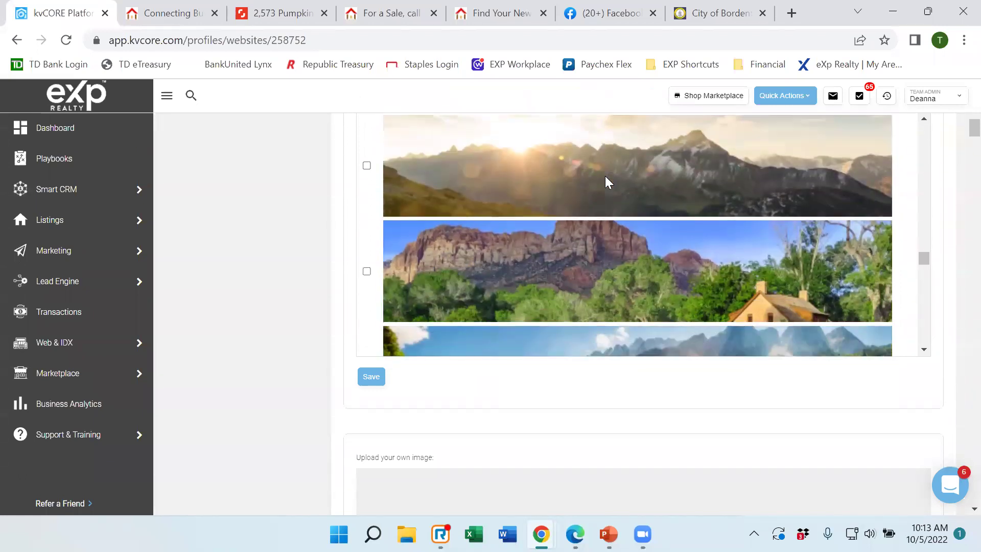
pyautogui.scroll(-1, 604, 175)
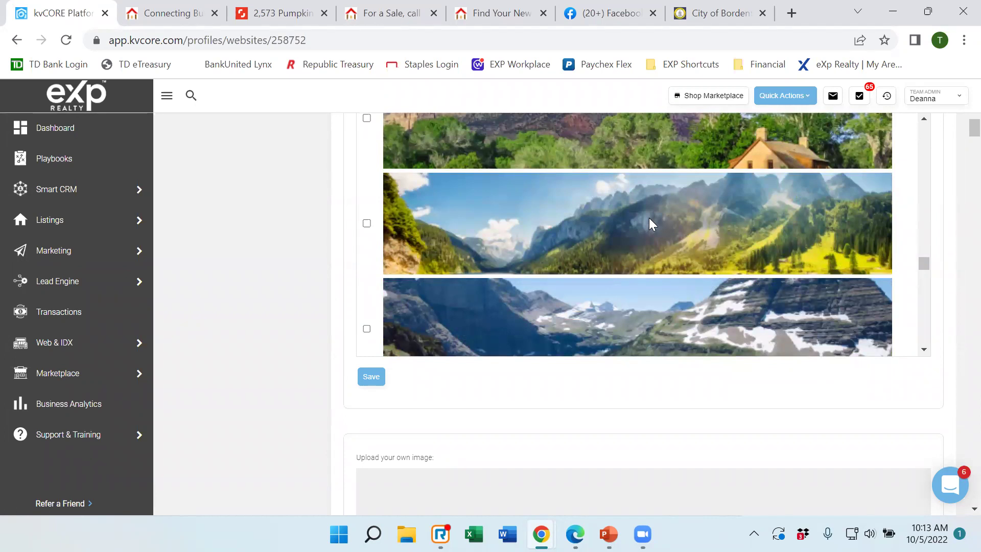
pyautogui.scroll(-3, 649, 219)
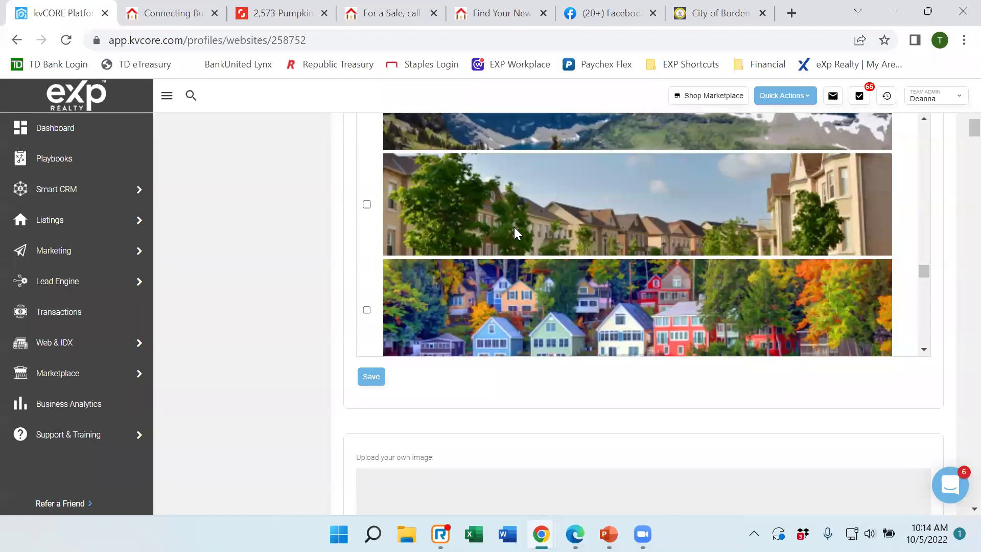
pyautogui.scroll(-1, 640, 221)
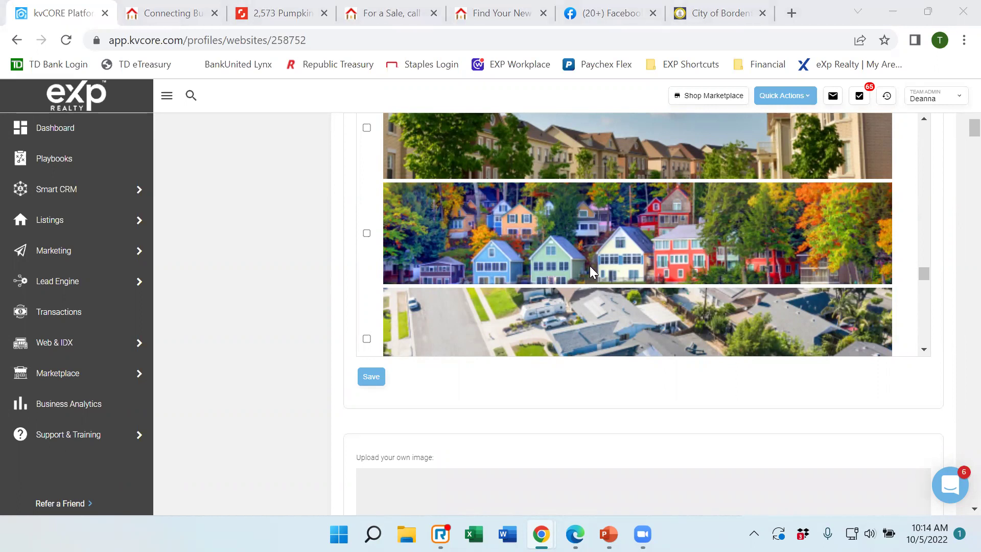
pyautogui.scroll(-3, 589, 261)
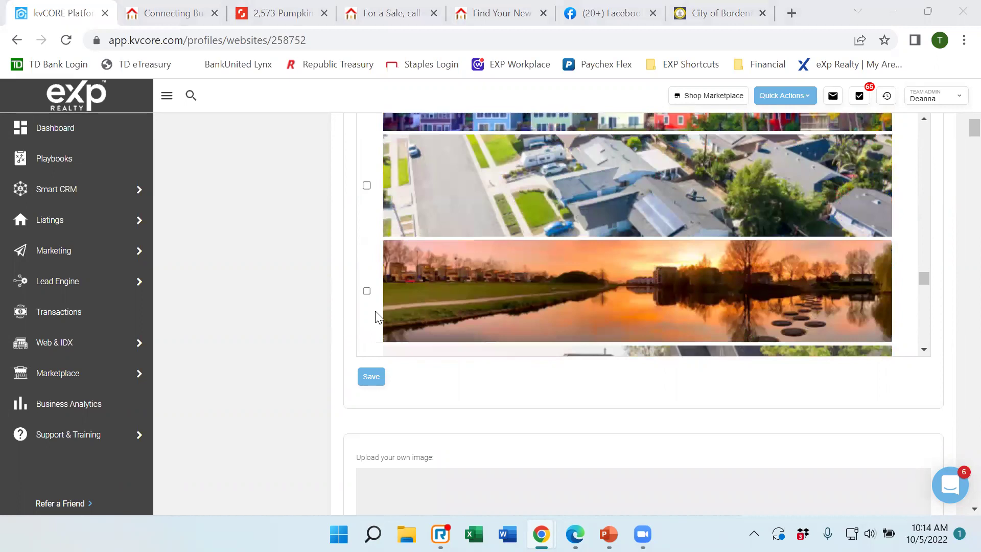
pyautogui.scroll(-2, 378, 317)
pyautogui.scroll(-2, 311, 269)
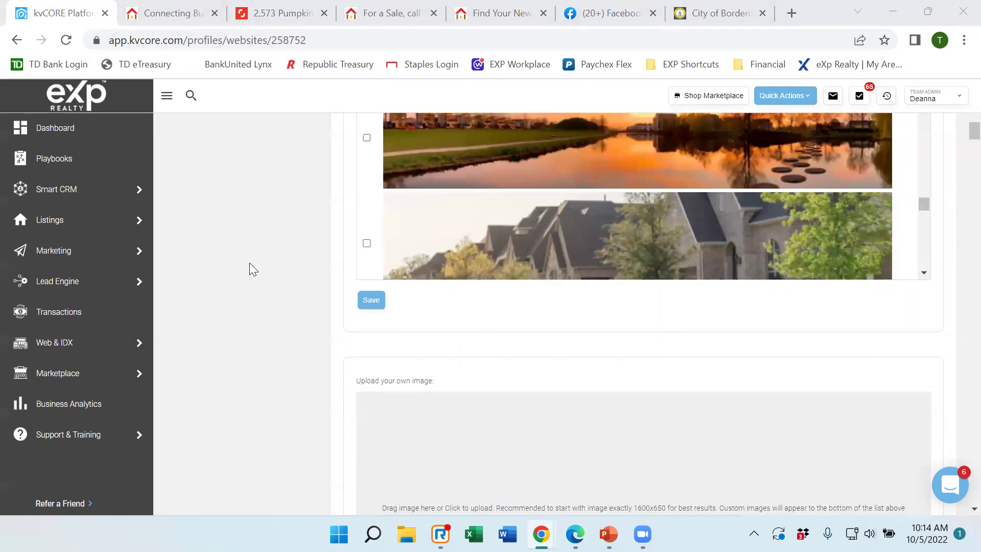
# Scroll to the Upload your own image box, then bring up Shutterstock's 2,573 'pumpkin front door' results.
pyautogui.scroll(-4, 249, 262)
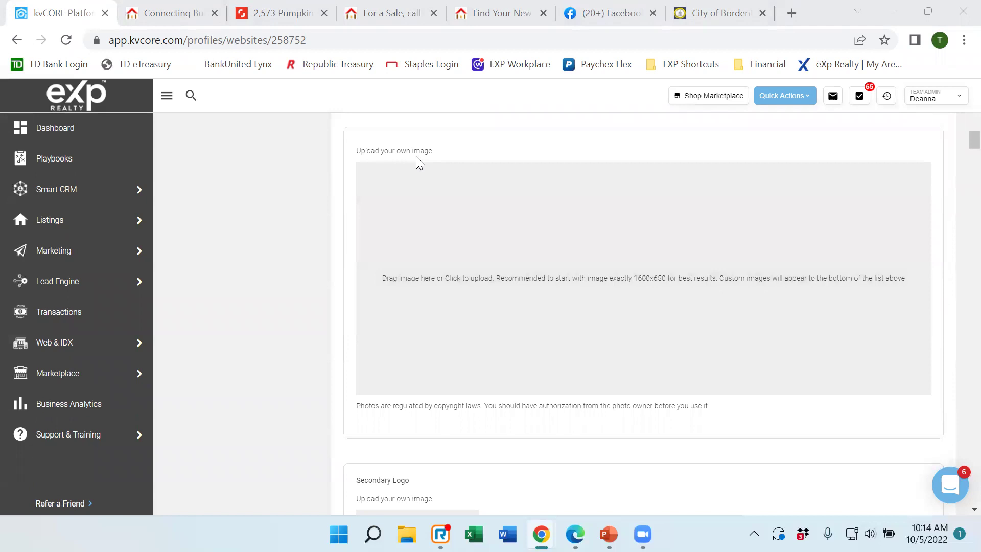
pyautogui.click(283, 15)
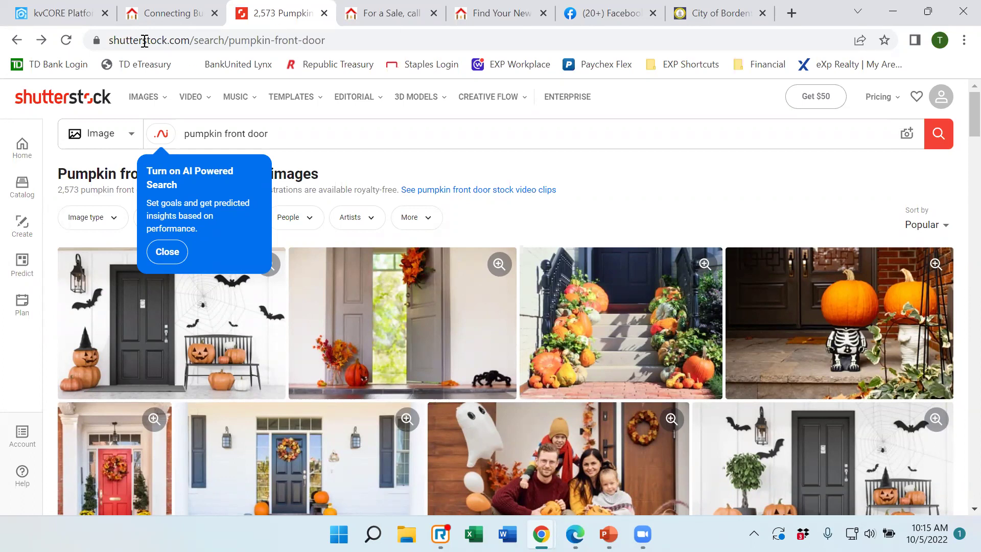
pyautogui.click(479, 146)
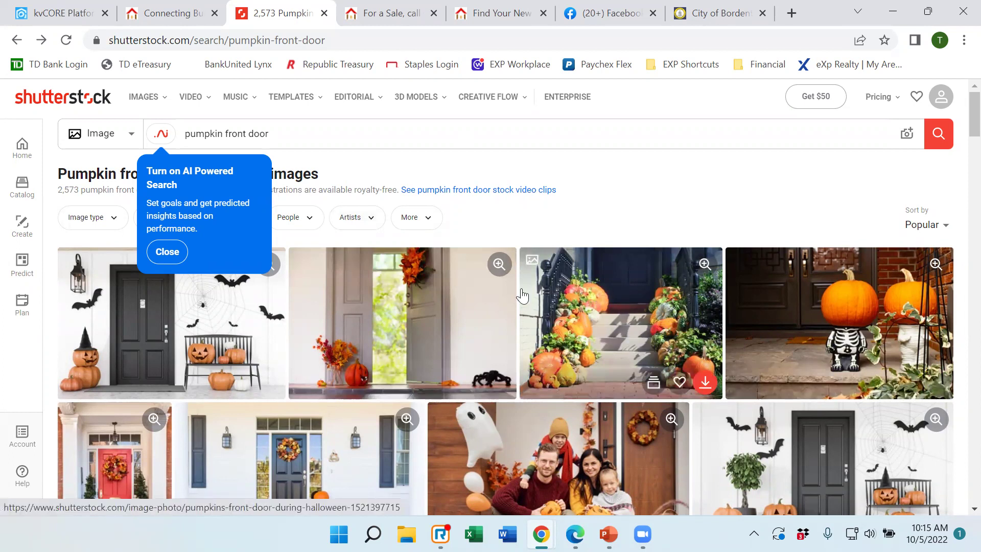
pyautogui.click(168, 13)
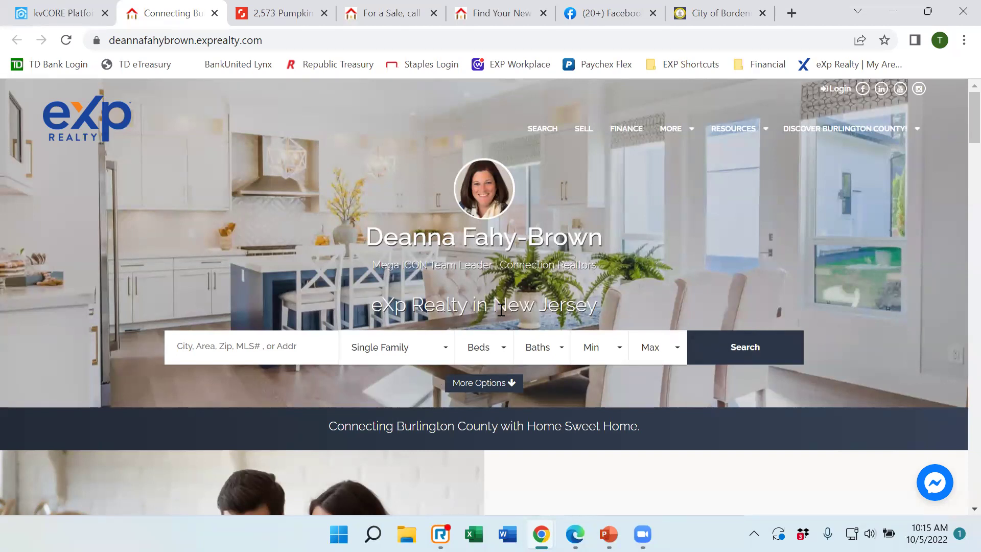
pyautogui.click(269, 16)
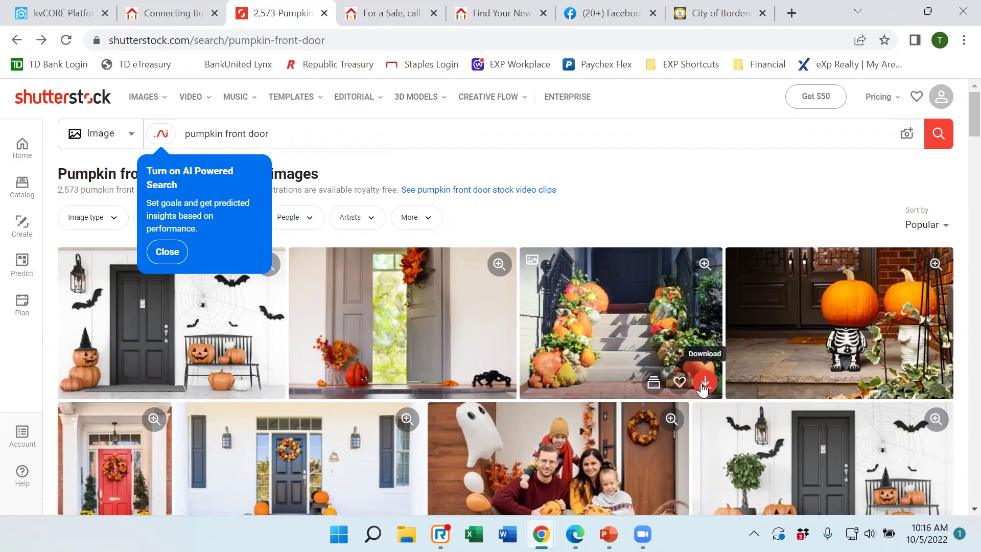
# Open the pumpkin-lined front steps photo and pick a Custom download size to launch Shutterstock Create.
pyautogui.click(600, 324)
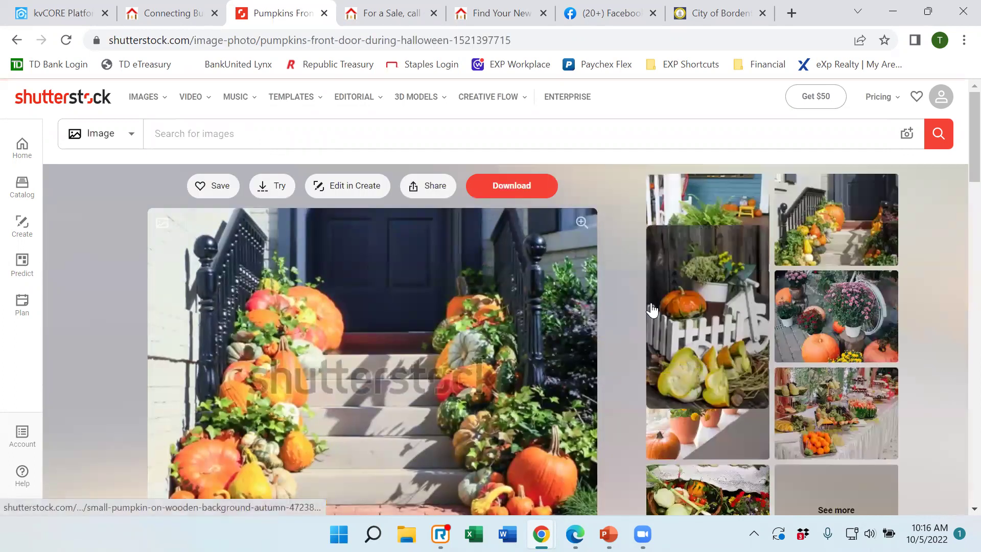
pyautogui.click(511, 190)
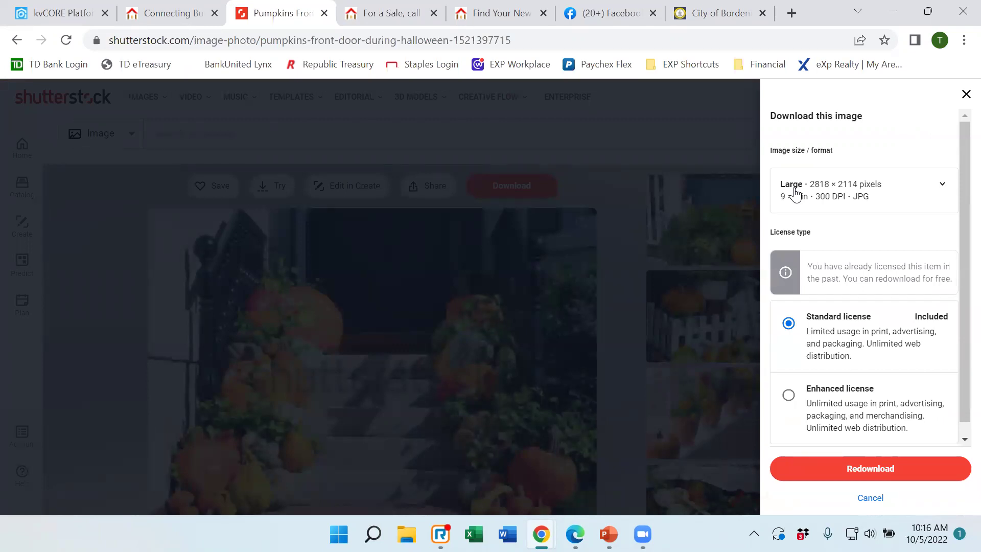
pyautogui.click(794, 194)
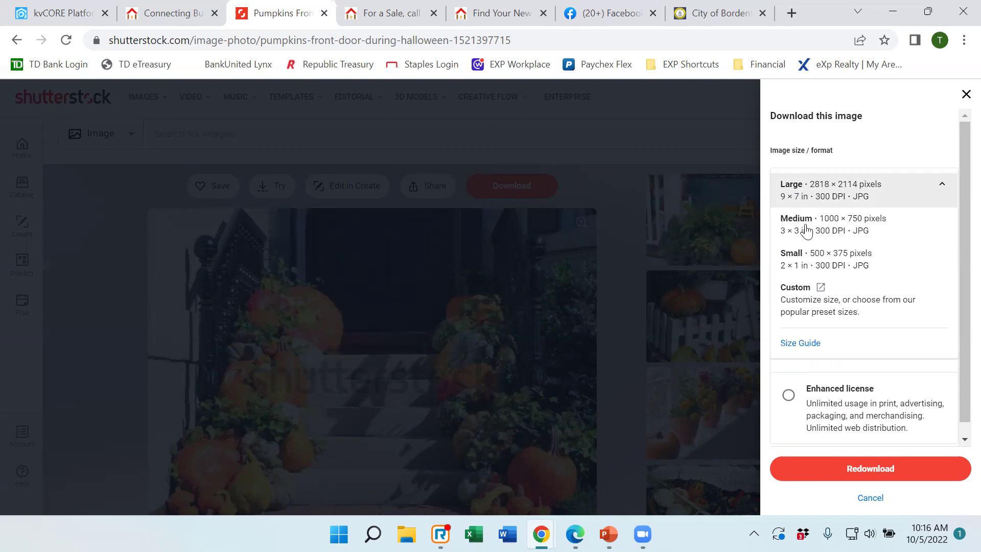
pyautogui.click(823, 306)
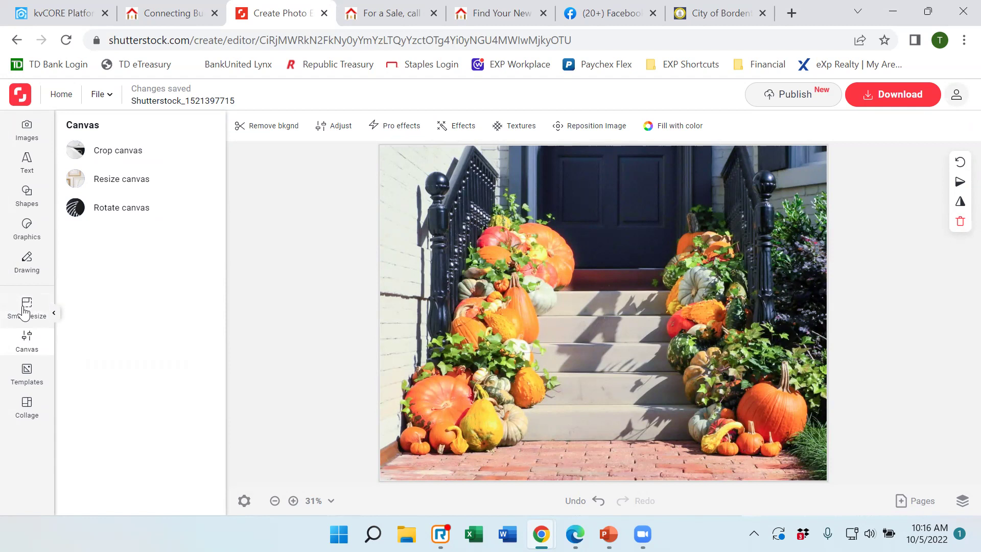
# Smart-resize the pumpkin photo's canvas to a custom Width 1600 and Height 650 px.
pyautogui.click(30, 314)
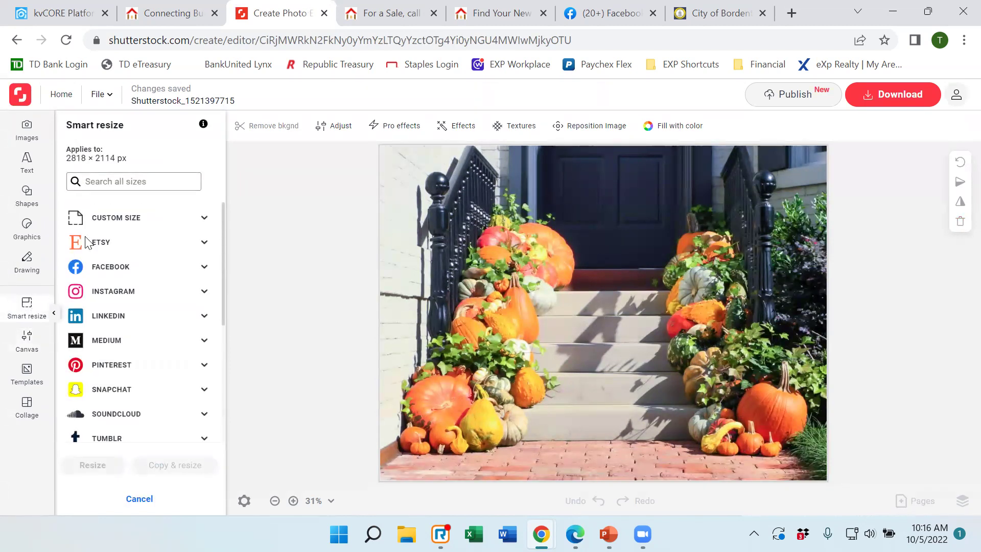
pyautogui.click(108, 226)
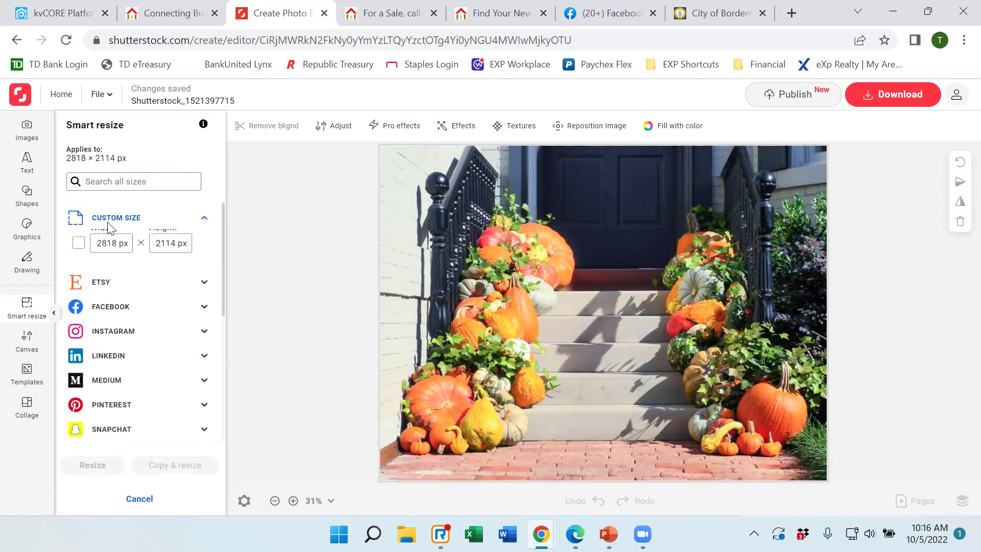
pyautogui.click(95, 254)
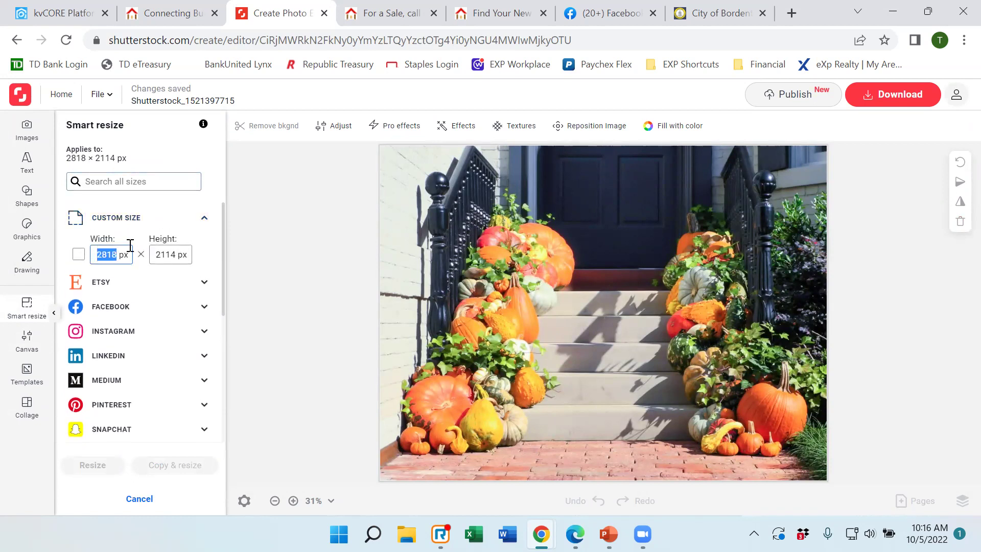
pyautogui.write('1600')
pyautogui.press('Tab')
pyautogui.write('6')
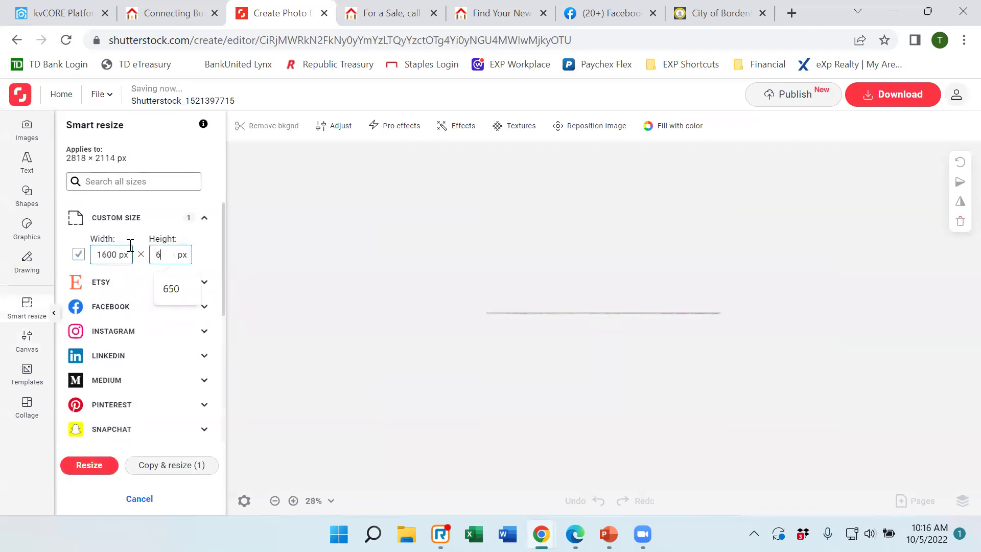
pyautogui.write('50')
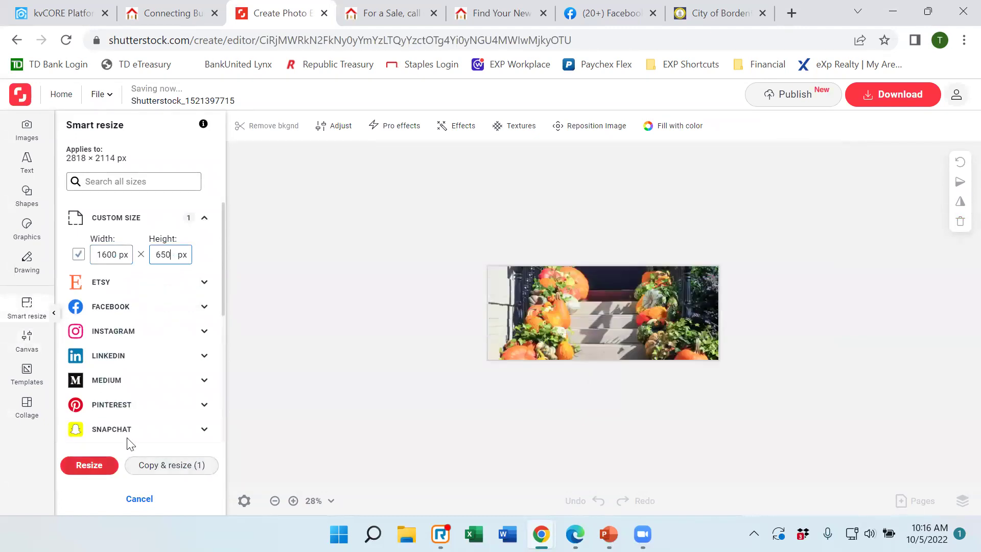
pyautogui.click(90, 464)
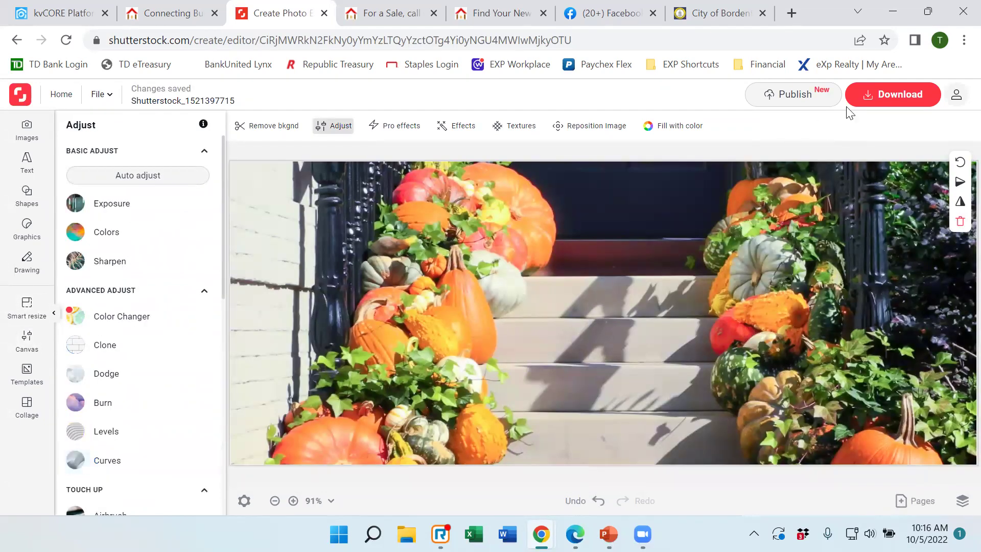
# Download the 1600 × 650 pumpkin-steps banner as a high-quality JPEG image.
pyautogui.click(884, 95)
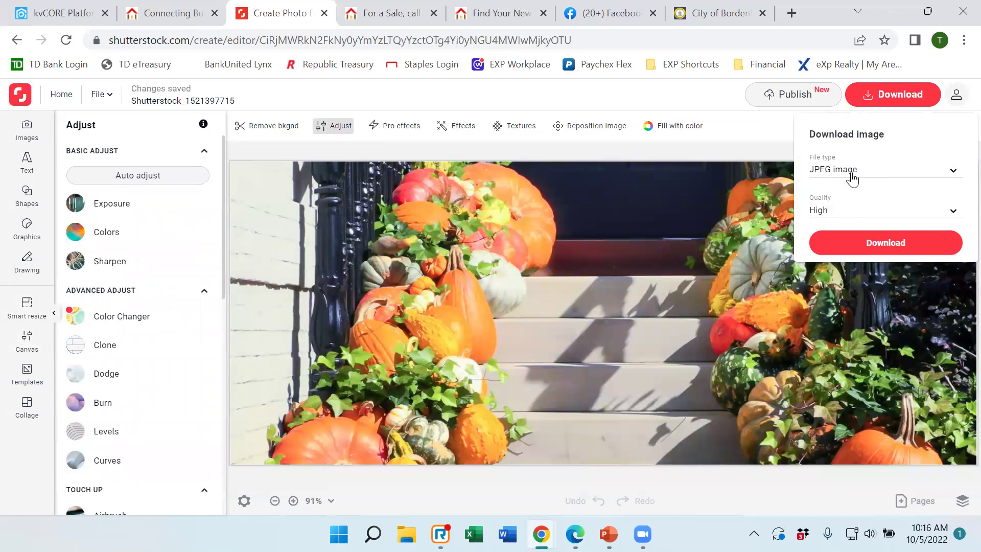
pyautogui.click(875, 246)
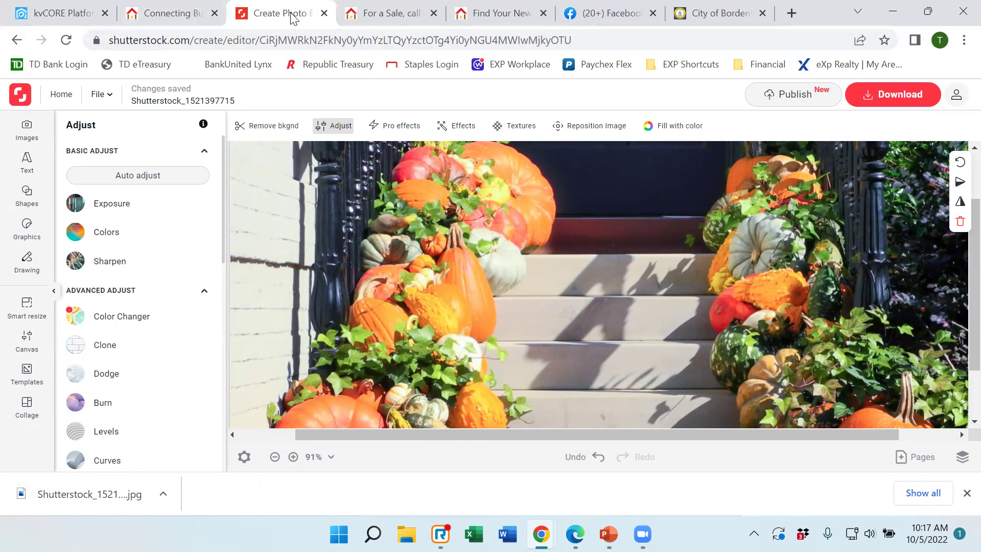
pyautogui.click(56, 17)
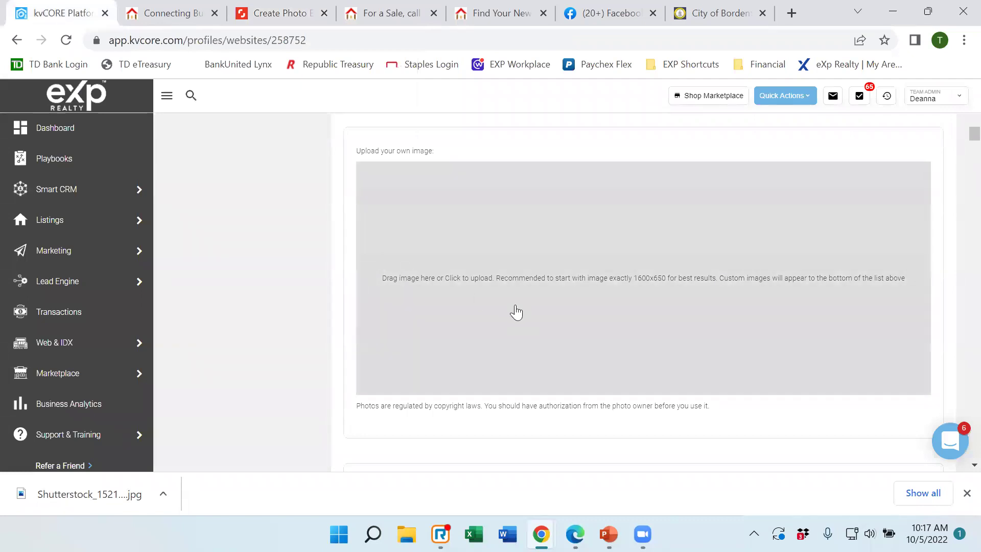
pyautogui.click(553, 301)
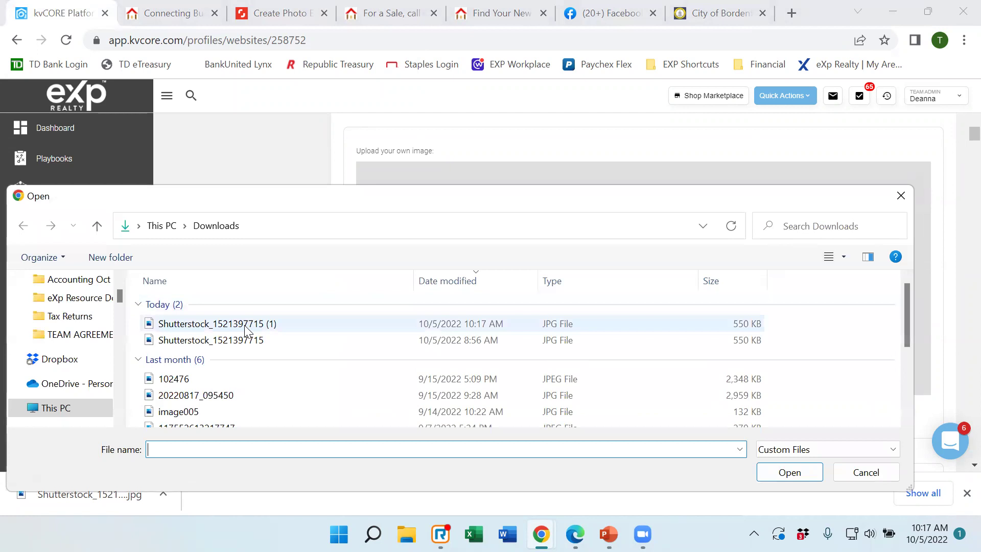
pyautogui.click(245, 327)
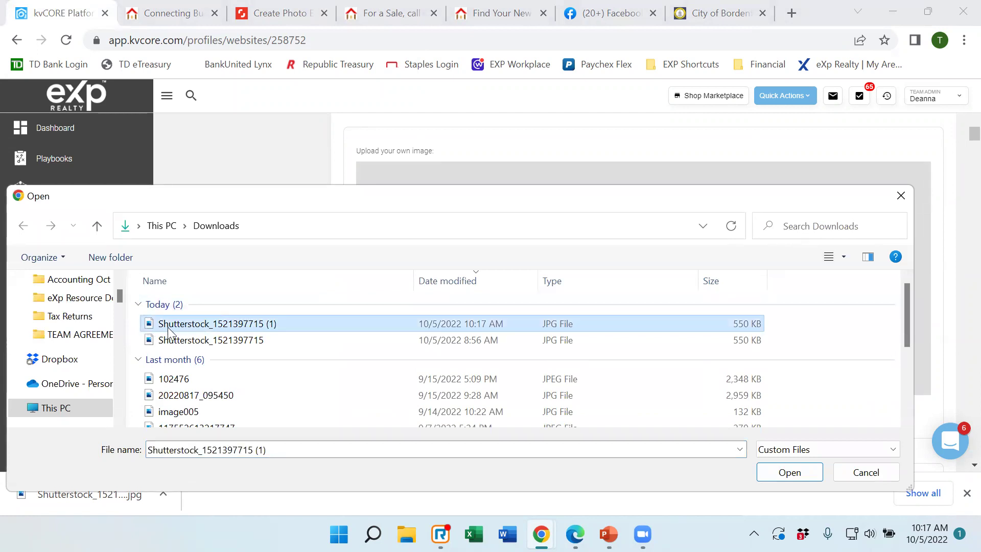
pyautogui.click(790, 472)
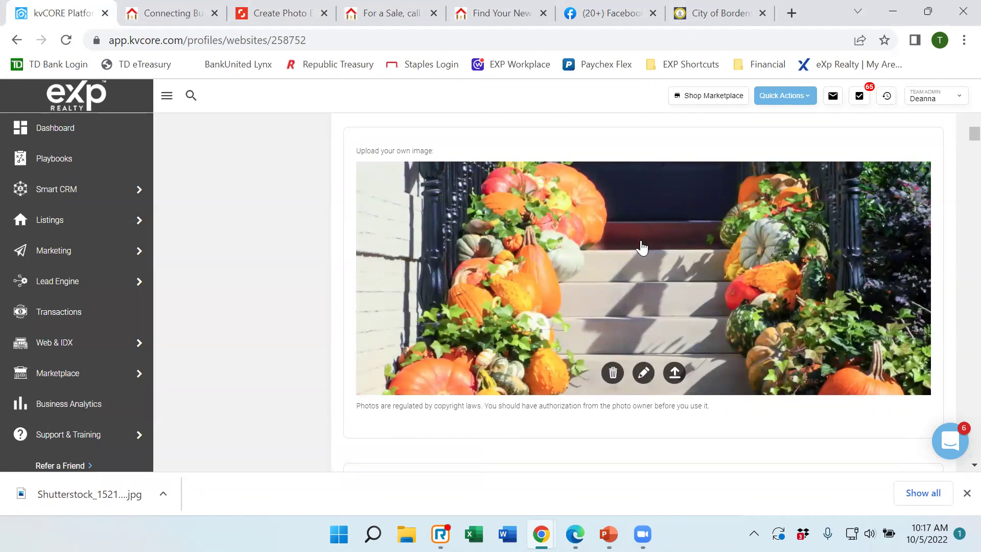
pyautogui.click(674, 376)
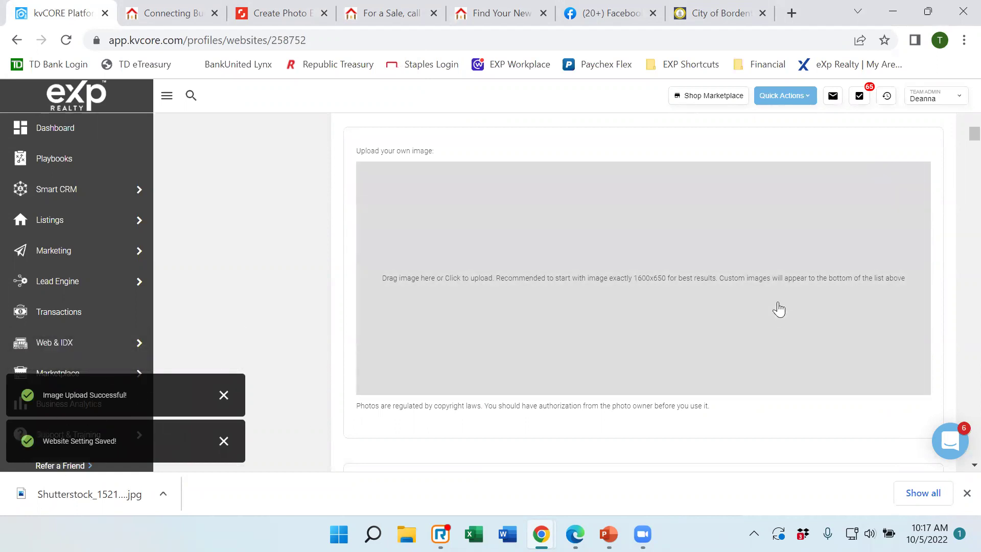
# Uncheck the decor, kitchen and bathtub background images, leaving only the pumpkin photo selected.
pyautogui.scroll(1, 779, 304)
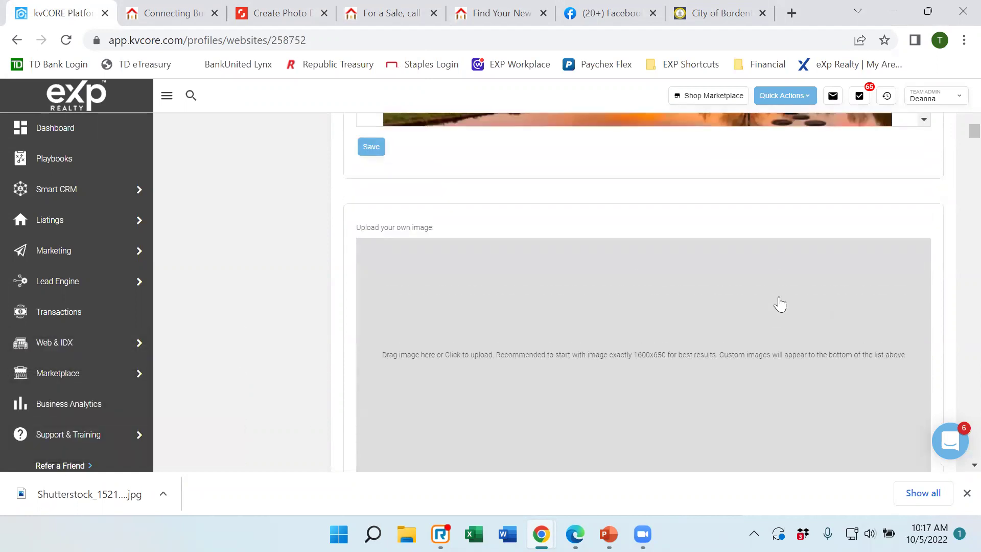
pyautogui.scroll(6, 780, 304)
pyautogui.scroll(10, 699, 278)
pyautogui.scroll(10, 698, 278)
pyautogui.scroll(10, 699, 278)
pyautogui.scroll(10, 699, 277)
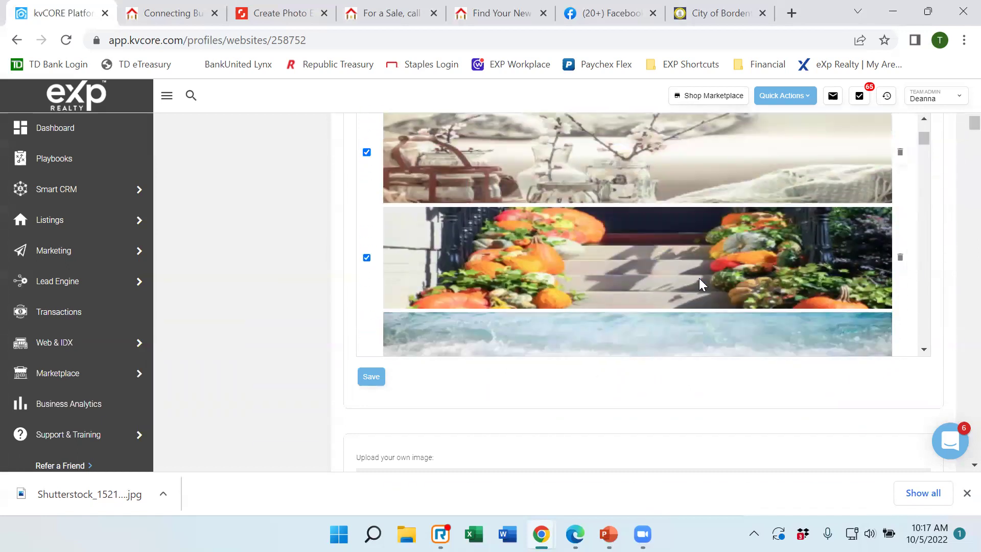
pyautogui.scroll(-2, 699, 278)
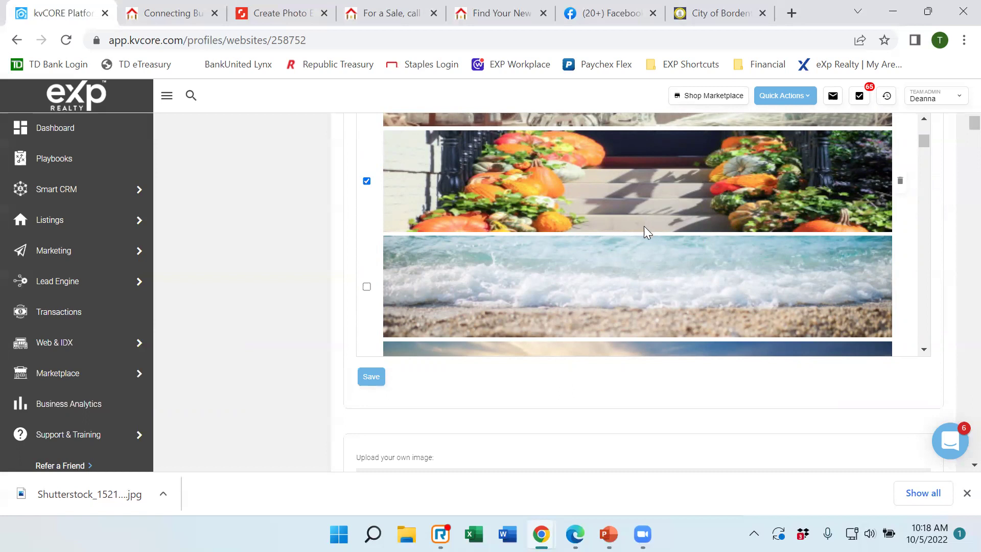
pyautogui.scroll(2, 570, 245)
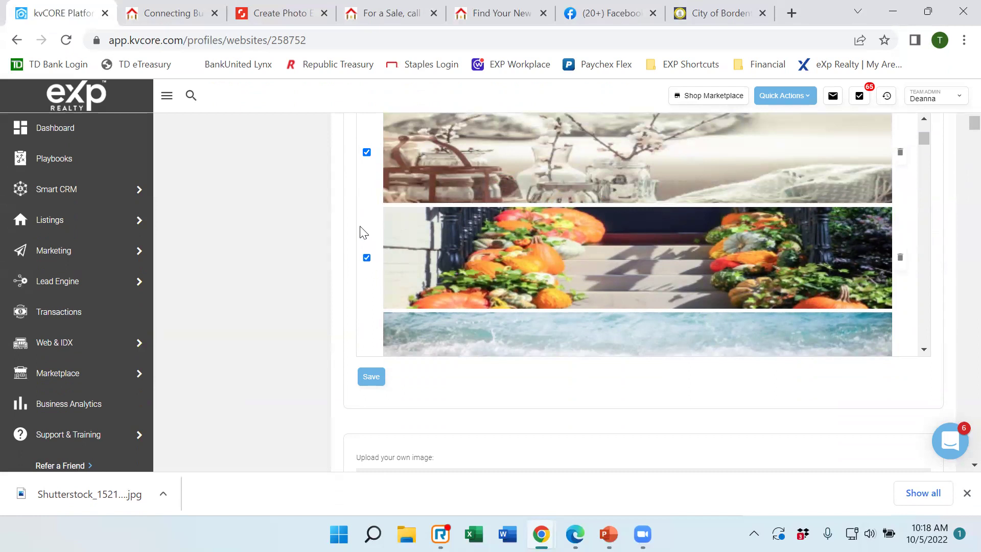
pyautogui.click(367, 152)
pyautogui.scroll(1, 486, 180)
pyautogui.scroll(1, 482, 189)
pyautogui.click(366, 123)
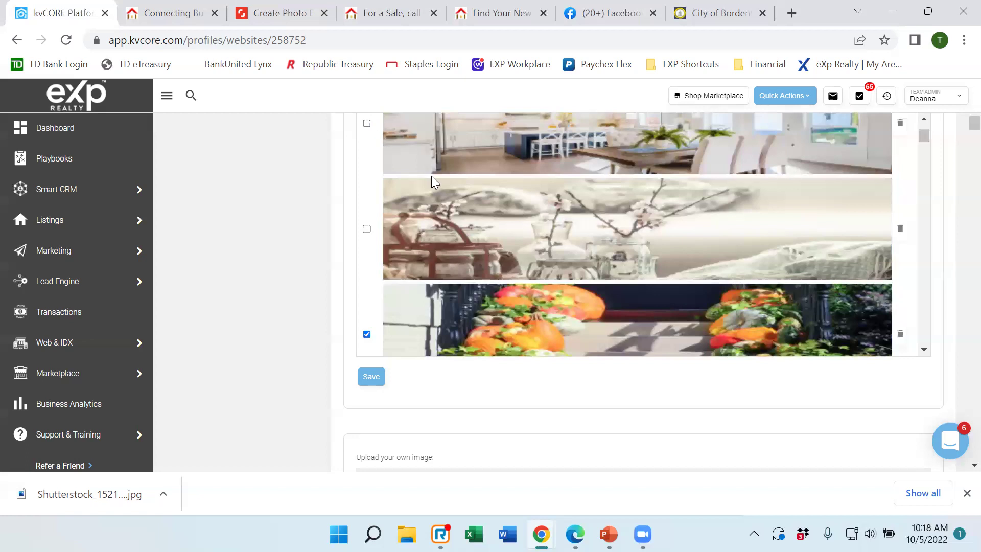
pyautogui.scroll(2, 431, 175)
pyautogui.click(366, 171)
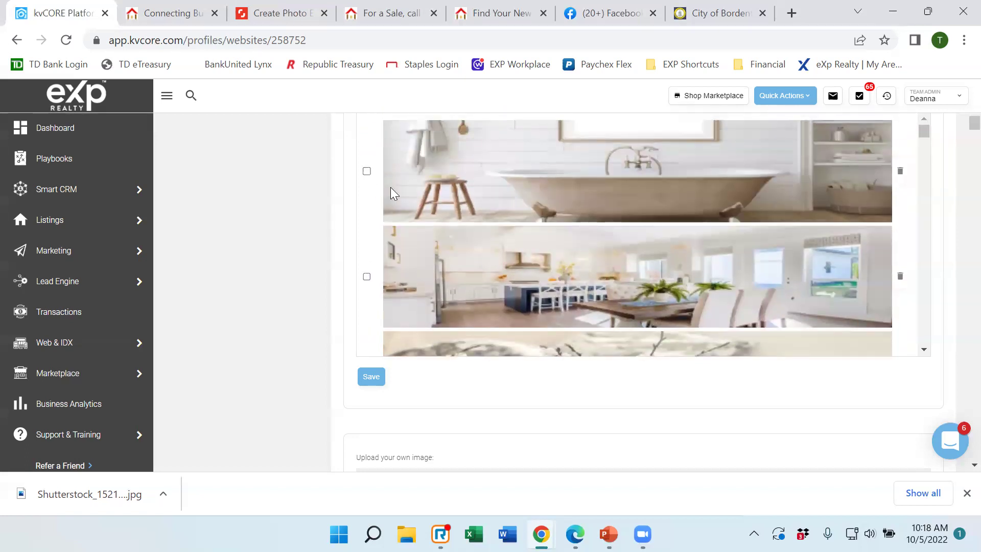
# Save the background image selection and switch to the live website.
pyautogui.scroll(-6, 390, 190)
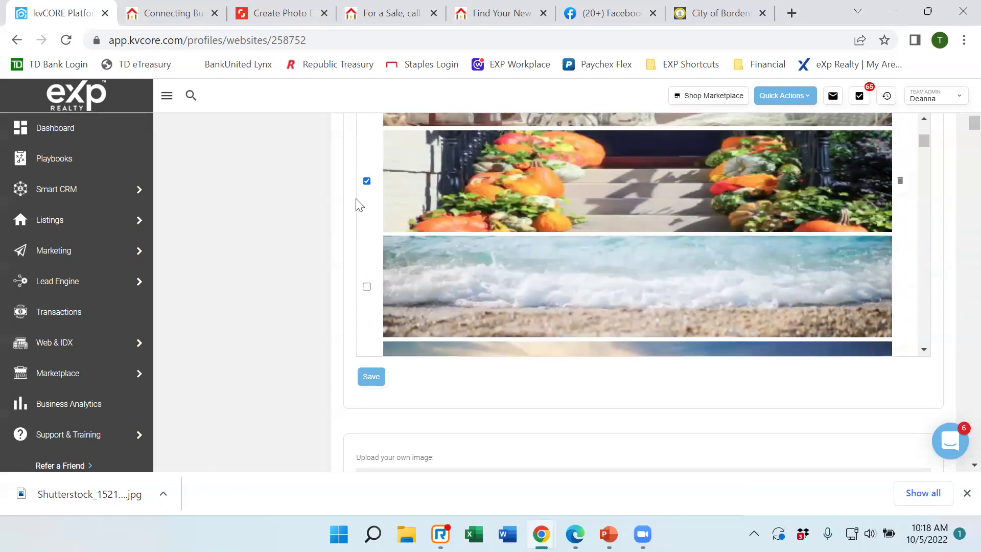
pyautogui.click(374, 376)
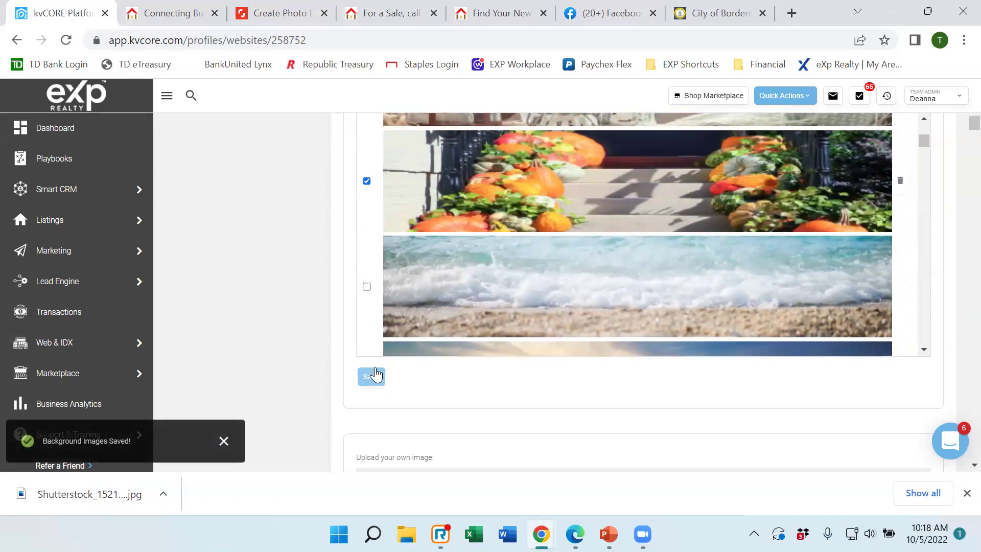
pyautogui.click(164, 19)
# Reload the live home page to confirm the pumpkin-steps hero, then go back to kvCORE.
pyautogui.click(66, 41)
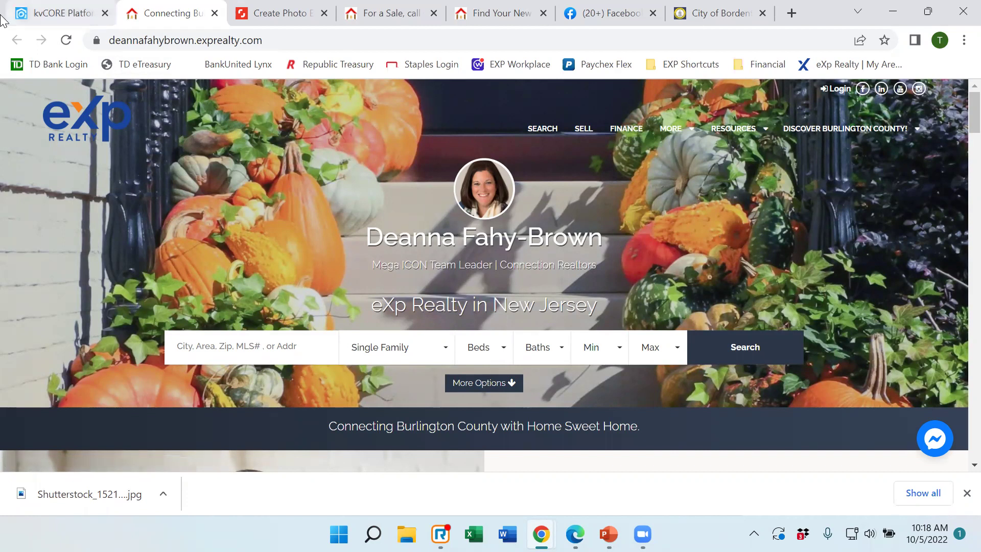
pyautogui.click(41, 14)
pyautogui.scroll(-5, 599, 295)
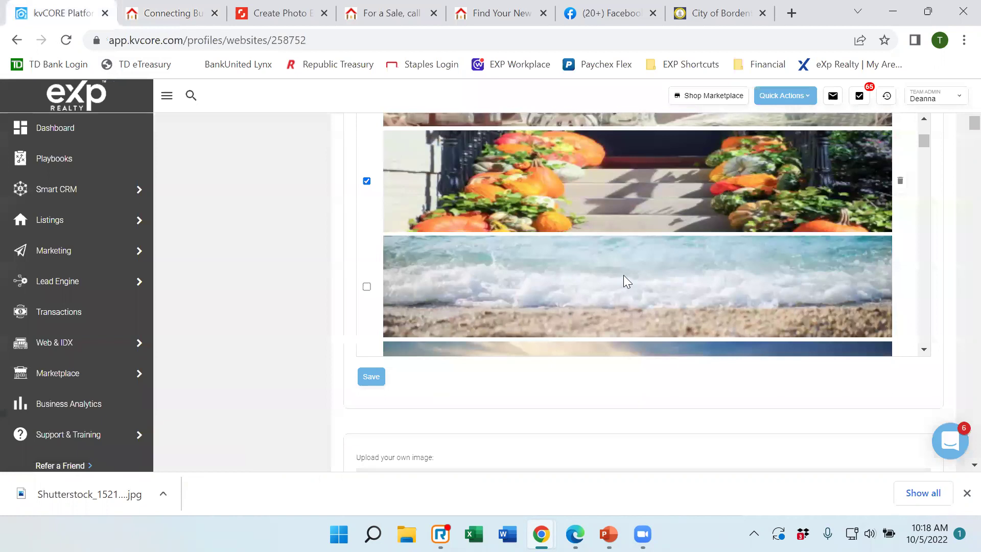
pyautogui.scroll(-5, 346, 285)
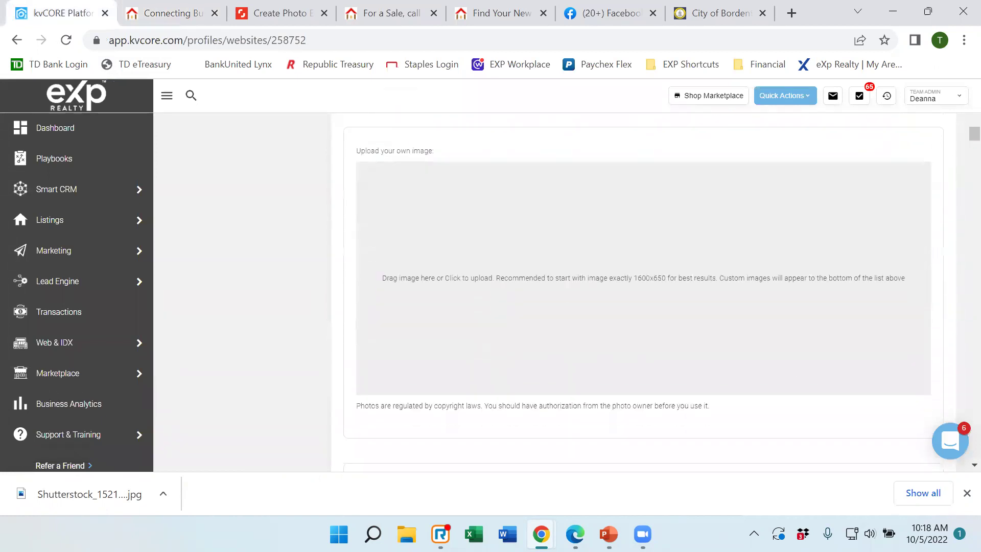
pyautogui.scroll(-4, 281, 330)
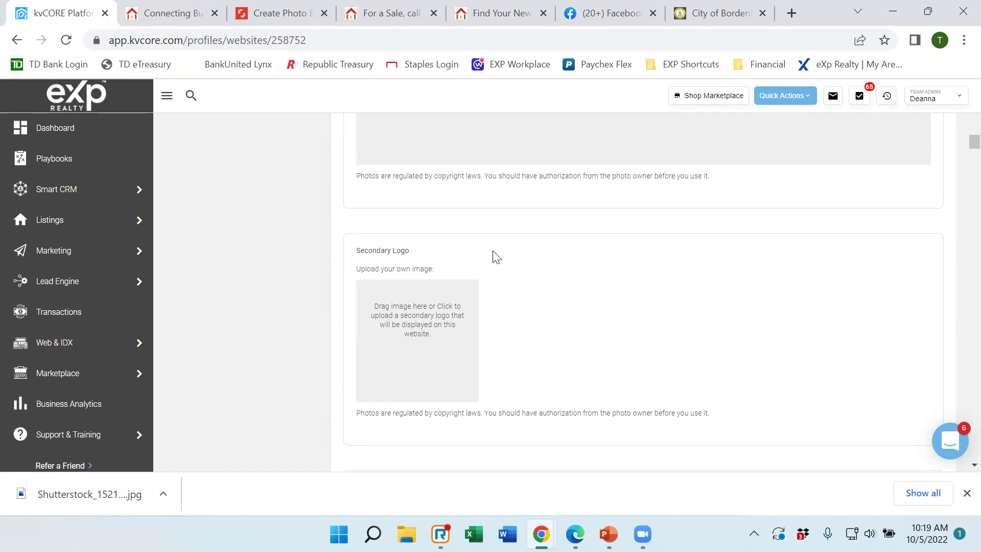
pyautogui.scroll(1, 497, 256)
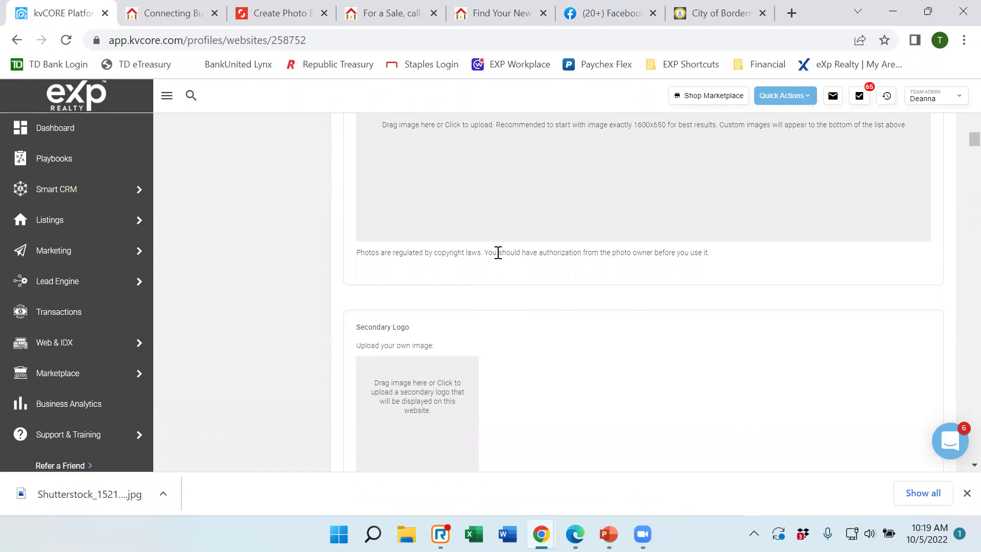
pyautogui.scroll(-2, 498, 252)
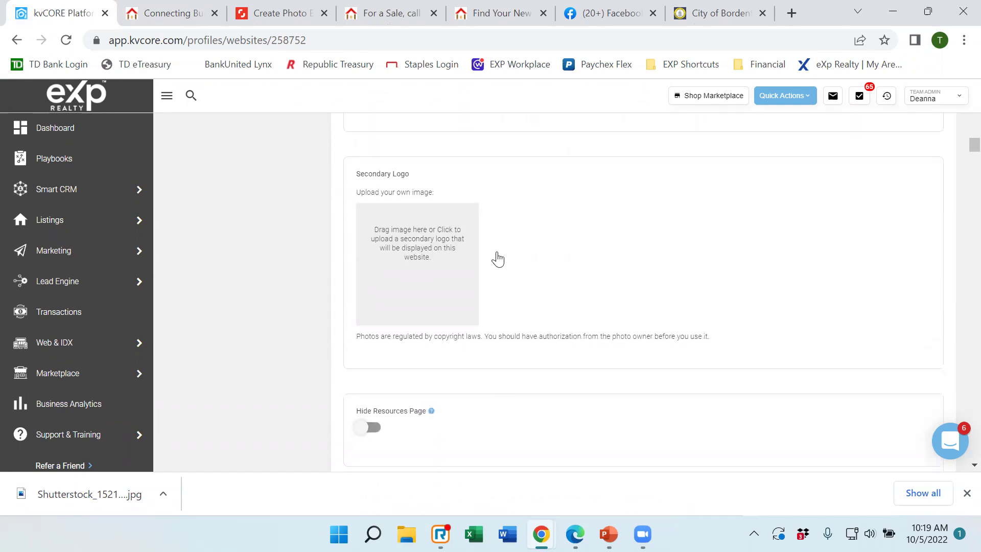
pyautogui.scroll(-1, 498, 258)
pyautogui.scroll(4, 498, 255)
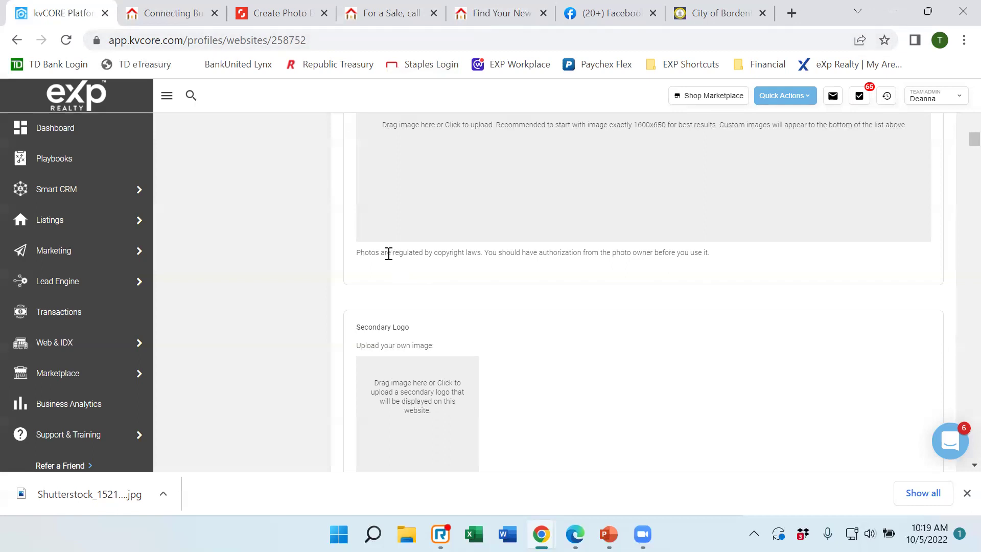
pyautogui.scroll(-1, 543, 305)
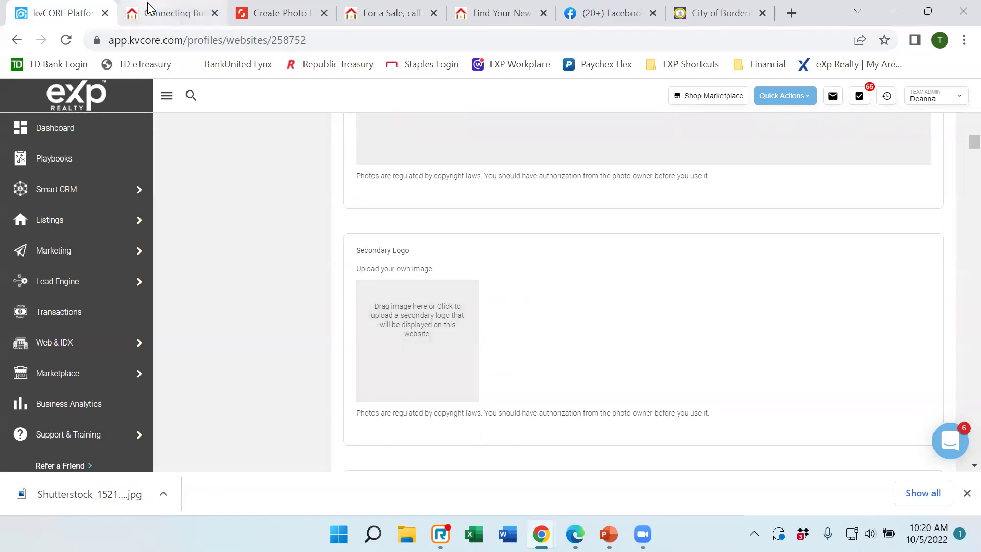
pyautogui.moveTo(147, 3)
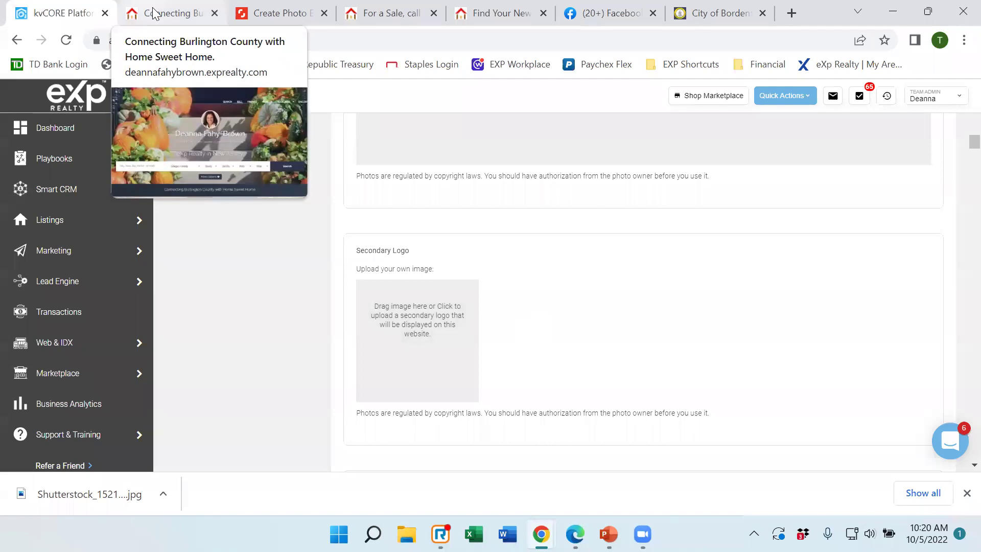
# Compare the live site against kvCORE settings, reloading the home page via its logo.
pyautogui.click(147, 3)
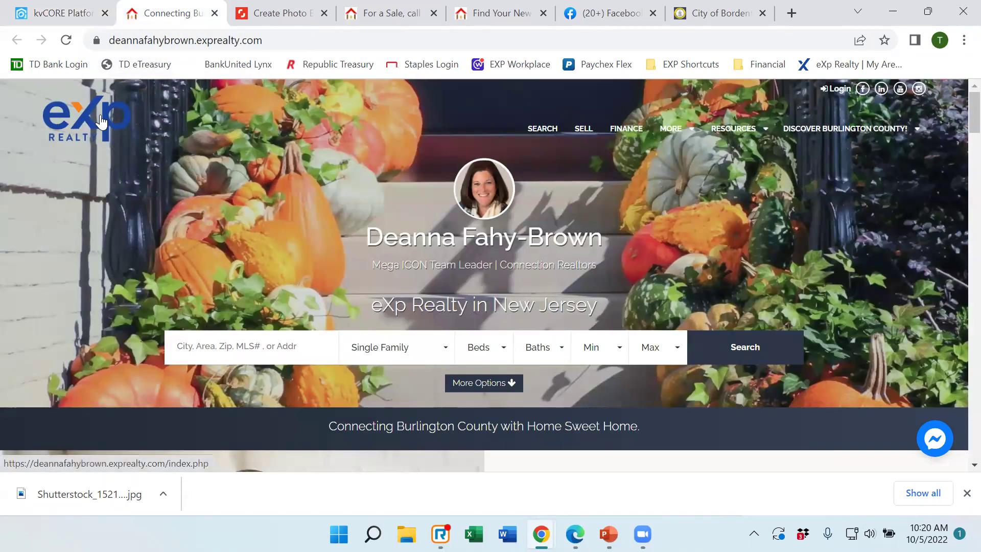
pyautogui.click(62, 14)
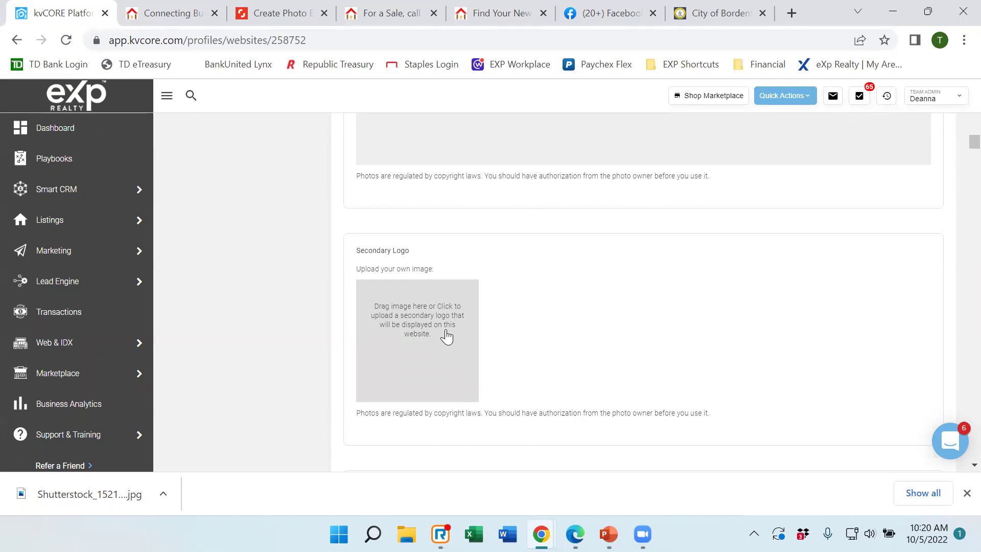
pyautogui.click(152, 19)
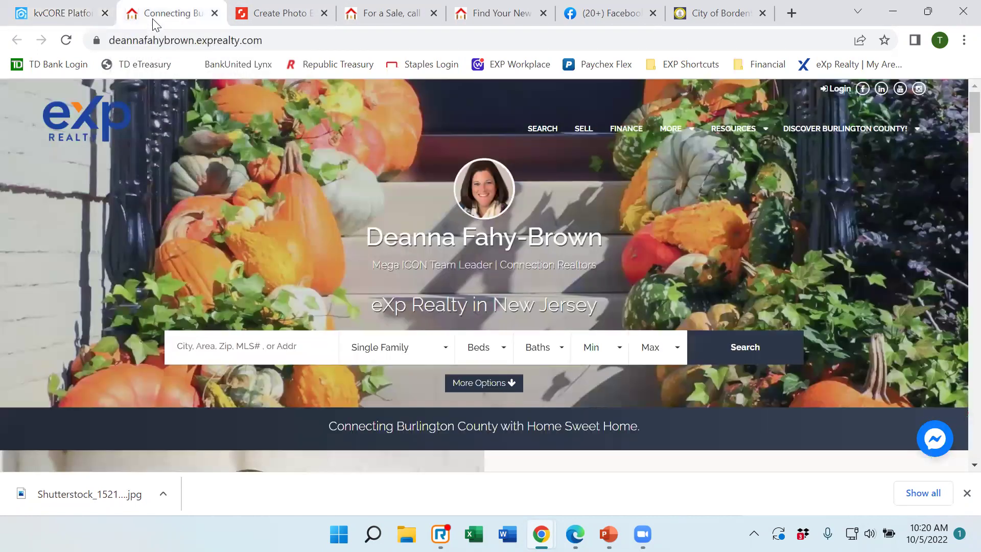
pyautogui.click(105, 139)
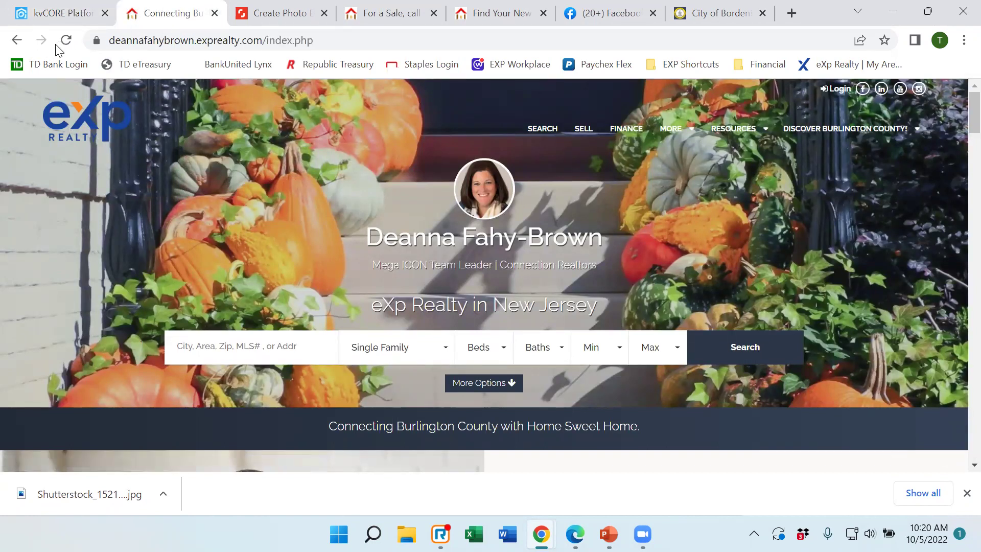
pyautogui.click(61, 13)
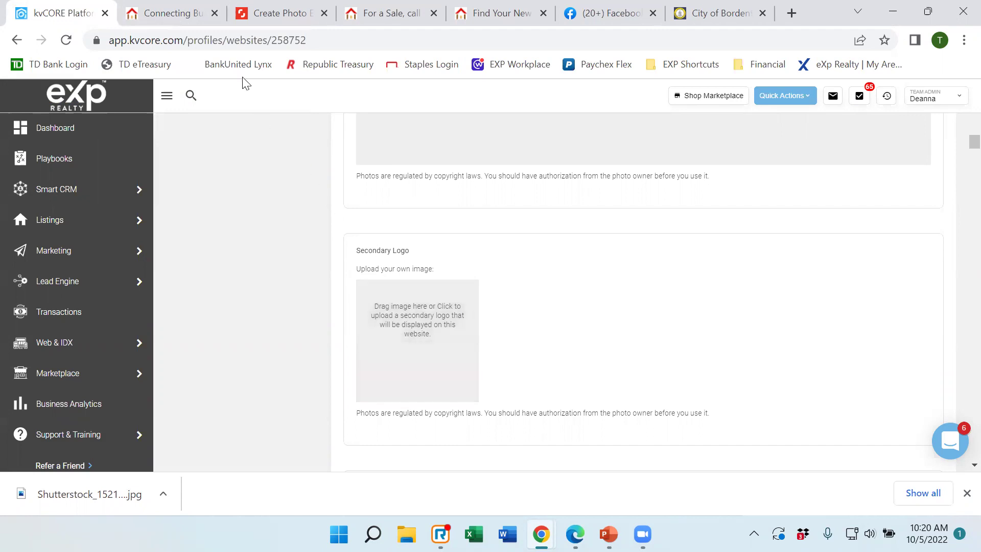
# Check the live site once more, then close Chrome's downloads bar in kvCORE.
pyautogui.click(168, 13)
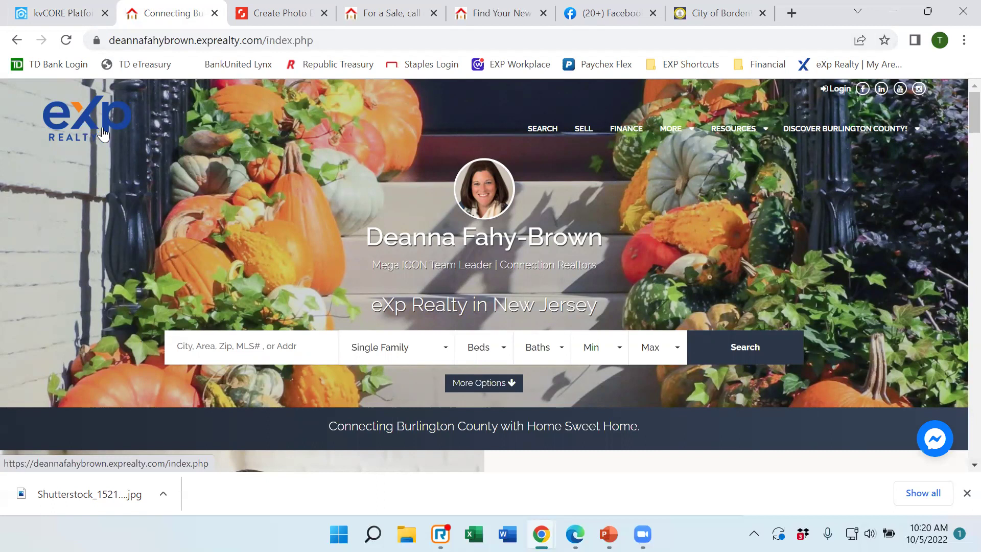
pyautogui.click(60, 11)
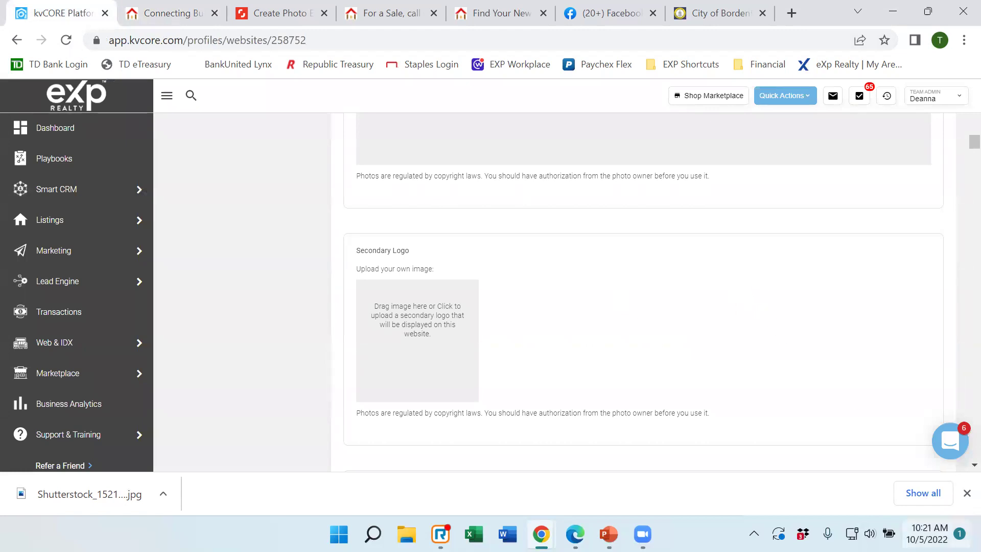
pyautogui.click(967, 493)
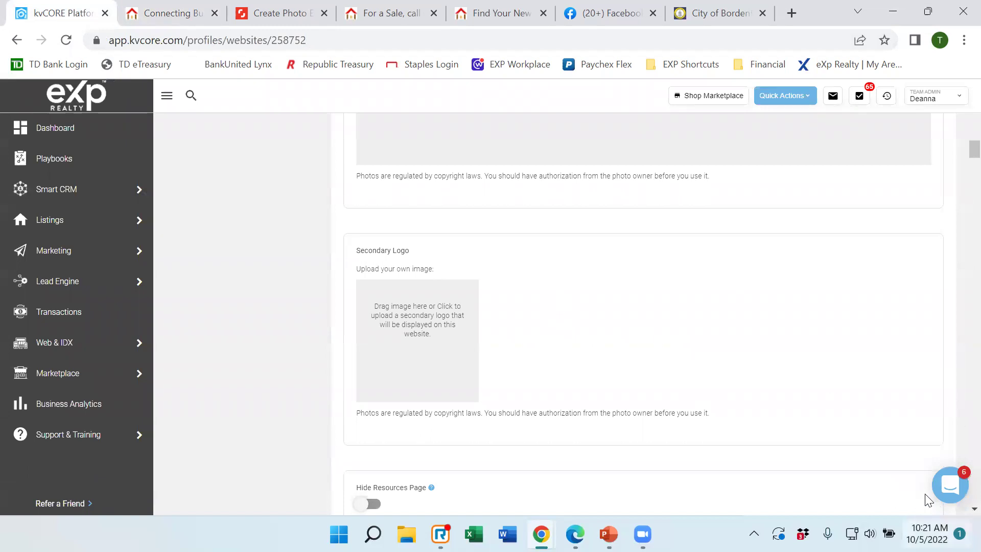
# Open and close the Intercom support chat, then view the live pumpkin-hero home page.
pyautogui.click(950, 488)
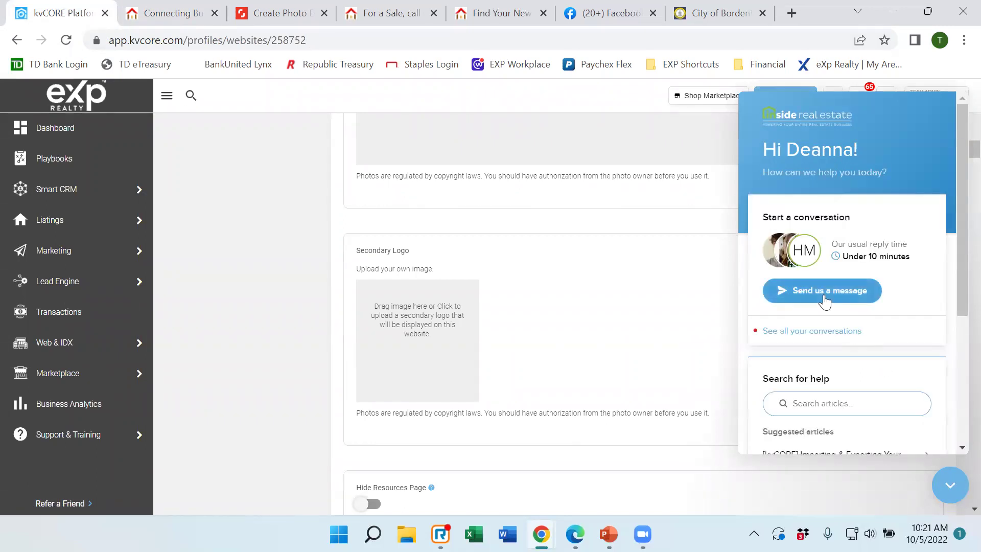
pyautogui.click(943, 497)
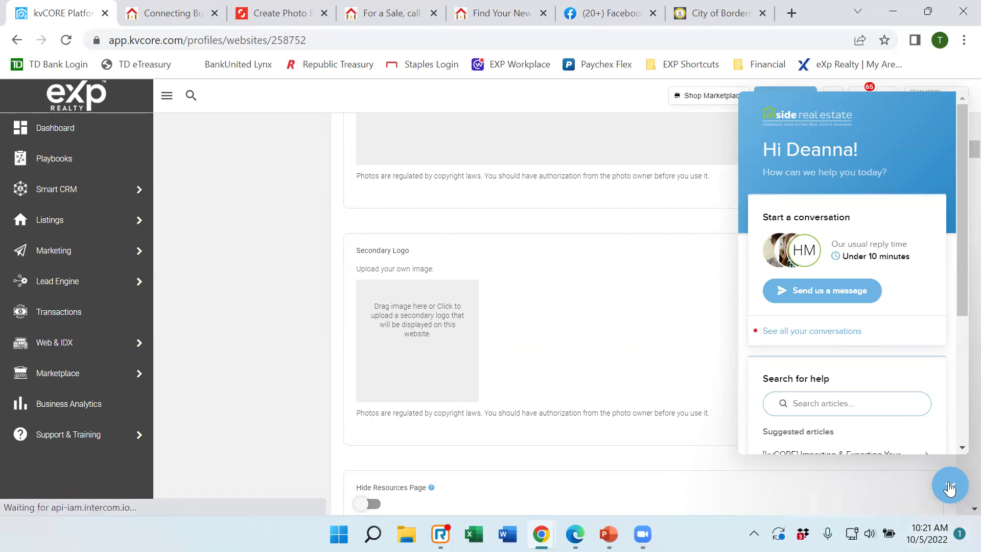
pyautogui.click(156, 13)
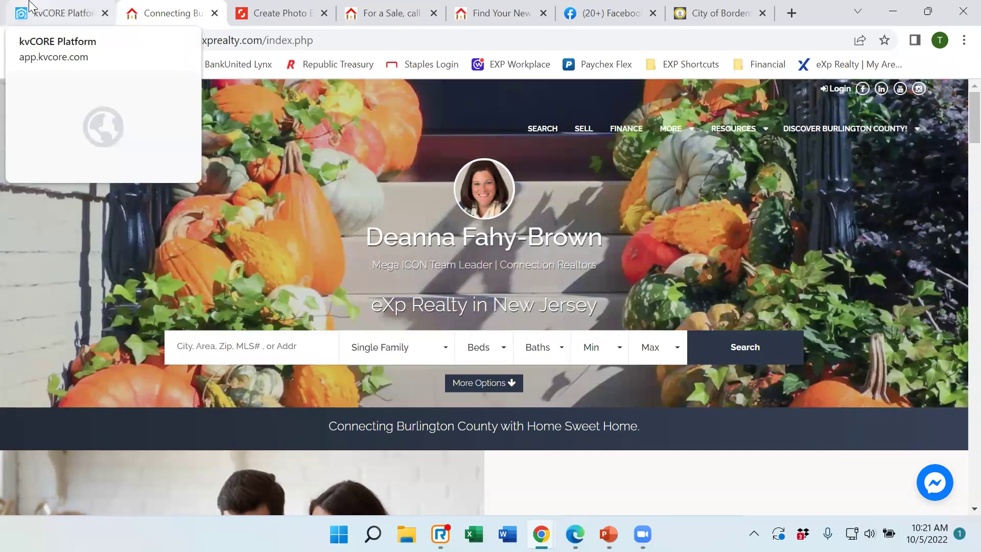
pyautogui.click(60, 18)
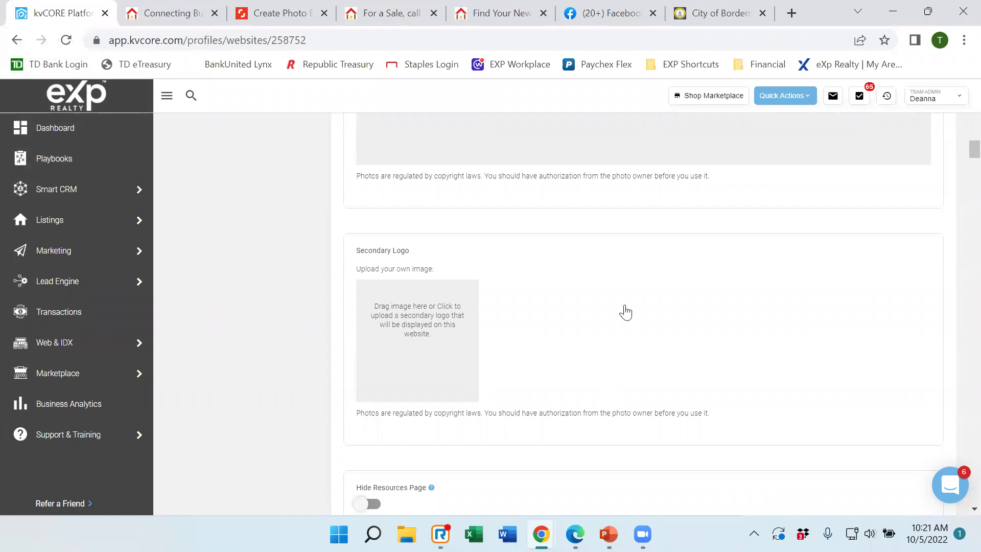
pyautogui.scroll(-3, 602, 302)
pyautogui.scroll(-3, 634, 274)
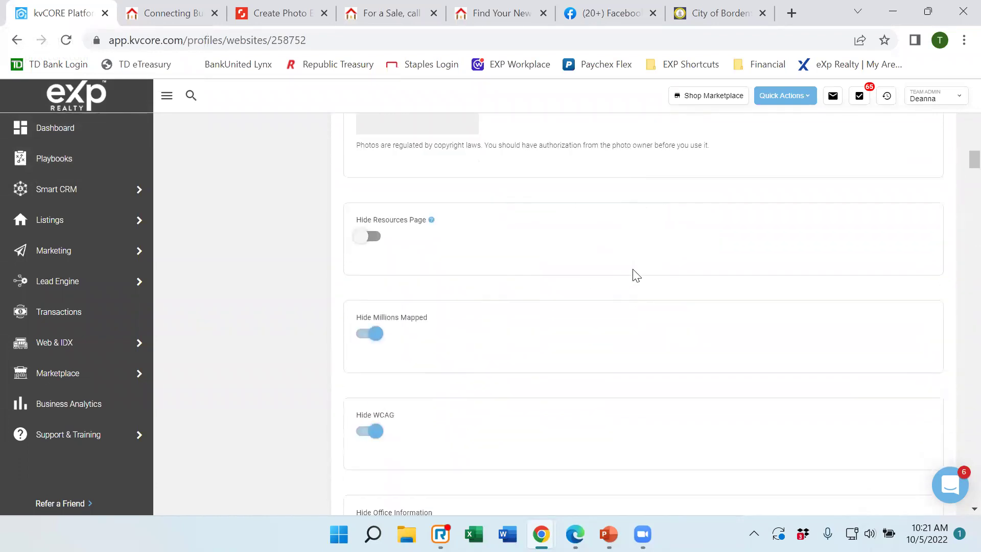
pyautogui.scroll(1, 501, 232)
pyautogui.scroll(-1, 561, 278)
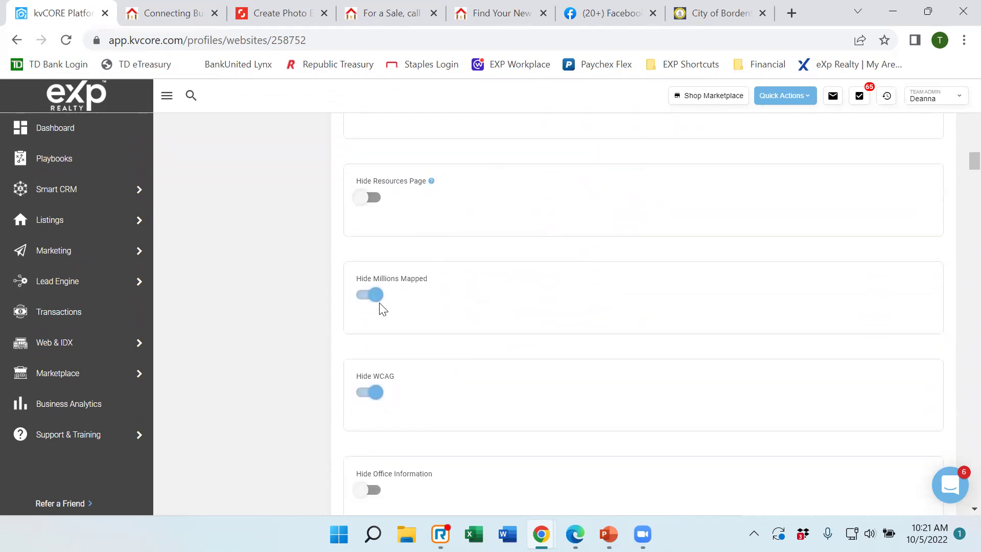
pyautogui.click(149, 17)
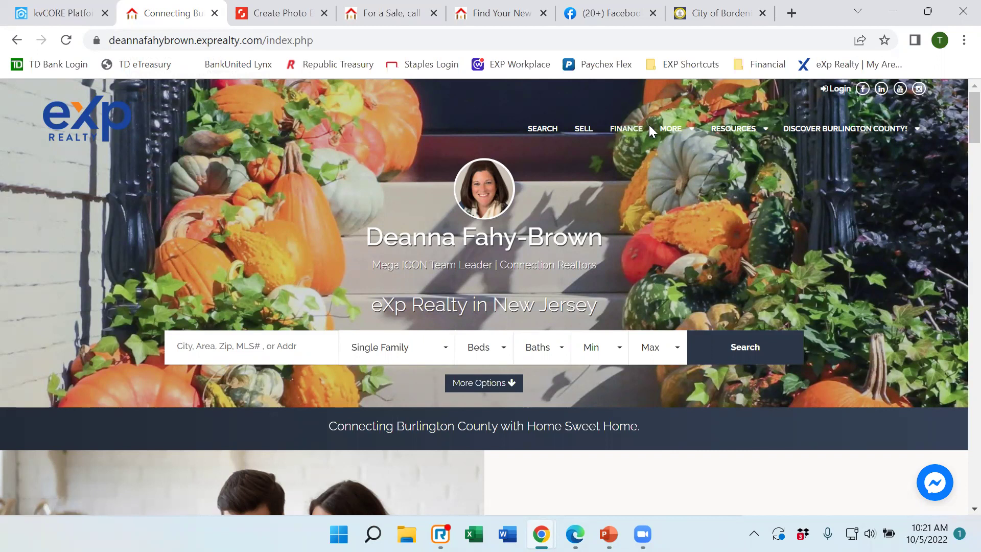
pyautogui.click(621, 134)
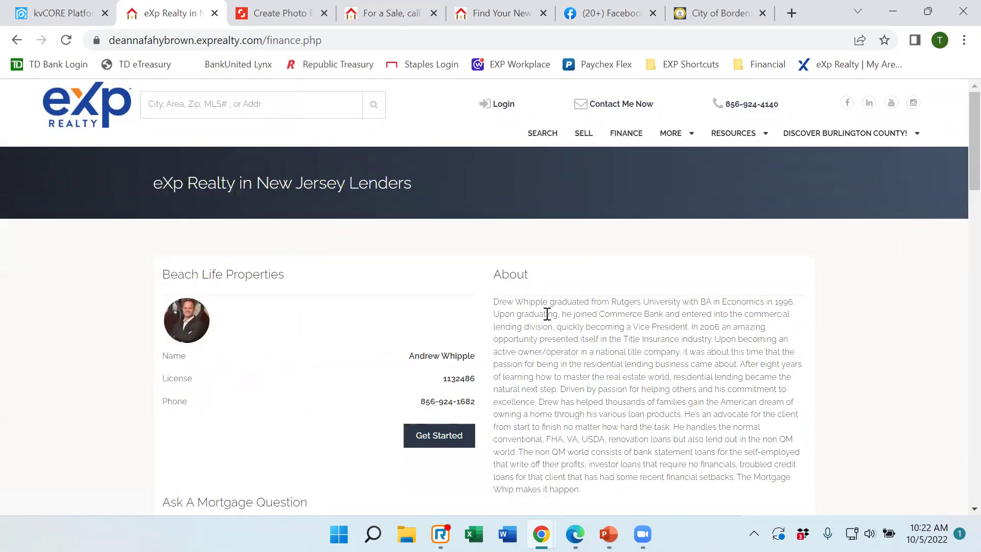
pyautogui.click(17, 44)
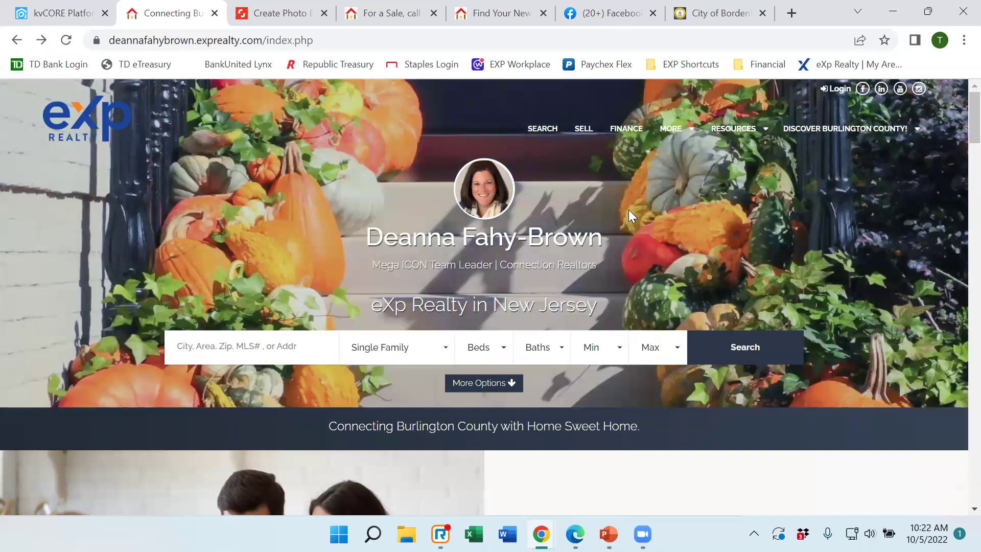
pyautogui.moveTo(700, 151)
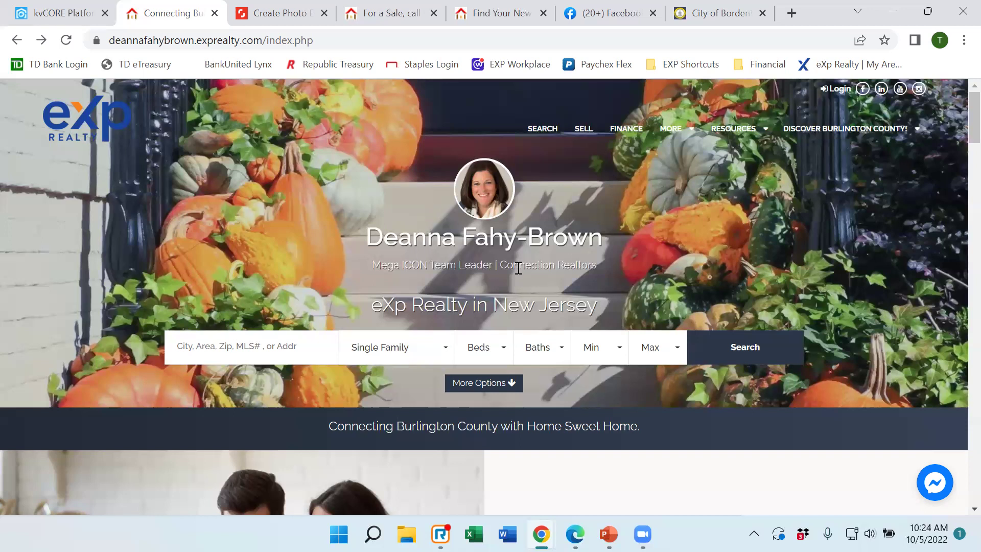
pyautogui.moveTo(735, 131)
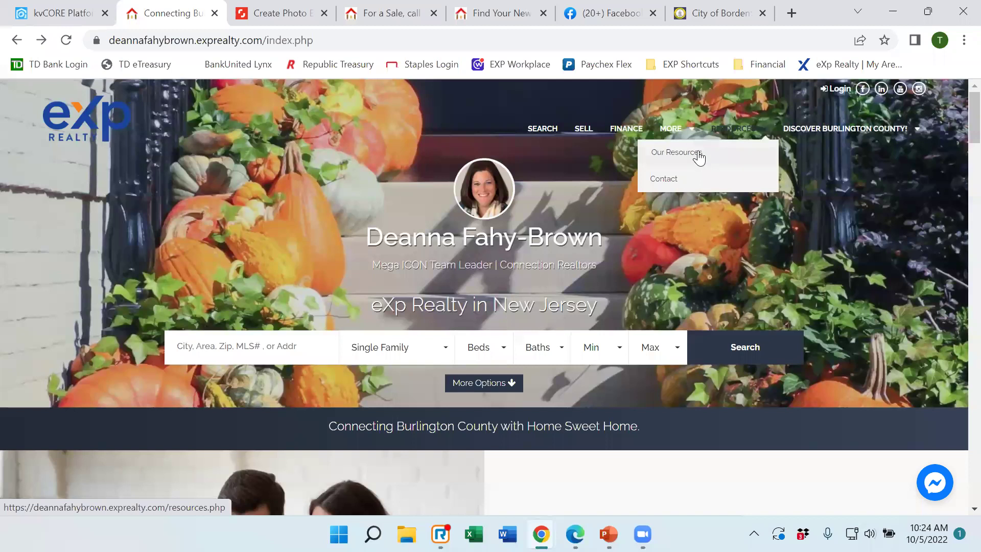
# Open RESOURCES > Our Resources and scroll through its Burlington County links and question forms.
pyautogui.click(697, 154)
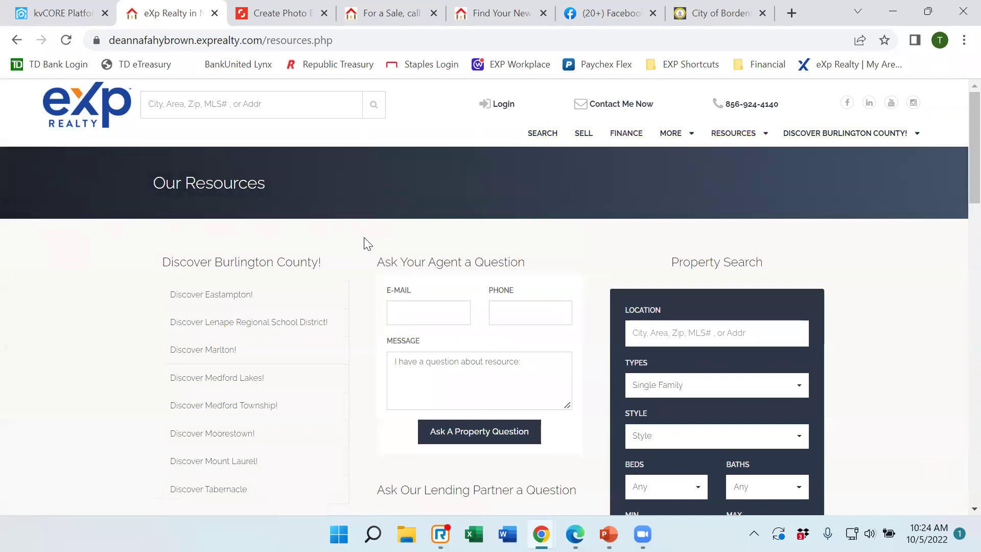
pyautogui.scroll(-2, 471, 226)
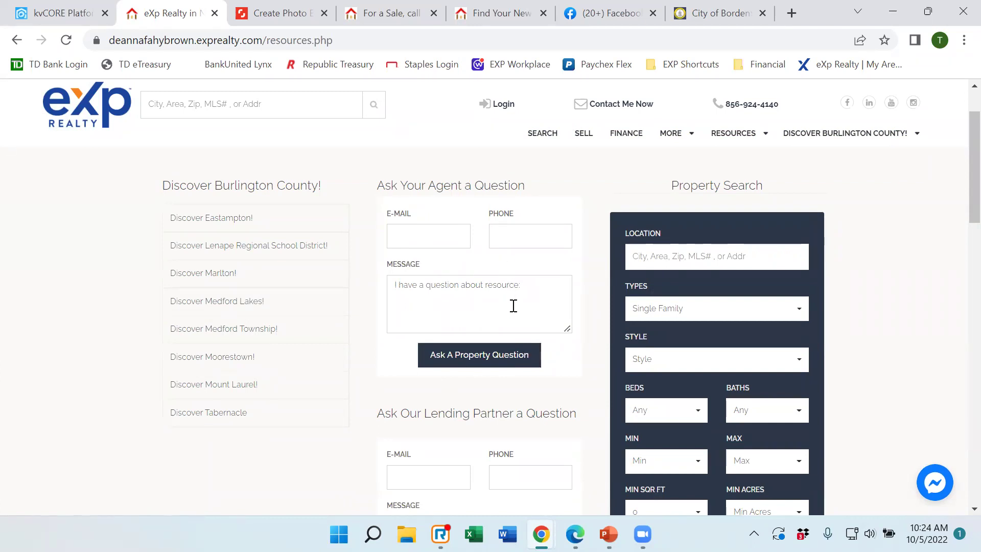
pyautogui.scroll(-1, 514, 303)
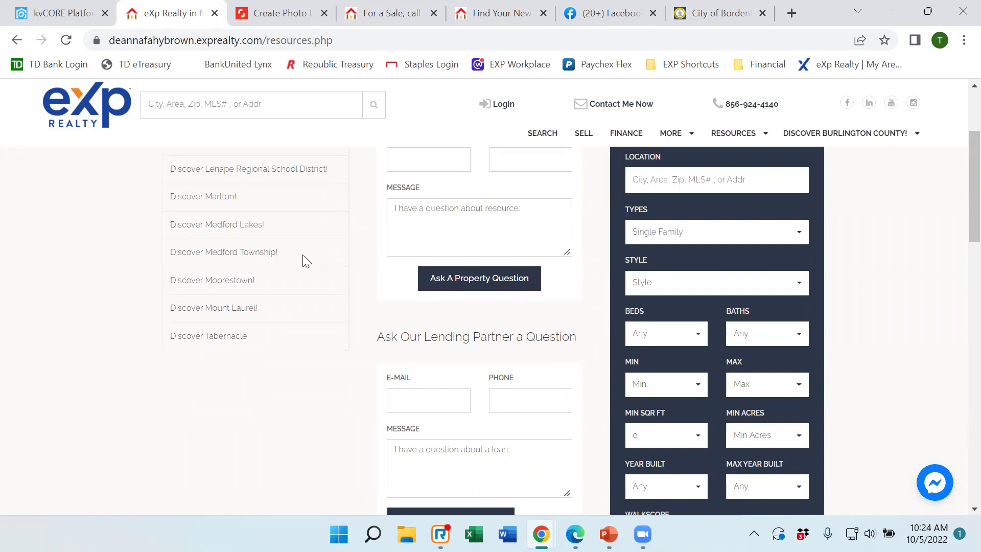
pyautogui.scroll(2, 303, 255)
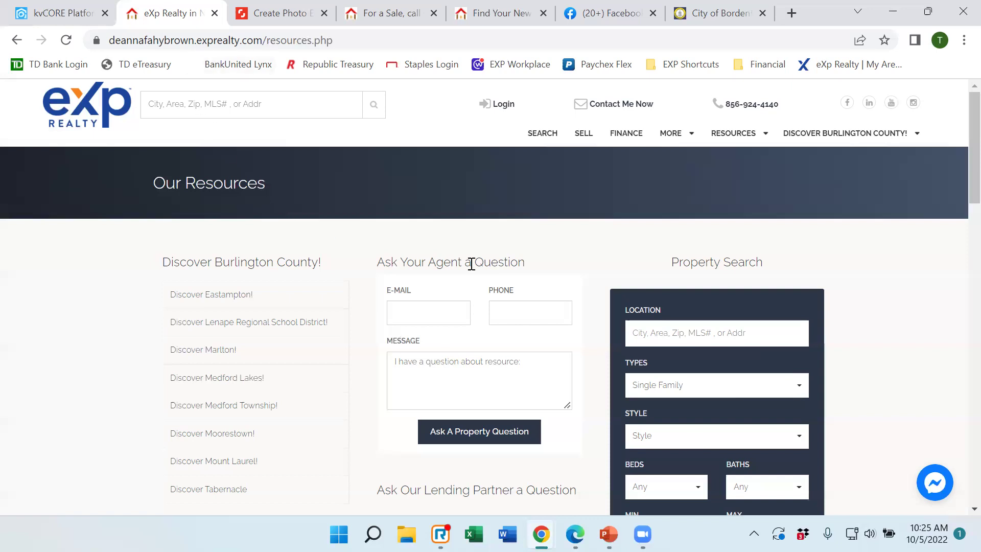
pyautogui.scroll(-5, 529, 321)
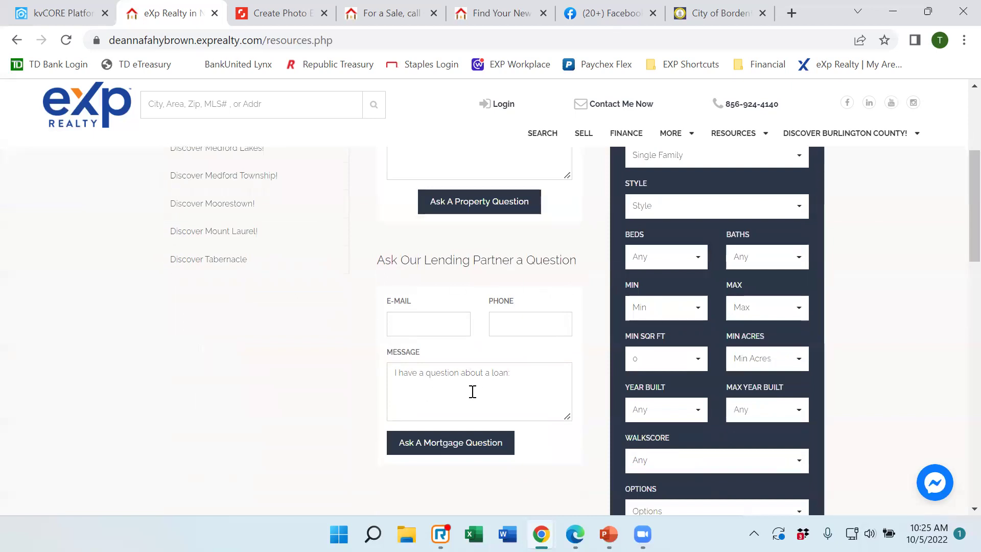
pyautogui.click(70, 19)
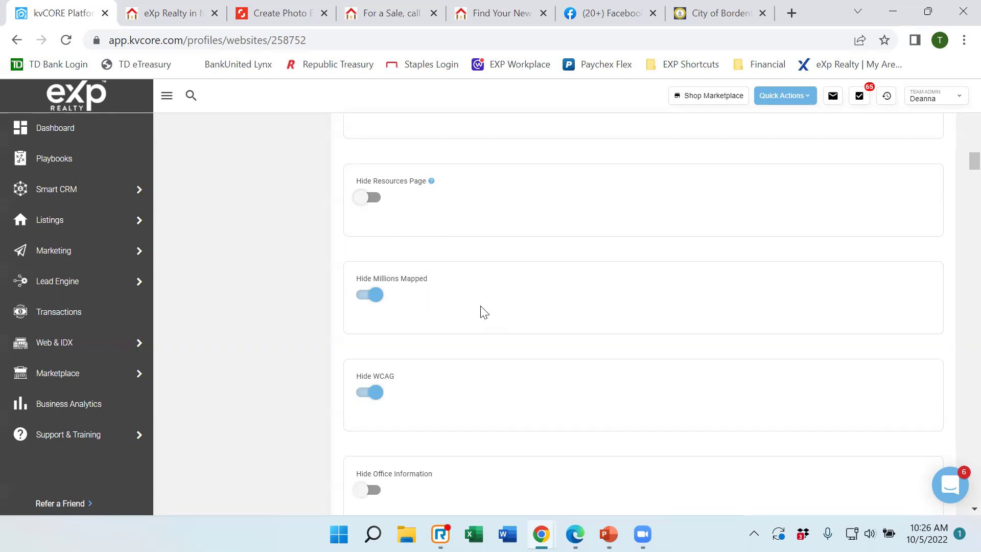
pyautogui.click(439, 532)
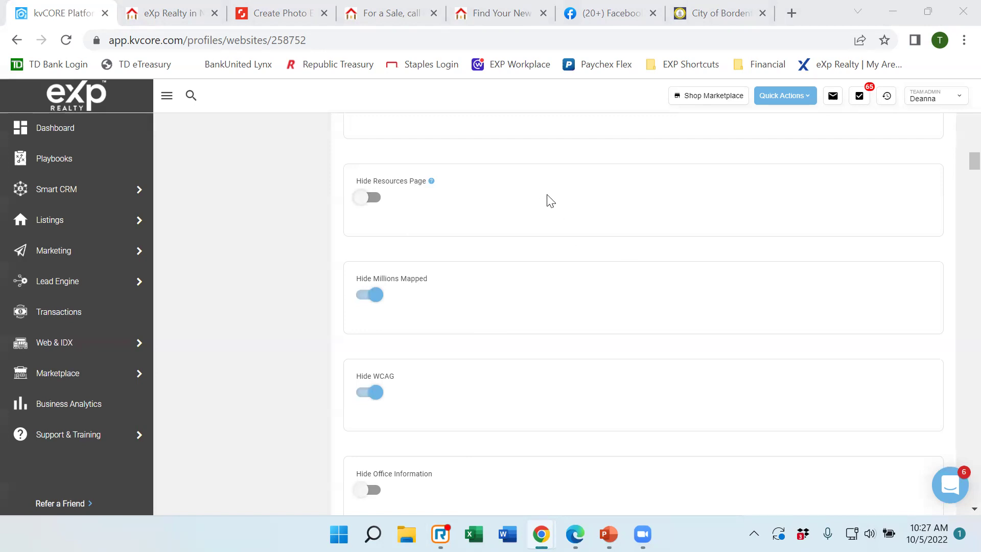
pyautogui.scroll(9, 498, 288)
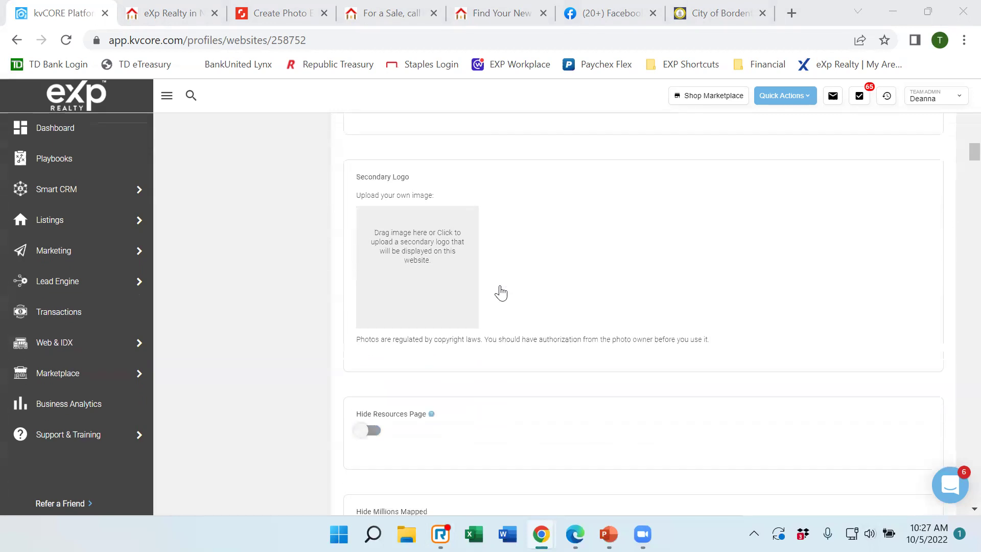
pyautogui.scroll(3, 517, 282)
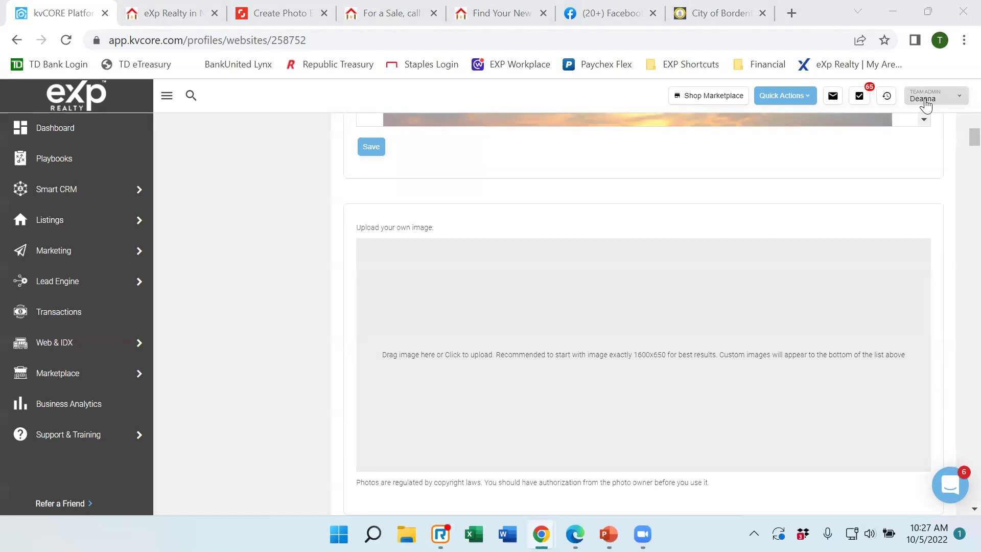
pyautogui.click(925, 102)
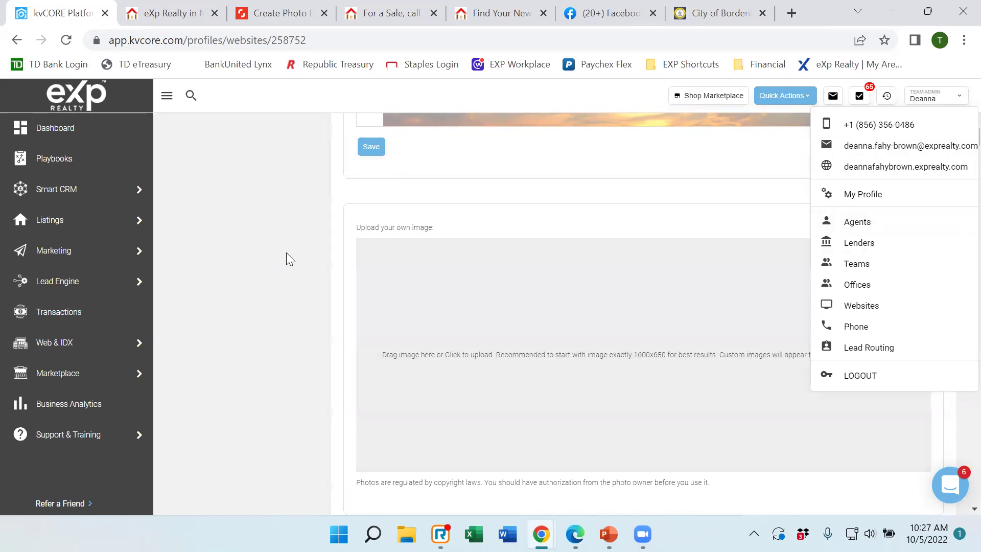
pyautogui.scroll(-2, 262, 266)
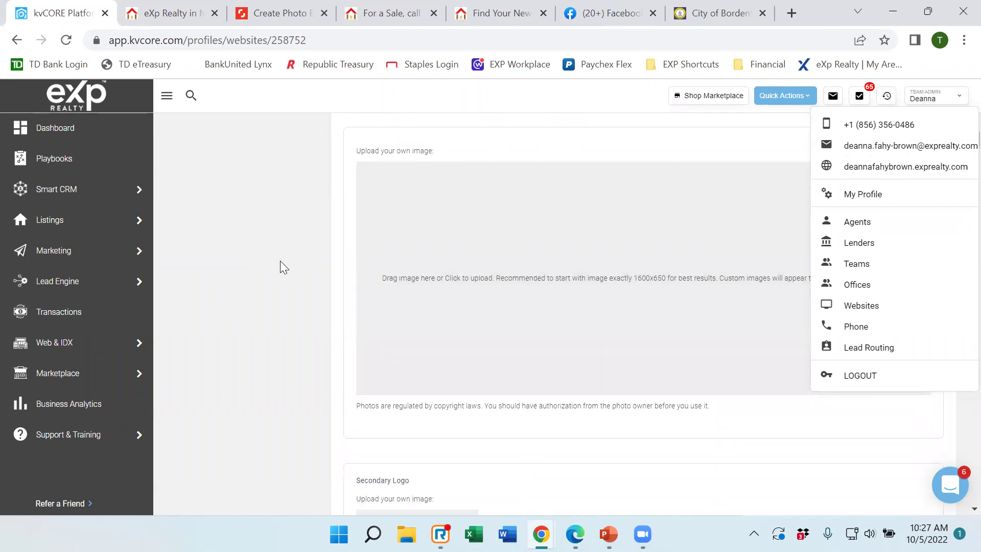
pyautogui.scroll(-3, 280, 262)
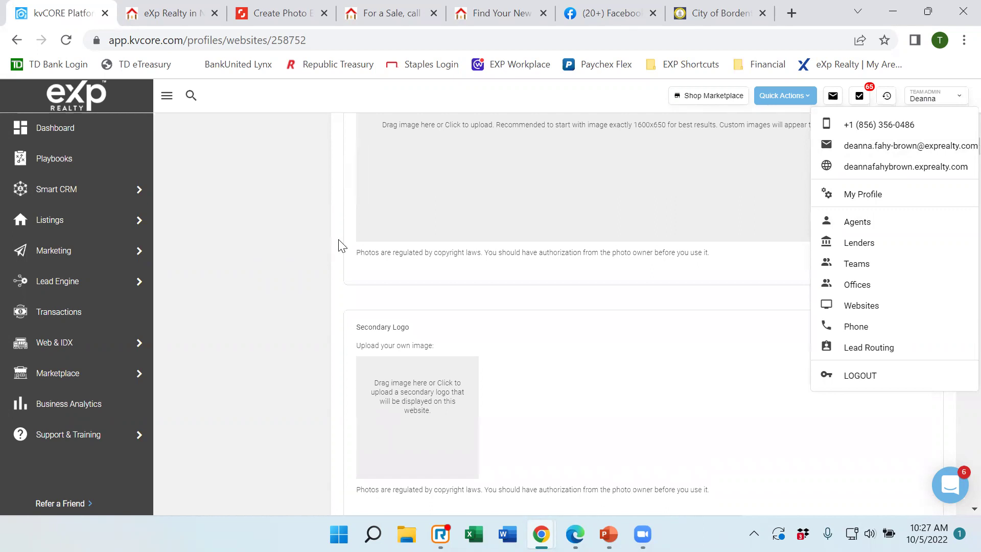
pyautogui.scroll(-3, 340, 243)
pyautogui.scroll(-2, 391, 237)
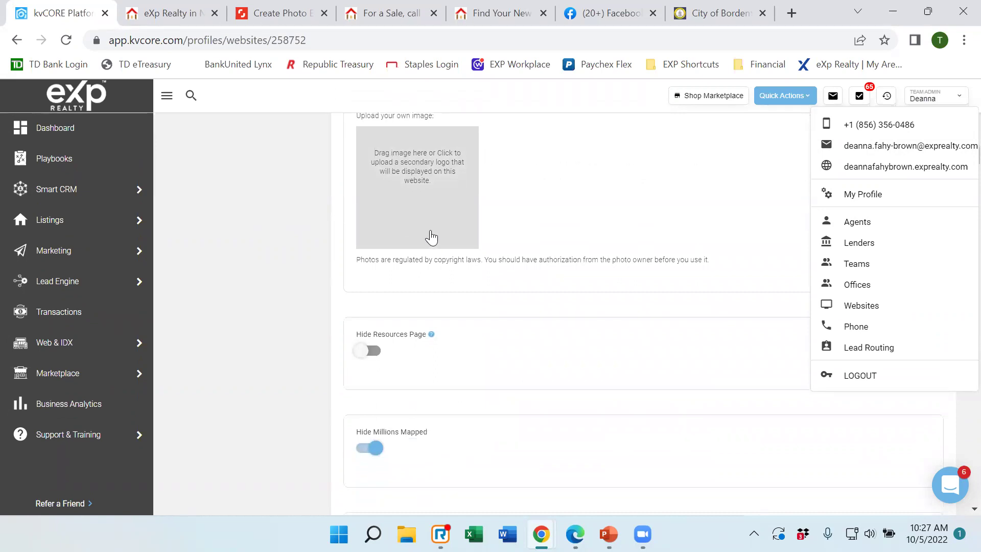
pyautogui.scroll(-3, 466, 225)
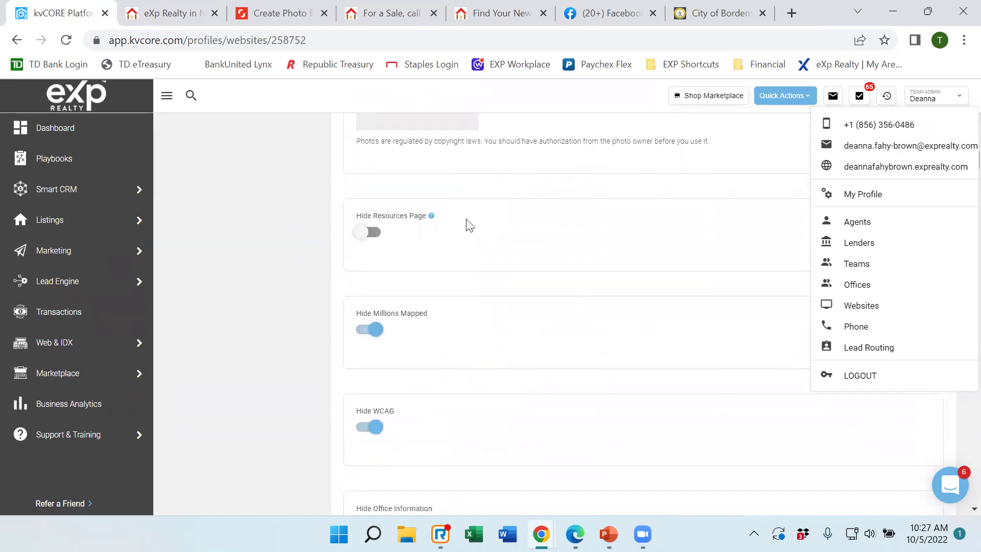
pyautogui.scroll(-3, 469, 225)
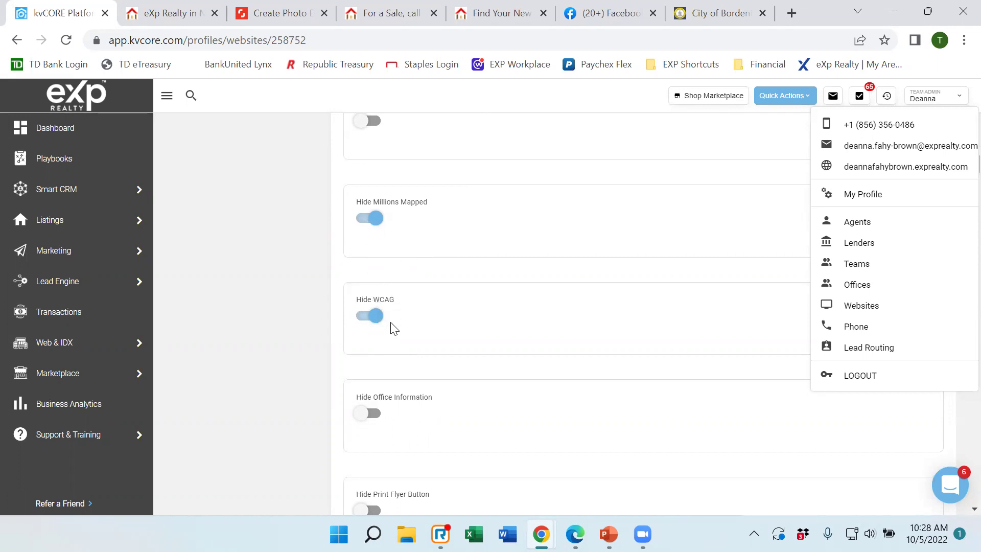
pyautogui.scroll(-1, 423, 281)
pyautogui.scroll(-2, 445, 239)
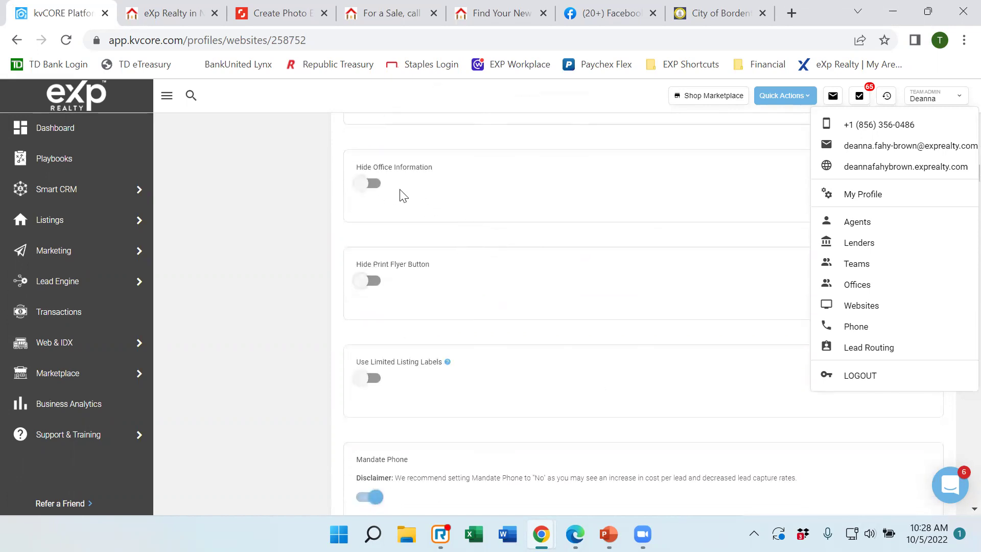
# Scroll down the live website, then close the profile dropdown in kvCORE settings.
pyautogui.click(155, 21)
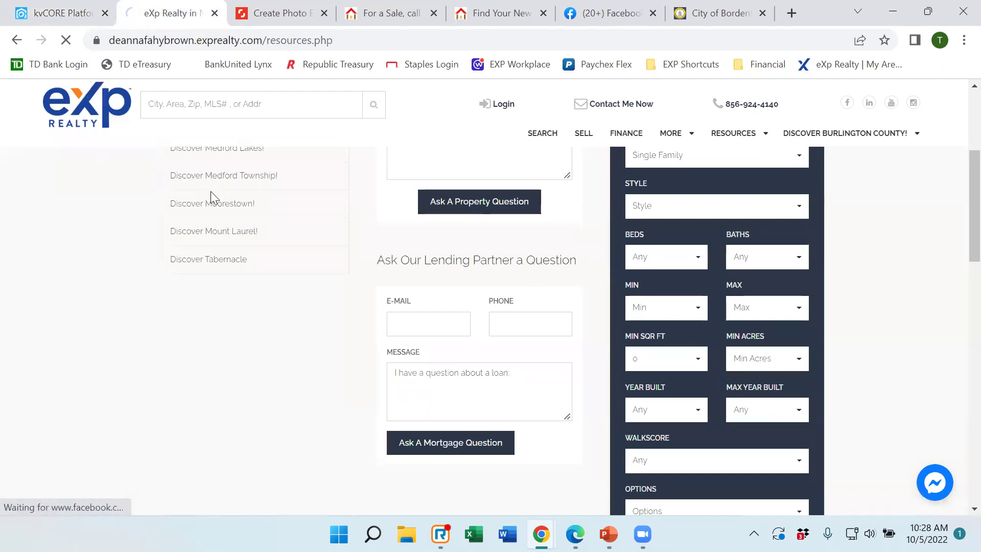
pyautogui.scroll(-15, 279, 226)
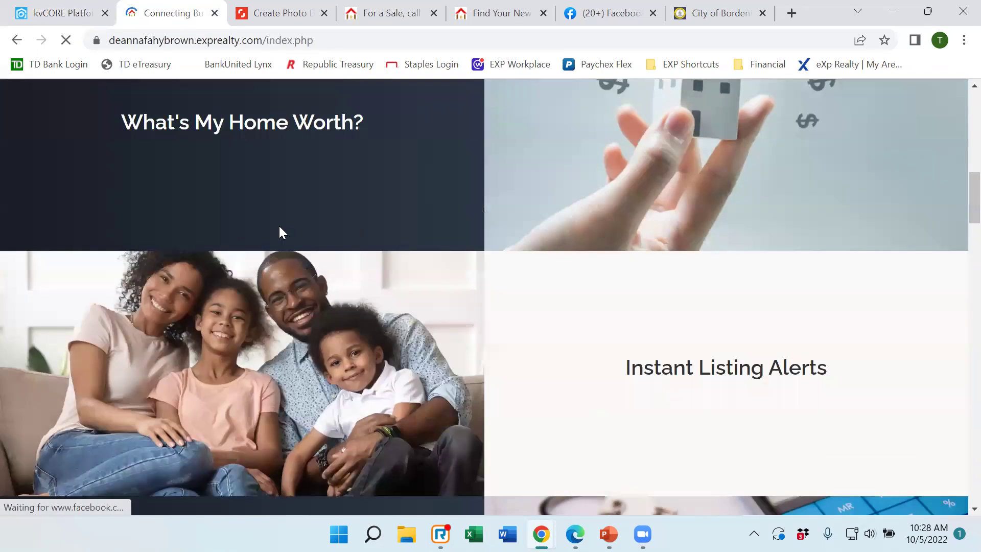
pyautogui.scroll(-20, 279, 227)
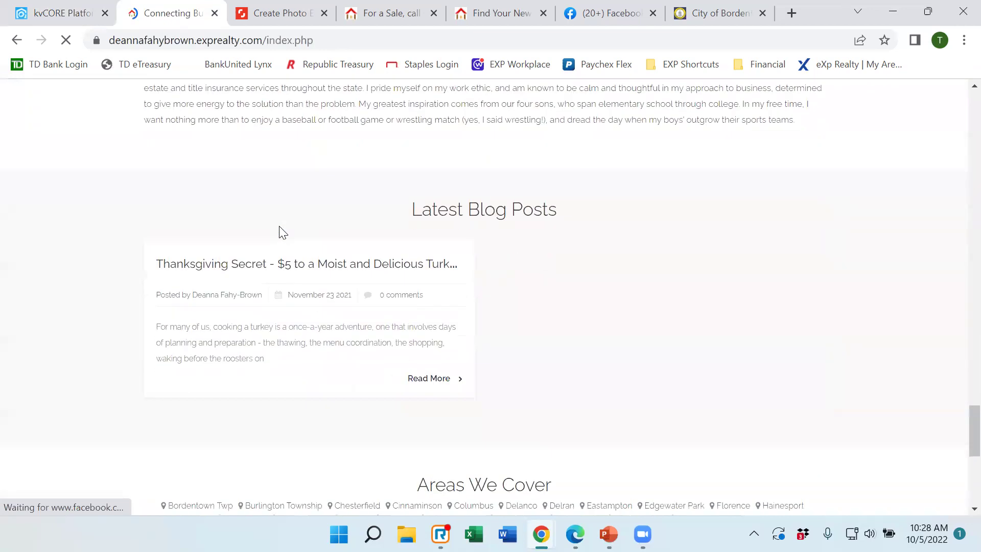
pyautogui.scroll(-3, 286, 245)
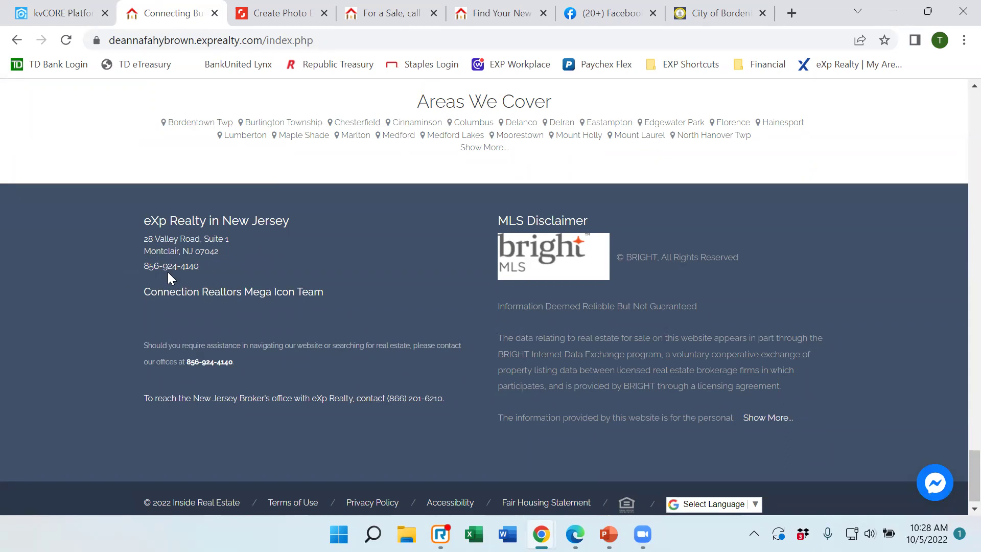
pyautogui.click(57, 13)
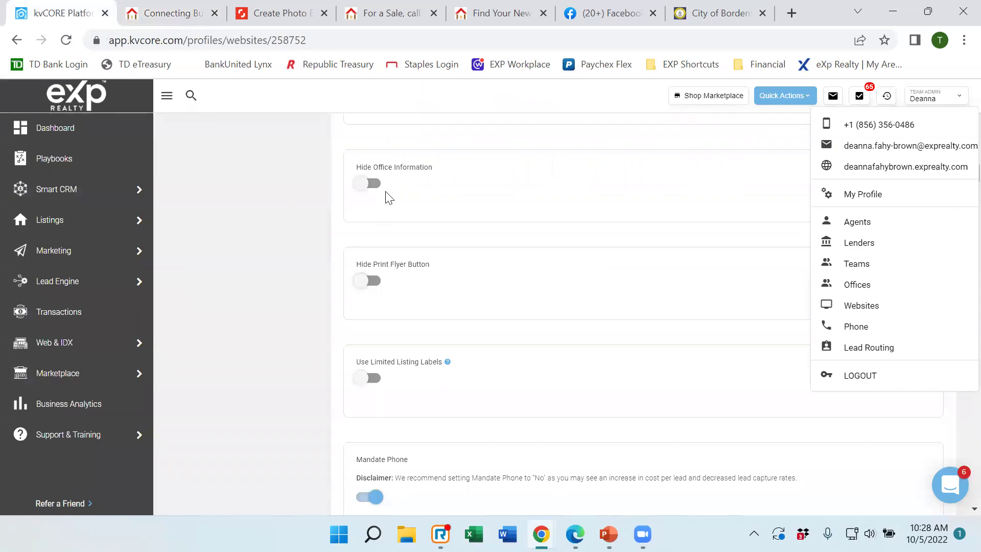
pyautogui.click(243, 207)
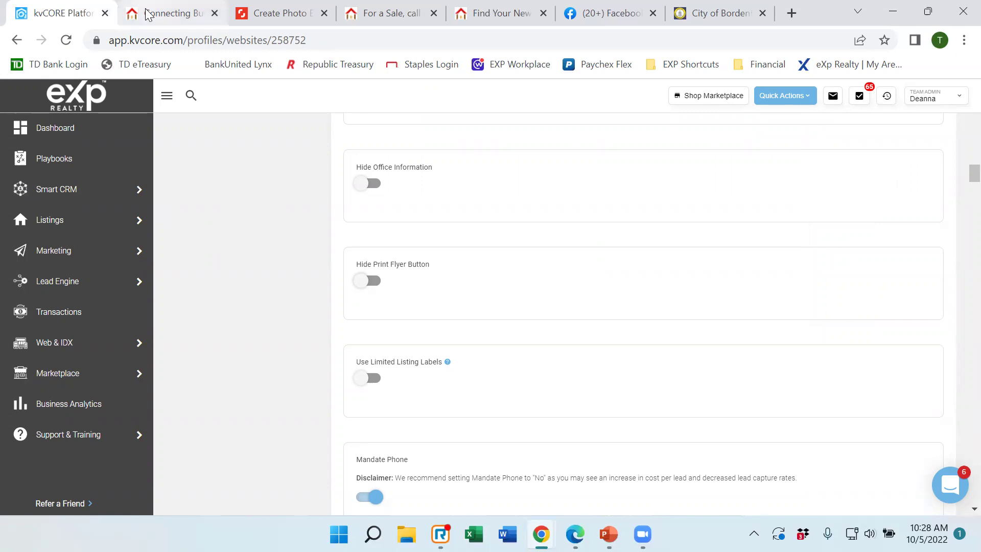
# Check the live website again, scrolling back up to its top.
pyautogui.moveTo(149, 14)
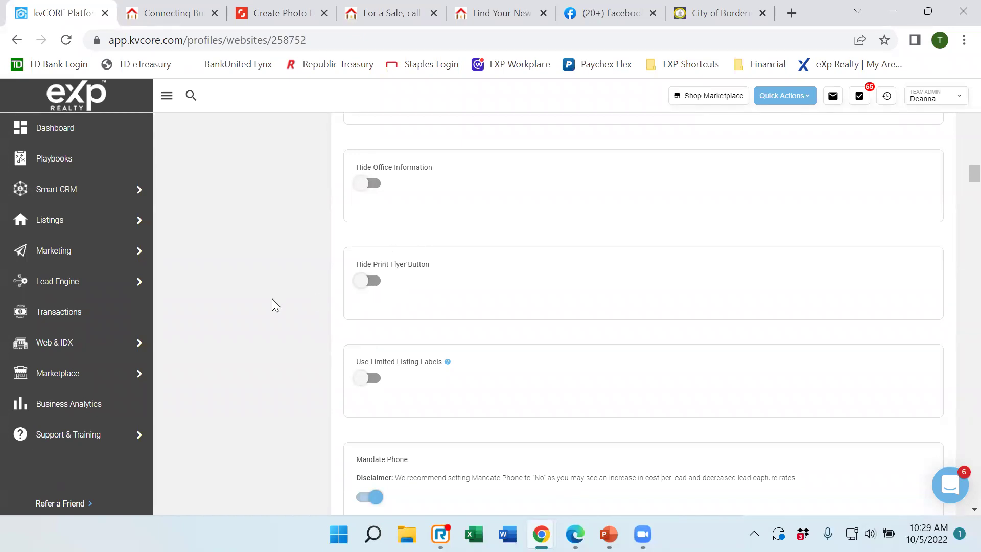
pyautogui.scroll(-1, 272, 298)
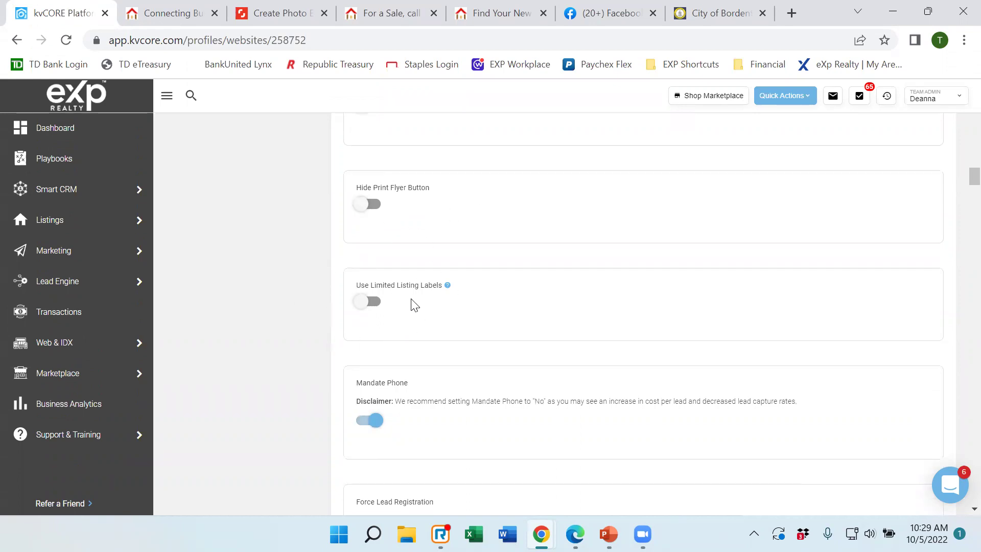
pyautogui.click(166, 14)
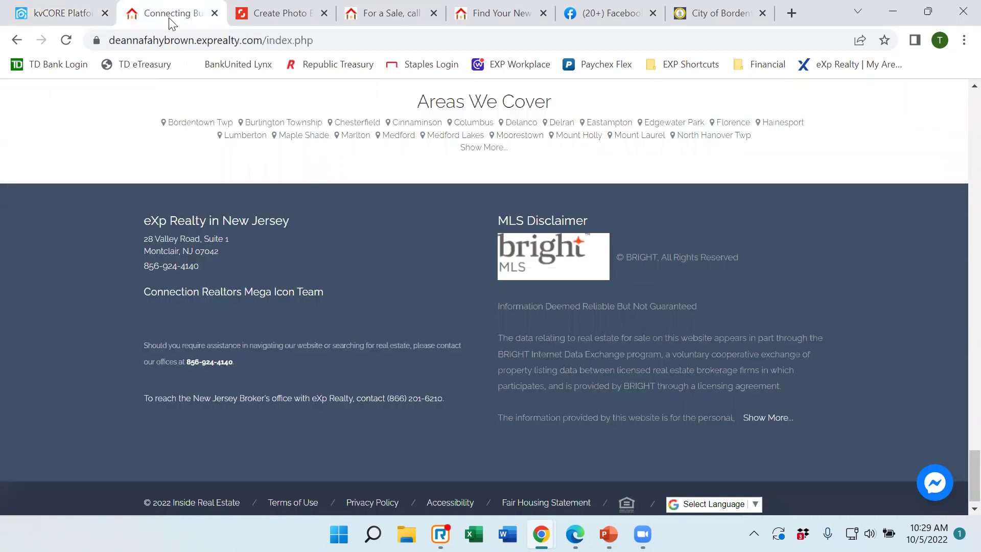
pyautogui.scroll(15, 385, 243)
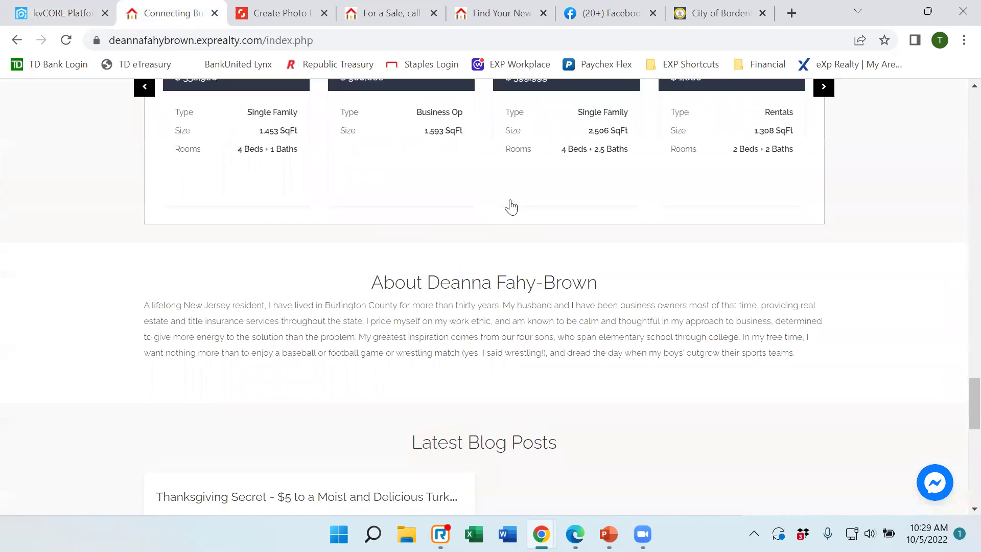
pyautogui.scroll(15, 511, 204)
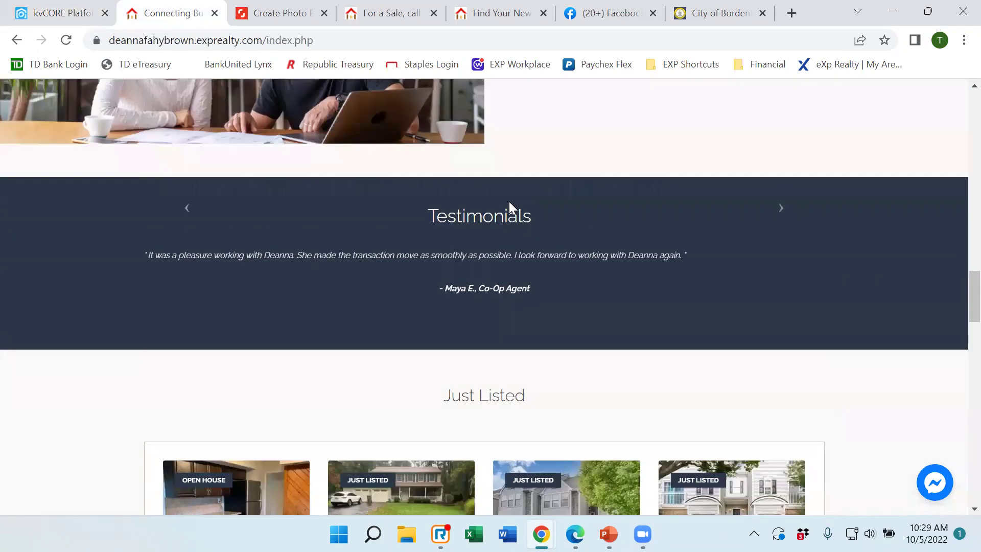
pyautogui.scroll(12, 511, 209)
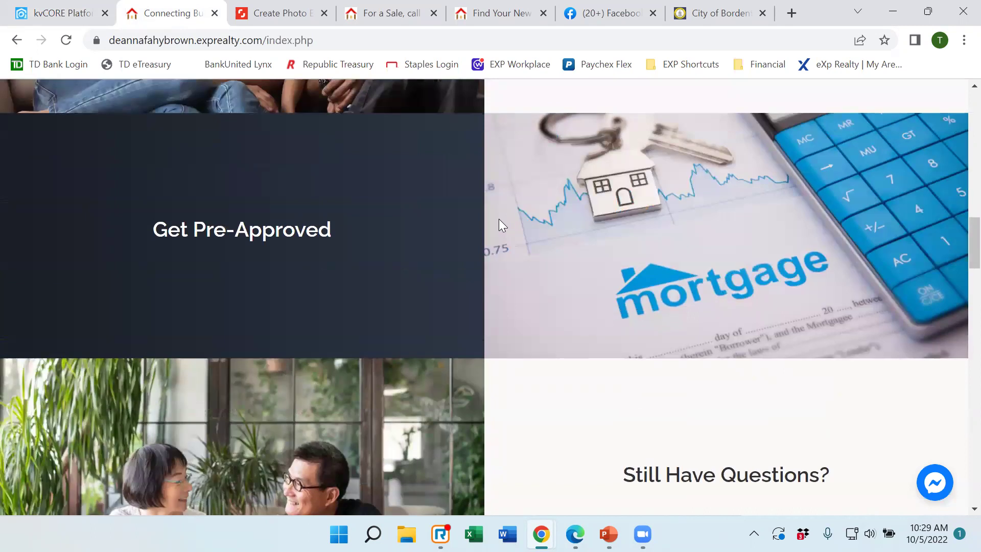
pyautogui.scroll(10, 504, 234)
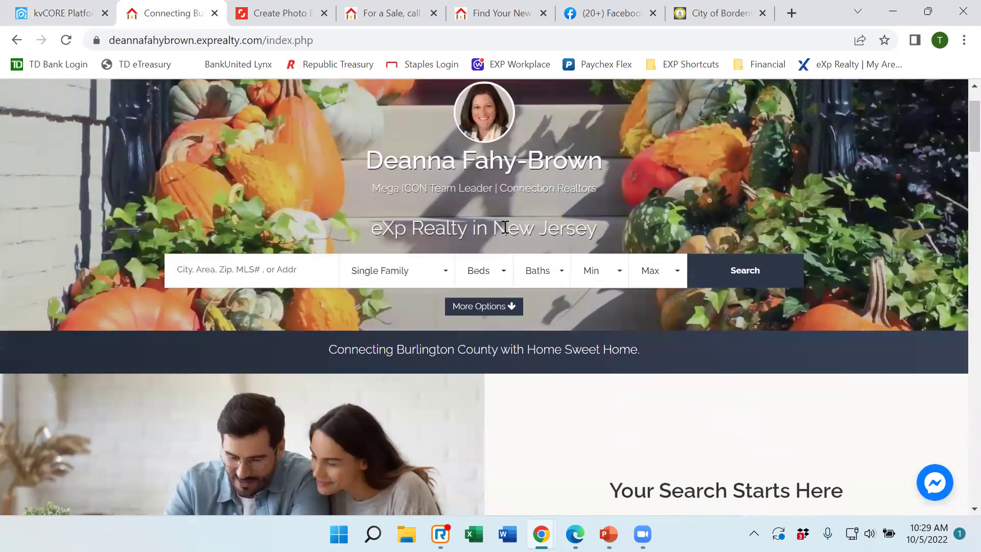
# Scroll kvCORE settings down to Force Lead Registration, then reopen the live homepage.
pyautogui.click(71, 16)
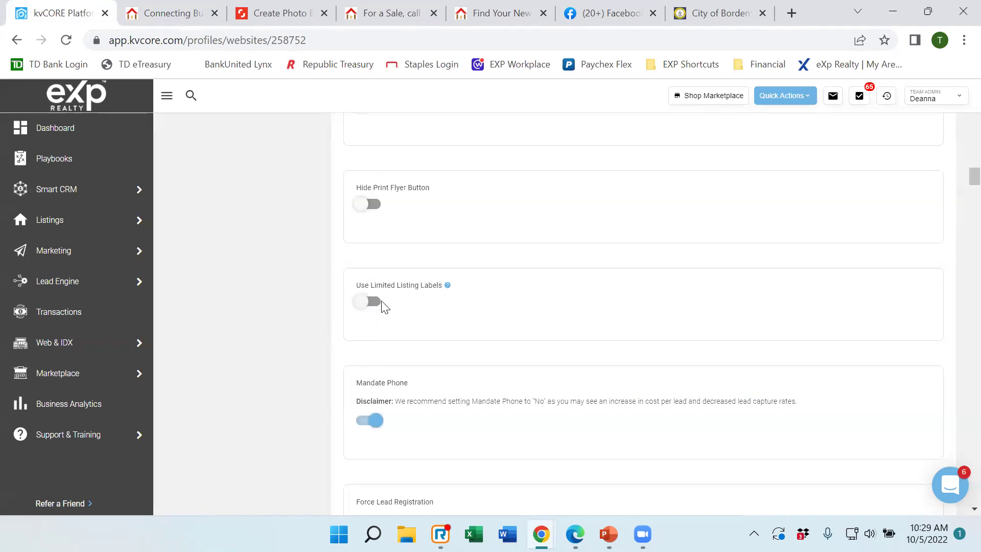
pyautogui.scroll(-3, 475, 289)
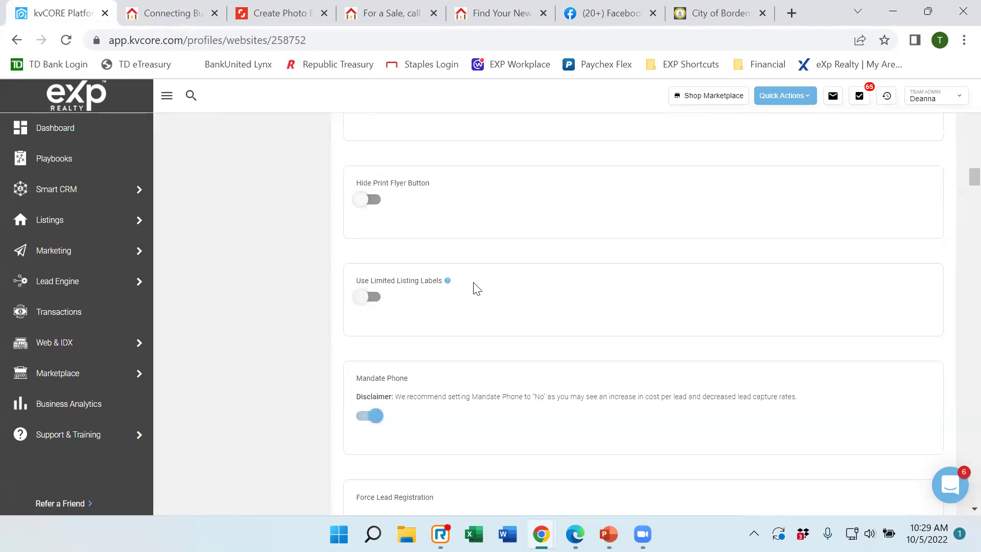
pyautogui.scroll(-1, 473, 289)
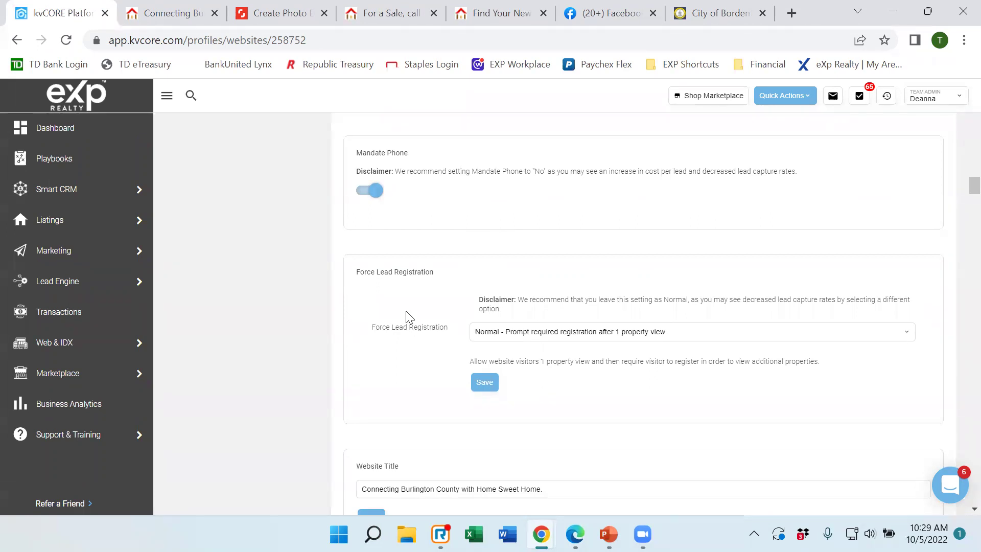
pyautogui.click(178, 13)
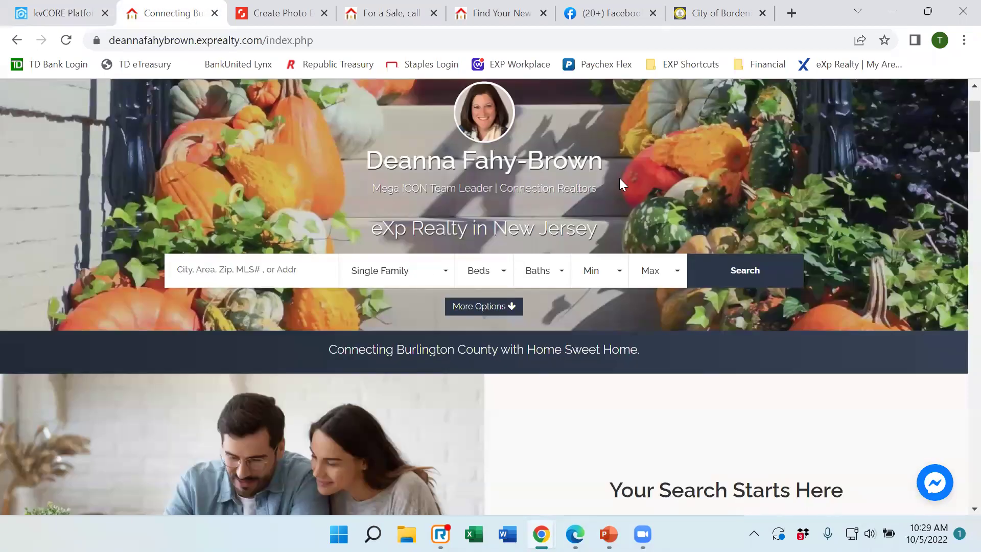
# Open the live site's SEARCH property results, then return to settings showing Force Lead Registration at Normal.
pyautogui.scroll(2, 614, 199)
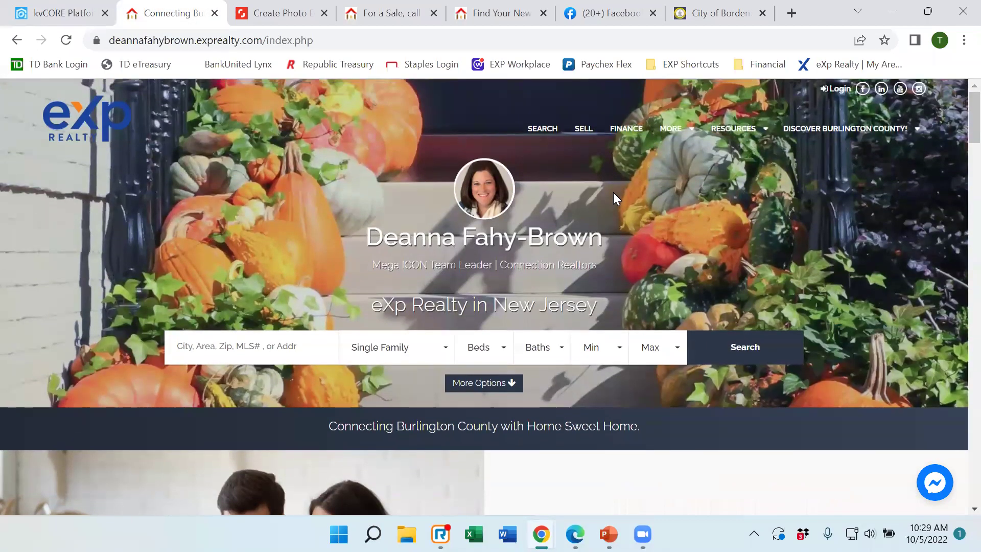
pyautogui.click(547, 138)
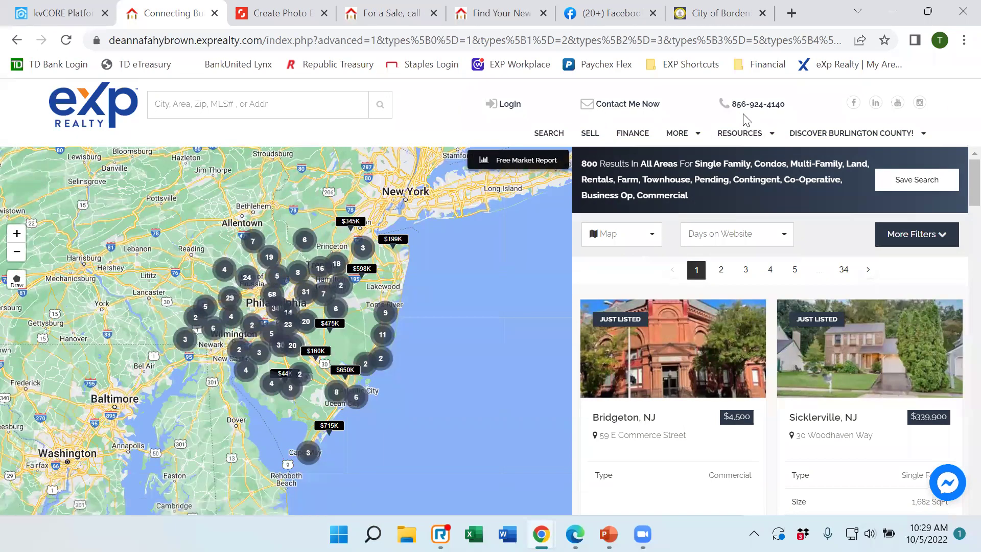
pyautogui.click(83, 20)
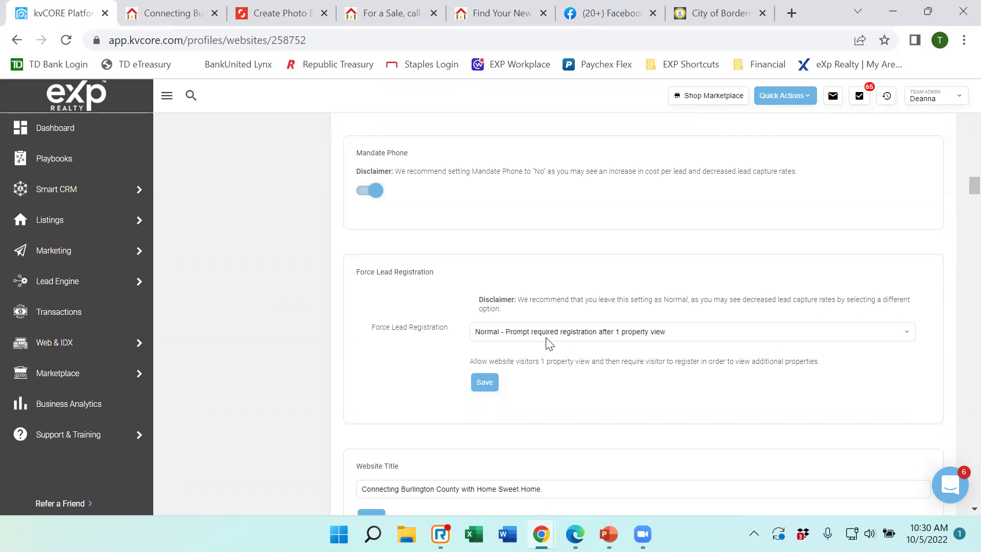
pyautogui.click(704, 336)
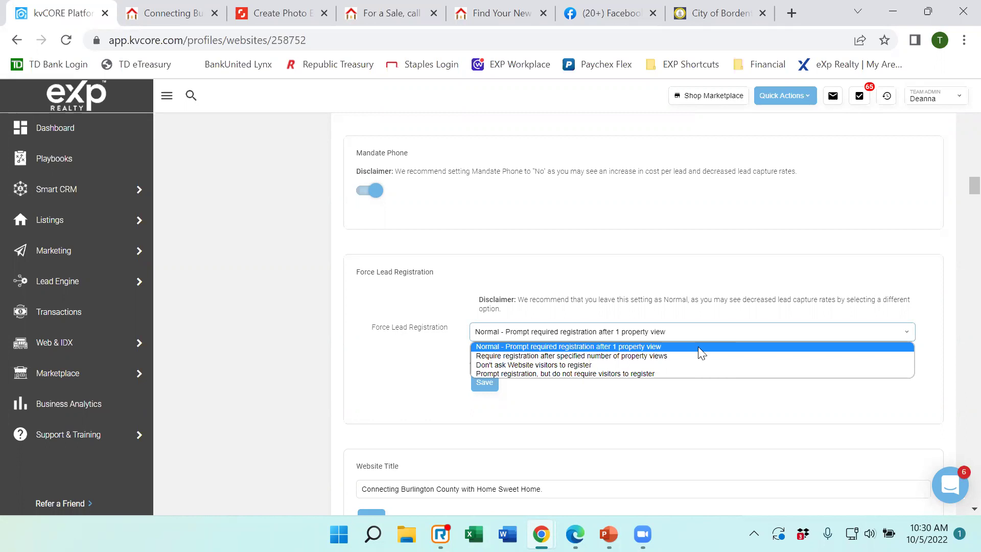
pyautogui.click(602, 279)
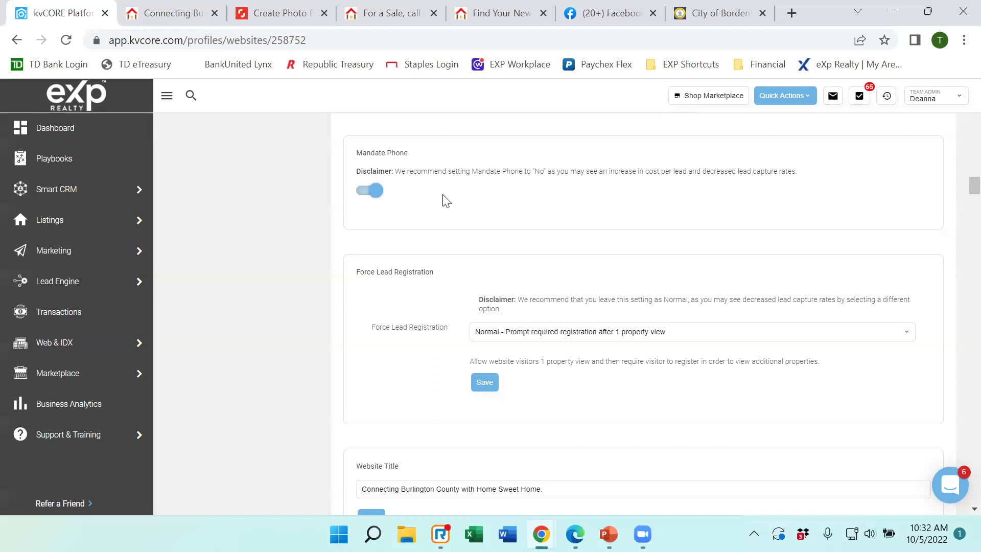
# Bring up the live agent website's homepage, then switch back to the kvCORE website settings.
pyautogui.scroll(-2, 494, 247)
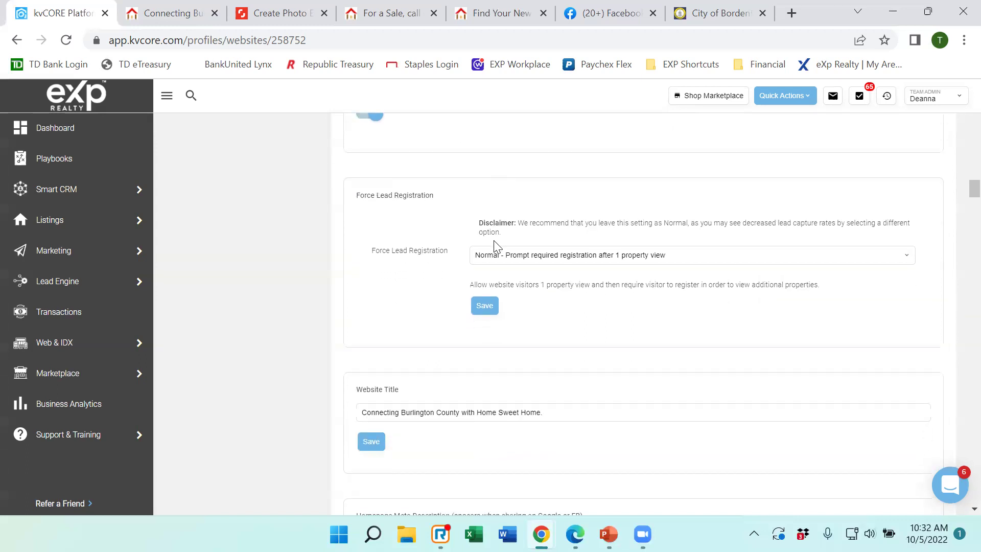
pyautogui.scroll(-3, 494, 247)
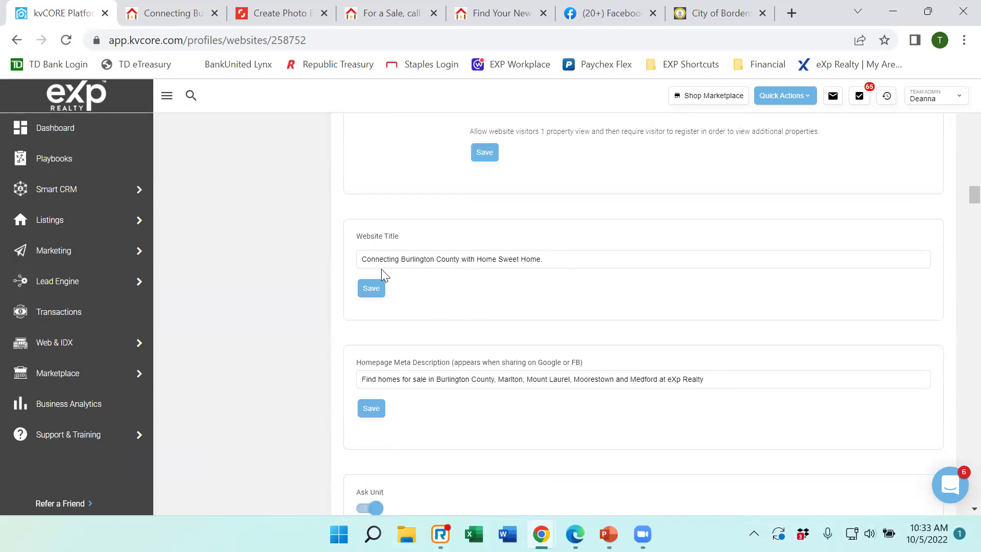
pyautogui.click(160, 14)
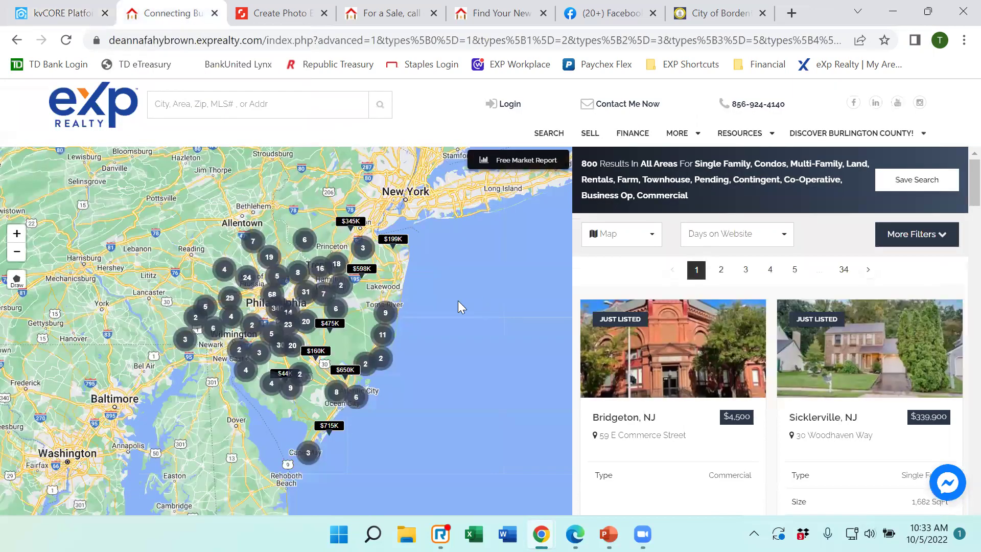
pyautogui.click(71, 105)
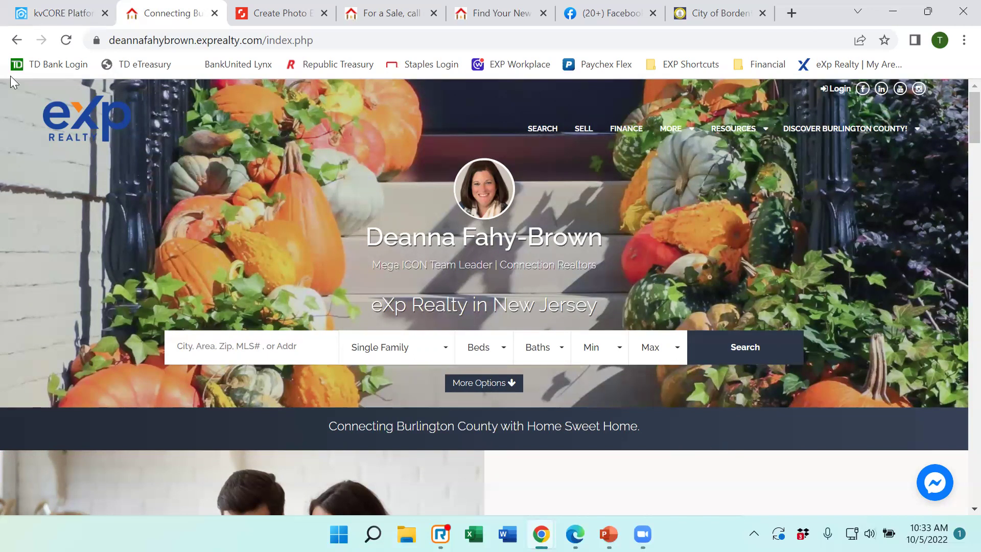
pyautogui.click(60, 15)
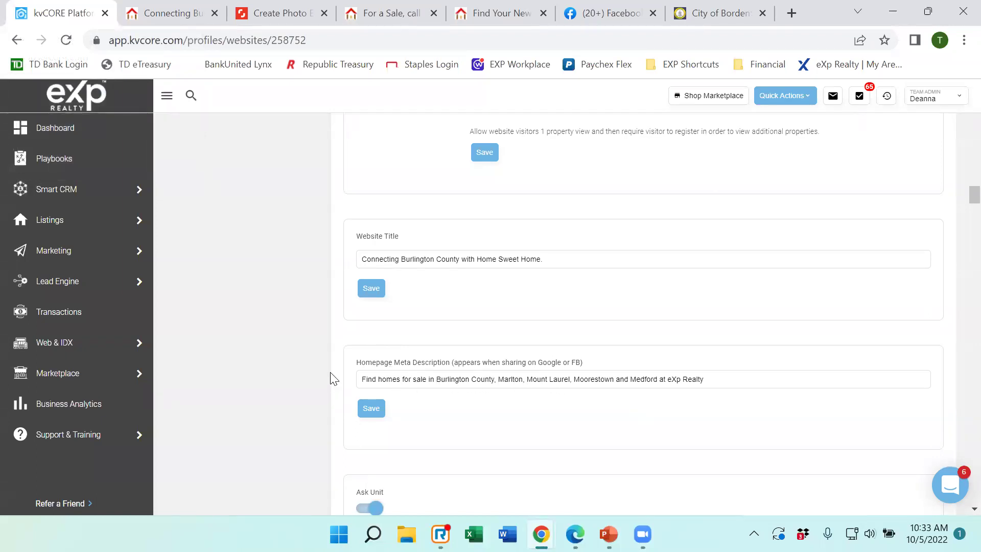
# Review the homepage meta description text and scroll down through the website settings.
pyautogui.click(713, 382)
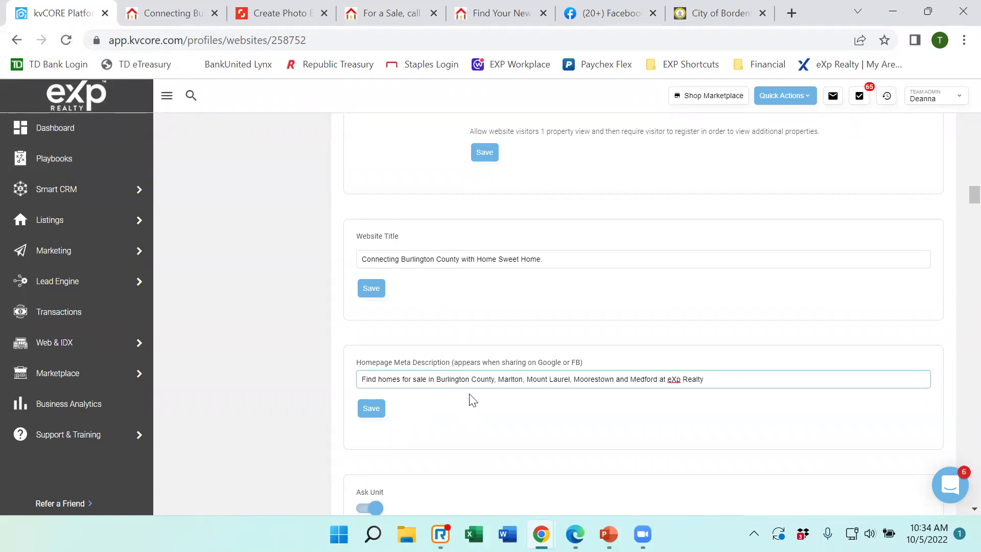
pyautogui.scroll(-3, 460, 378)
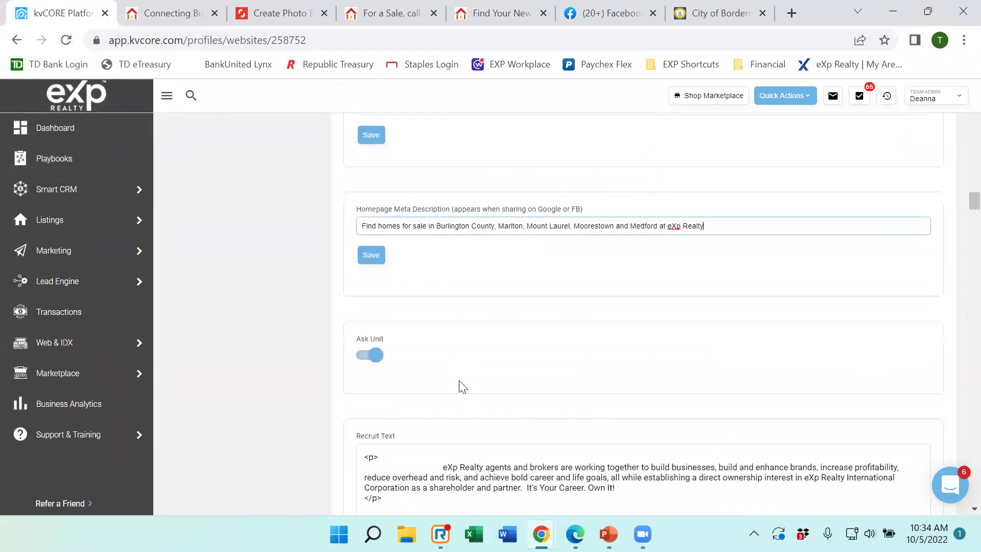
pyautogui.scroll(-2, 475, 357)
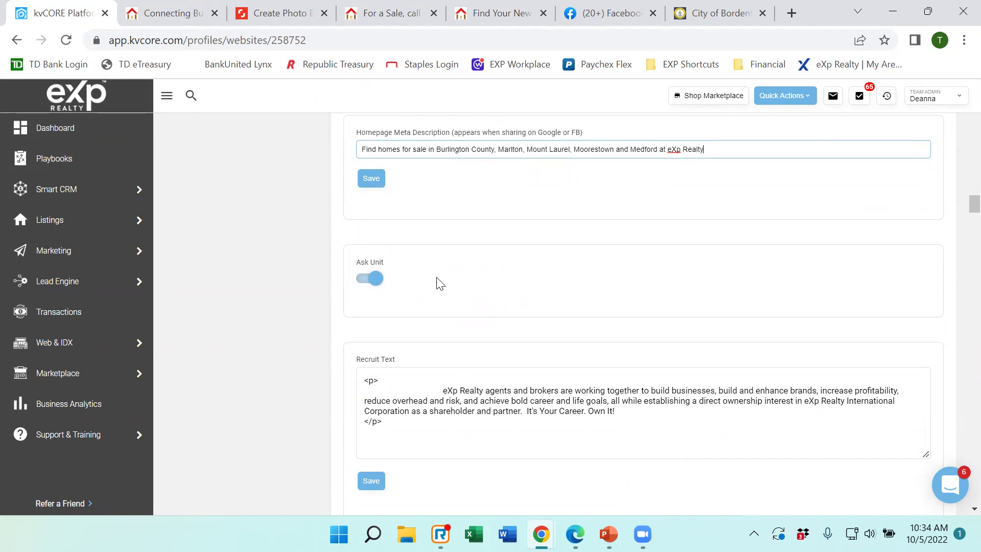
pyautogui.scroll(-1, 437, 284)
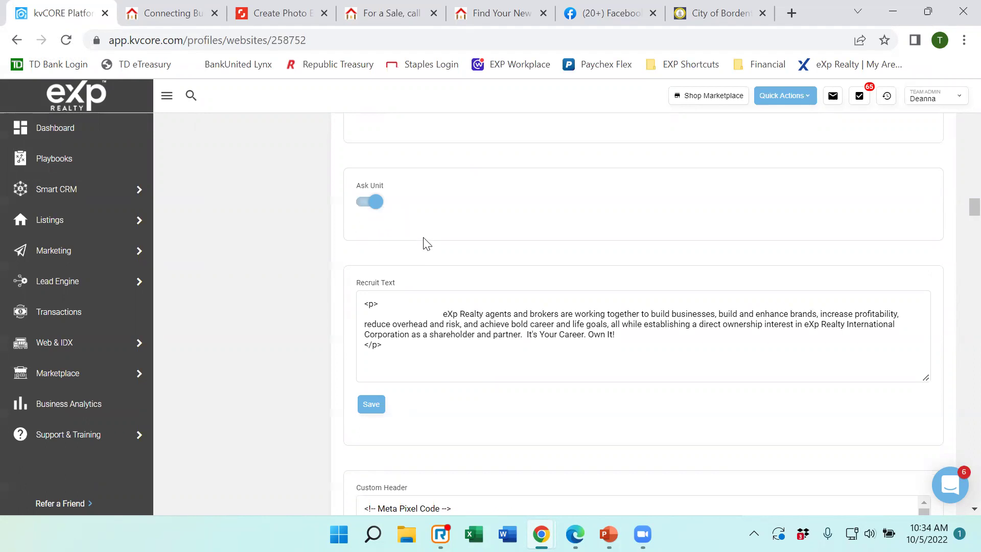
pyautogui.scroll(-1, 448, 266)
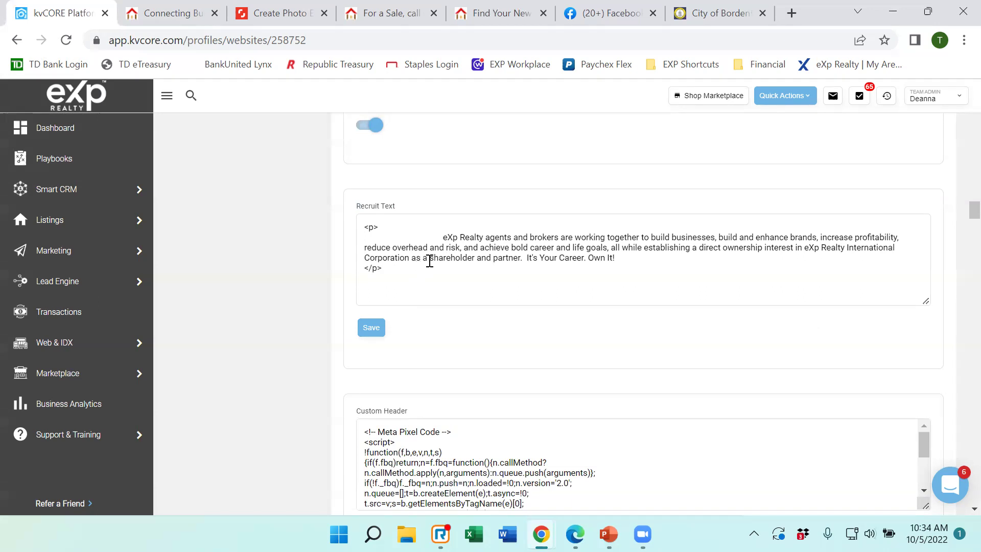
pyautogui.scroll(-3, 455, 263)
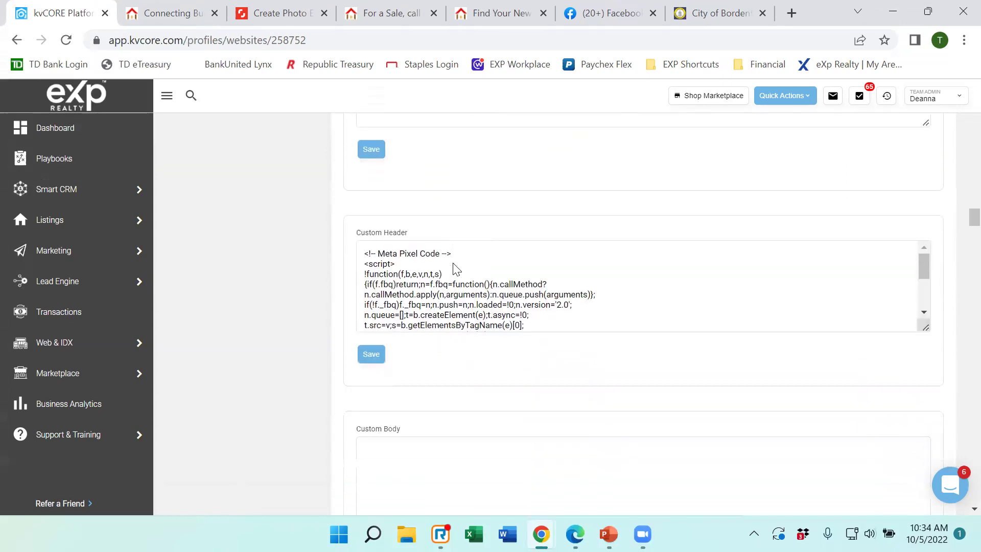
pyautogui.scroll(-1, 456, 269)
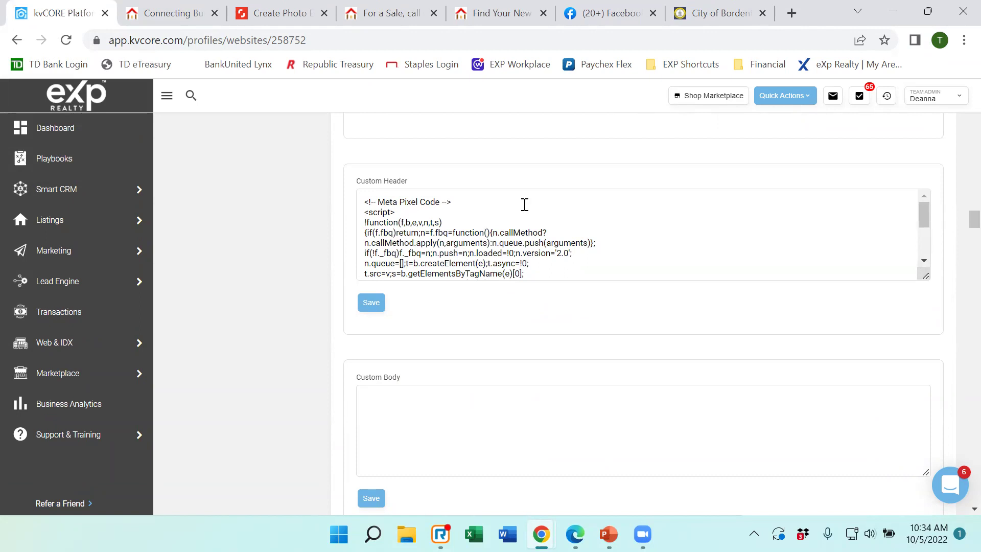
pyautogui.scroll(-2, 604, 270)
pyautogui.scroll(-1, 592, 266)
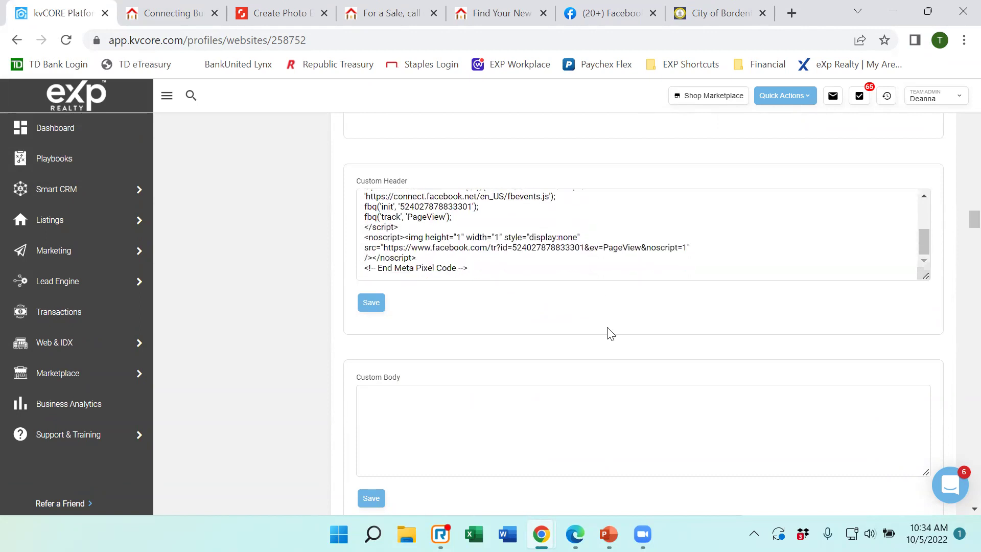
pyautogui.scroll(-7, 610, 333)
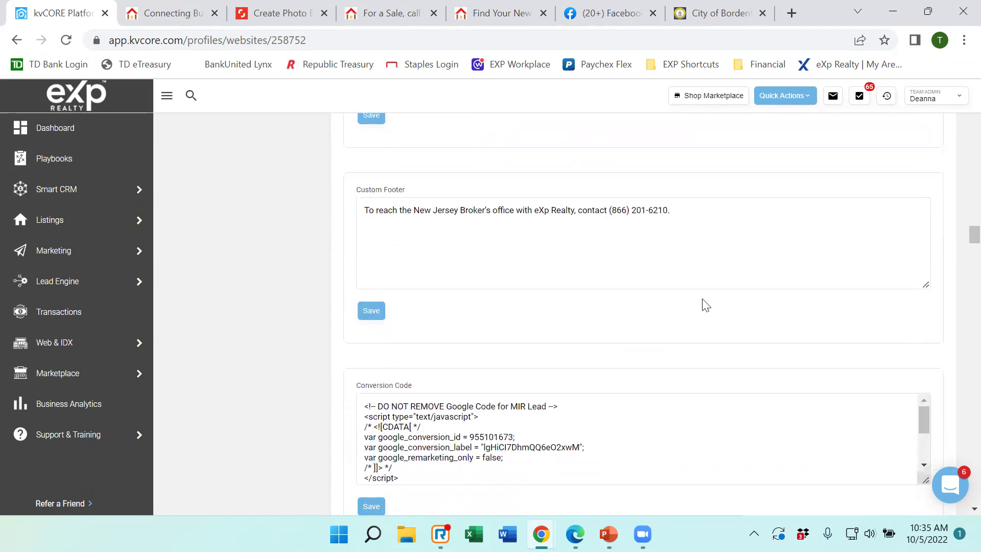
pyautogui.scroll(-3, 704, 305)
pyautogui.scroll(-3, 700, 299)
pyautogui.scroll(4, 692, 300)
pyautogui.scroll(9, 313, 243)
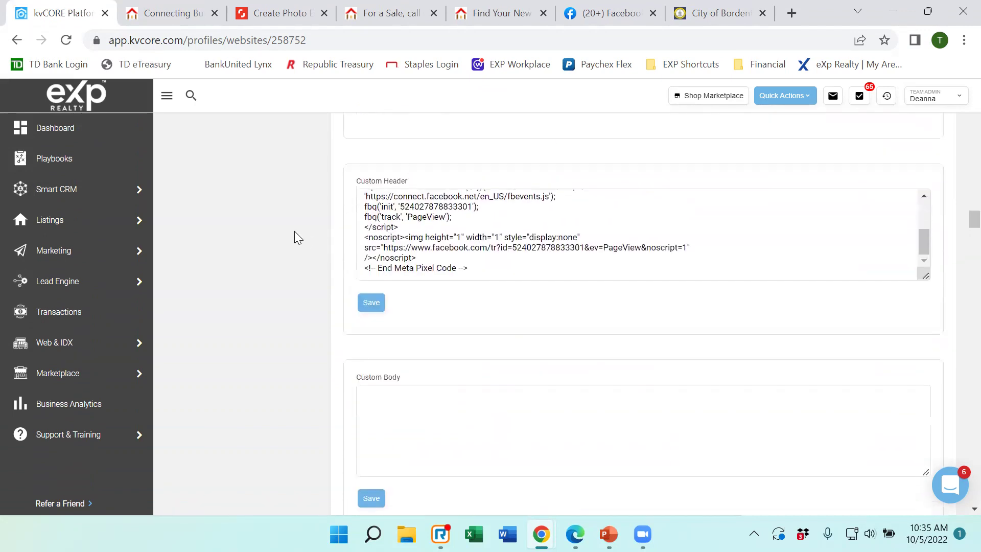
pyautogui.scroll(2, 460, 227)
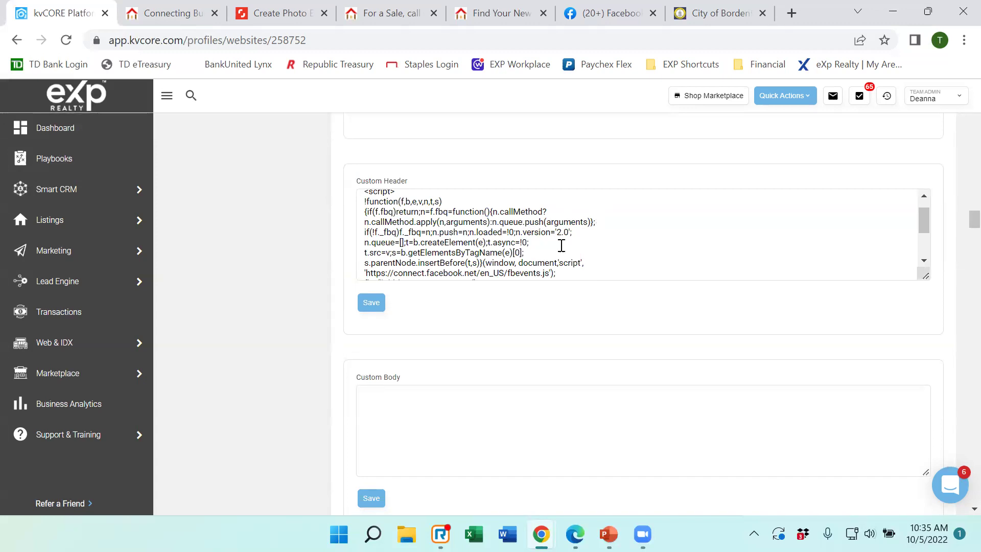
pyautogui.scroll(-2, 504, 250)
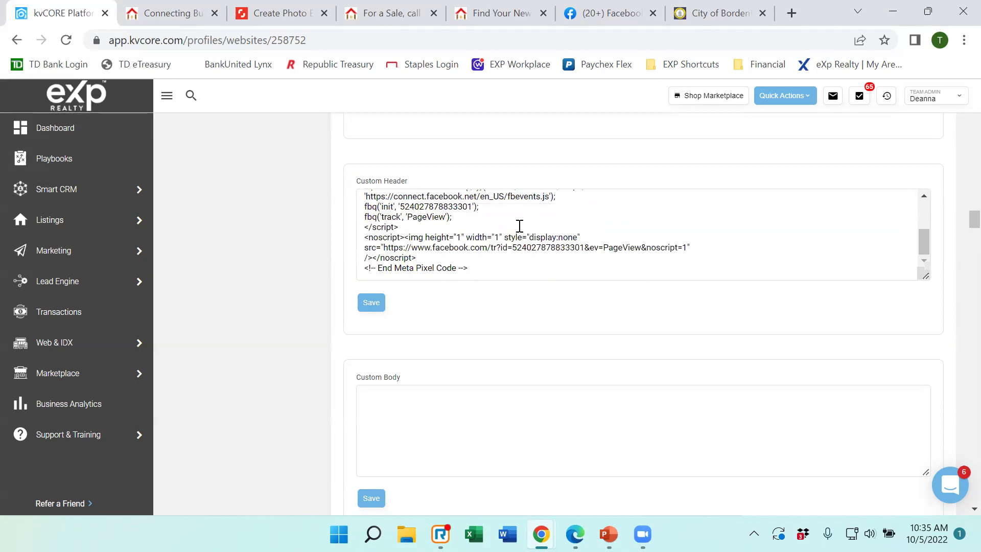
pyautogui.scroll(-3, 519, 223)
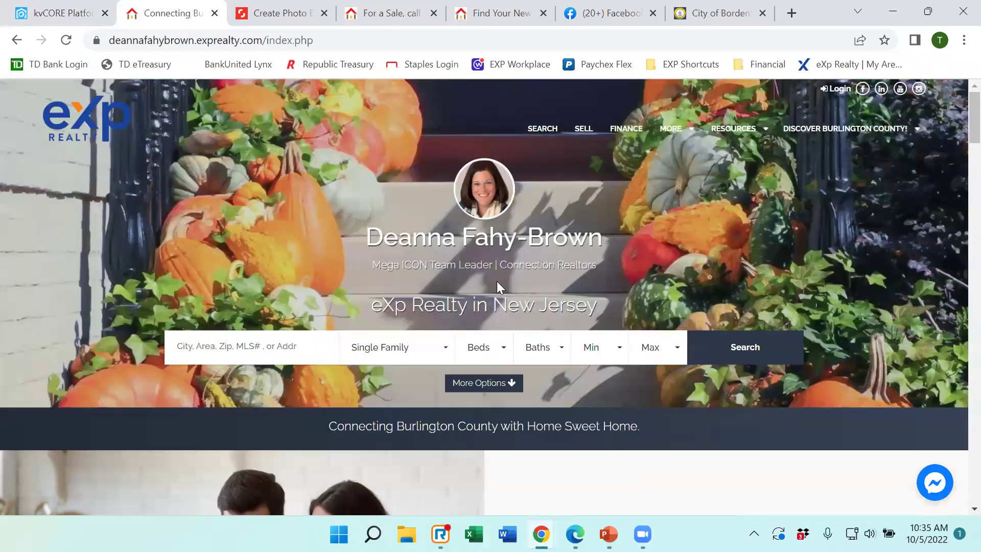
pyautogui.scroll(-5, 511, 288)
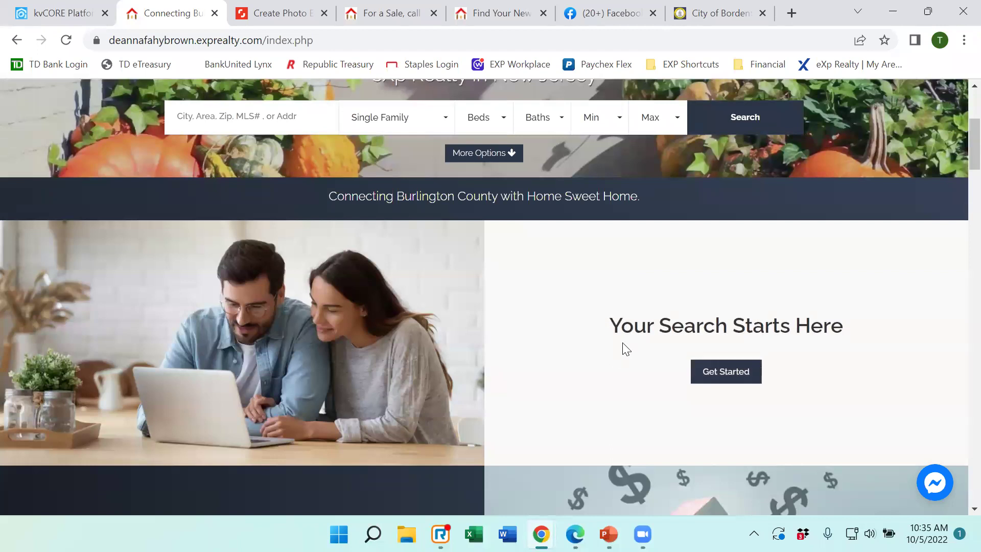
pyautogui.scroll(-3, 624, 346)
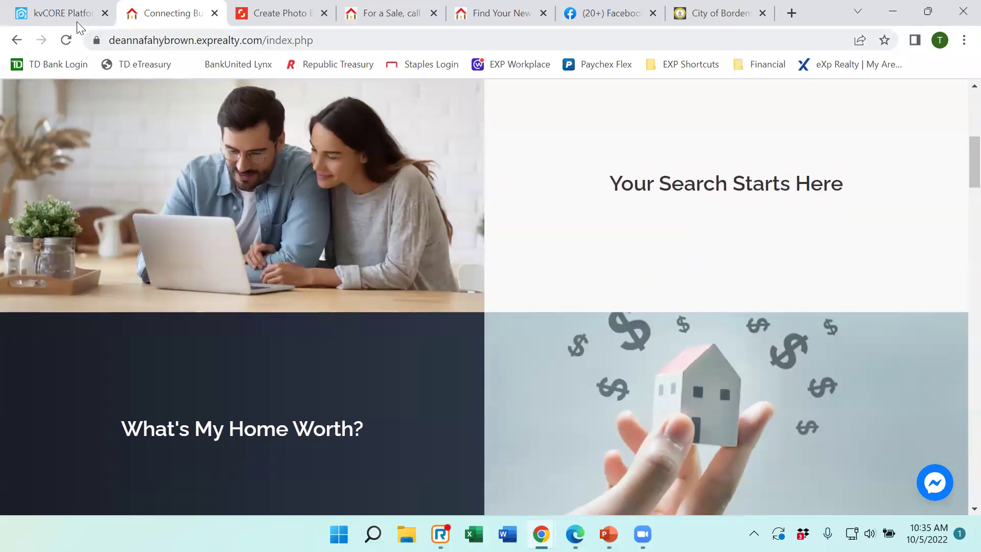
# Compare the kvCORE settings against the live agent homepage, then scroll further down the settings.
pyautogui.click(77, 20)
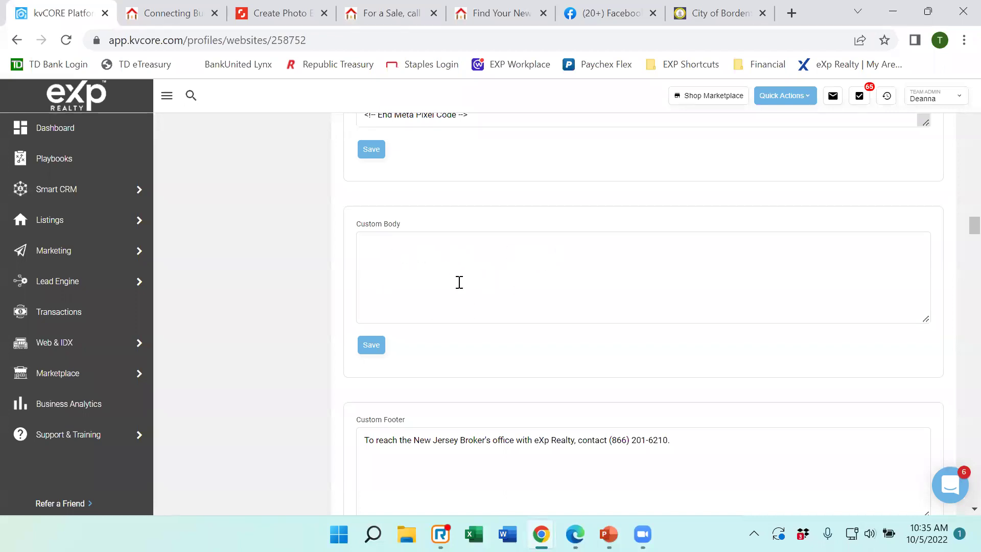
pyautogui.click(170, 12)
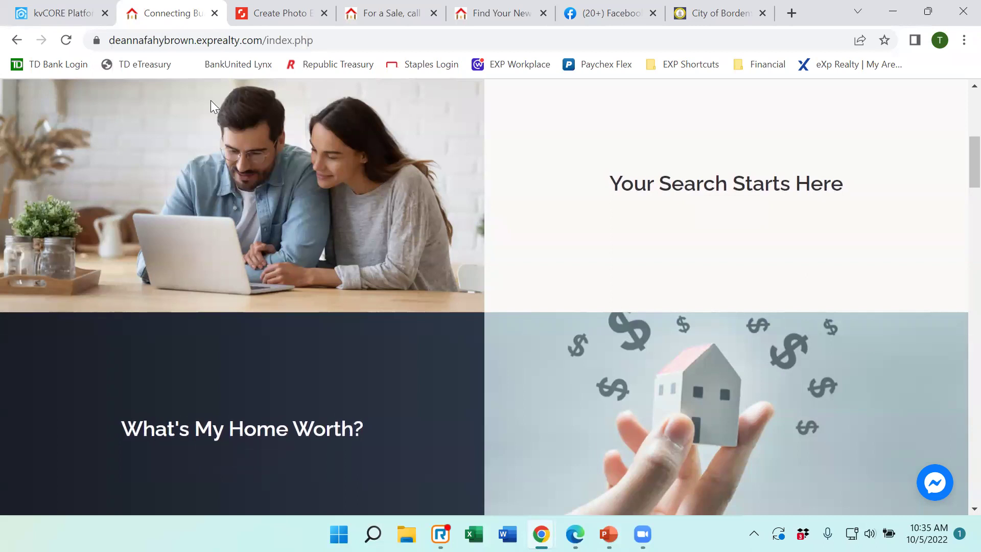
pyautogui.click(56, 15)
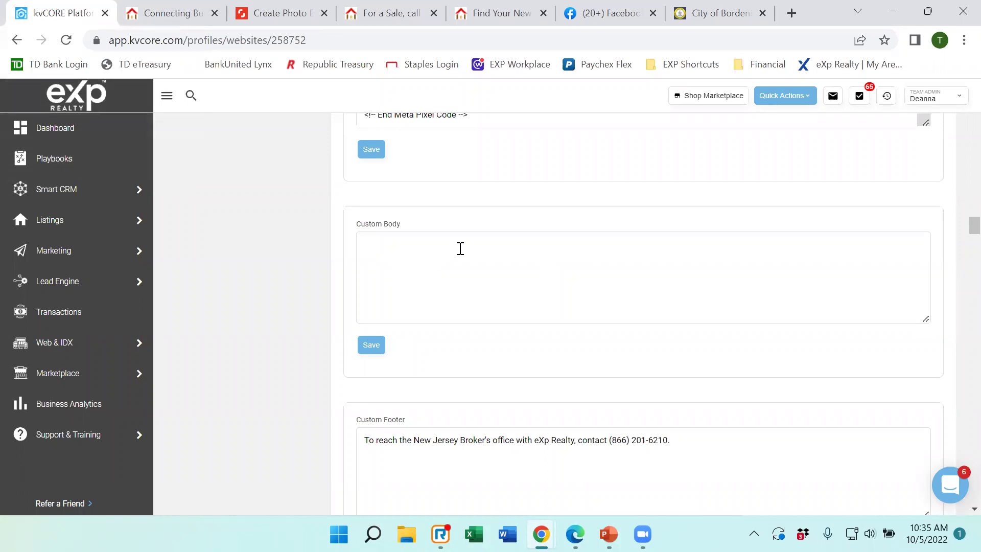
pyautogui.scroll(-1, 462, 247)
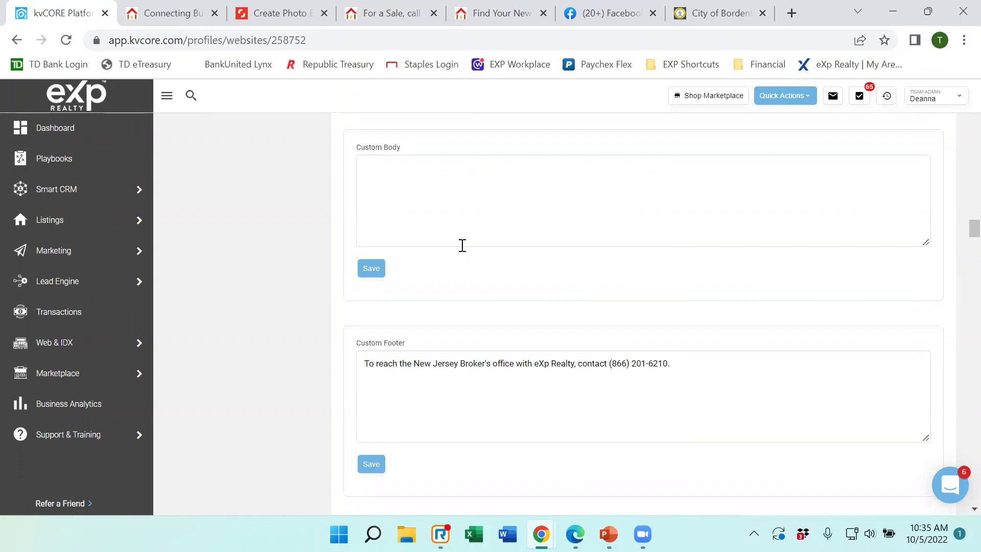
pyautogui.scroll(-1, 462, 246)
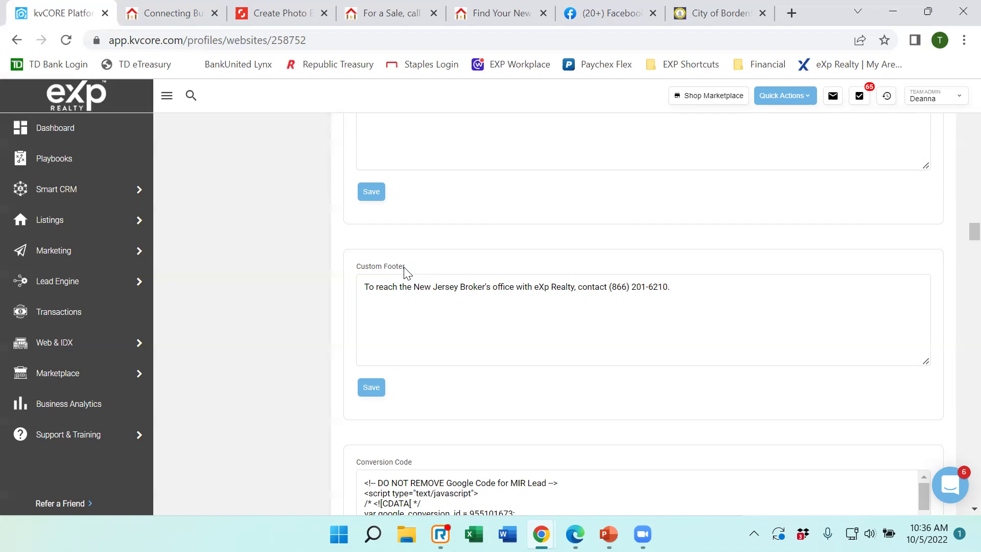
# Reload the live homepage, check its New Jersey broker footer line, then return to Custom Footer.
pyautogui.click(167, 17)
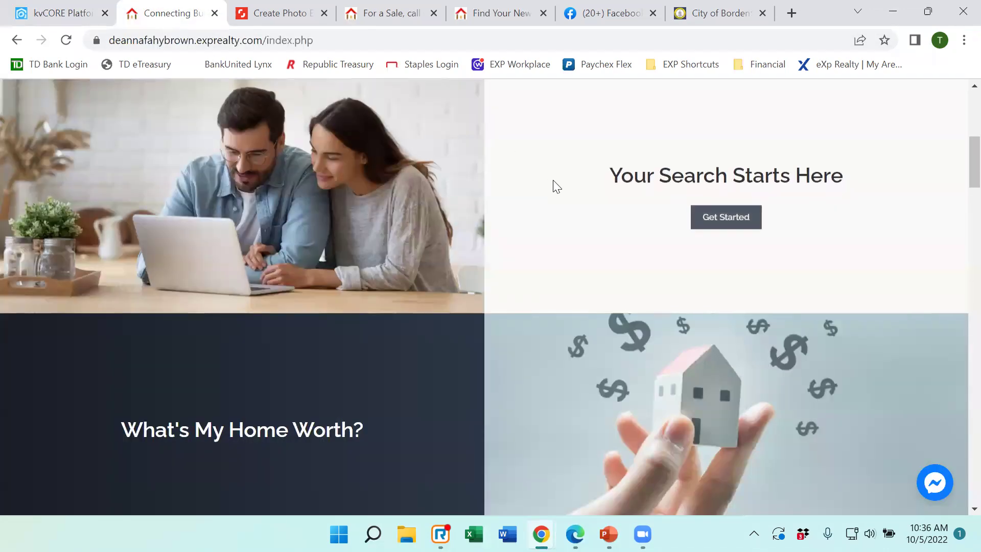
pyautogui.scroll(7, 556, 186)
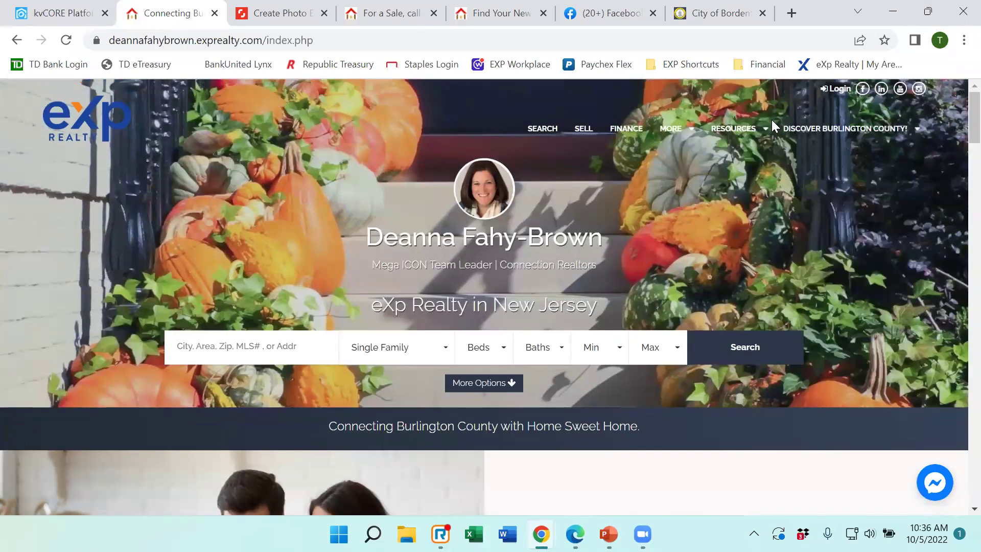
pyautogui.click(102, 136)
pyautogui.scroll(-10, 620, 240)
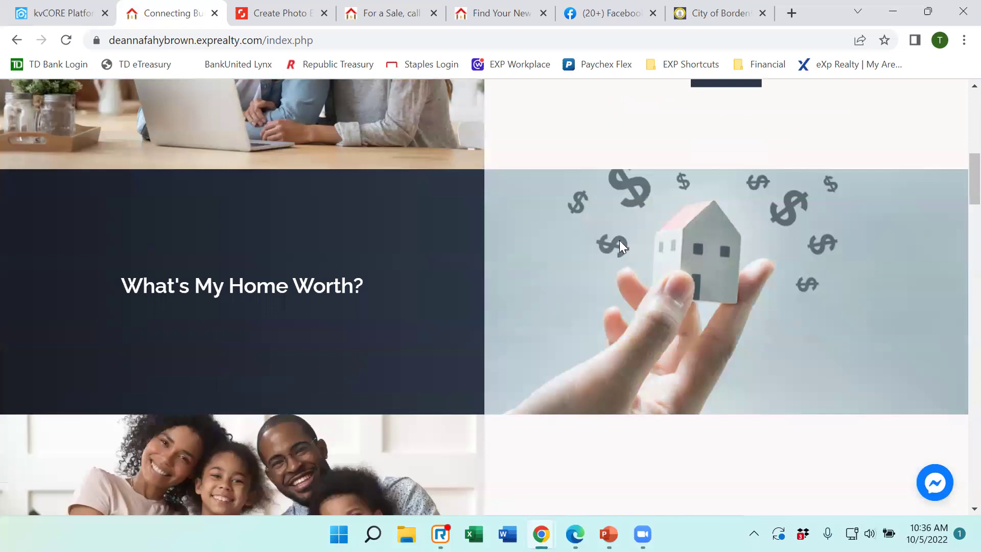
pyautogui.scroll(-20, 620, 241)
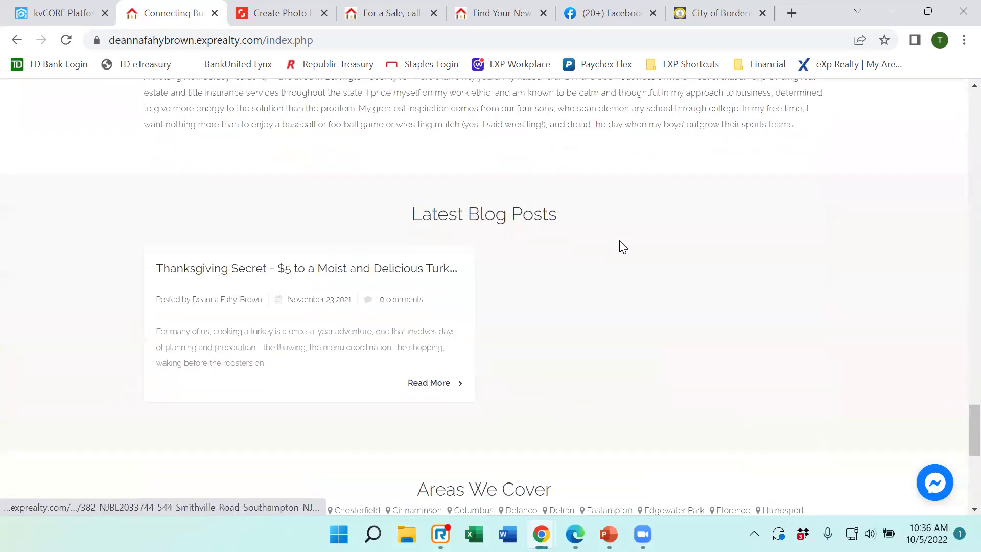
pyautogui.scroll(-8, 623, 247)
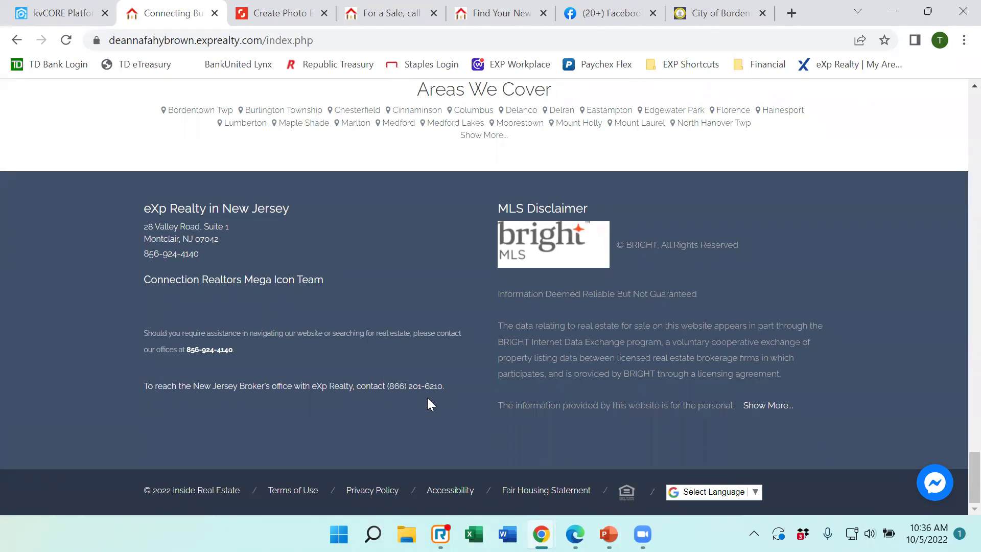
pyautogui.click(59, 13)
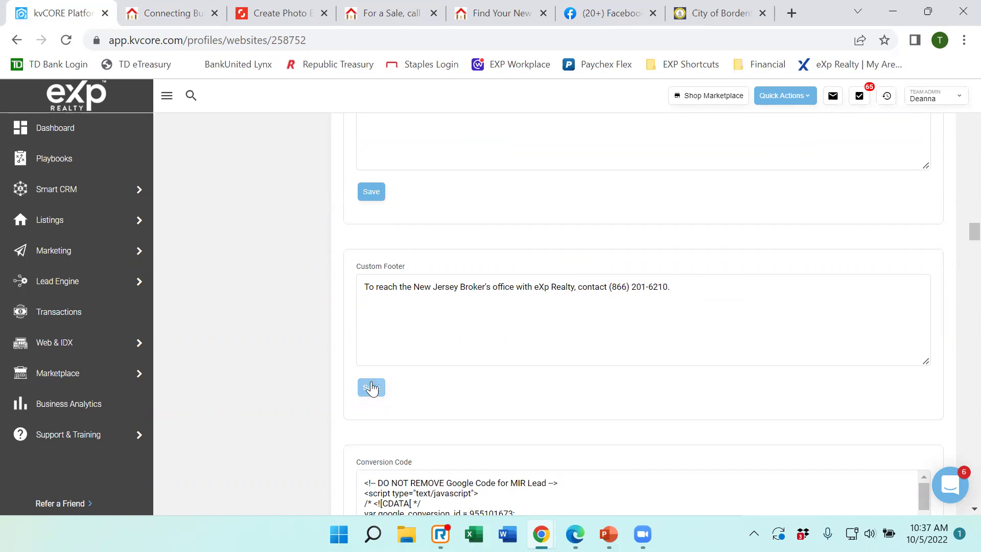
pyautogui.click(175, 12)
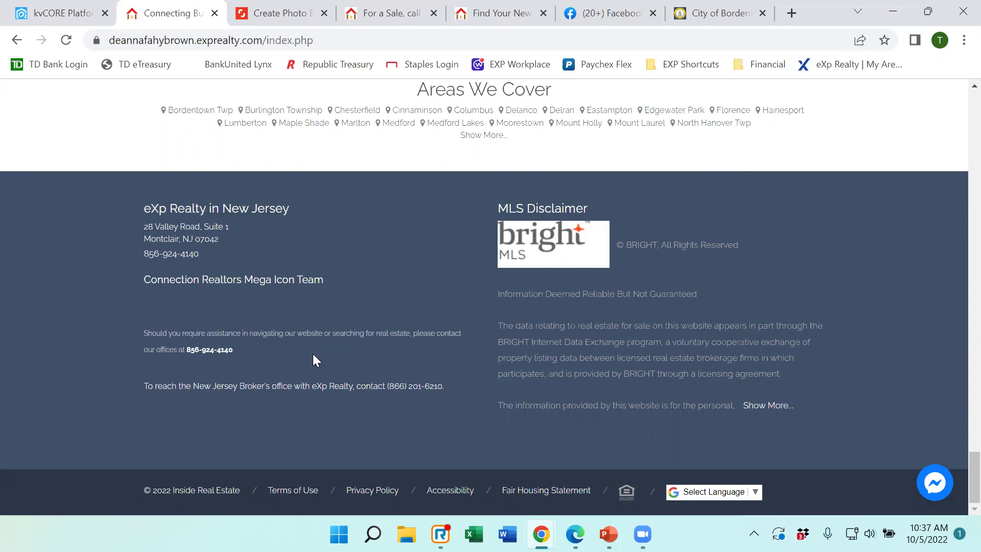
pyautogui.click(56, 13)
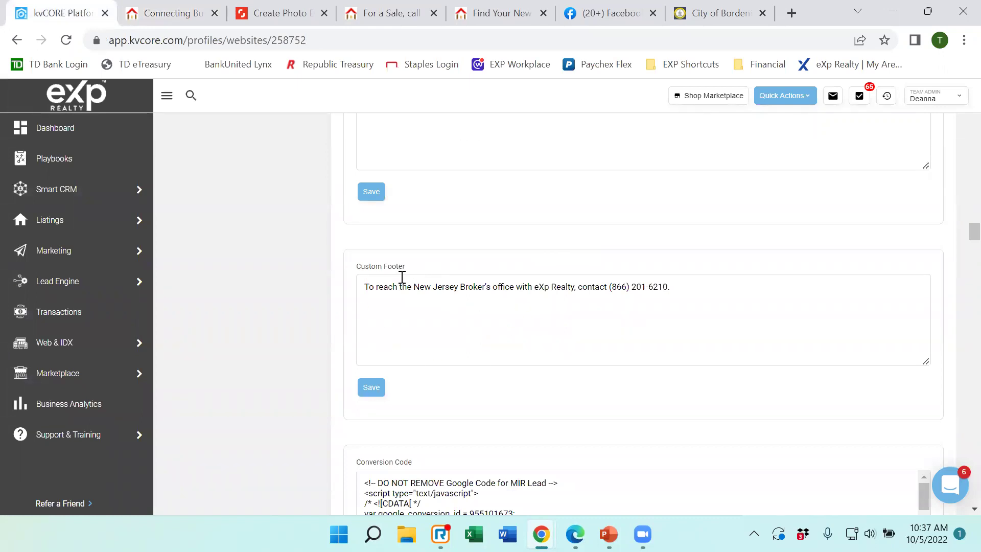
# Scroll past Custom Footer to review the Google conversion tag and Messenger chat widget code.
pyautogui.scroll(-1, 404, 276)
pyautogui.scroll(-2, 406, 278)
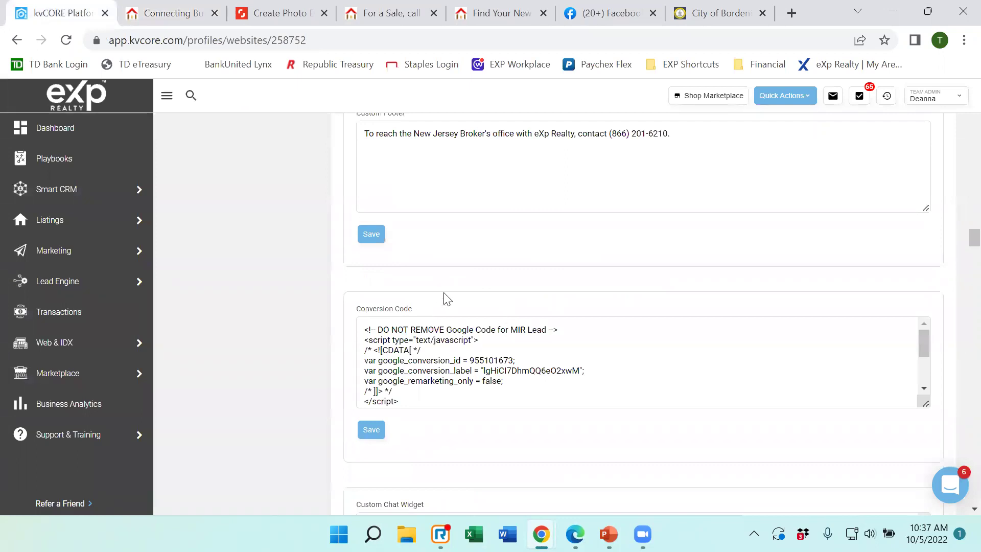
pyautogui.scroll(-3, 545, 259)
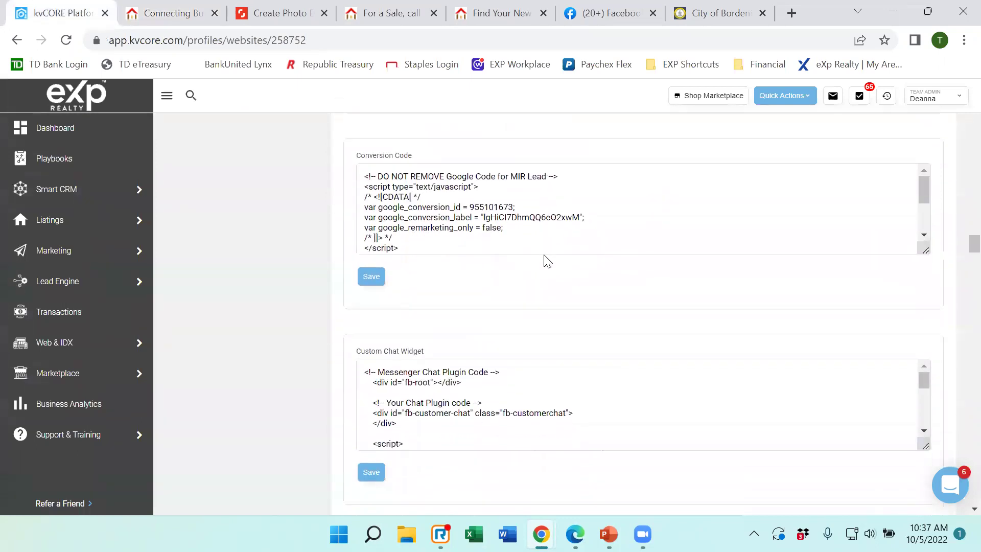
pyautogui.scroll(1, 545, 259)
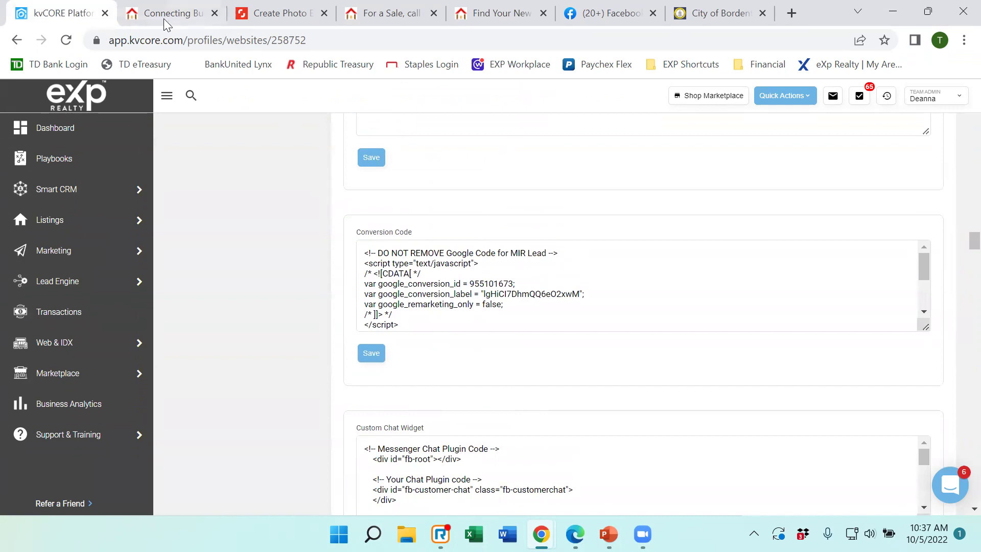
pyautogui.click(153, 19)
# Open the live site's SEARCH map showing 800 results, then return to kvCORE settings.
pyautogui.scroll(10, 399, 276)
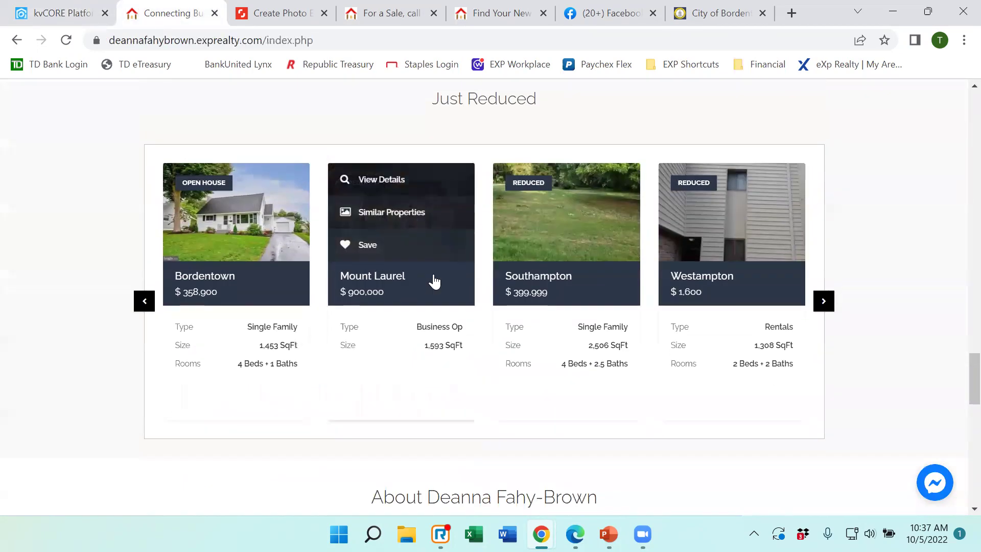
pyautogui.scroll(15, 433, 274)
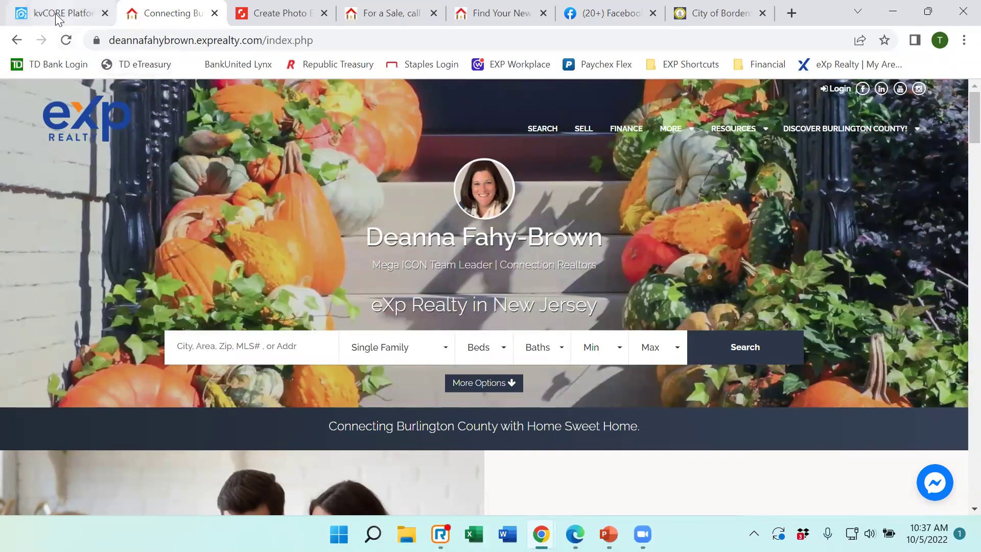
pyautogui.moveTo(56, 14)
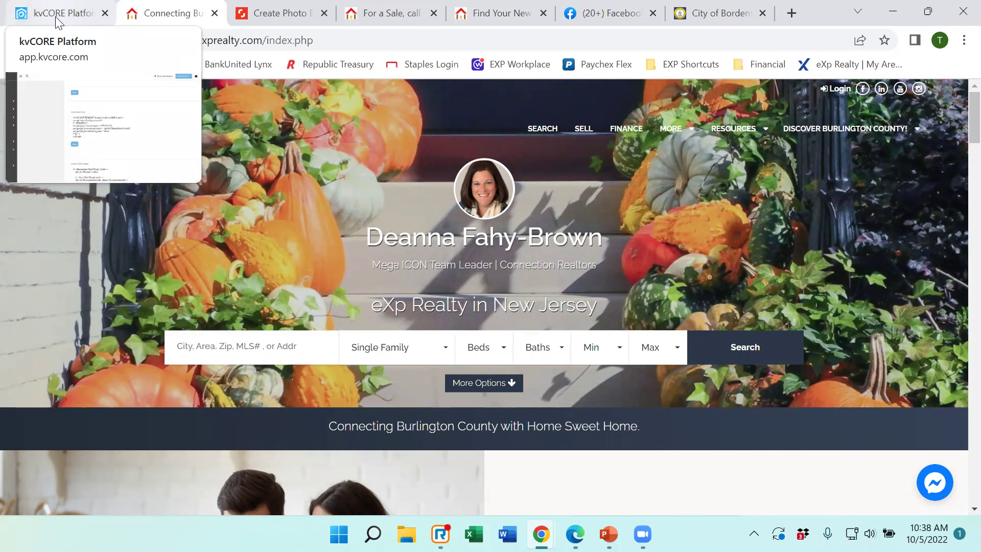
pyautogui.click(57, 23)
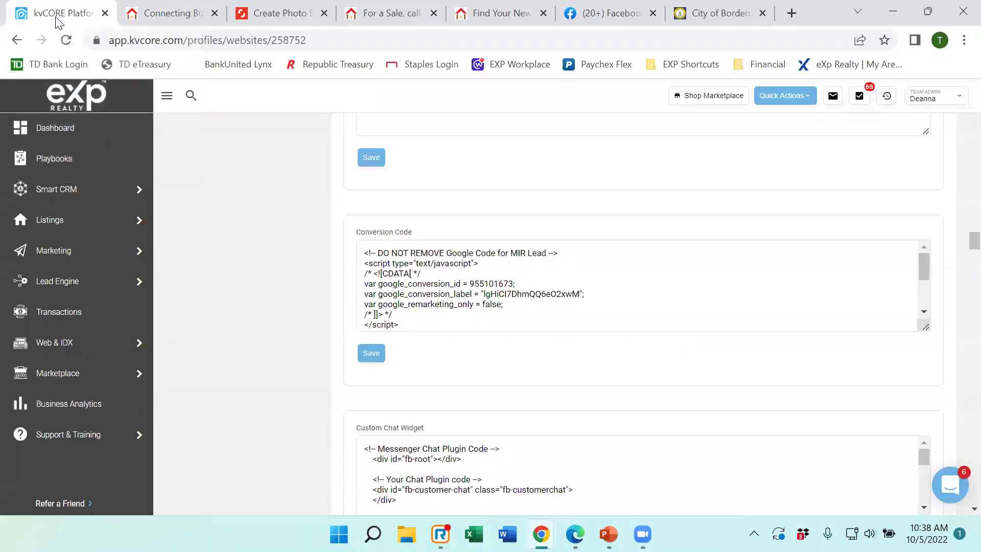
pyautogui.click(164, 14)
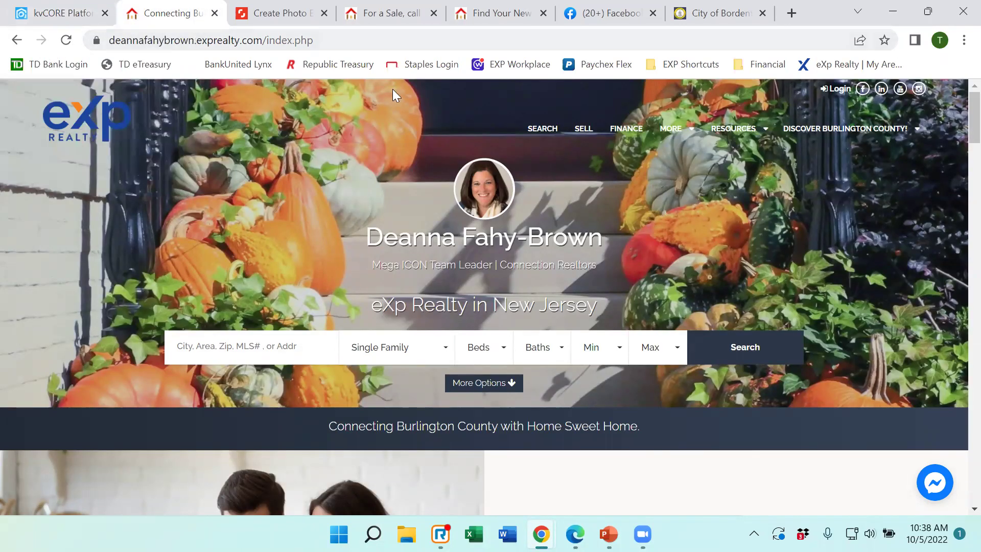
pyautogui.click(557, 125)
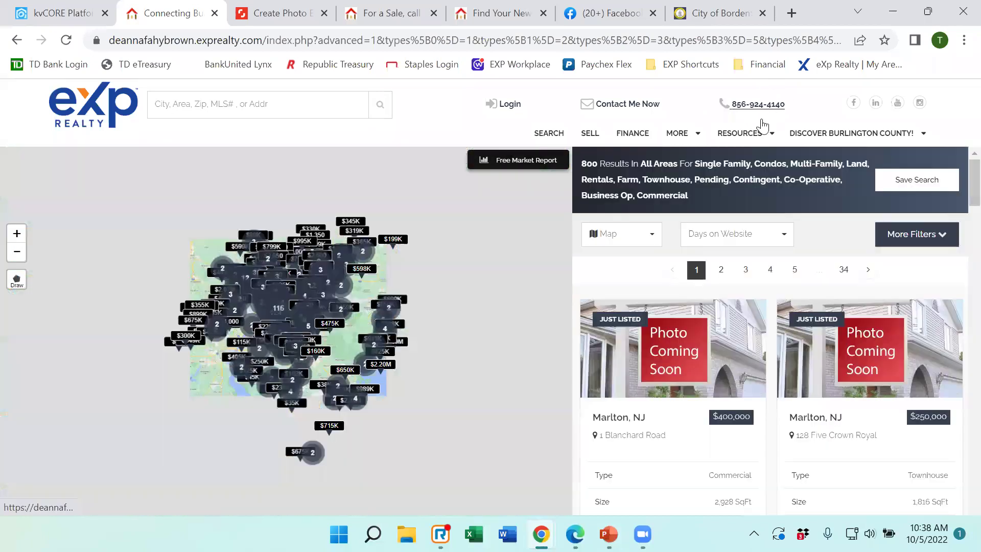
pyautogui.moveTo(763, 125)
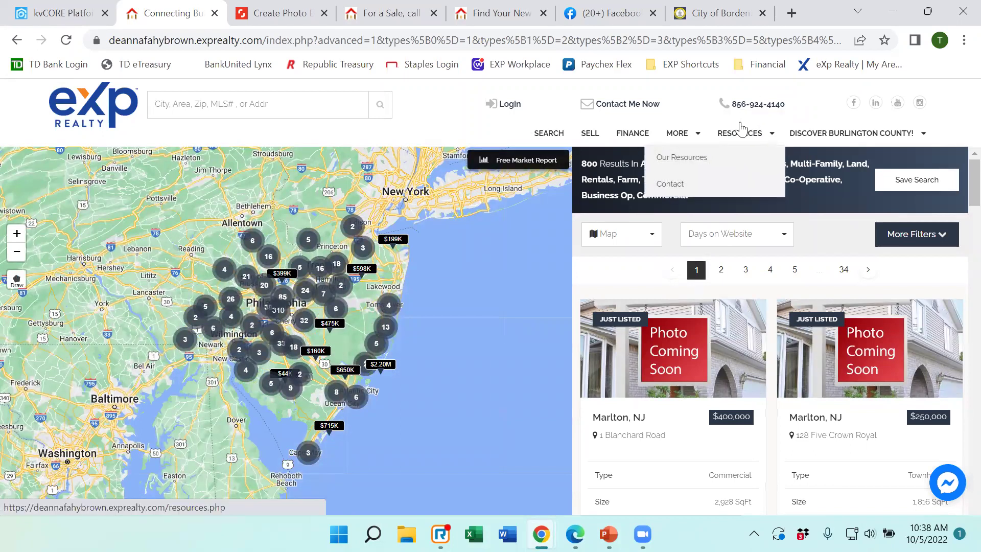
pyautogui.click(64, 15)
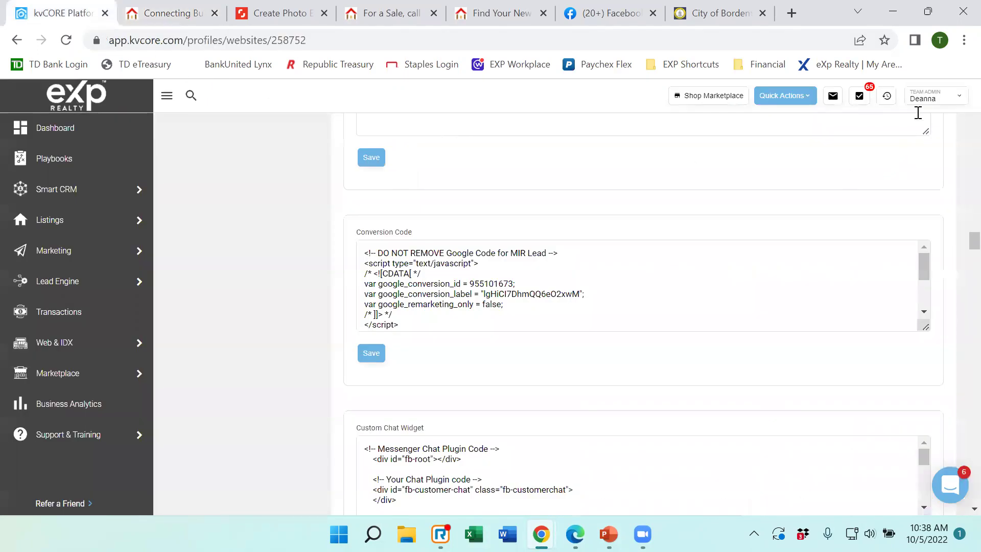
# Review the agent details under My Profile > Edit Profile, then open Web & IDX > Website Manager.
pyautogui.click(927, 99)
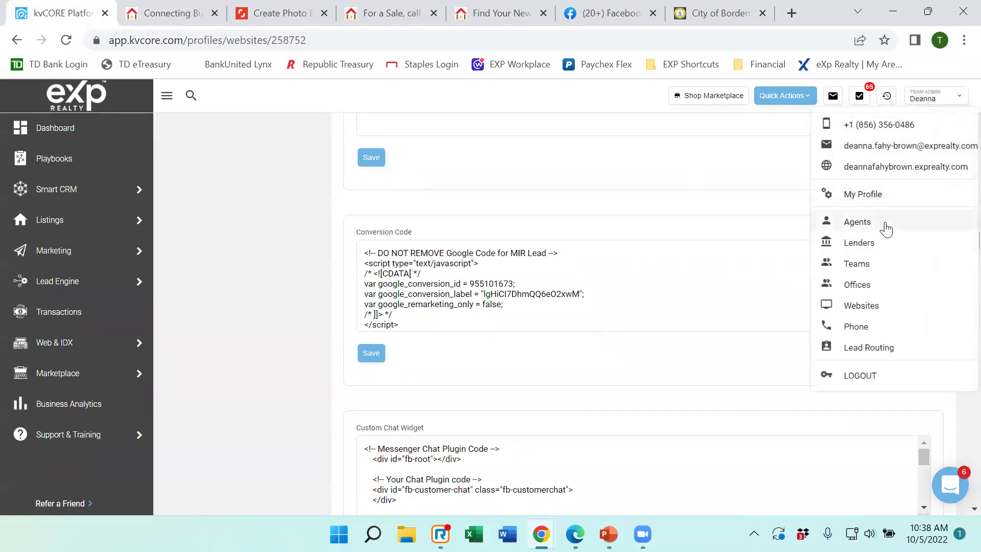
pyautogui.click(868, 195)
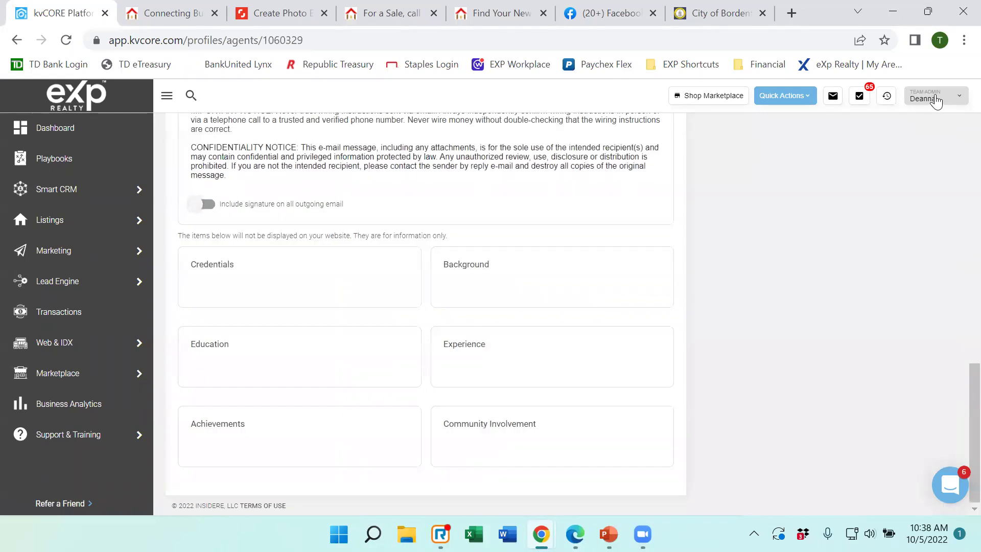
pyautogui.scroll(5, 266, 235)
pyautogui.scroll(10, 266, 234)
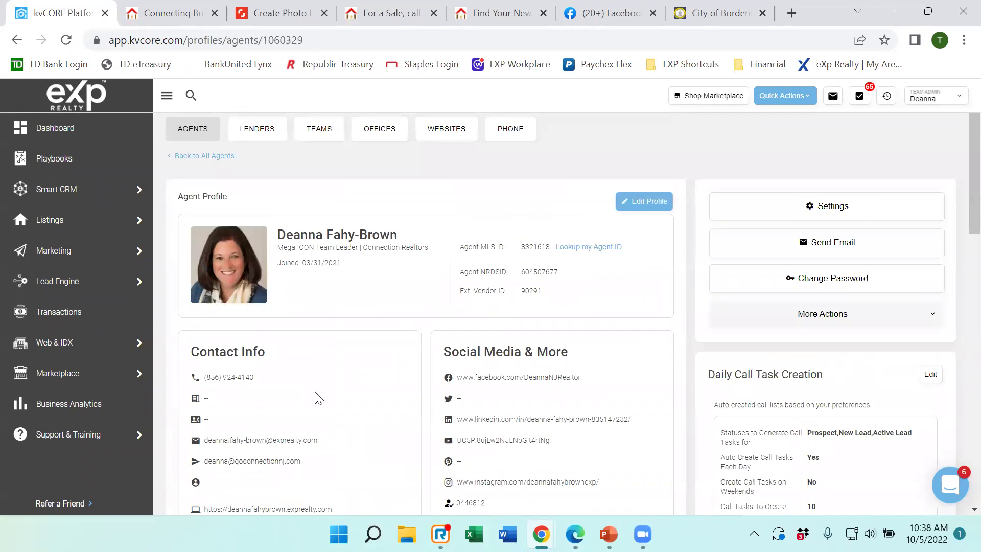
pyautogui.click(658, 205)
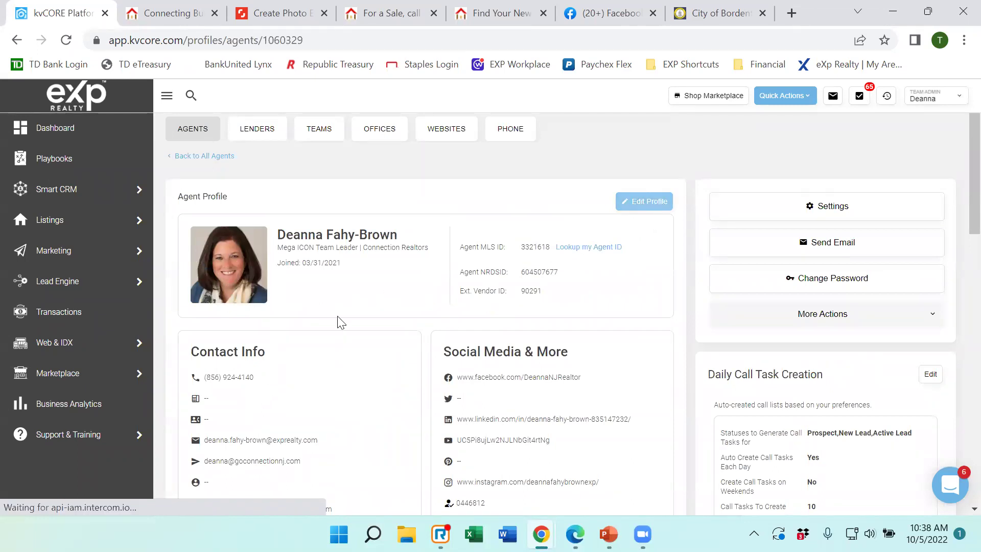
pyautogui.scroll(-1, 301, 383)
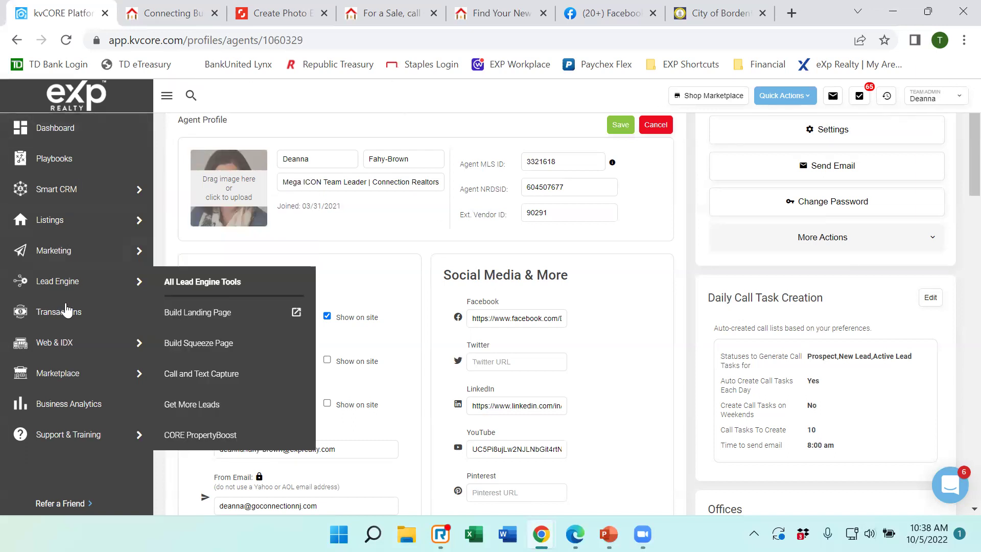
pyautogui.moveTo(68, 344)
pyautogui.click(210, 352)
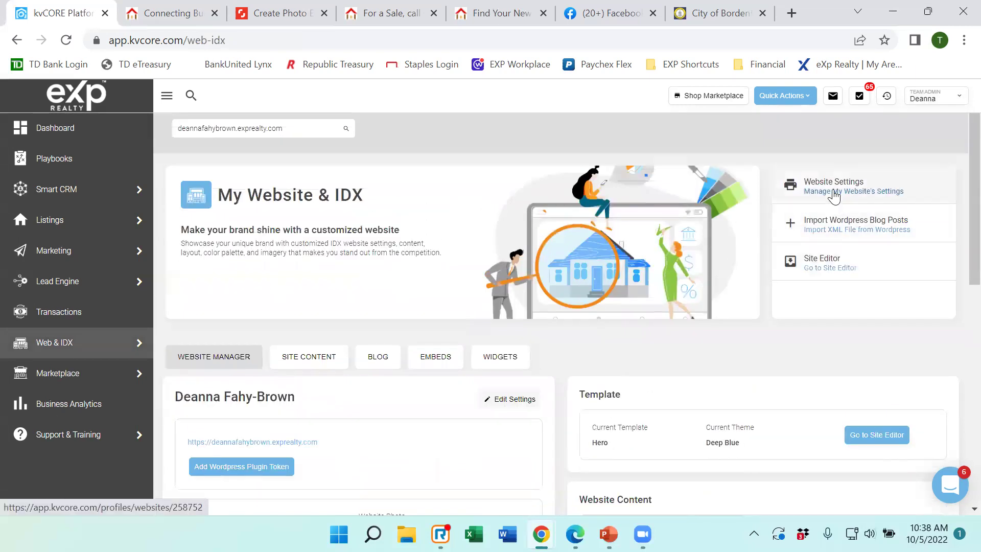
# Scroll through the website settings page to the chat widget, then switch to the live property map.
pyautogui.click(834, 193)
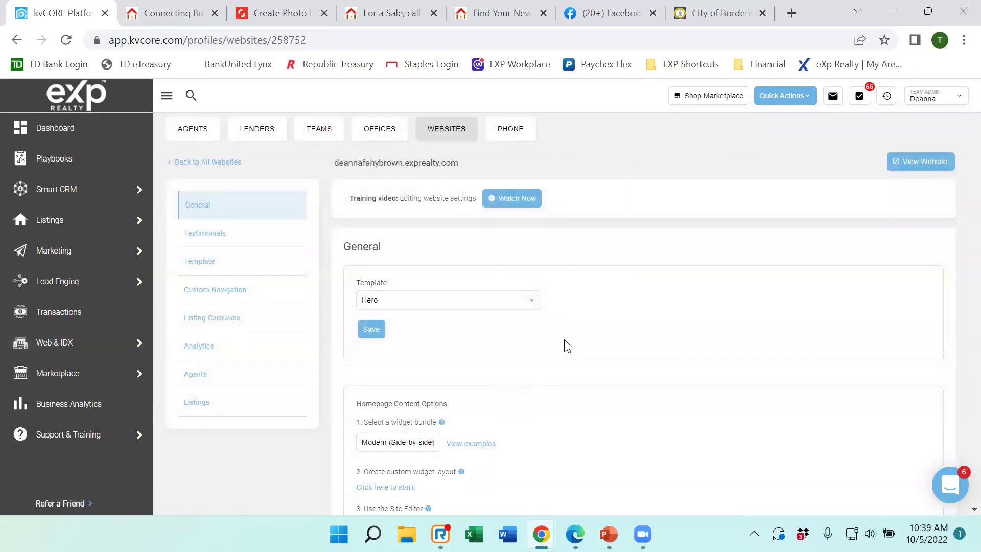
pyautogui.scroll(-6, 565, 342)
pyautogui.scroll(-15, 567, 314)
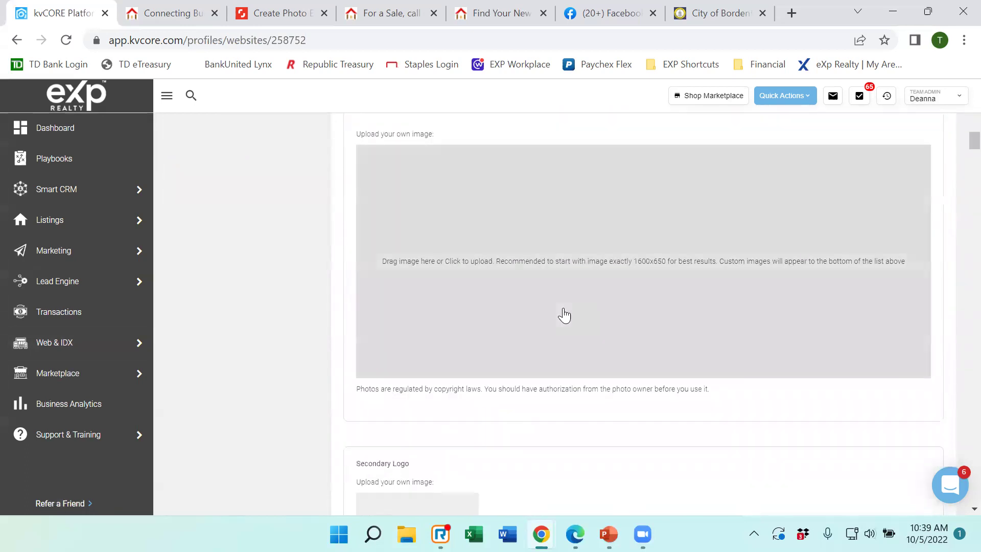
pyautogui.scroll(-20, 565, 313)
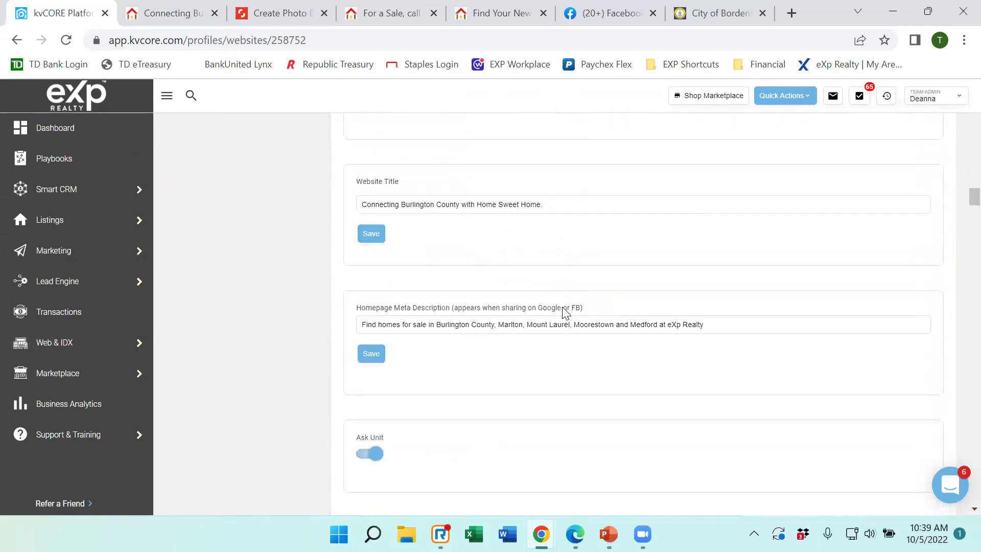
pyautogui.scroll(-8, 565, 313)
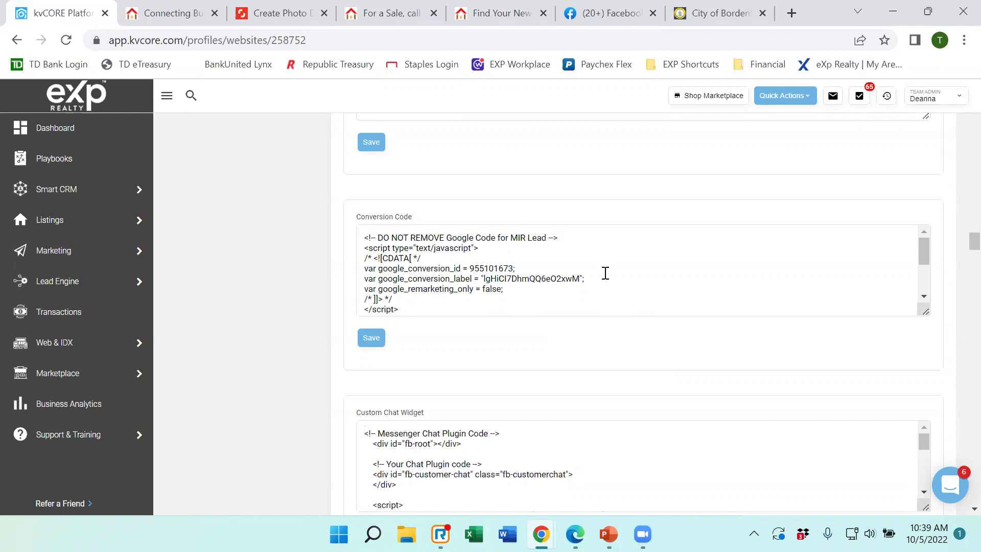
pyautogui.scroll(-2, 605, 278)
pyautogui.scroll(-1, 286, 334)
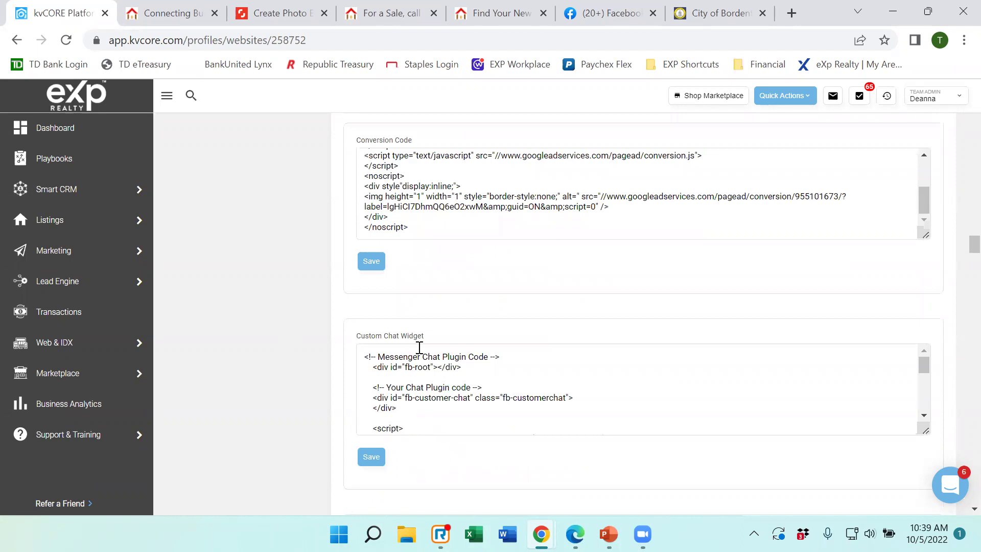
pyautogui.scroll(-1, 273, 323)
pyautogui.scroll(-1, 272, 328)
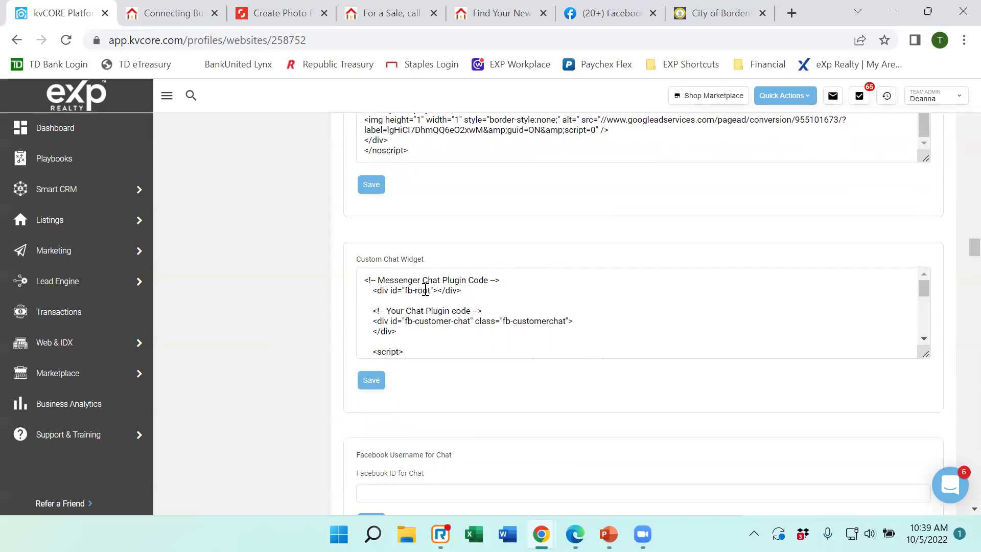
pyautogui.click(173, 15)
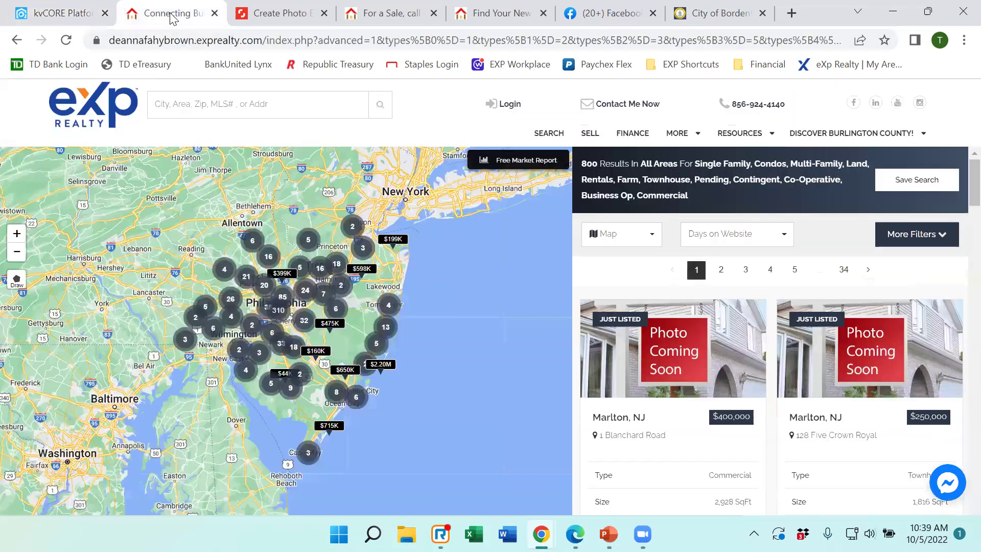
# Open and close the Messenger chat on the agent homepage, then switch to Facebook's home feed.
pyautogui.click(97, 118)
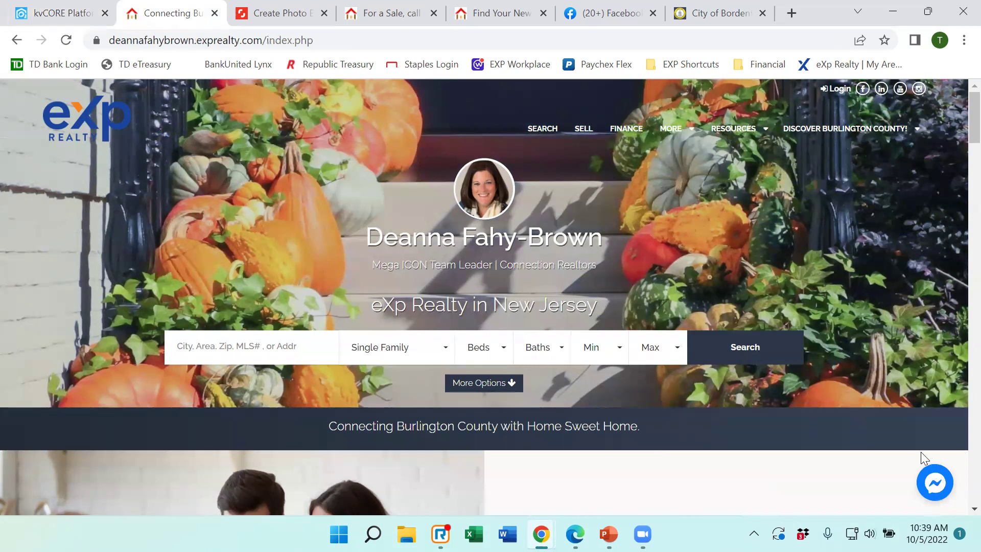
pyautogui.click(930, 489)
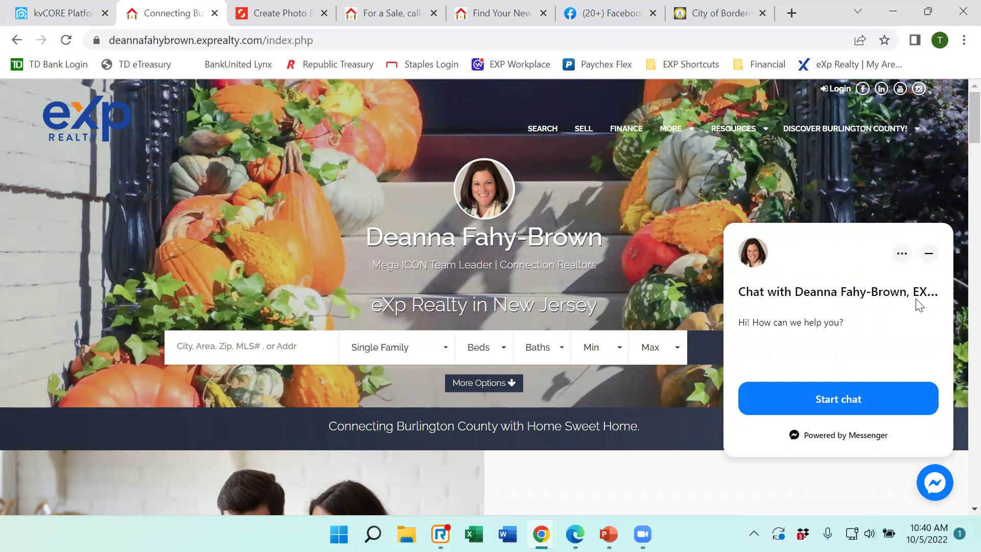
pyautogui.click(929, 253)
pyautogui.click(69, 13)
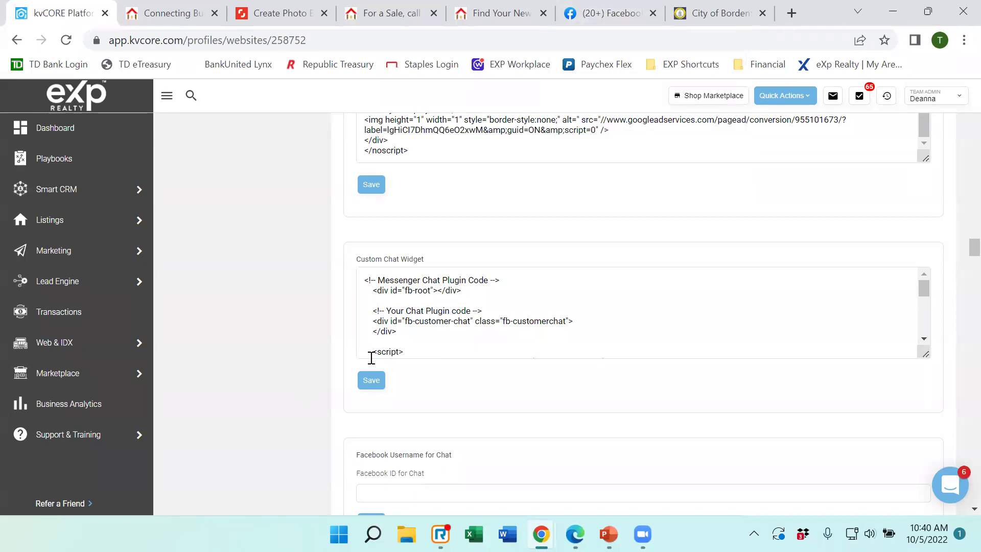
pyautogui.click(590, 16)
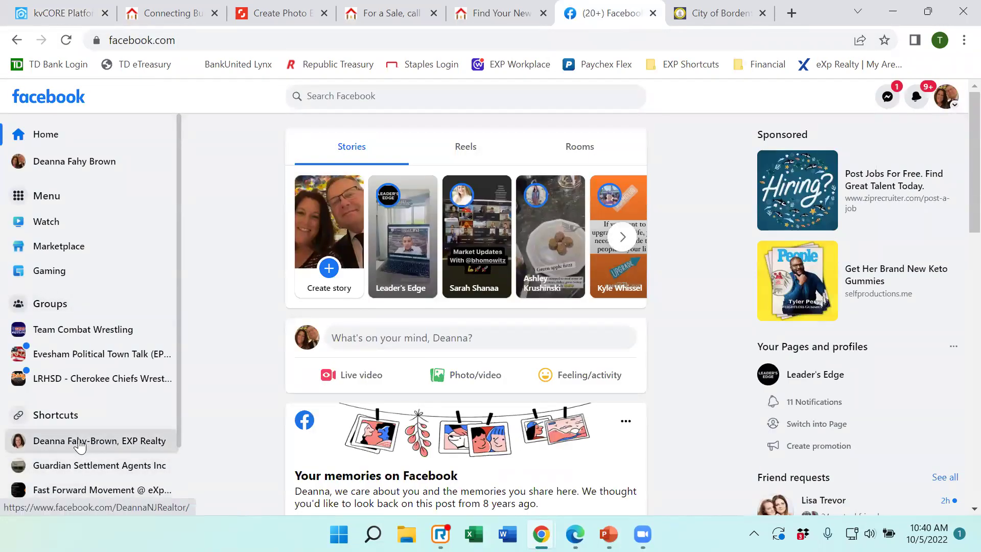
# From the business Page, go to Settings > Messaging and start 'Add Messenger to your website'.
pyautogui.click(80, 442)
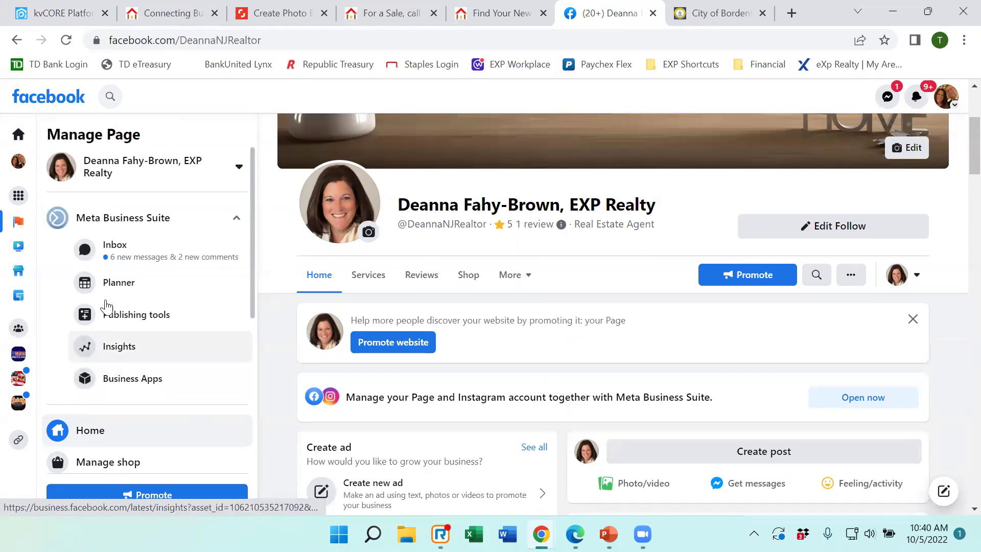
pyautogui.scroll(-4, 175, 280)
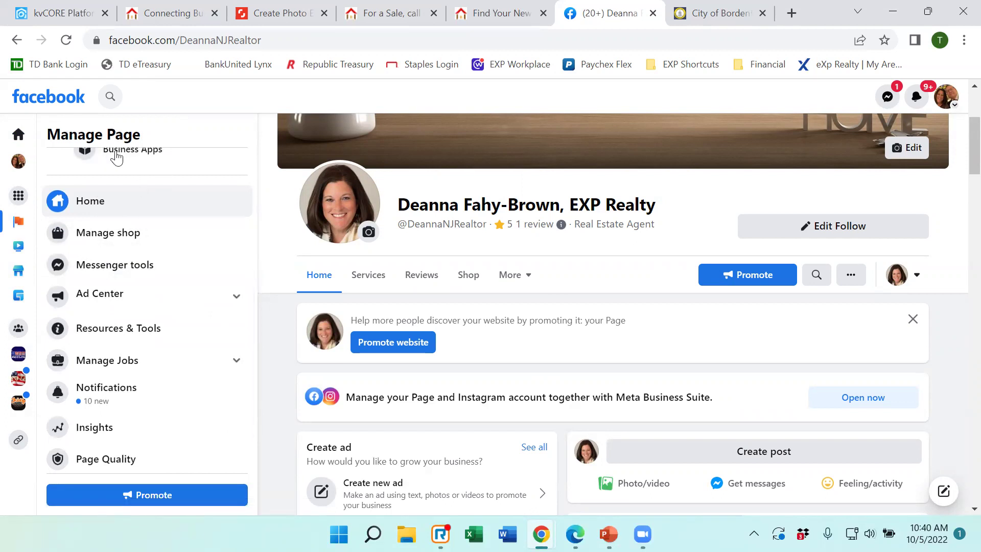
pyautogui.scroll(-2, 115, 154)
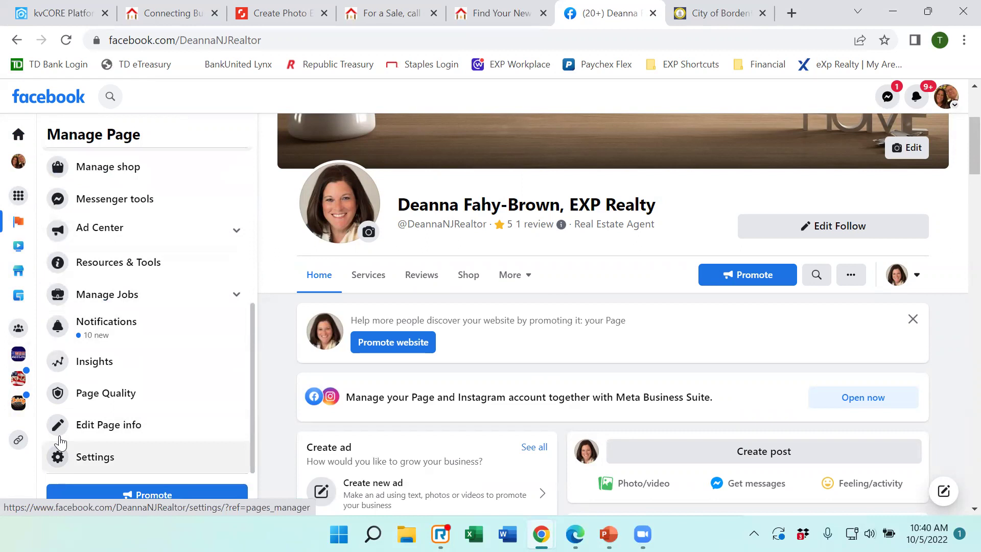
pyautogui.click(60, 442)
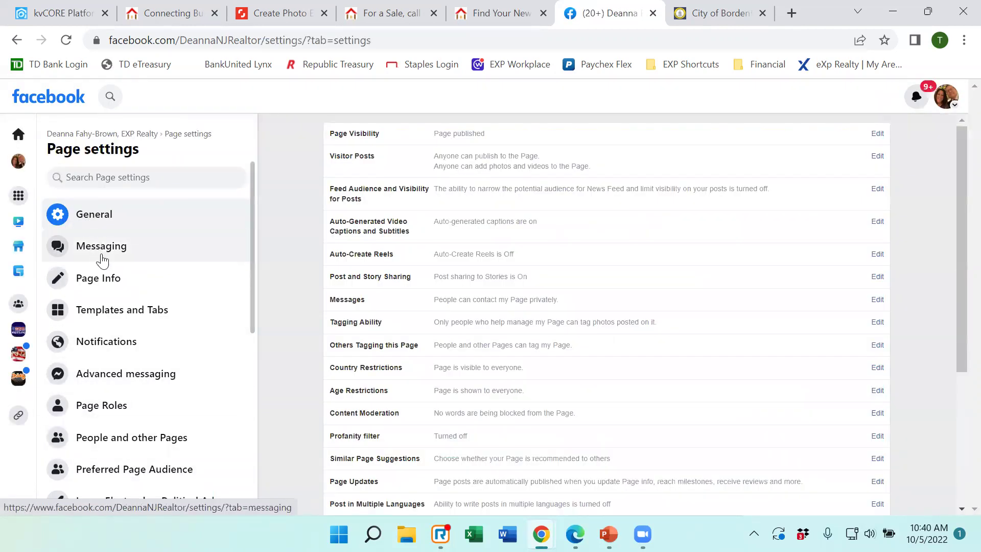
pyautogui.click(108, 250)
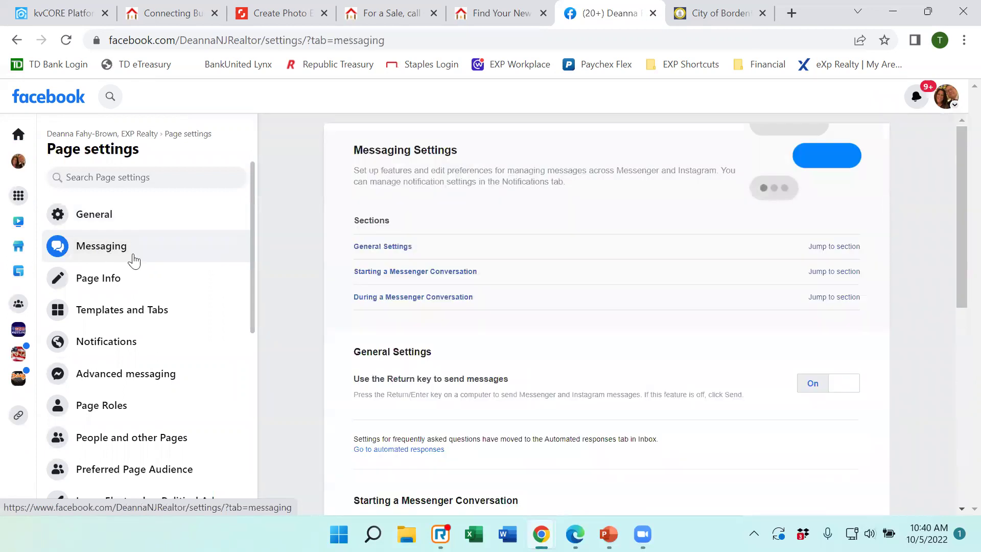
pyautogui.scroll(-5, 507, 222)
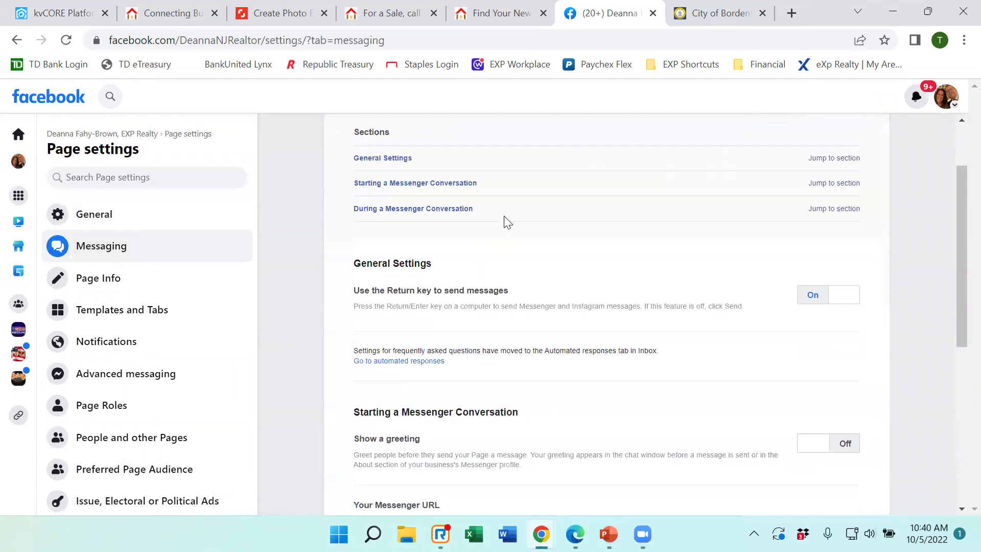
pyautogui.scroll(-4, 505, 220)
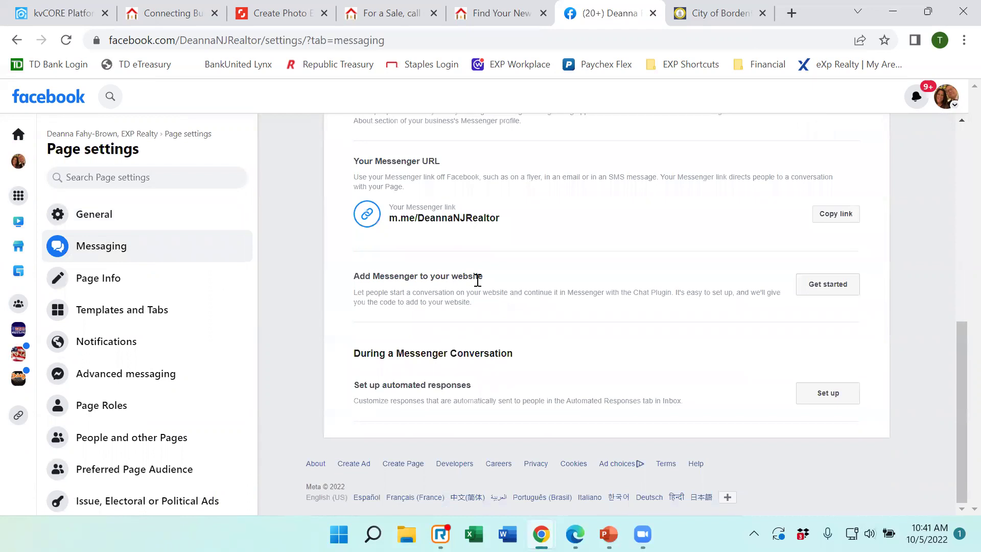
pyautogui.click(820, 284)
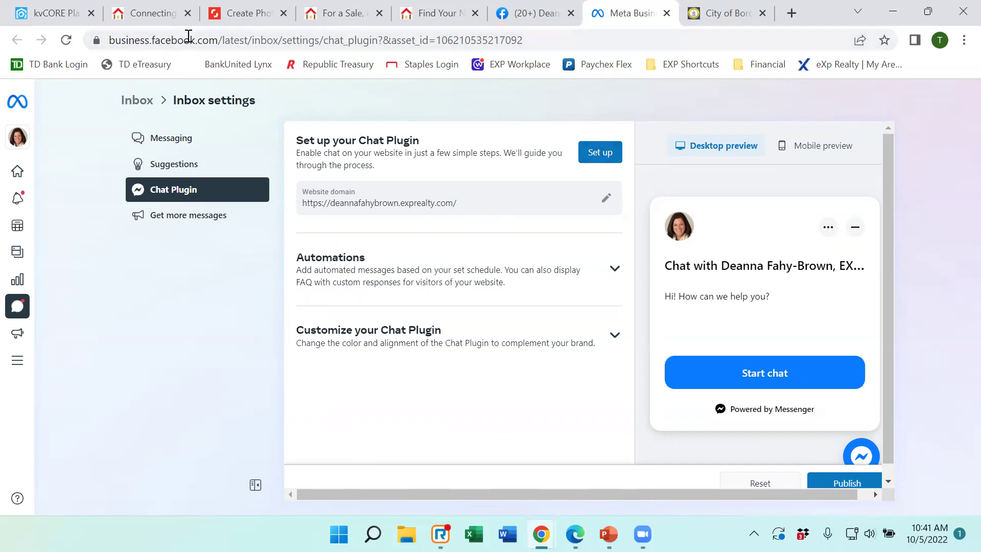
# Compare the Chat Plugin domain with the live site's address, then return to kvCORE's Custom Chat Widget.
pyautogui.click(149, 15)
pyautogui.moveTo(317, 40); pyautogui.dragTo(99, 45)
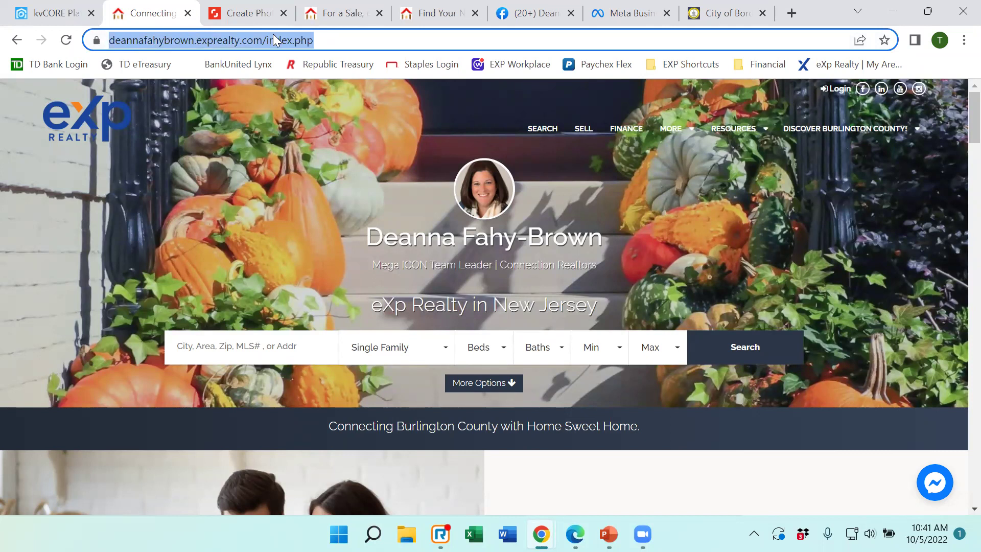
pyautogui.click(634, 12)
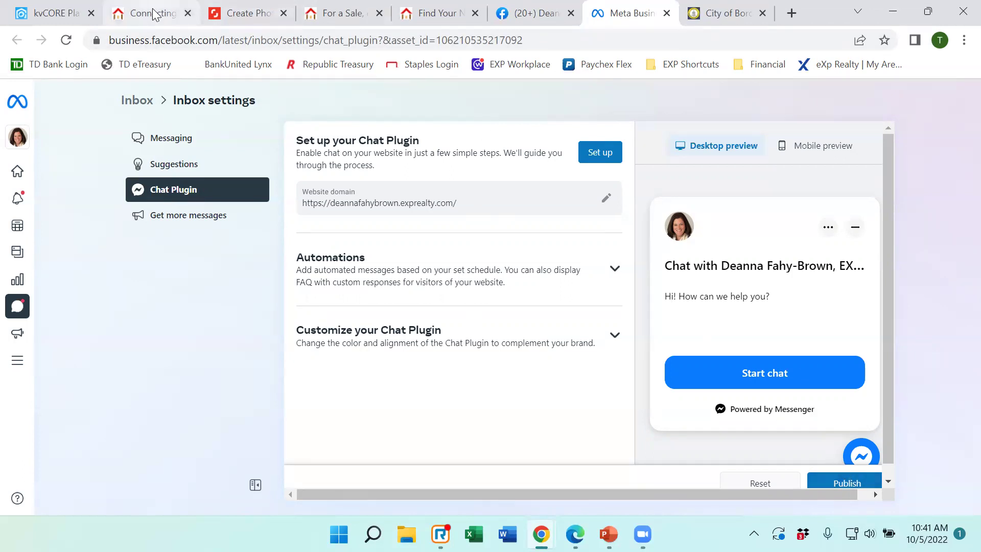
pyautogui.click(75, 14)
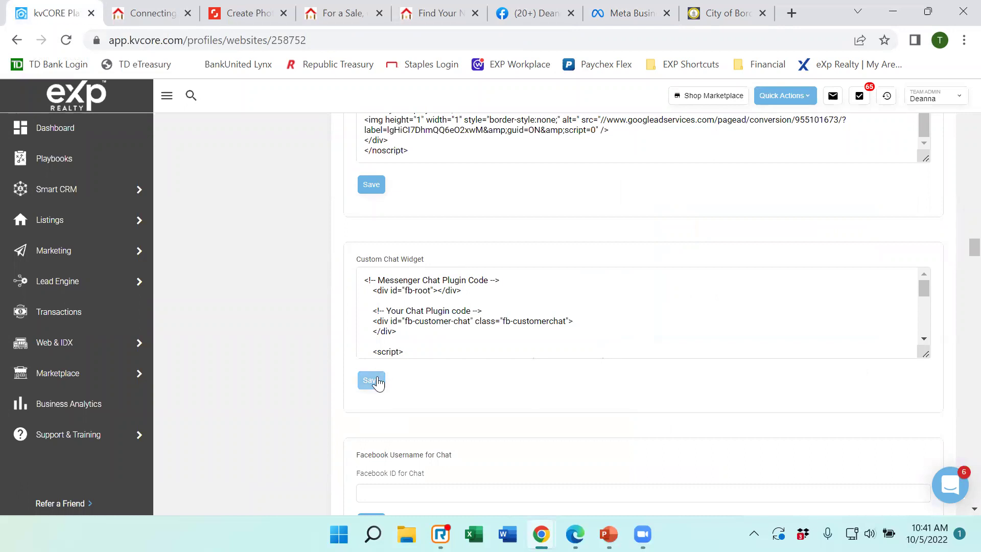
pyautogui.click(151, 16)
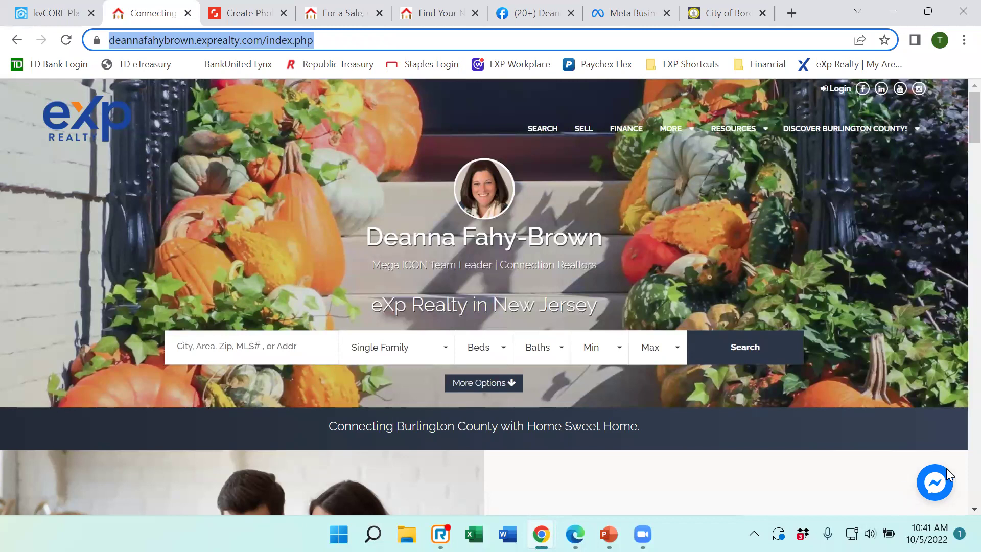
pyautogui.click(934, 483)
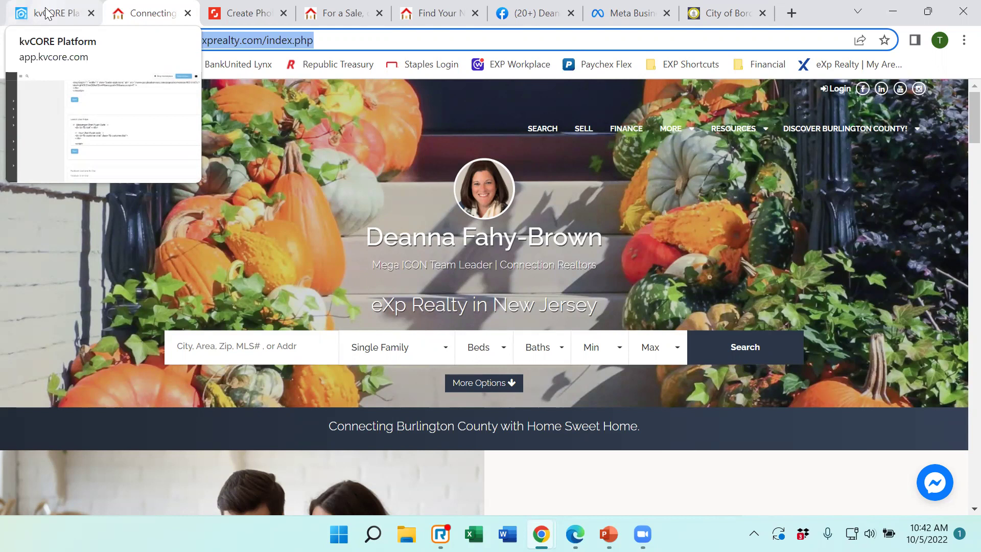
pyautogui.click(46, 12)
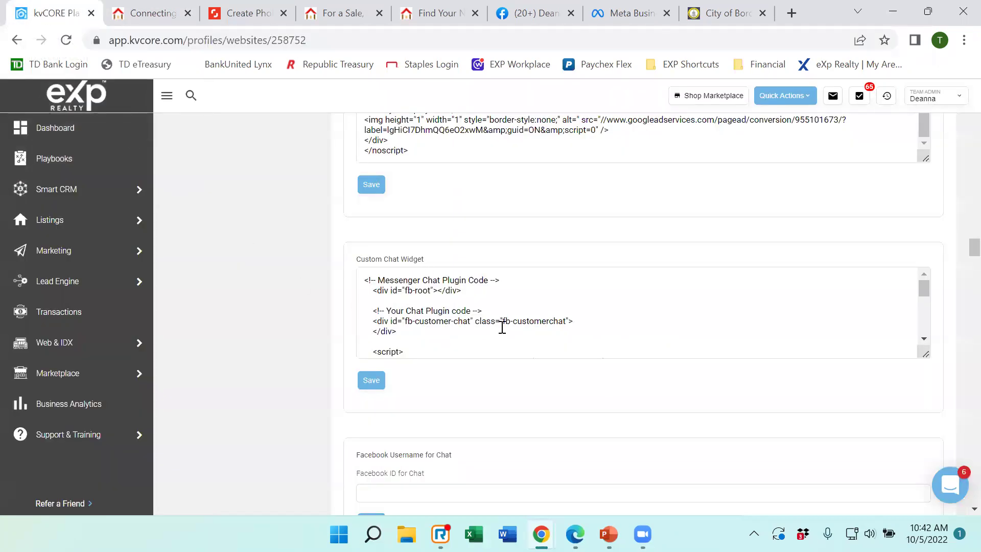
pyautogui.scroll(-1, 613, 377)
pyautogui.scroll(-1, 613, 377)
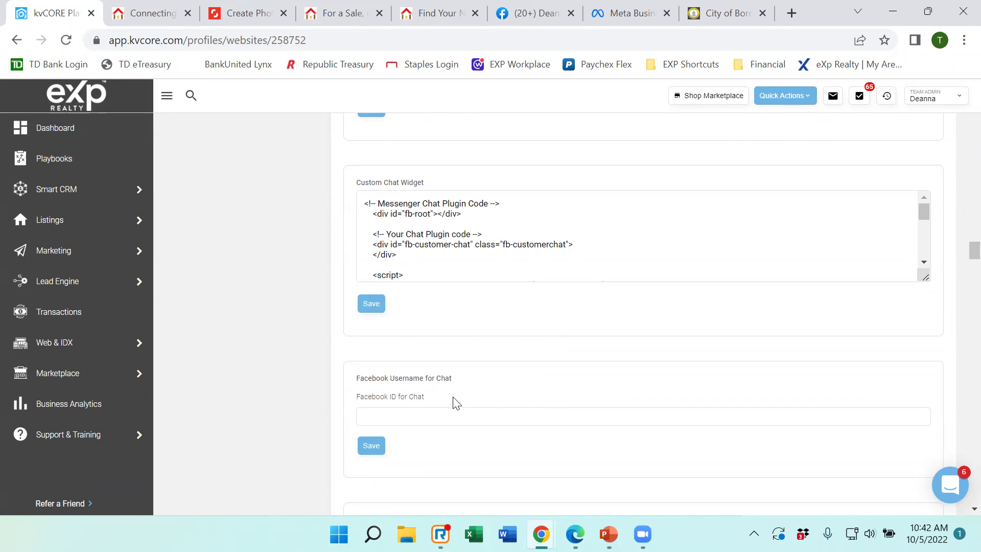
pyautogui.click(139, 13)
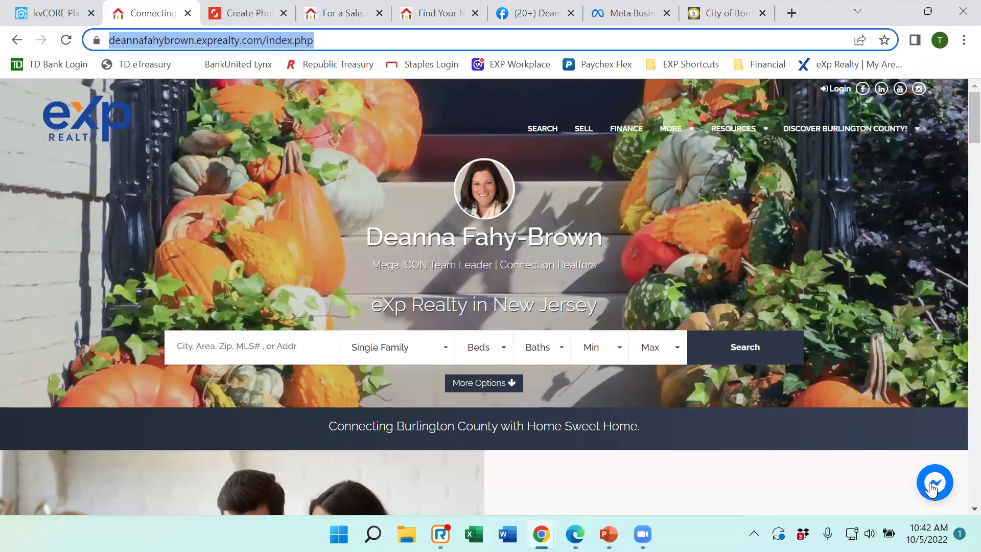
pyautogui.click(932, 487)
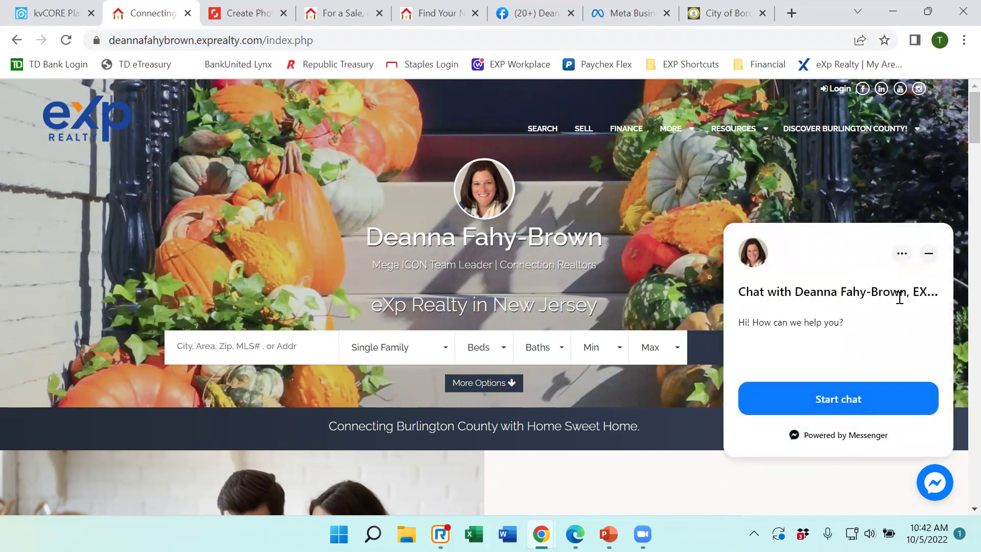
pyautogui.click(56, 12)
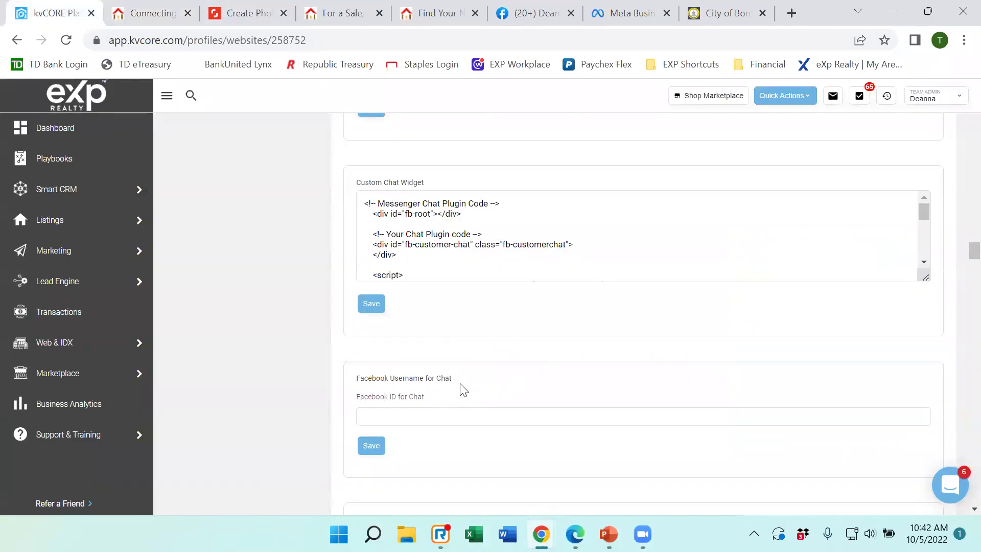
# Save the Additional Address and CCPA Contact Phone settings, then scroll down to Testimonials.
pyautogui.scroll(-5, 470, 380)
pyautogui.scroll(-1, 475, 381)
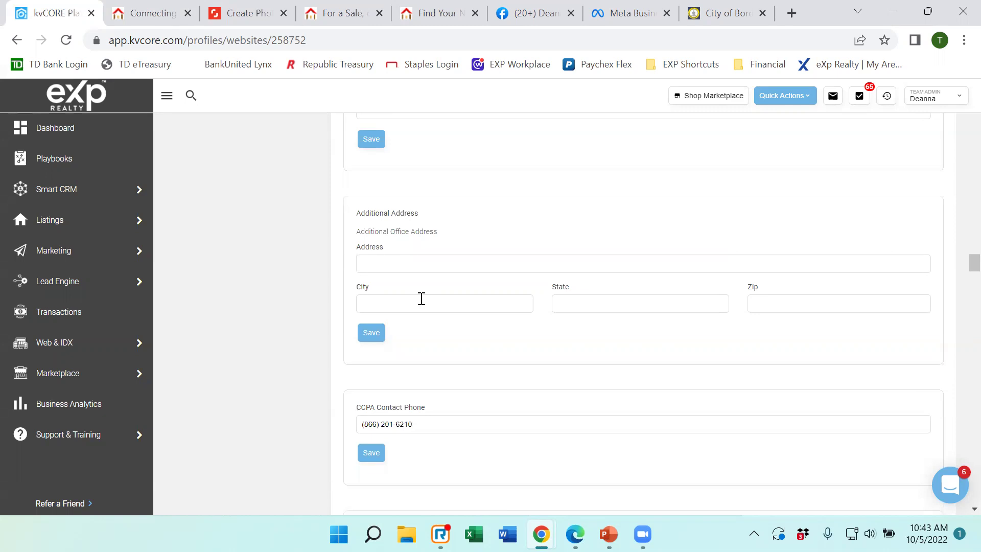
pyautogui.click(373, 334)
pyautogui.scroll(-1, 462, 327)
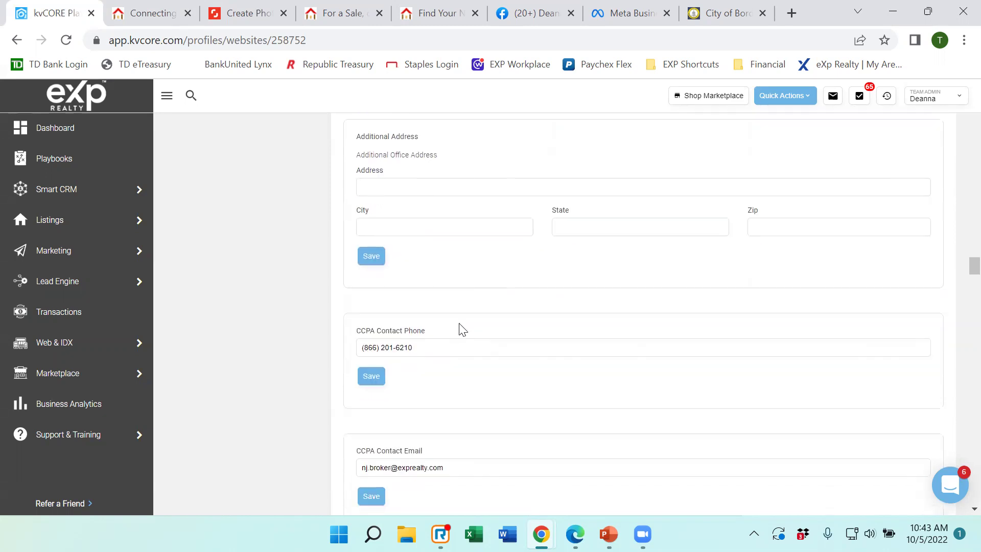
pyautogui.click(379, 381)
pyautogui.scroll(-3, 429, 345)
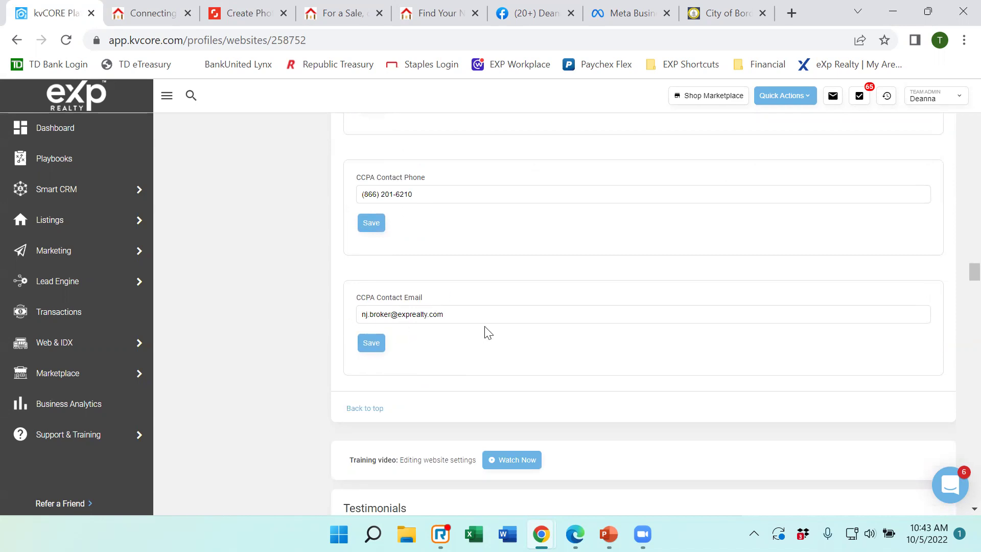
pyautogui.scroll(-3, 488, 332)
pyautogui.scroll(-3, 599, 299)
pyautogui.scroll(-2, 600, 303)
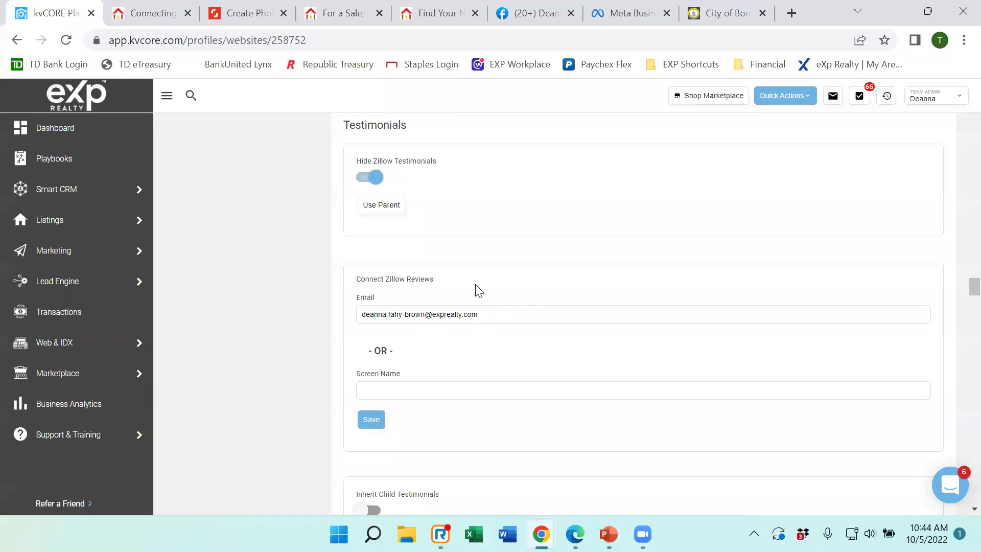
# Save the Connect Zillow Reviews screen name, then switch back to the live eXp agent homepage.
pyautogui.scroll(-1, 608, 306)
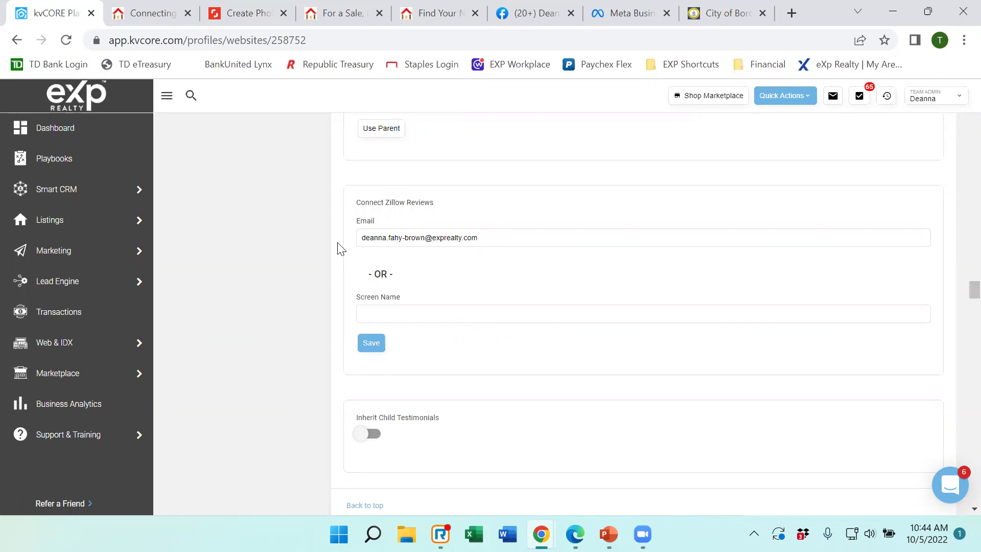
pyautogui.click(383, 310)
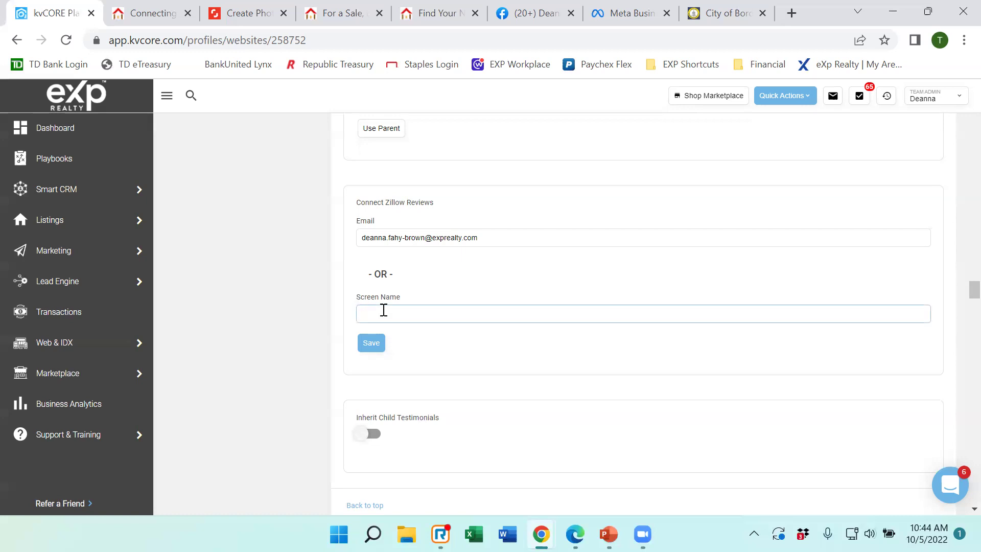
pyautogui.click(372, 342)
pyautogui.click(159, 16)
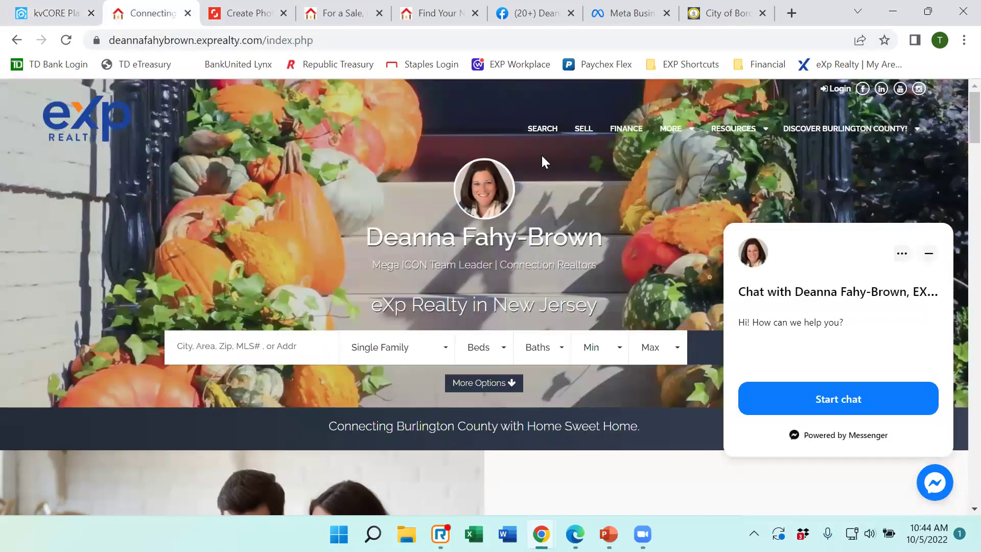
# View the live site's Testimonials page, then another agent's Zillow-review testimonials, and go back to kvCORE.
pyautogui.moveTo(660, 132)
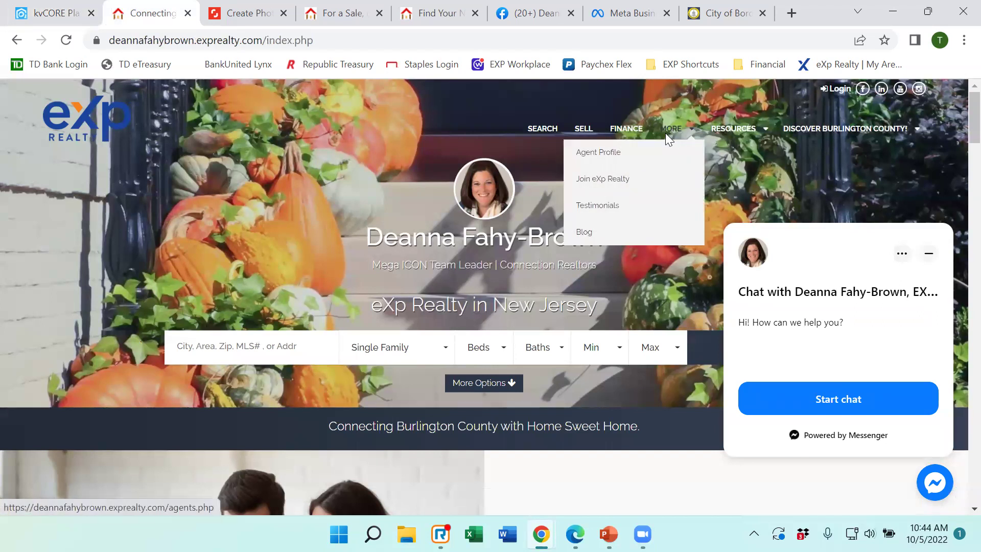
pyautogui.click(609, 210)
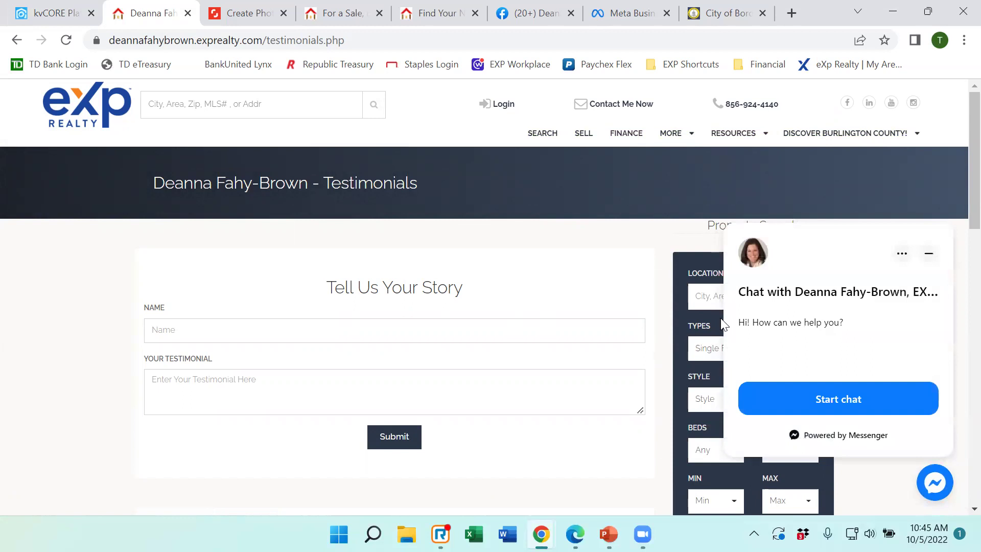
pyautogui.click(337, 21)
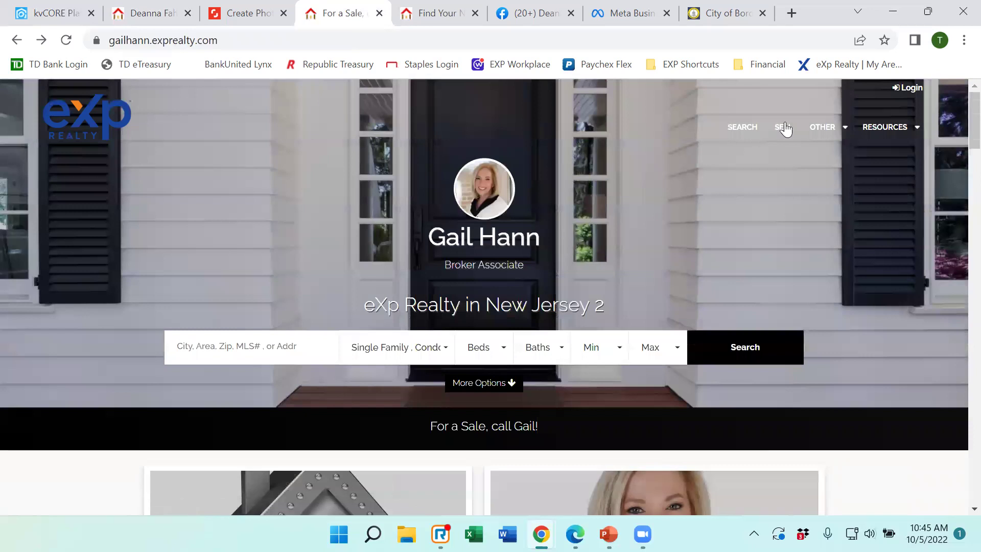
pyautogui.moveTo(822, 126)
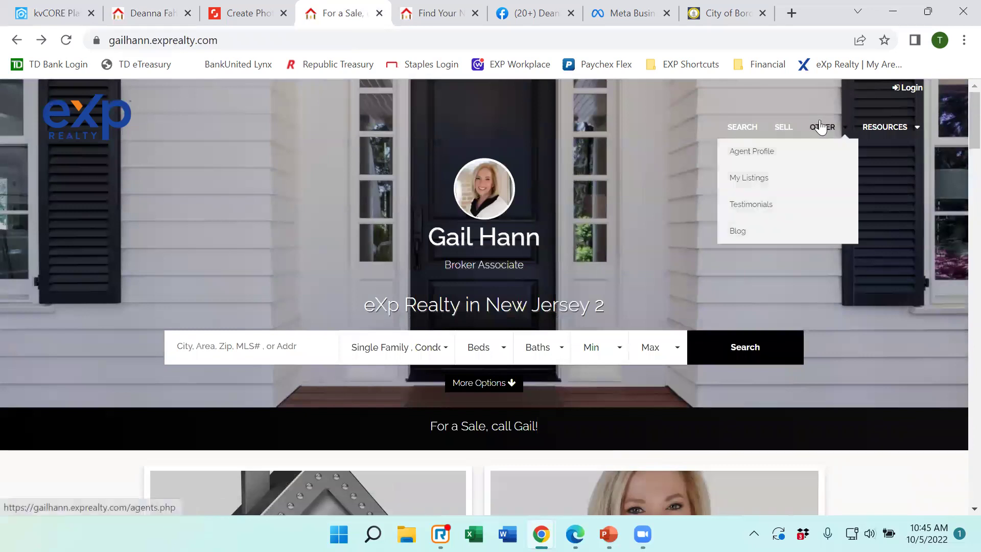
pyautogui.click(757, 204)
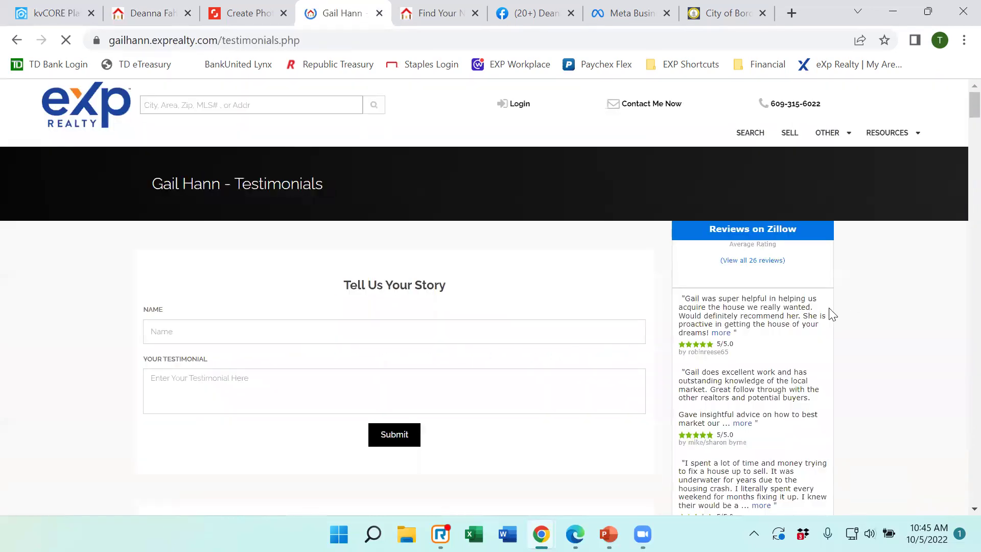
pyautogui.scroll(-1, 898, 278)
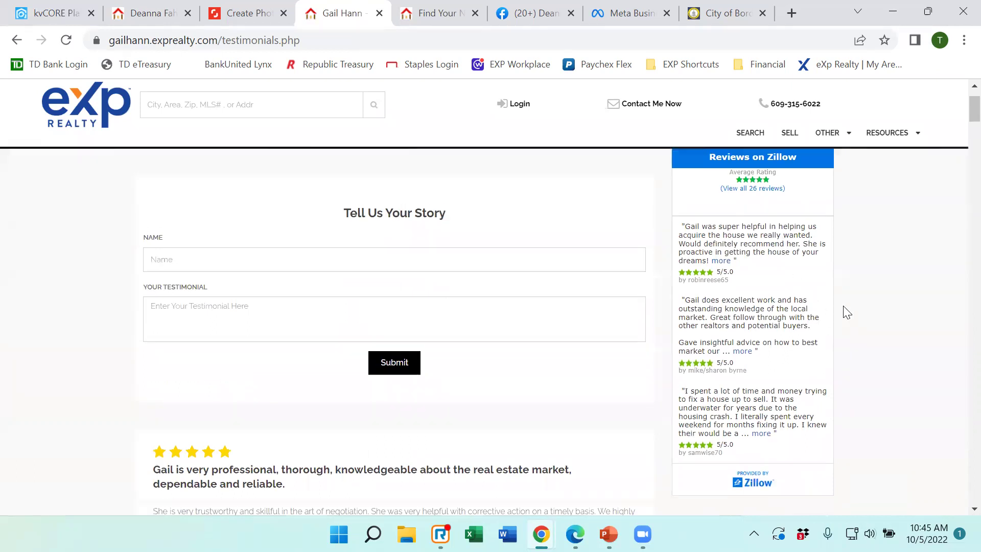
pyautogui.scroll(1, 846, 312)
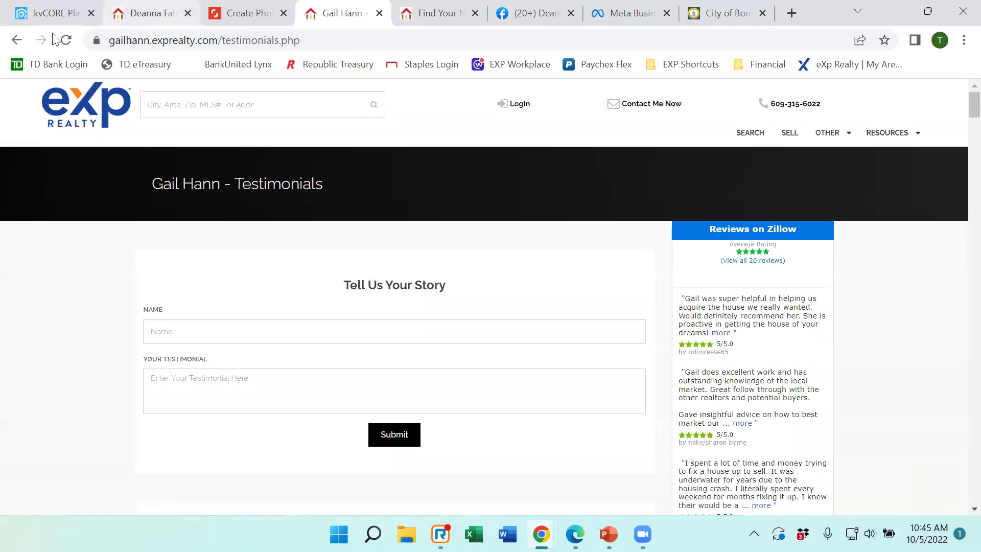
pyautogui.click(54, 13)
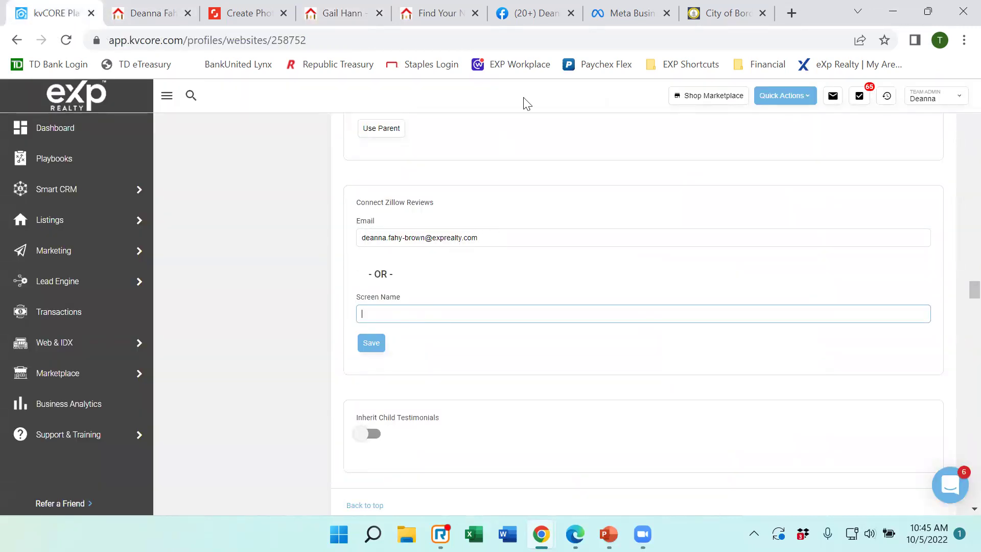
# Recheck the other agent's testimonials, the Hide Zillow Testimonials toggle, then the agent's live seller testimonials.
pyautogui.click(358, 13)
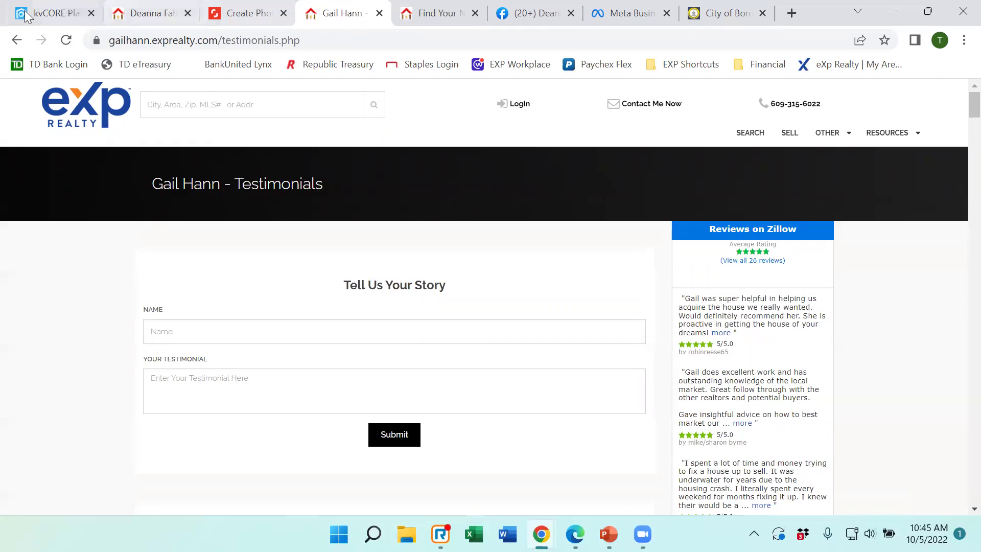
pyautogui.click(51, 13)
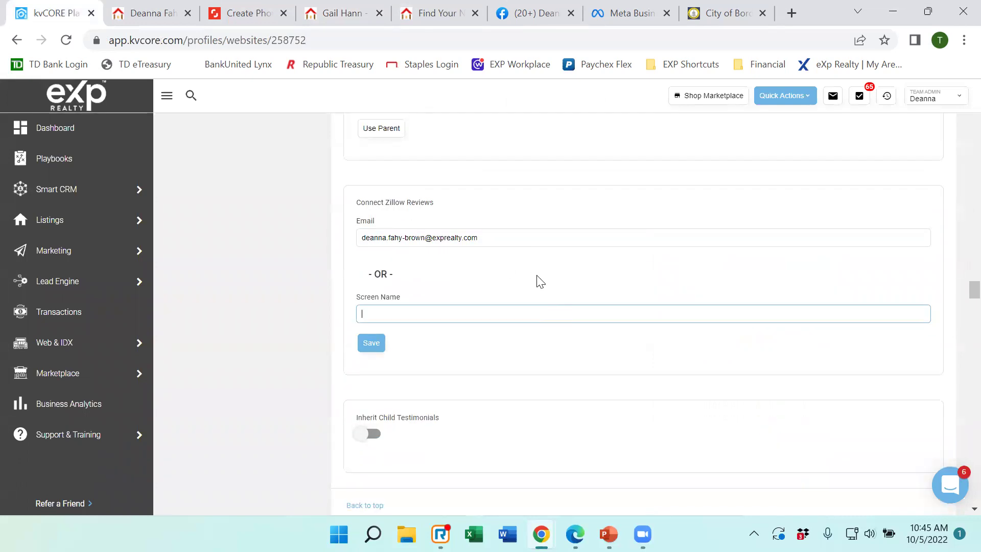
pyautogui.scroll(1, 537, 276)
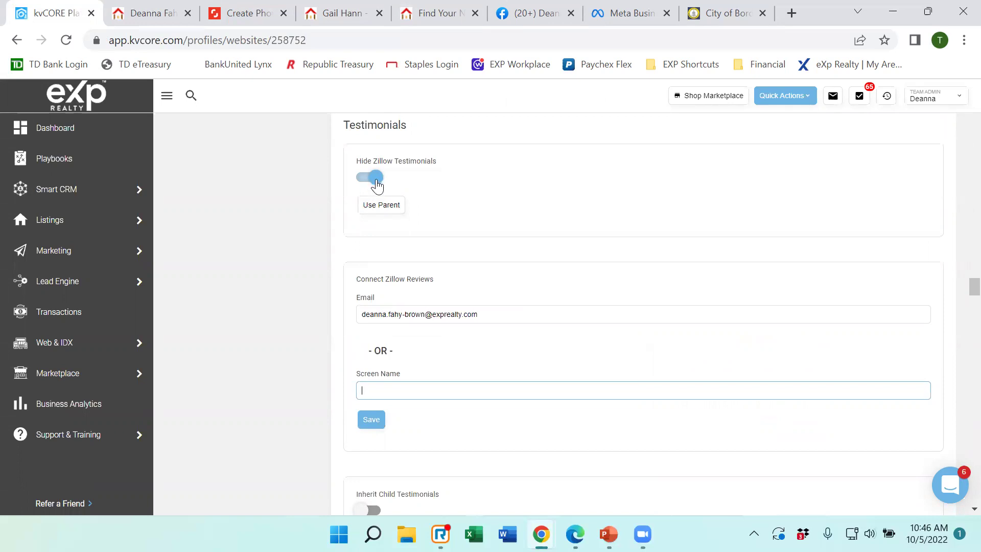
pyautogui.click(148, 15)
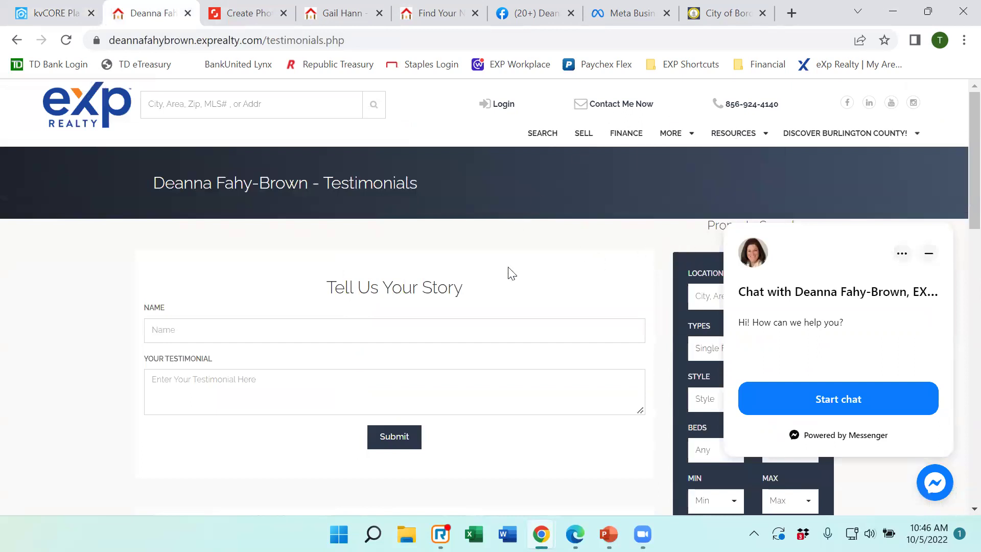
pyautogui.scroll(-6, 441, 274)
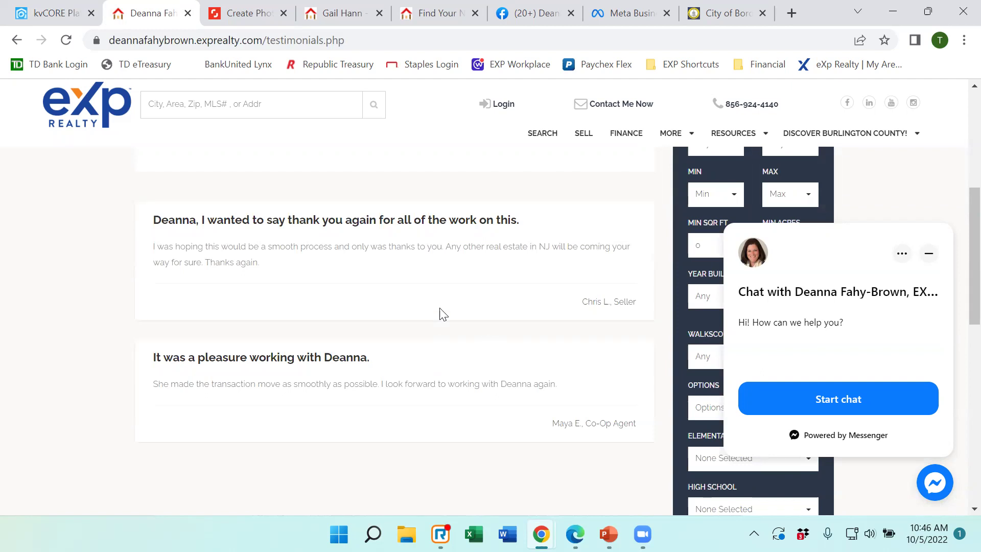
# Back in kvCORE settings, move past Inherit Child Testimonials to the Template's background video ID field.
pyautogui.moveTo(60, 12)
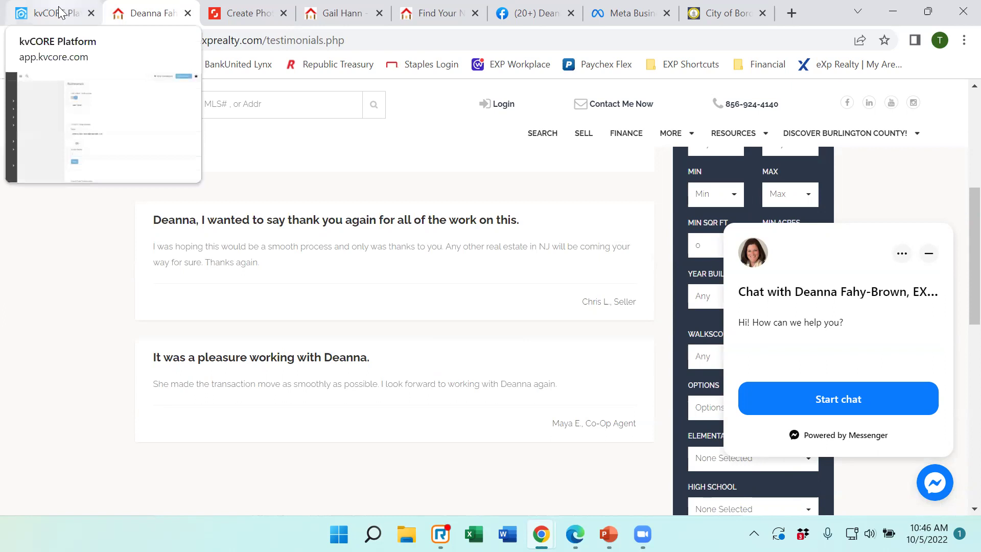
pyautogui.click(61, 14)
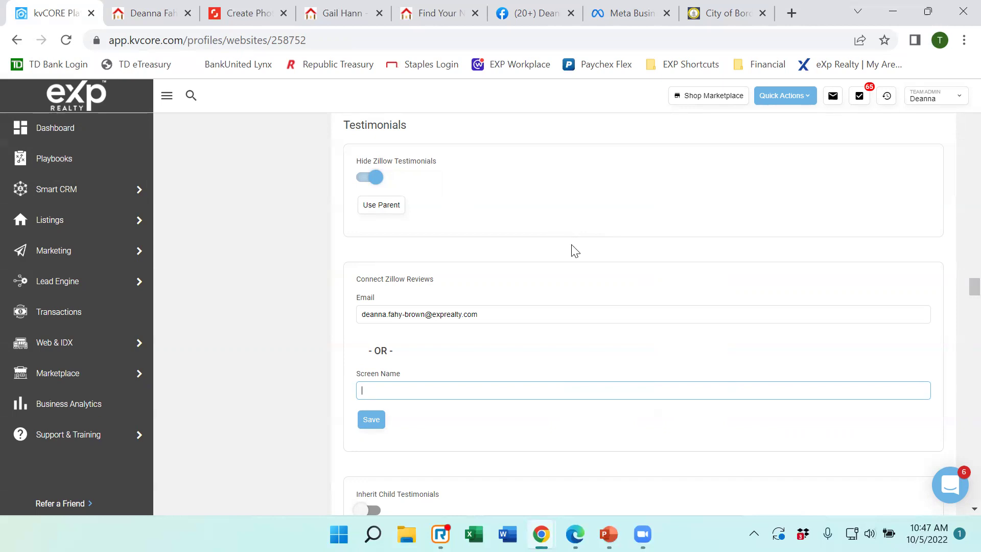
pyautogui.scroll(-3, 572, 250)
pyautogui.scroll(-3, 613, 250)
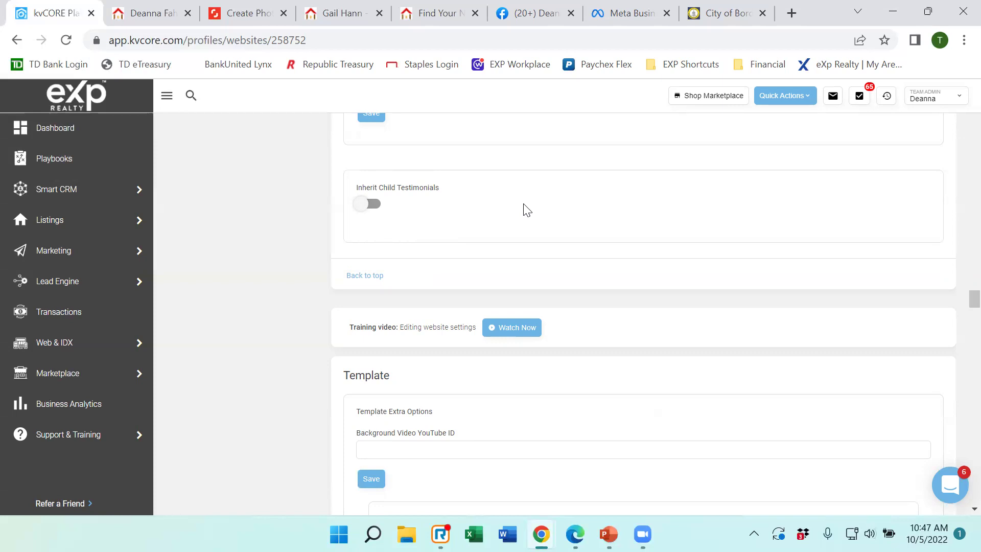
pyautogui.scroll(-1, 526, 209)
# Load the live site's home page via the eXp logo, then return to kvCORE's Template options.
pyautogui.scroll(-1, 575, 287)
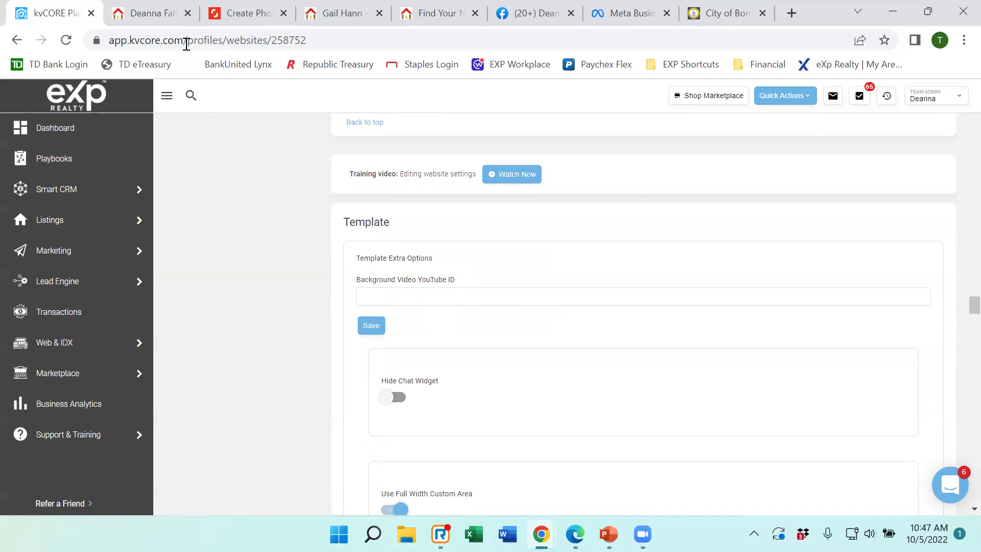
pyautogui.click(139, 13)
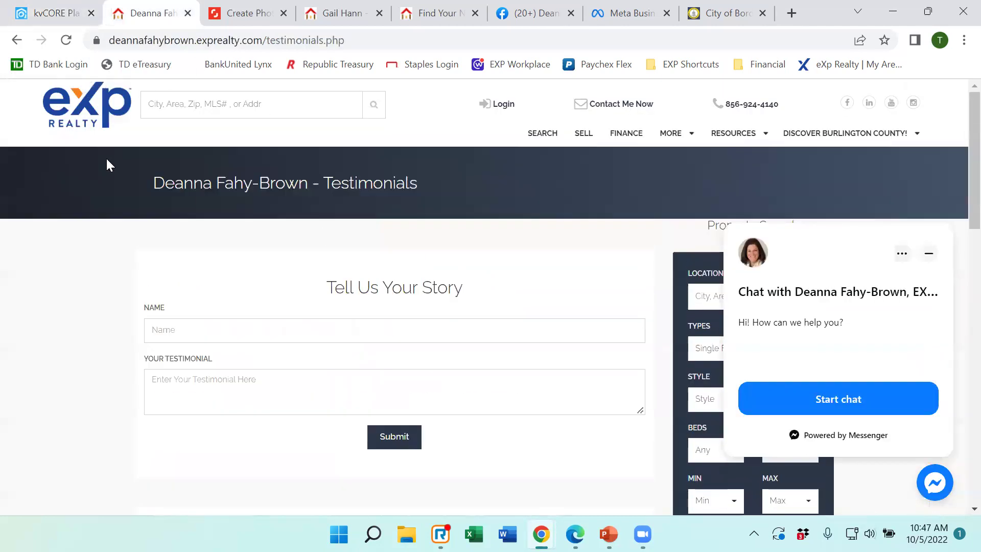
pyautogui.click(90, 114)
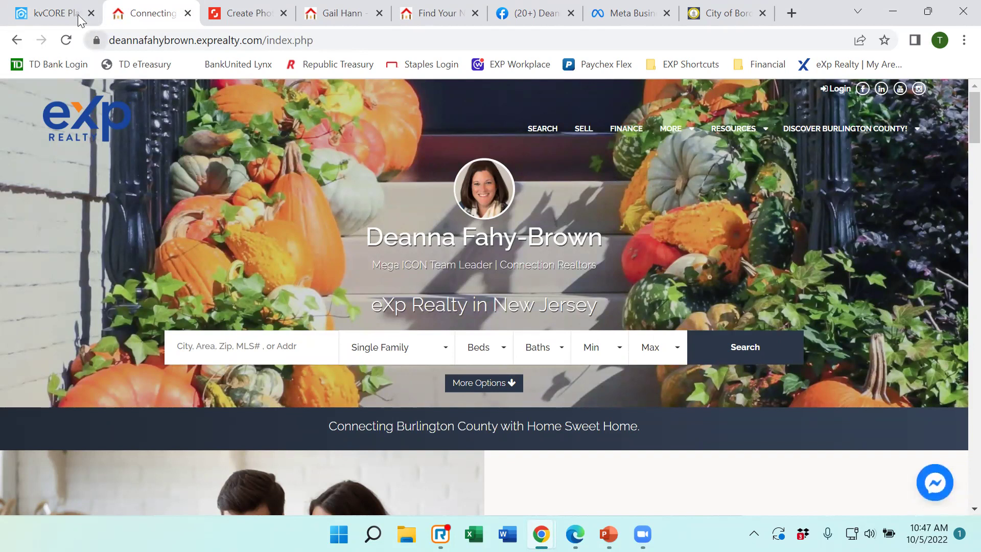
pyautogui.click(50, 16)
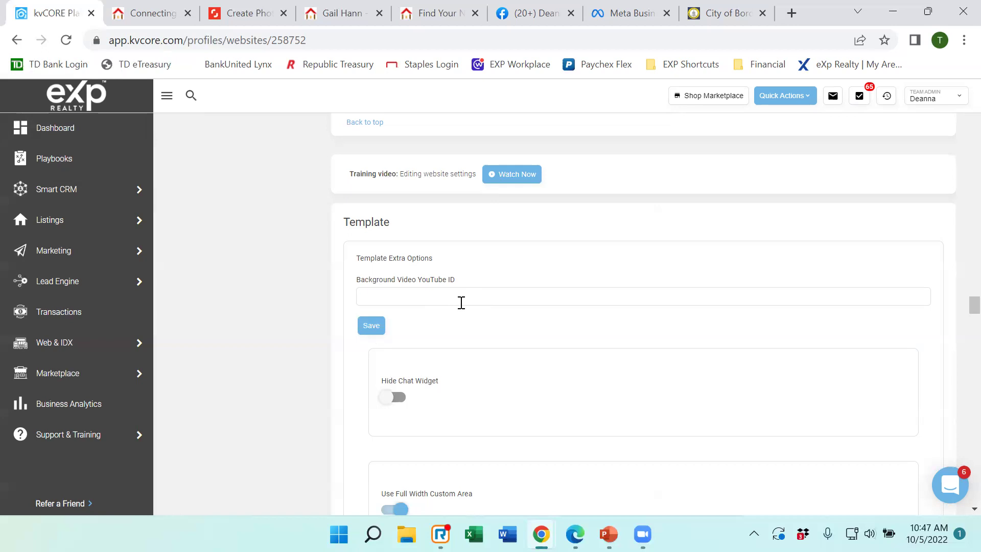
pyautogui.scroll(-3, 477, 289)
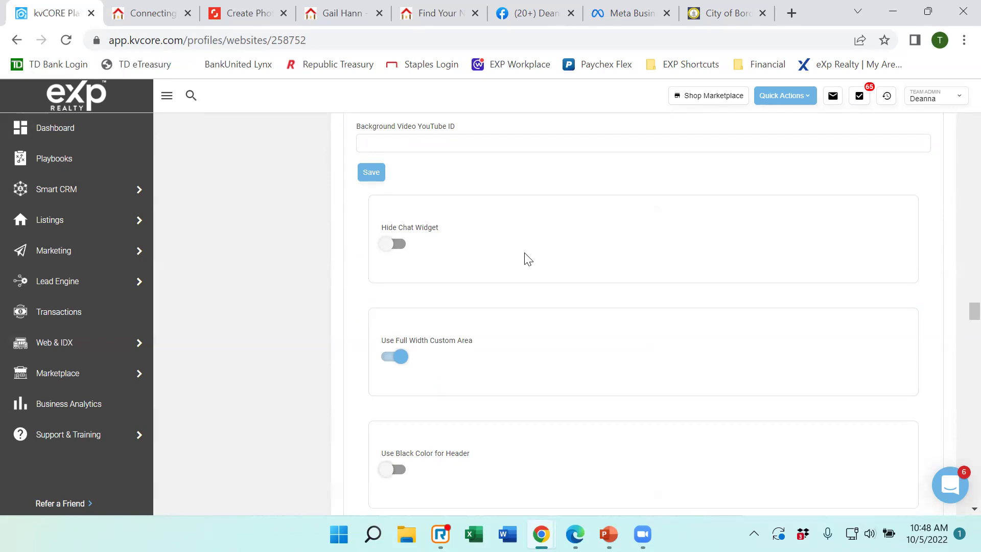
# Minimise the Messenger chat popup on the live home page and return to kvCORE's Hide Chat Widget setting.
pyautogui.scroll(-2, 526, 260)
pyautogui.scroll(2, 597, 307)
pyautogui.click(147, 14)
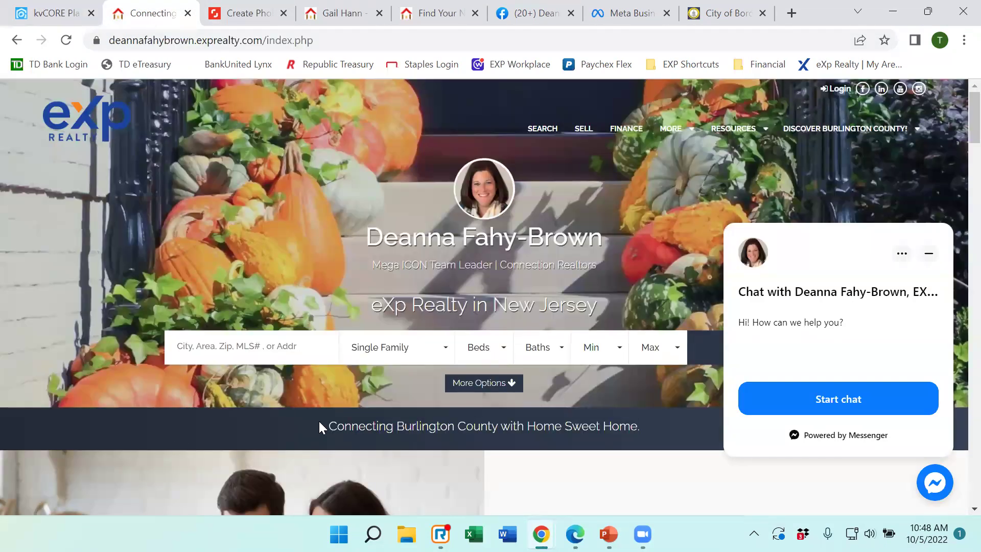
pyautogui.click(927, 256)
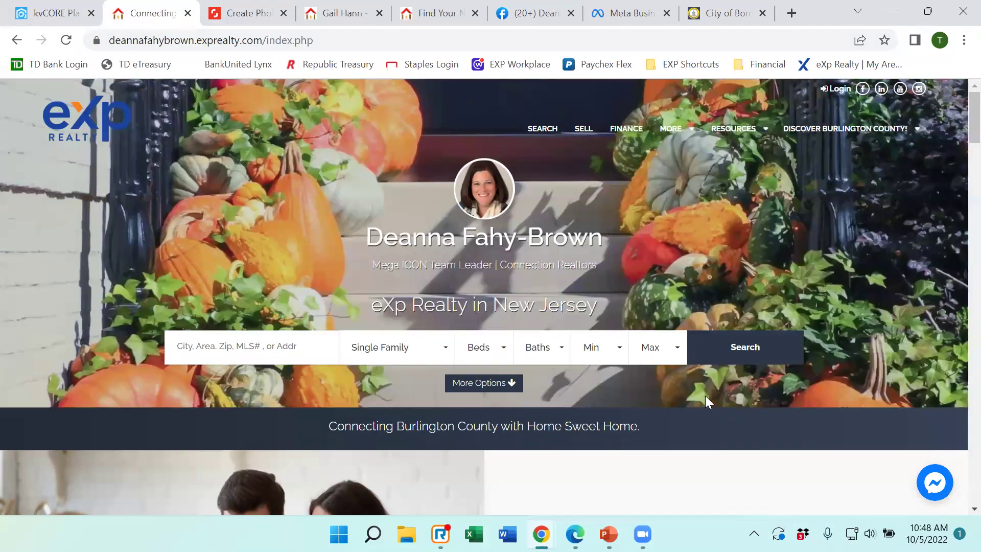
pyautogui.scroll(-3, 705, 395)
pyautogui.click(40, 12)
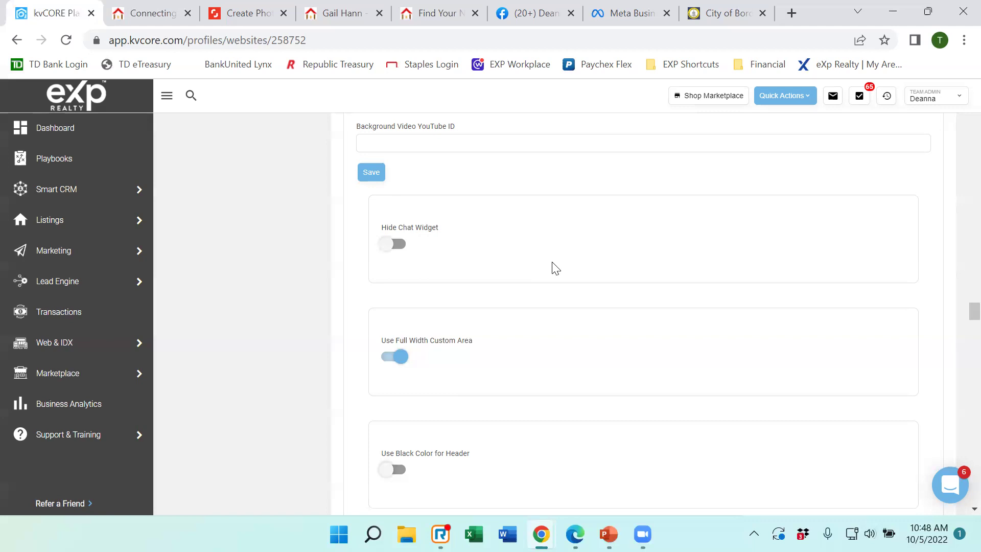
# Open the property search on the live agent website.
pyautogui.scroll(-3, 555, 268)
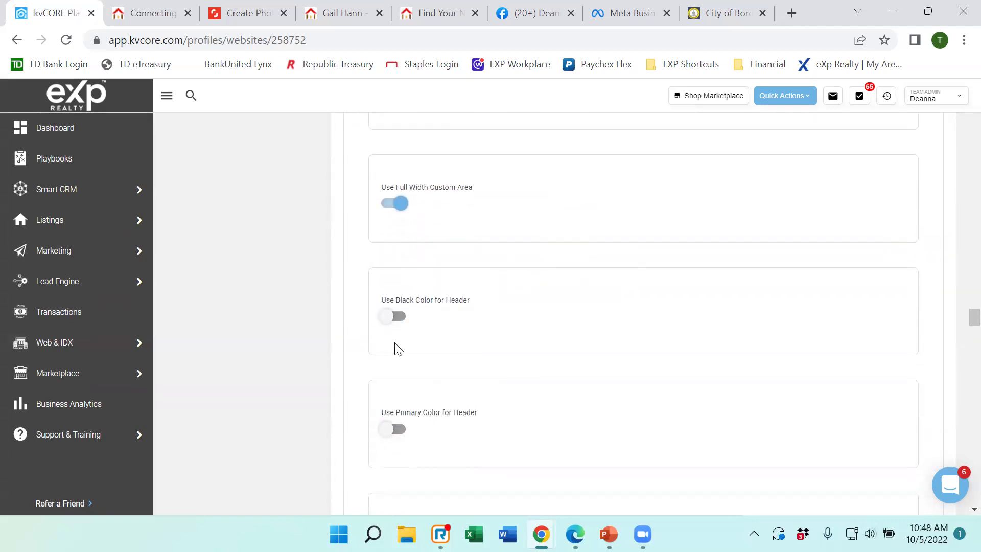
pyautogui.click(182, 7)
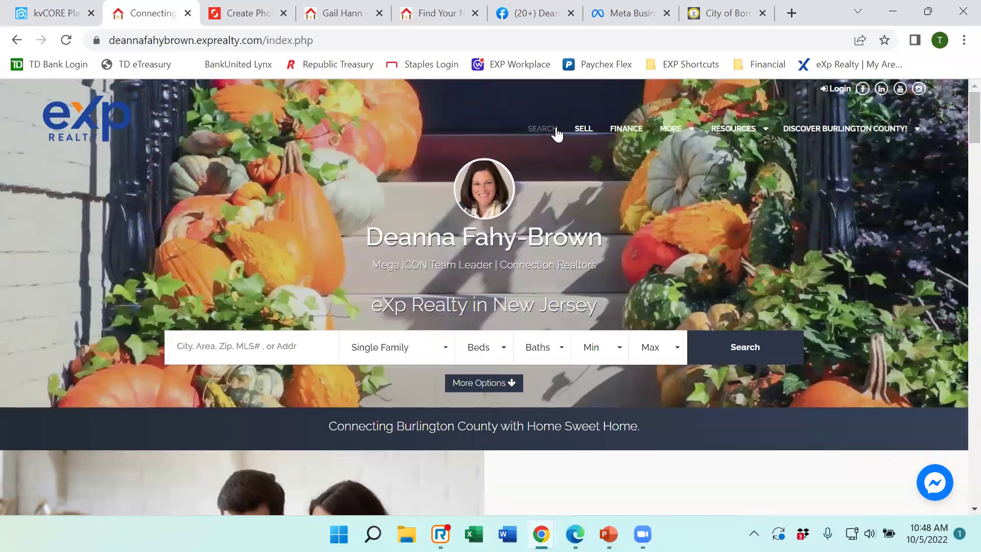
pyautogui.click(552, 134)
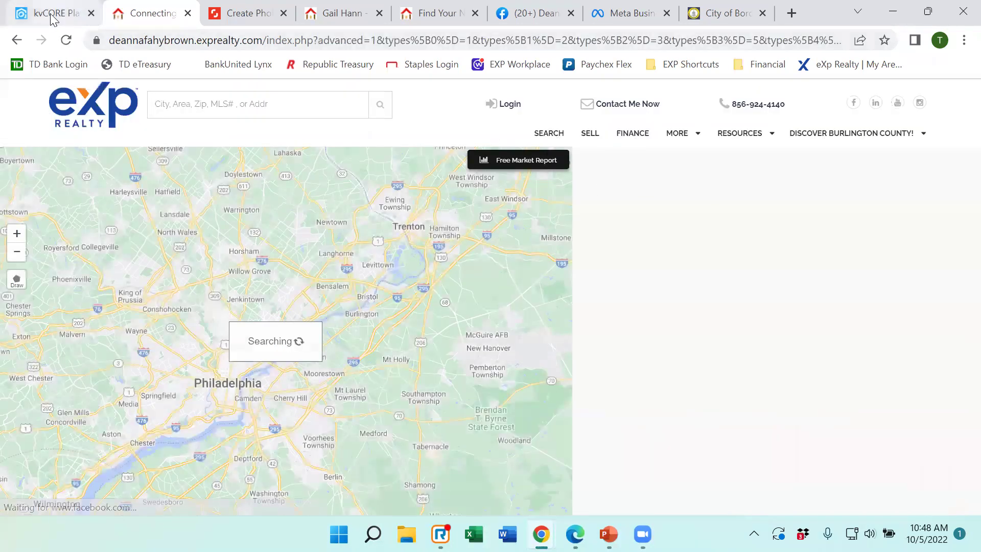
pyautogui.click(51, 13)
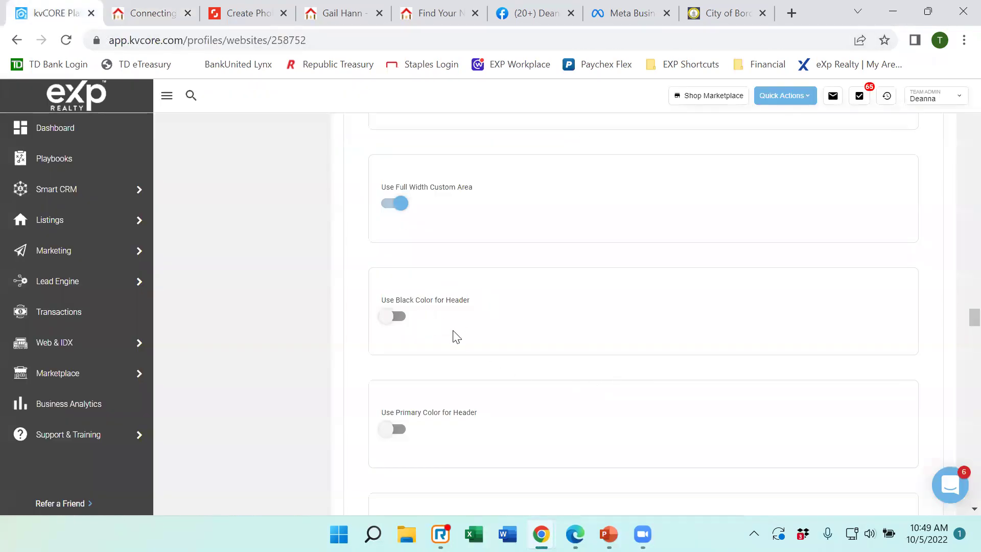
# Compare the live search results against kvCORE's Hide Office Name, Square Agent Cover and Dark Background toggles.
pyautogui.click(137, 12)
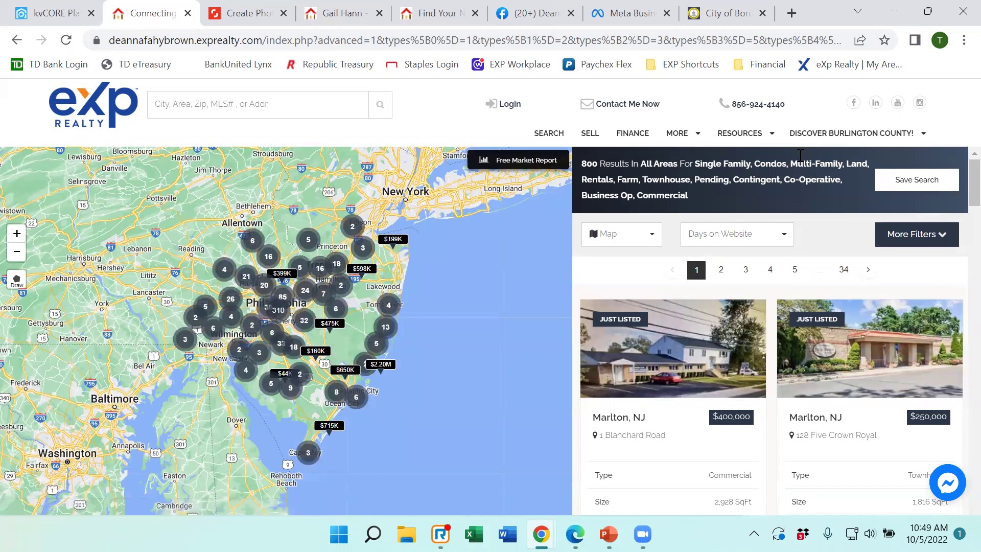
pyautogui.click(36, 10)
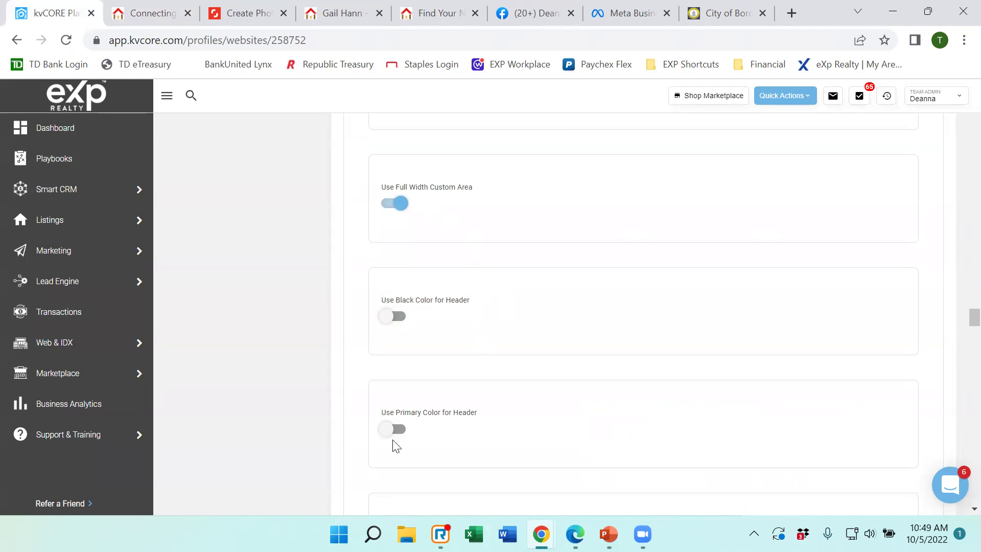
pyautogui.scroll(-3, 510, 393)
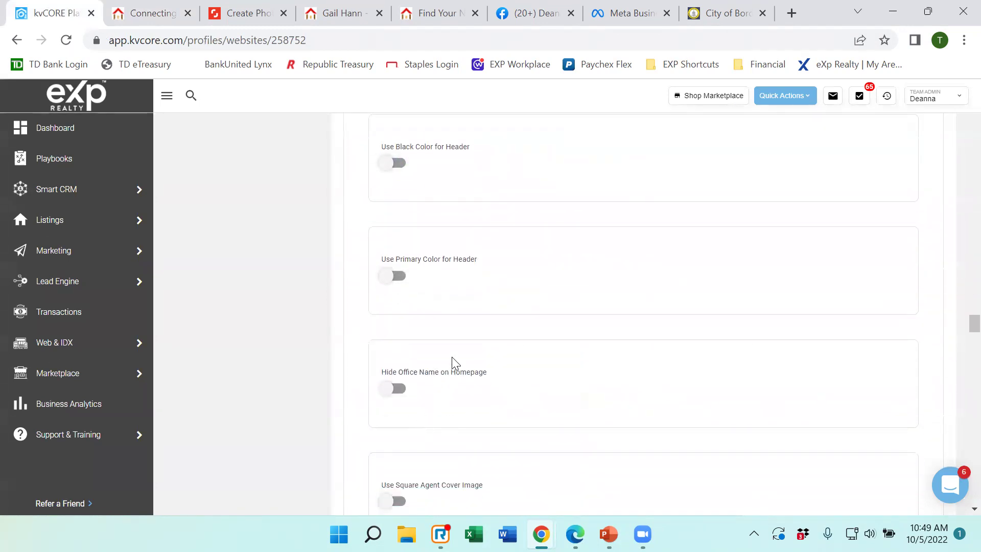
pyautogui.click(153, 15)
pyautogui.click(77, 16)
pyautogui.click(148, 18)
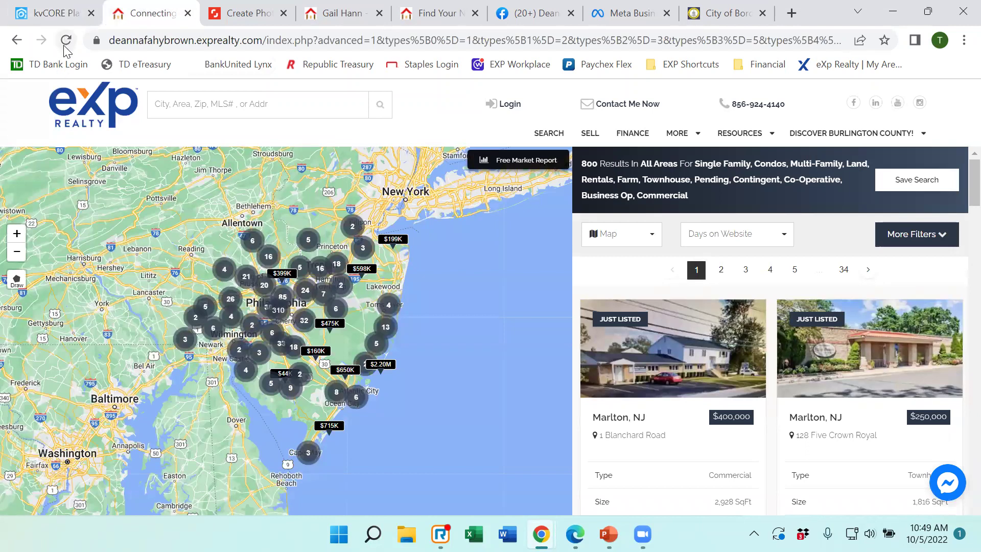
pyautogui.click(50, 15)
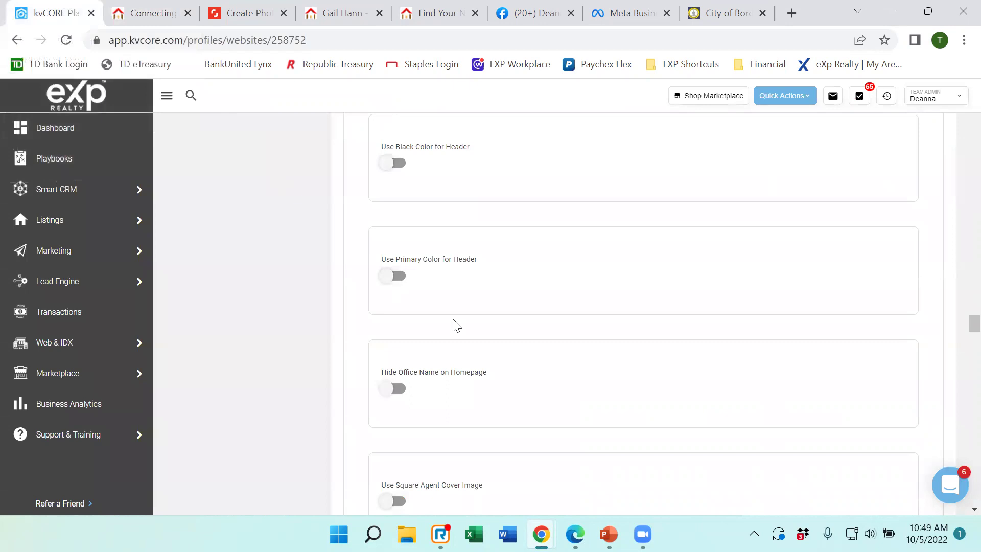
pyautogui.scroll(-5, 522, 292)
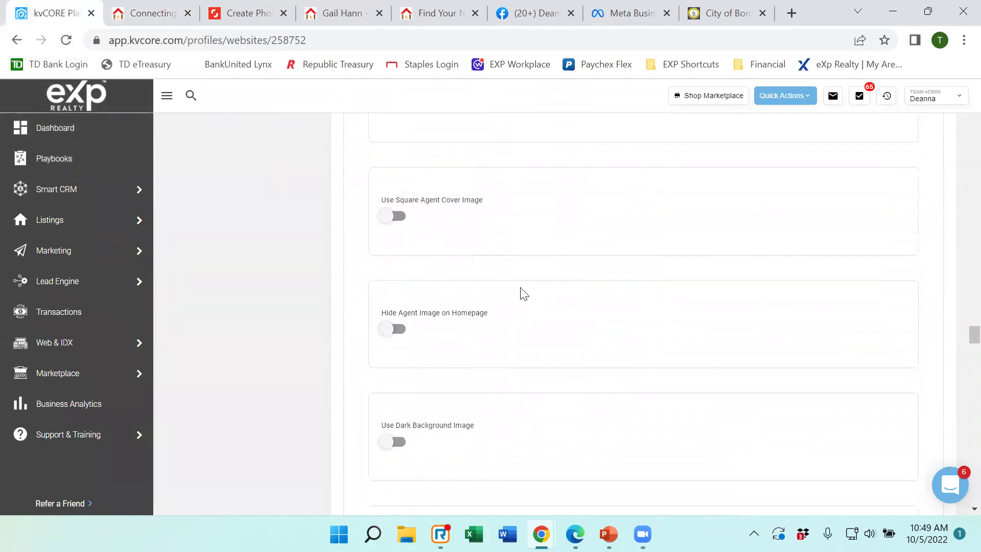
# Bring back the live site's property search map showing 800 results.
pyautogui.click(133, 21)
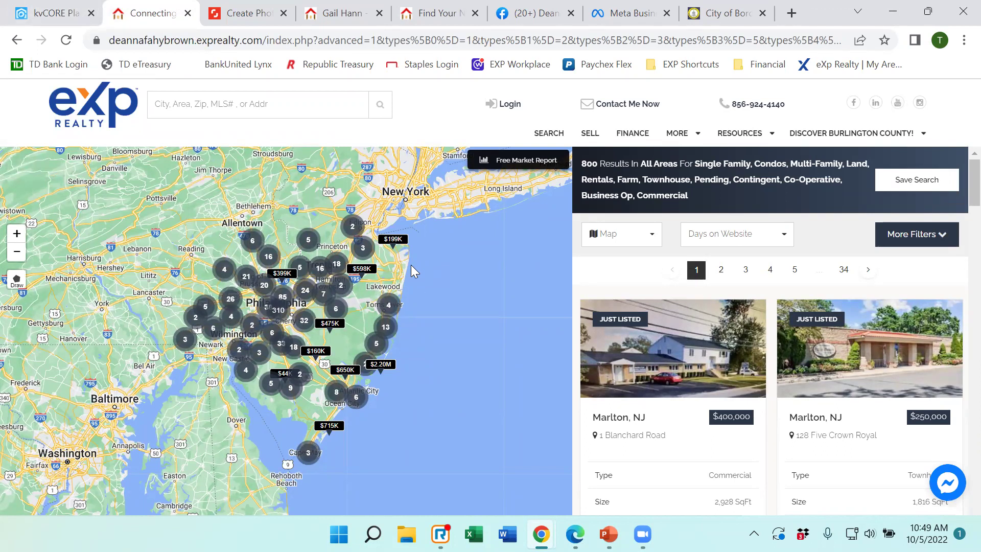
pyautogui.moveTo(685, 316)
# Return to the agent home page and look down to the footer and back up to Instant Listing Alerts.
pyautogui.click(100, 100)
pyautogui.scroll(-4, 738, 394)
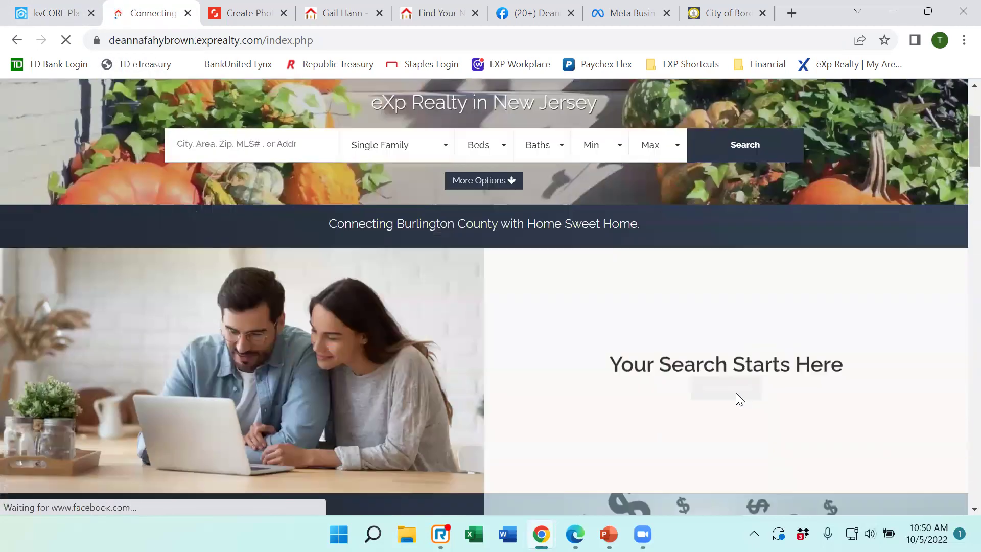
pyautogui.scroll(-20, 736, 393)
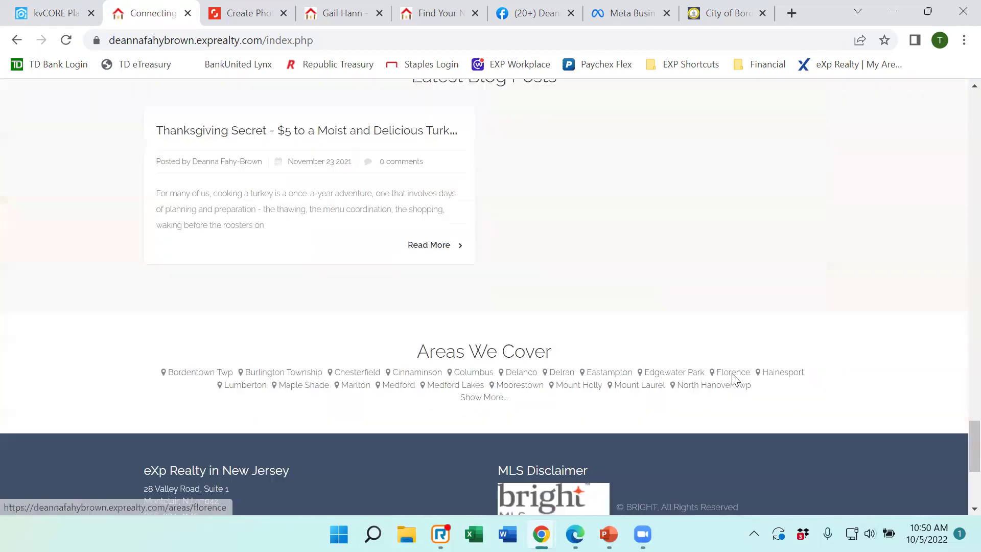
pyautogui.scroll(-5, 733, 378)
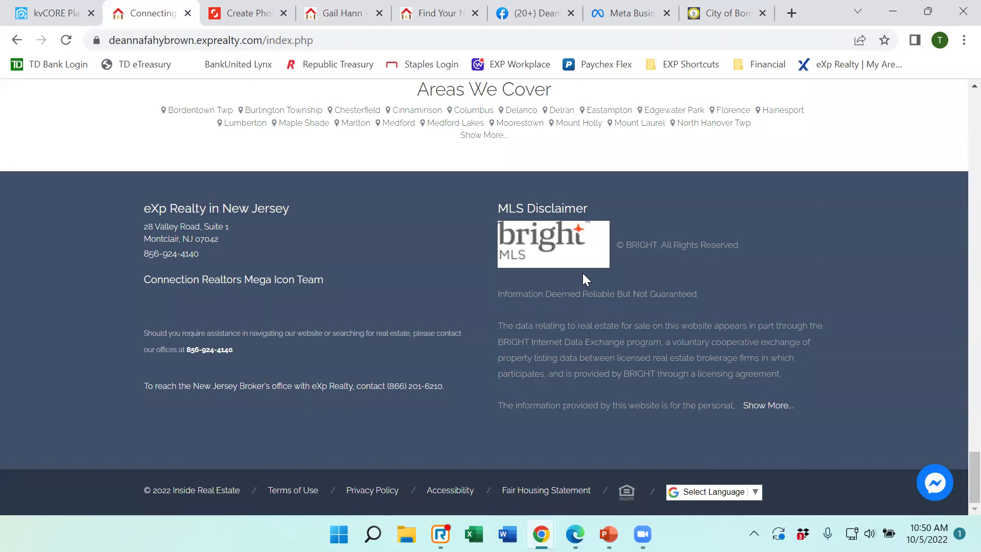
pyautogui.scroll(8, 652, 310)
pyautogui.scroll(10, 649, 313)
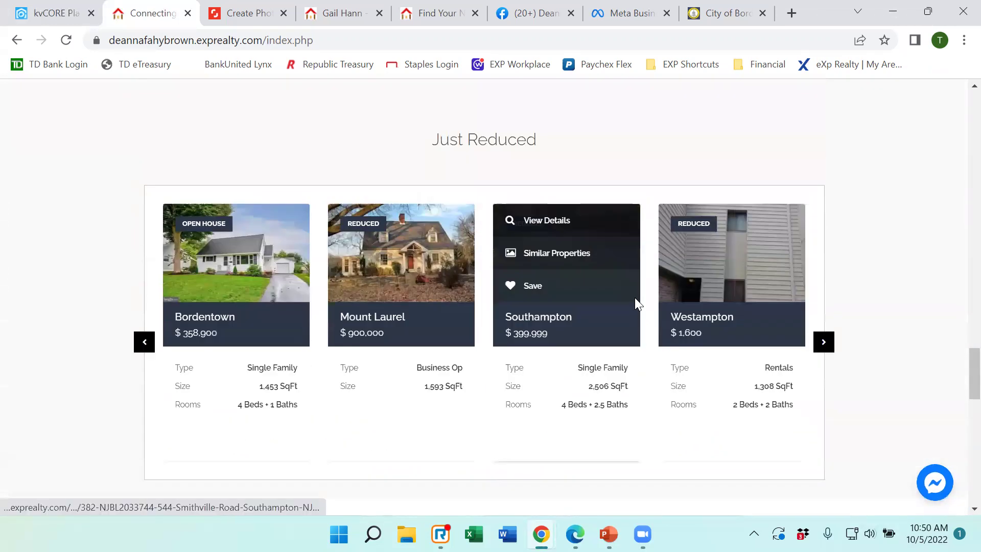
pyautogui.scroll(6, 507, 280)
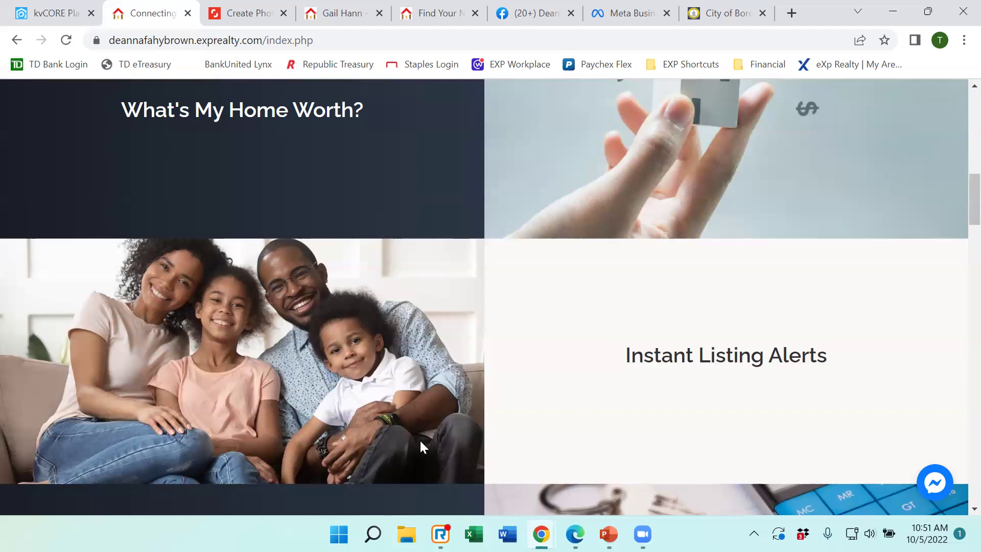
pyautogui.moveTo(569, 387)
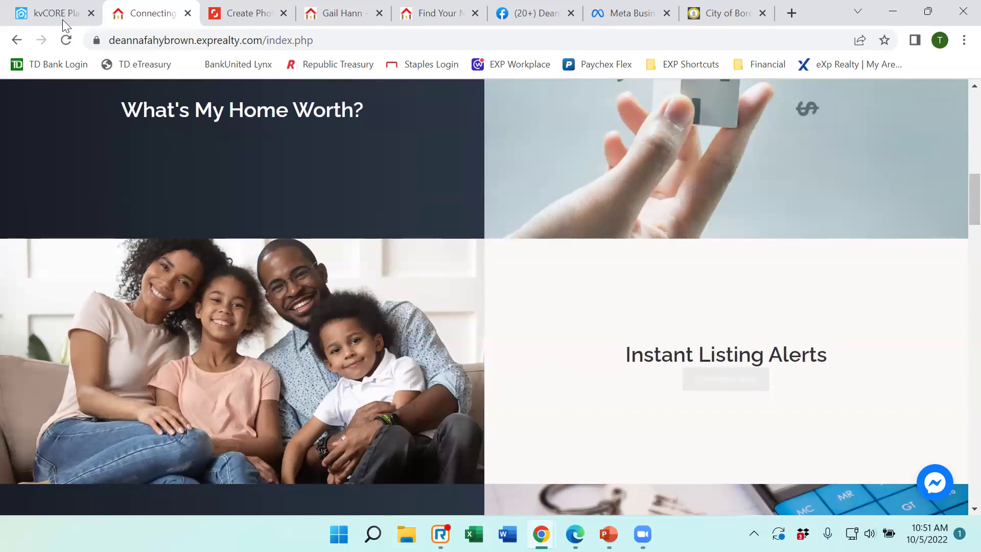
pyautogui.click(49, 17)
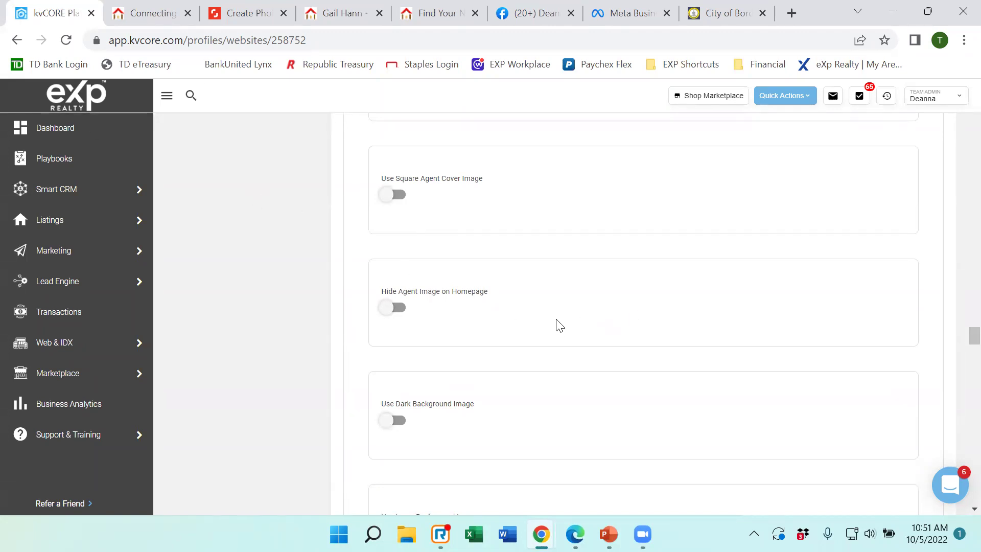
pyautogui.scroll(-2, 304, 250)
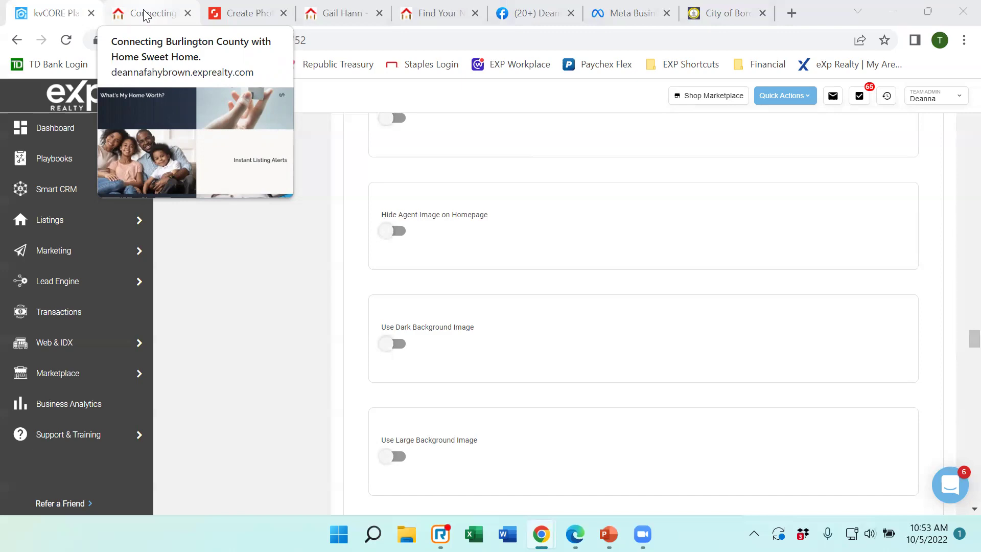
pyautogui.click(147, 14)
# Look over the live home page's footer, then return to kvCORE's Hide Agent Image and background image toggles.
pyautogui.scroll(-15, 594, 233)
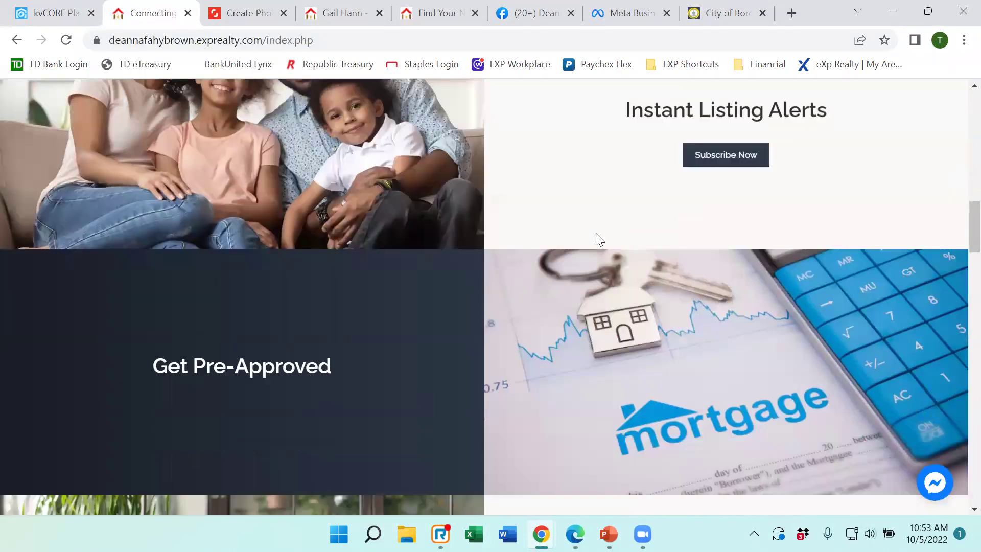
pyautogui.scroll(-15, 600, 234)
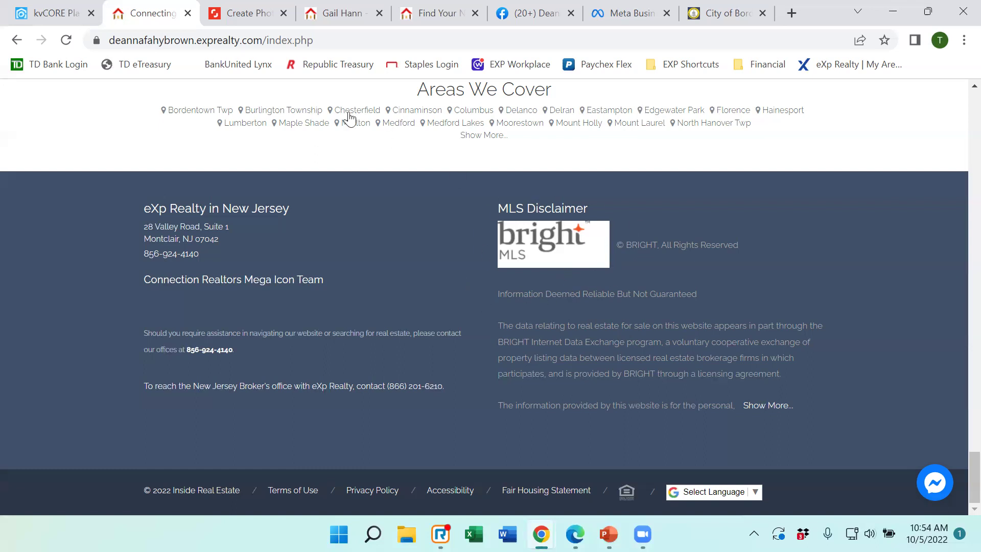
pyautogui.click(60, 19)
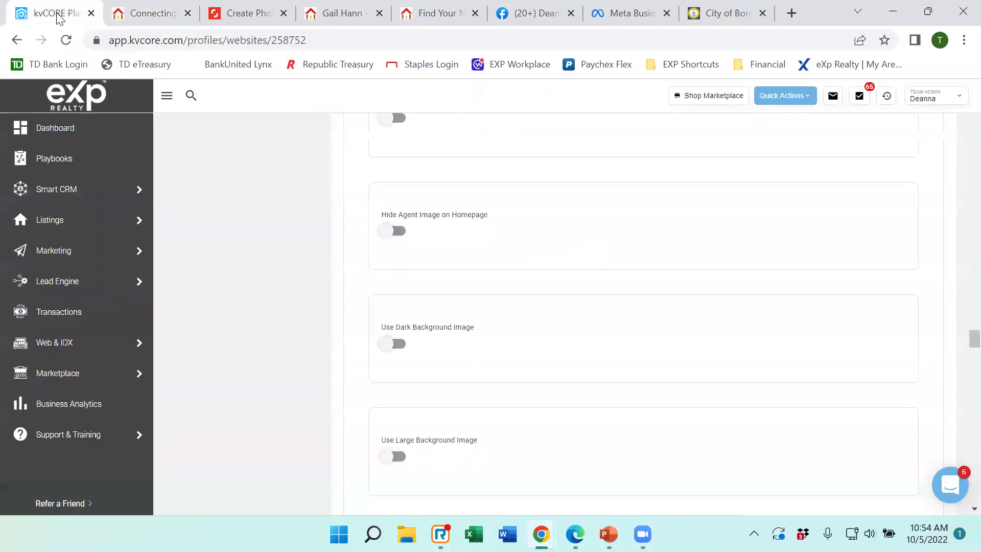
# Open and then close the Inside Real Estate help chat panel.
pyautogui.click(951, 489)
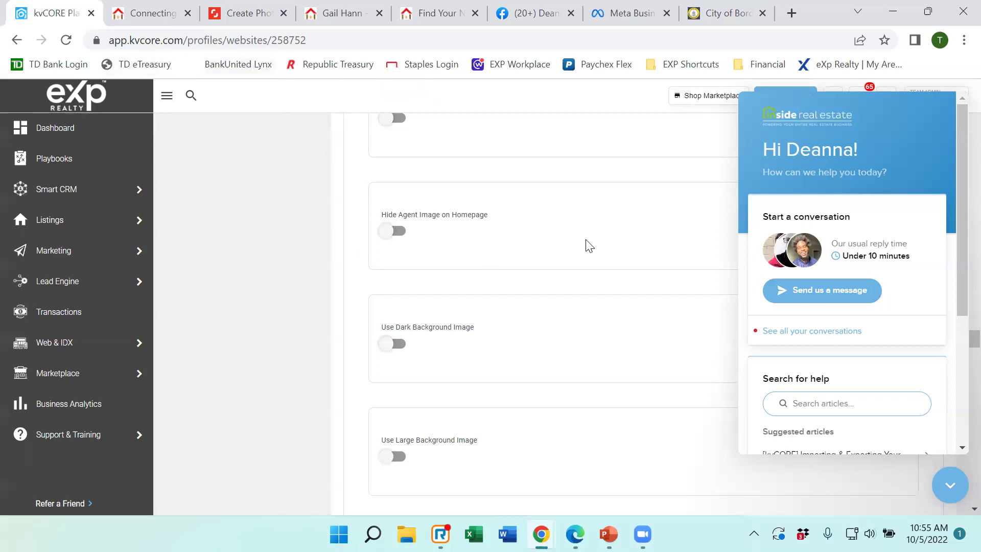
pyautogui.click(950, 485)
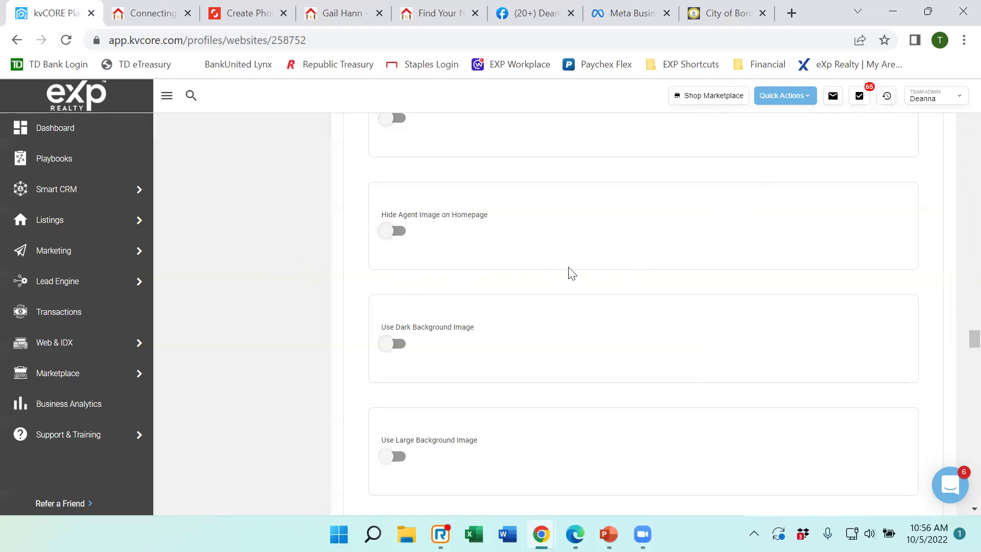
pyautogui.scroll(3, 567, 269)
pyautogui.scroll(5, 547, 261)
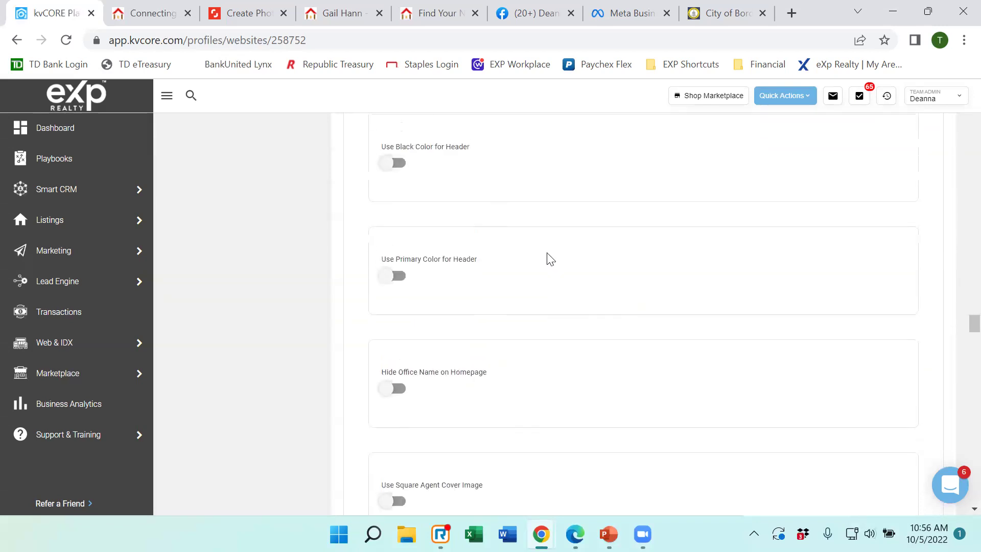
pyautogui.scroll(-5, 526, 270)
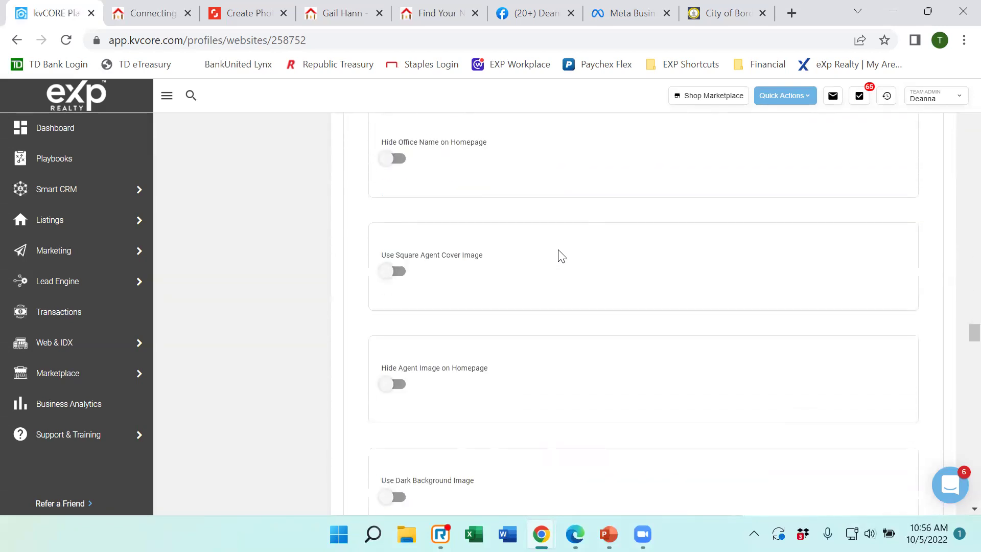
pyautogui.scroll(-7, 562, 255)
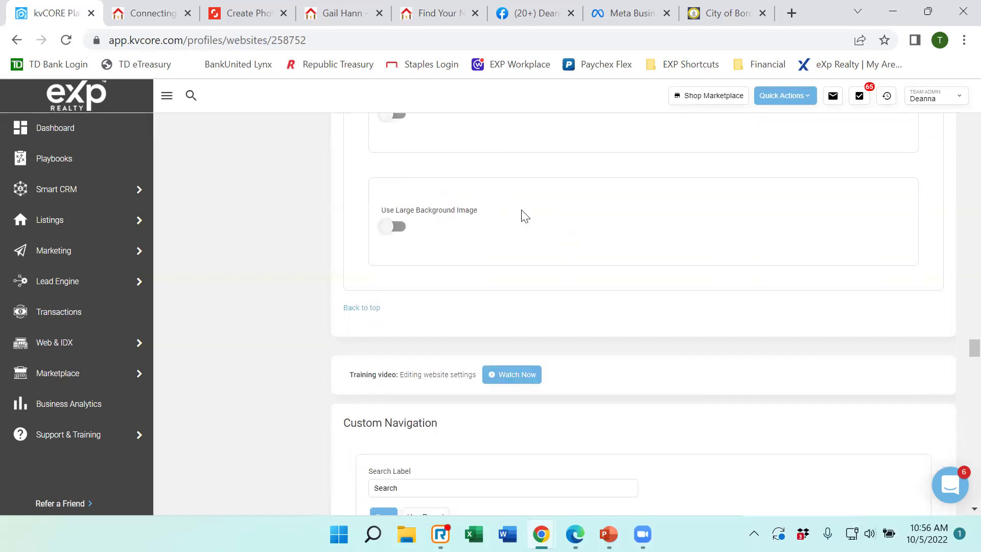
pyautogui.scroll(2, 525, 216)
pyautogui.scroll(2, 525, 216)
pyautogui.scroll(2, 523, 215)
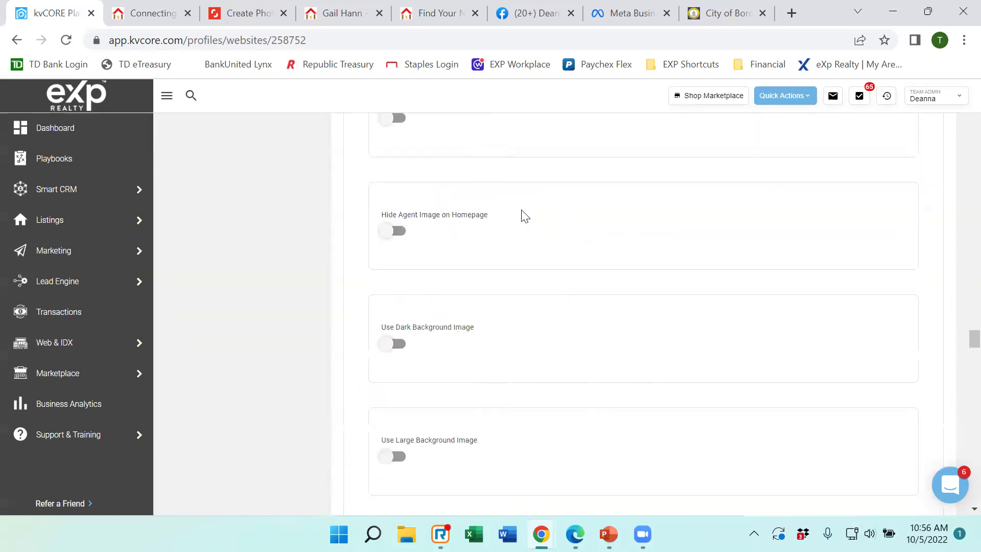
pyautogui.click(150, 18)
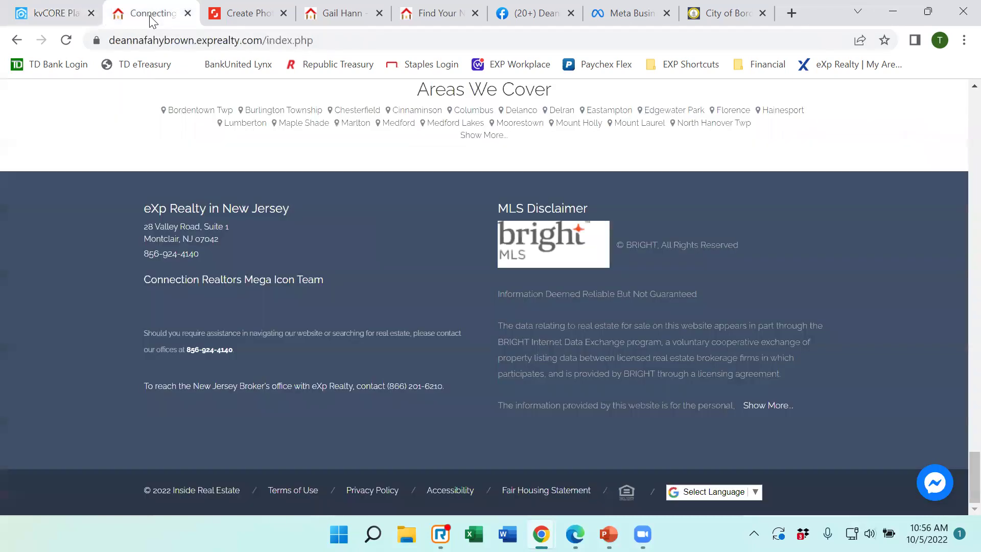
pyautogui.scroll(8, 380, 228)
pyautogui.scroll(7, 480, 234)
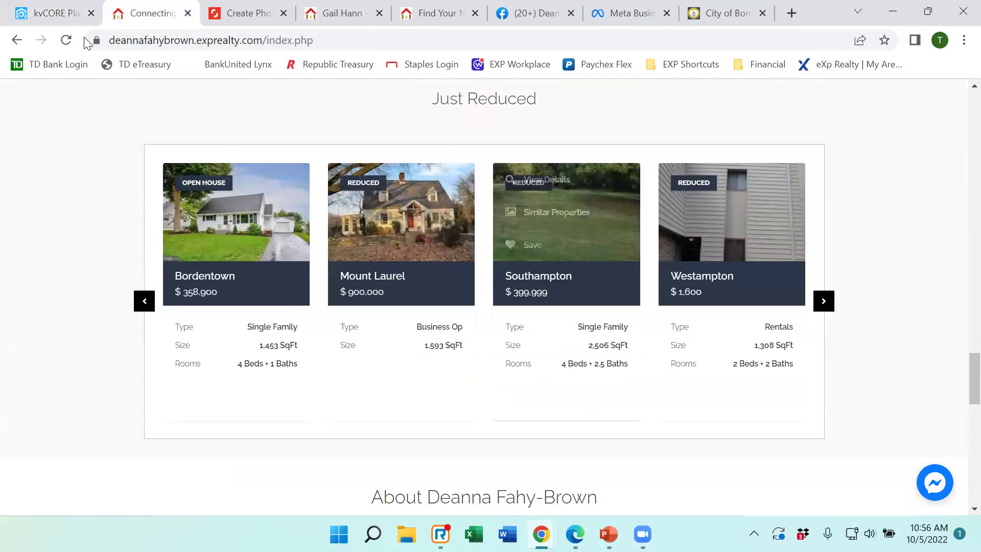
pyautogui.click(55, 15)
pyautogui.scroll(-6, 534, 313)
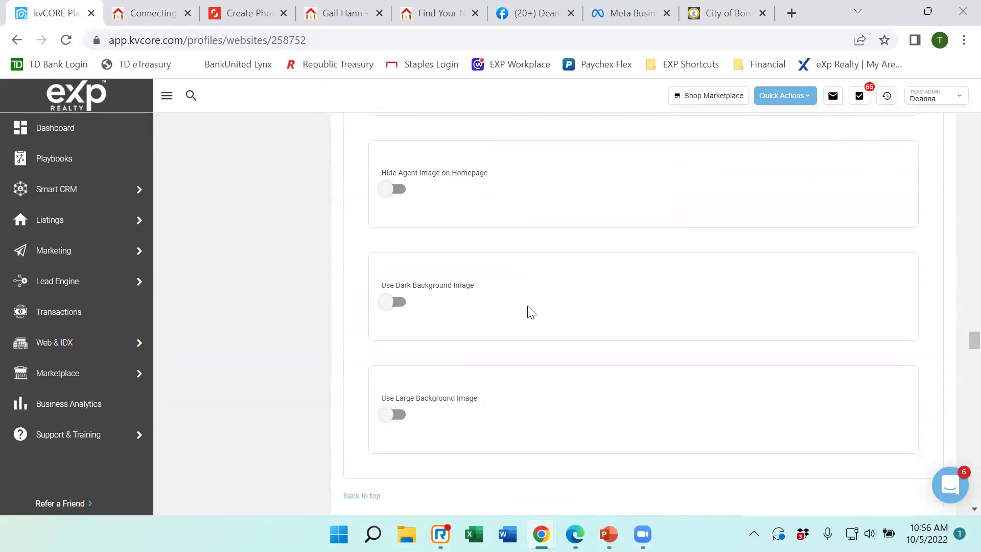
pyautogui.scroll(-3, 527, 311)
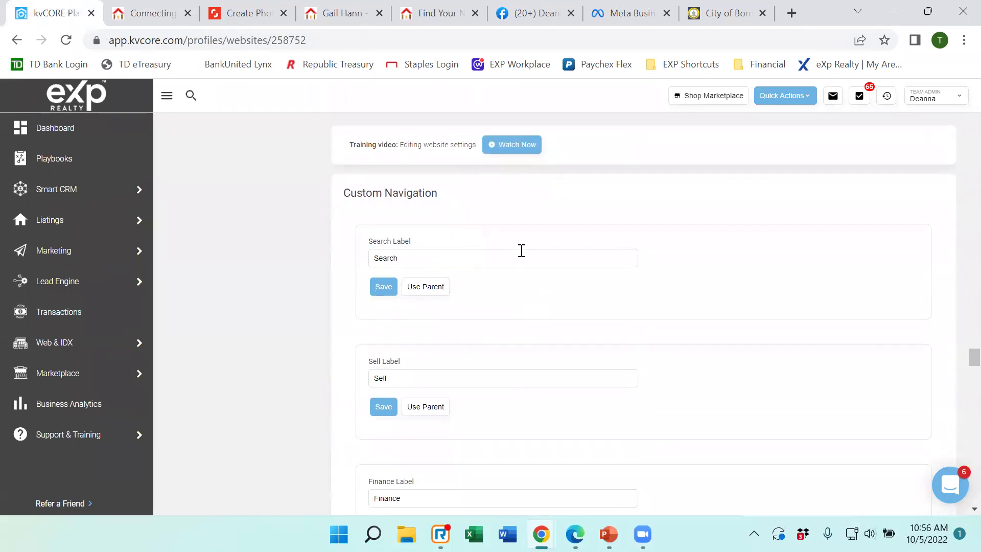
pyautogui.scroll(-5, 612, 313)
pyautogui.scroll(-14, 613, 312)
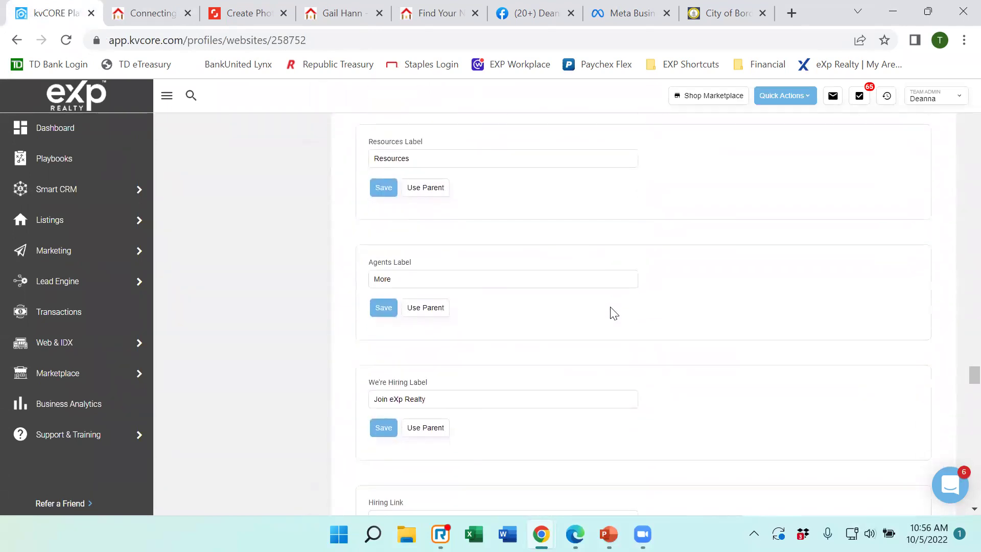
pyautogui.scroll(-8, 612, 312)
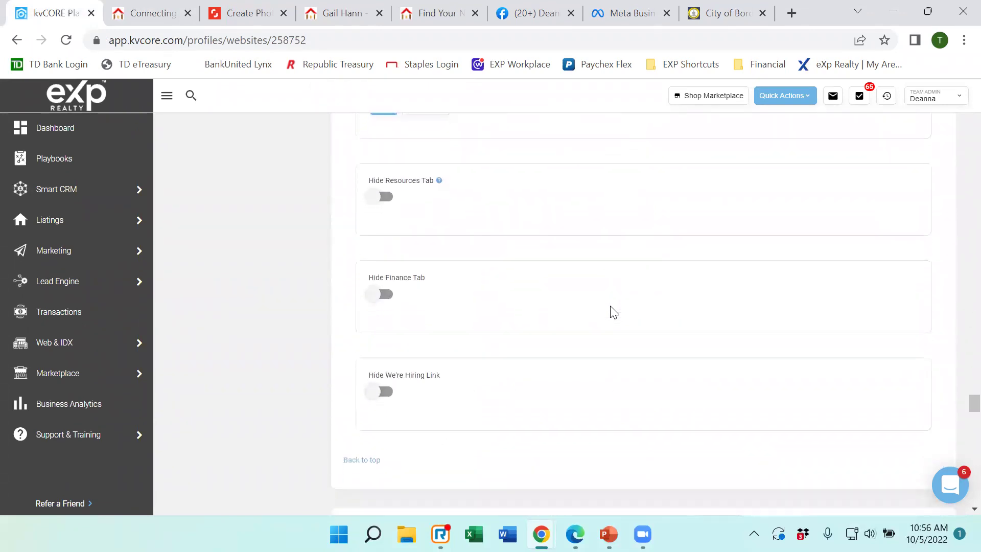
pyautogui.scroll(13, 610, 313)
pyautogui.scroll(7, 607, 311)
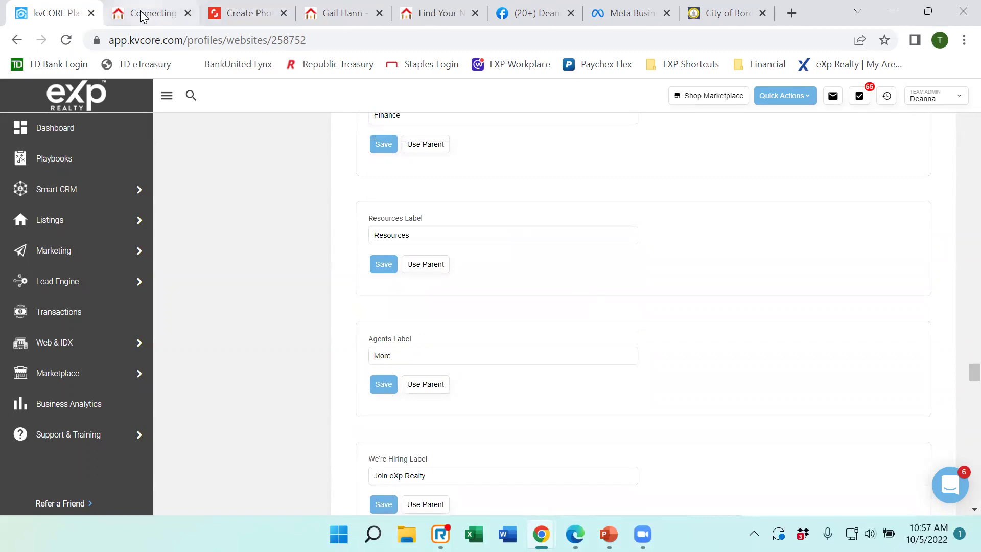
pyautogui.click(185, 24)
pyautogui.scroll(15, 596, 208)
pyautogui.scroll(20, 658, 198)
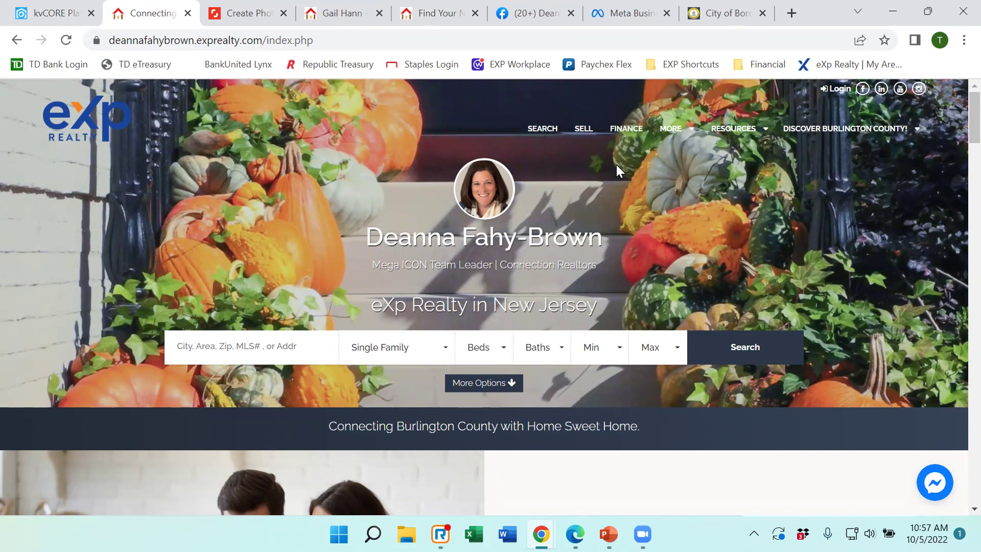
pyautogui.click(46, 12)
pyautogui.scroll(7, 521, 286)
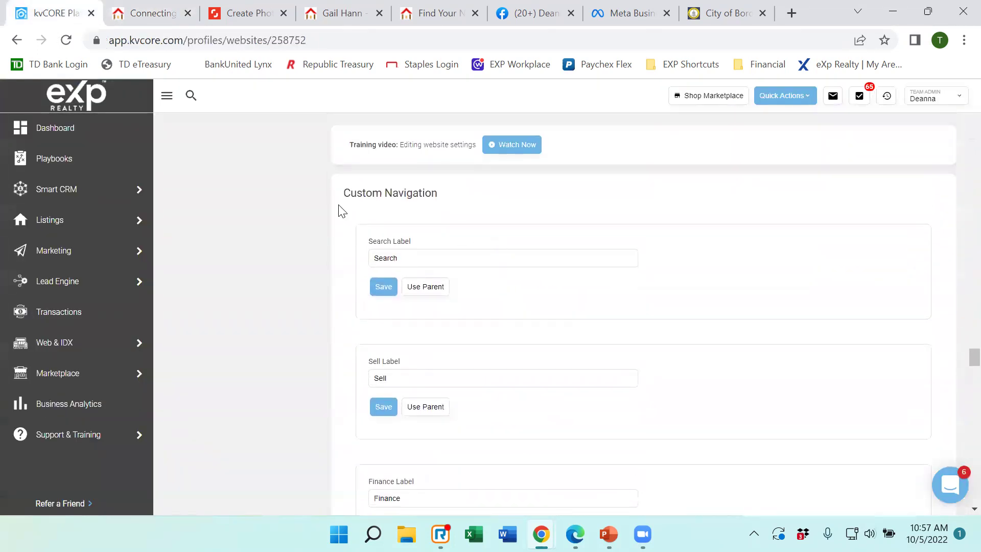
pyautogui.click(416, 260)
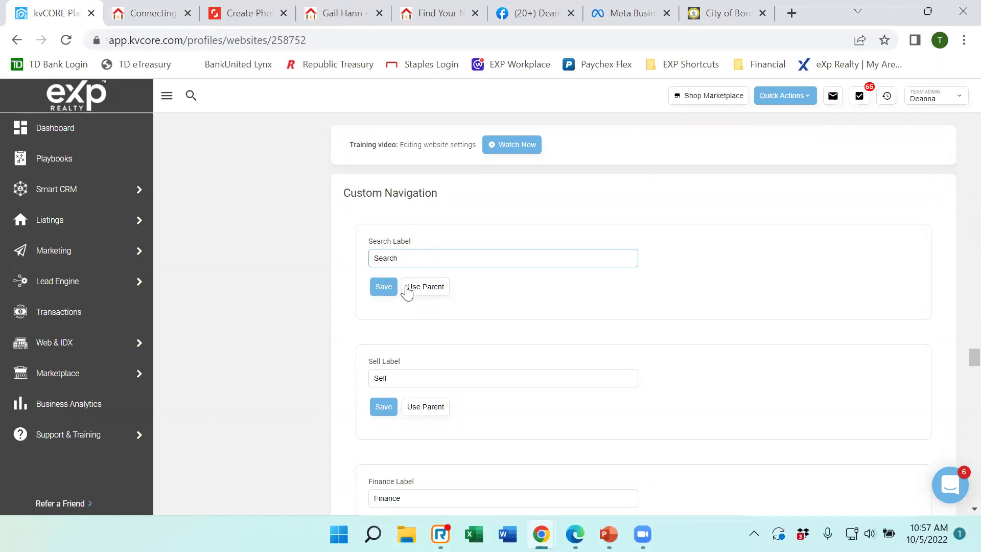
pyautogui.scroll(-6, 562, 352)
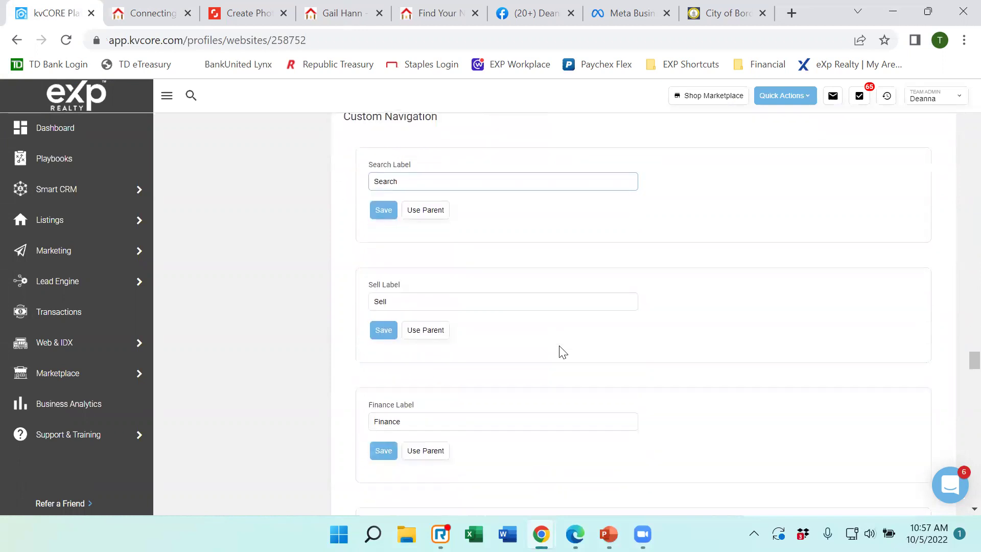
pyautogui.scroll(-5, 544, 335)
pyautogui.scroll(-2, 543, 326)
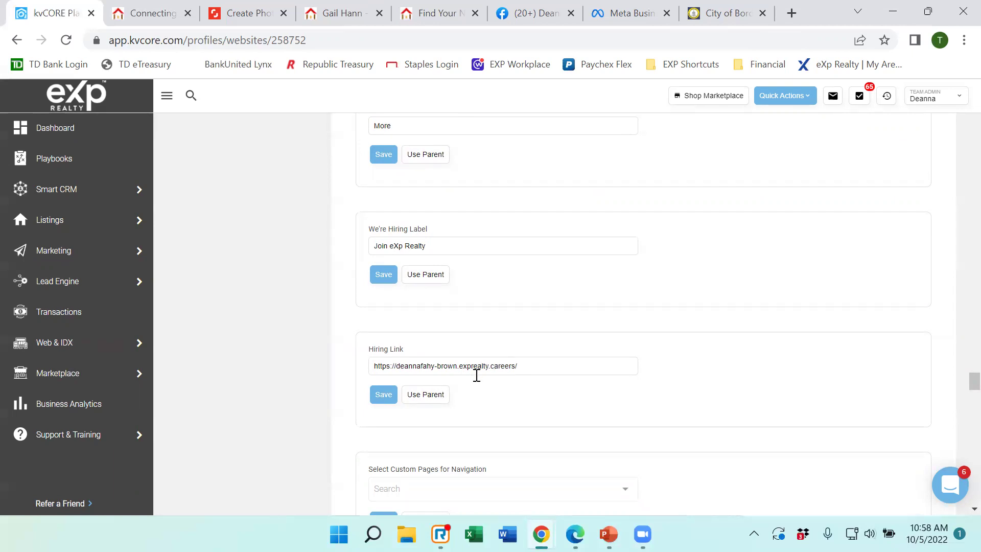
# Load the agent's exprealty.careers address in a new Chrome tab, correcting typos along the way.
pyautogui.click(792, 13)
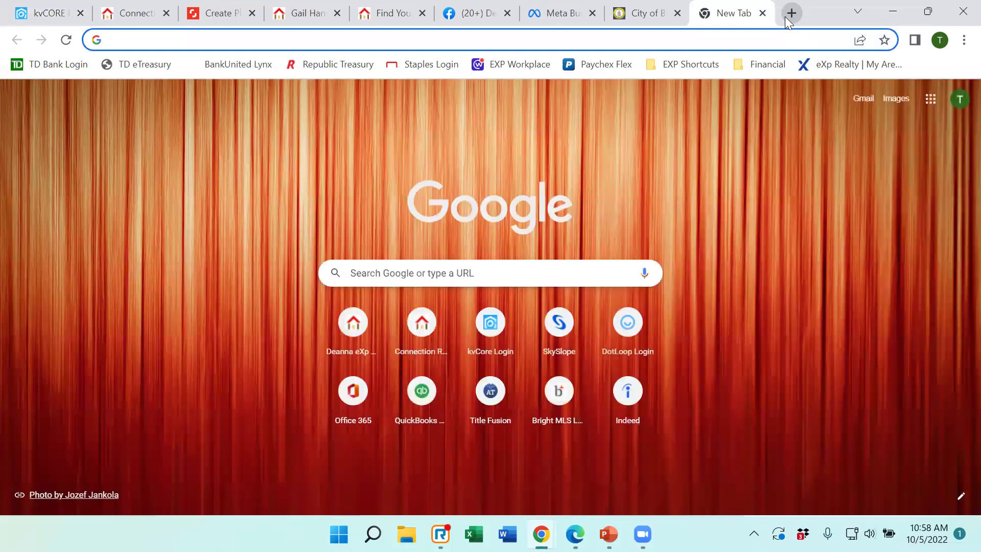
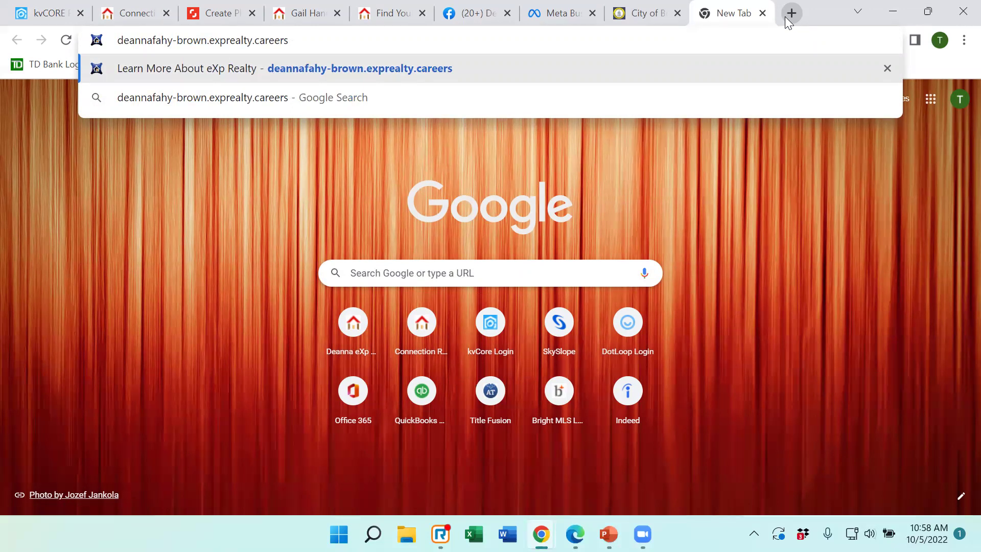
pyautogui.press('Return')
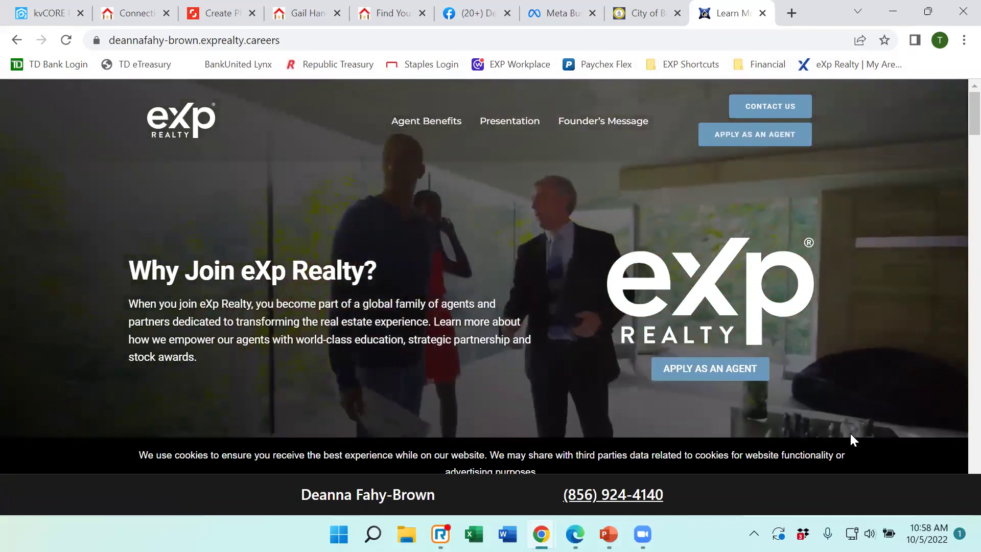
# Review the 'Why Join eXp Realty?' page and its URL, then go back to kvCORE.
pyautogui.scroll(-1, 607, 259)
pyautogui.scroll(-3, 605, 257)
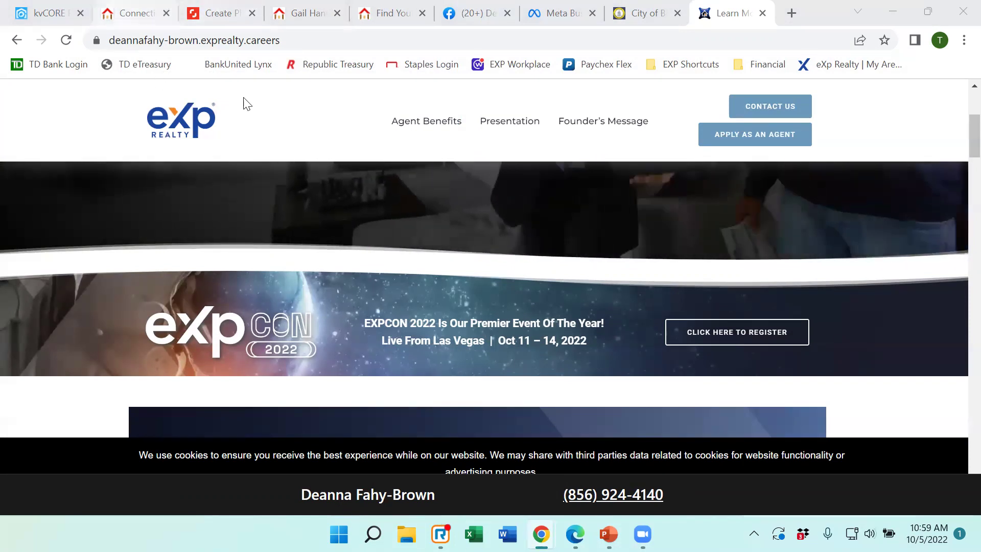
pyautogui.click(143, 40)
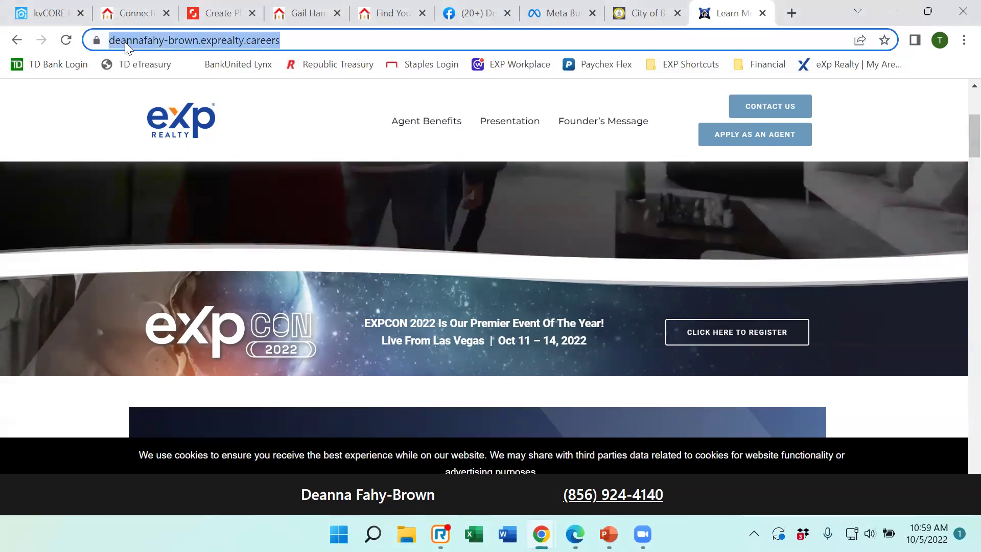
pyautogui.click(48, 18)
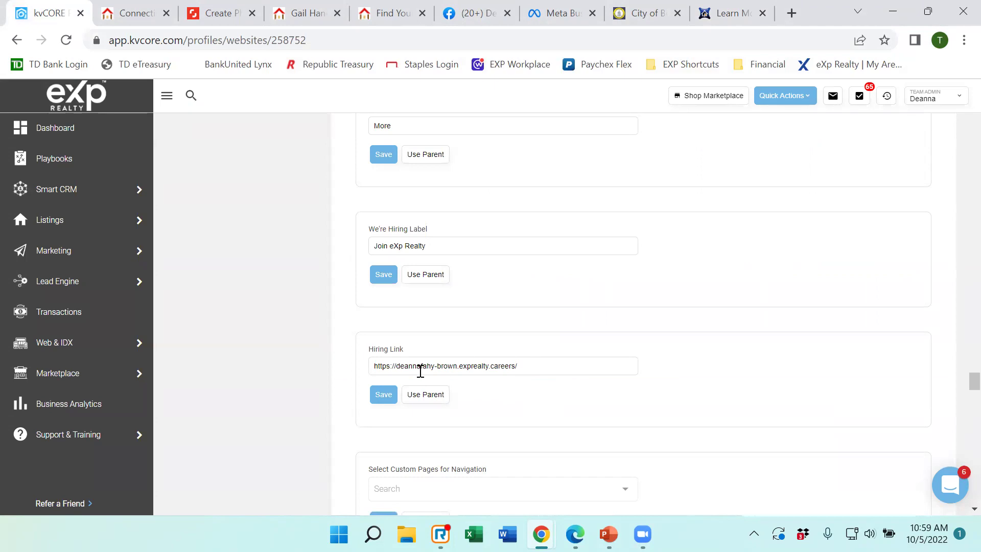
# Save the Hiring Link with the agent's eXp Realty careers address.
pyautogui.click(383, 394)
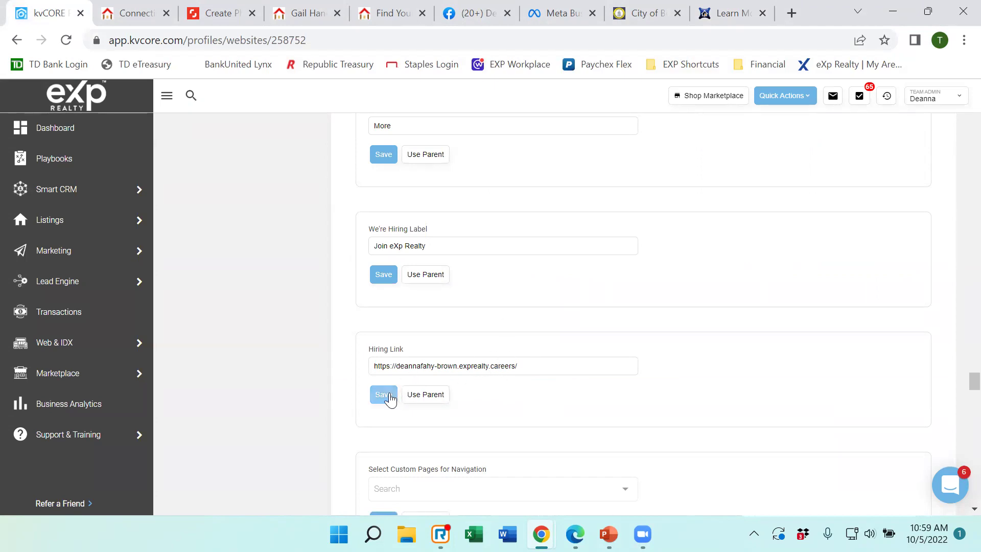
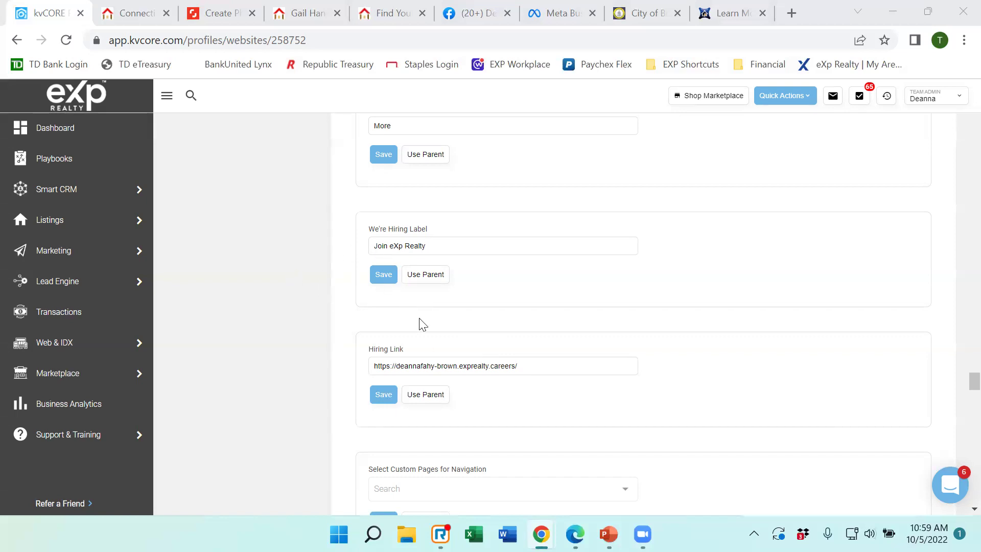
# Scroll through the hiring link settings, then switch to the last Chrome tab, the agent's eXp careers site.
pyautogui.scroll(-3, 565, 345)
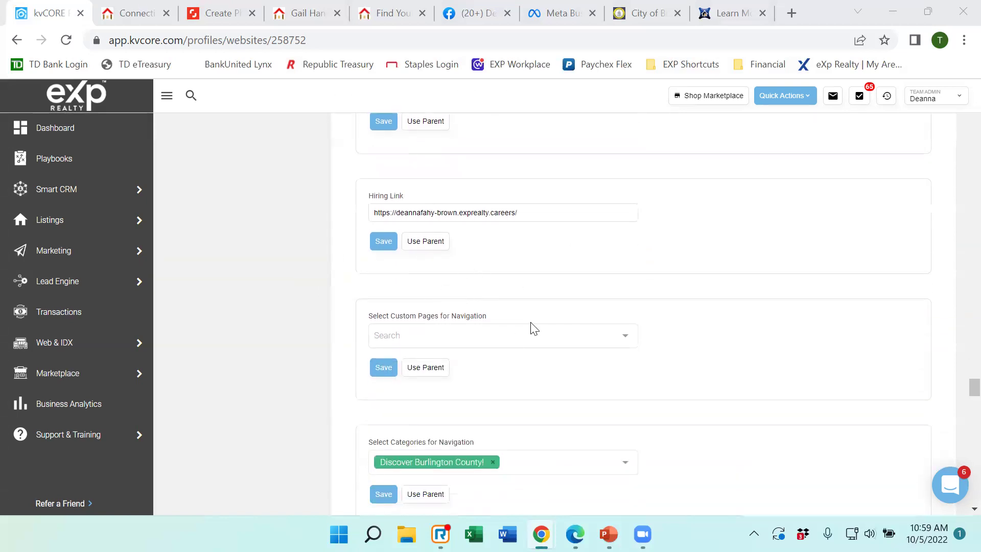
pyautogui.scroll(-2, 573, 295)
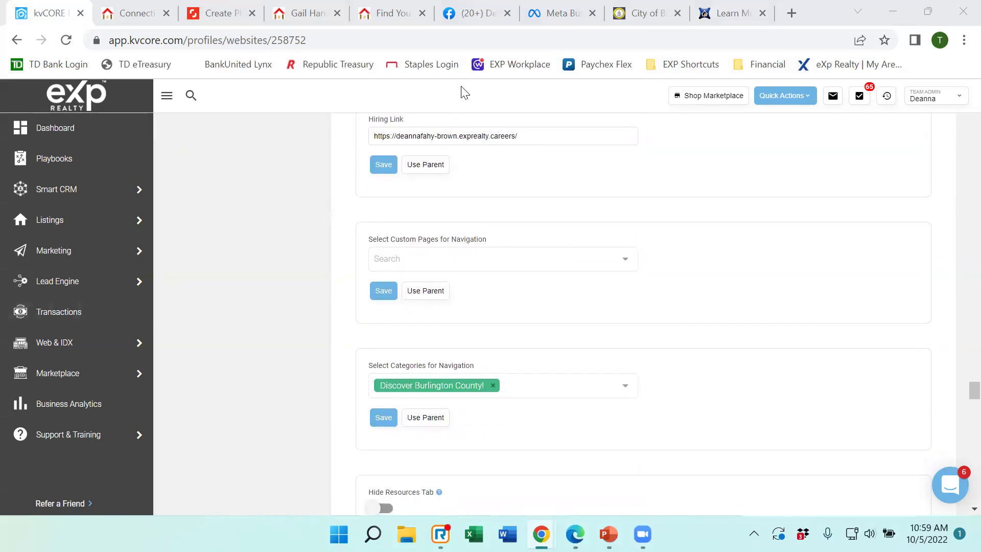
pyautogui.scroll(5, 586, 226)
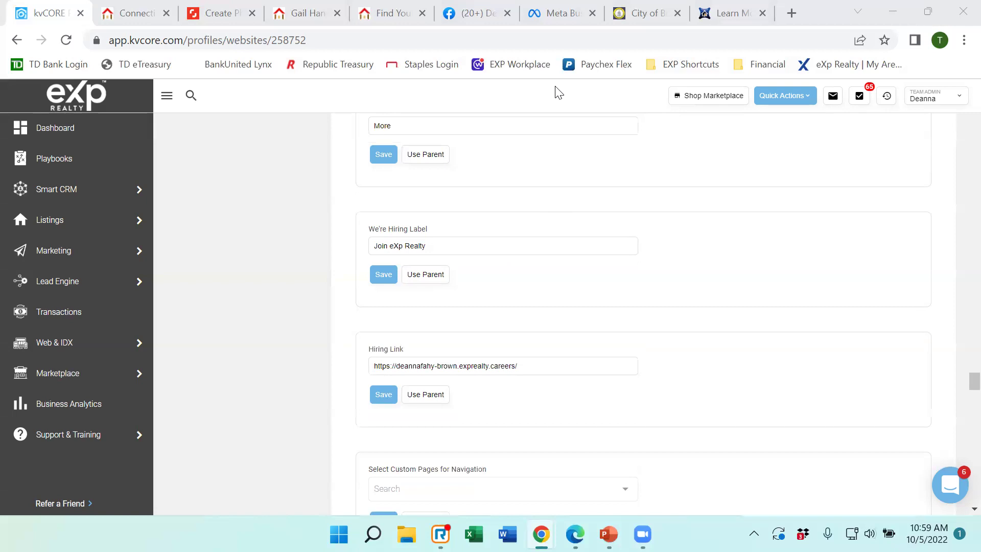
pyautogui.click(516, 449)
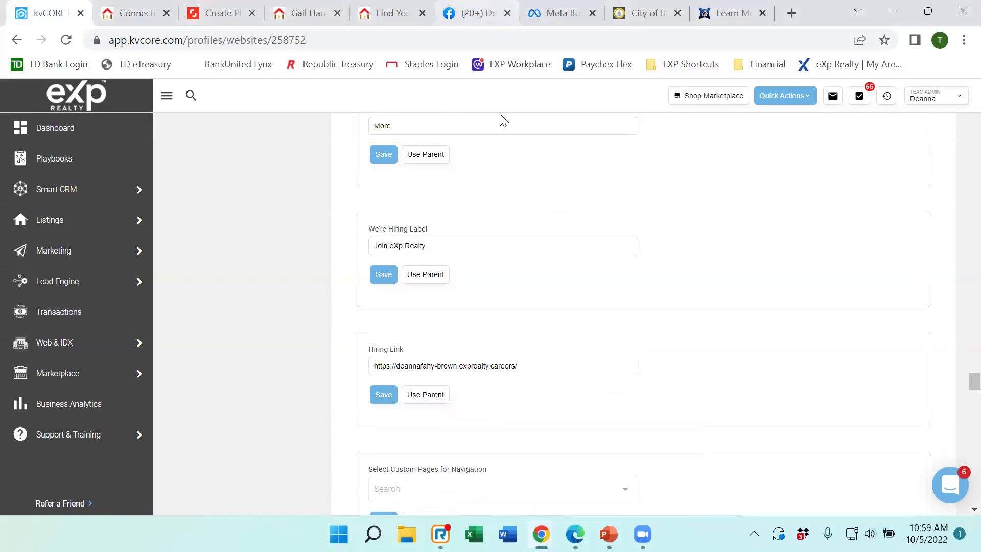
pyautogui.hotkey('ctrl', '9')
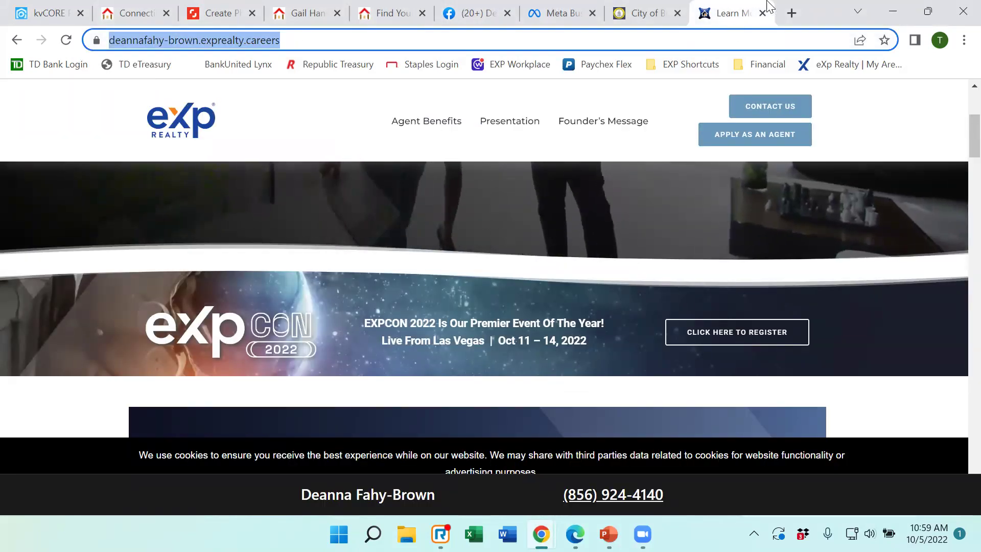
# Replace the careers tab with another agent's exprealty.careers page in a new tab.
pyautogui.click(763, 17)
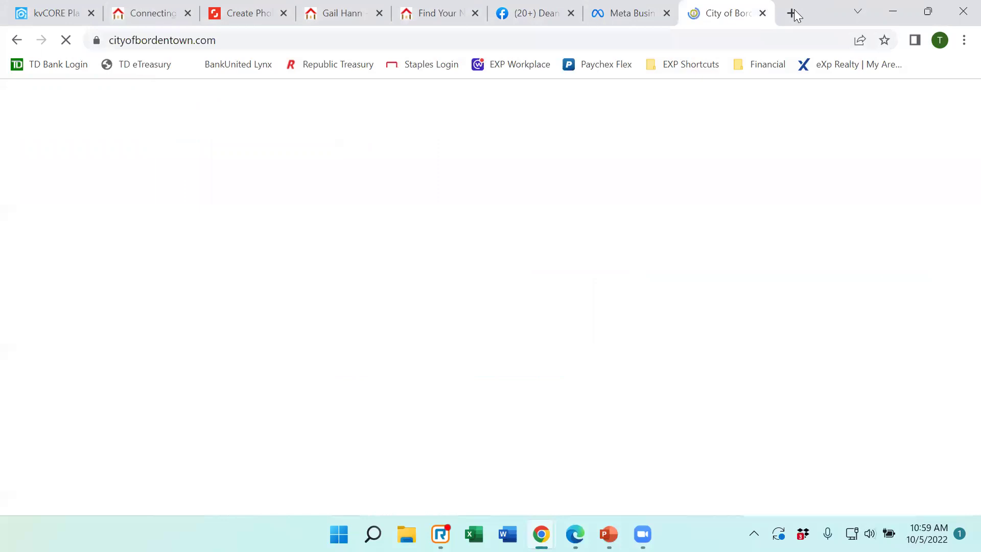
pyautogui.click(791, 14)
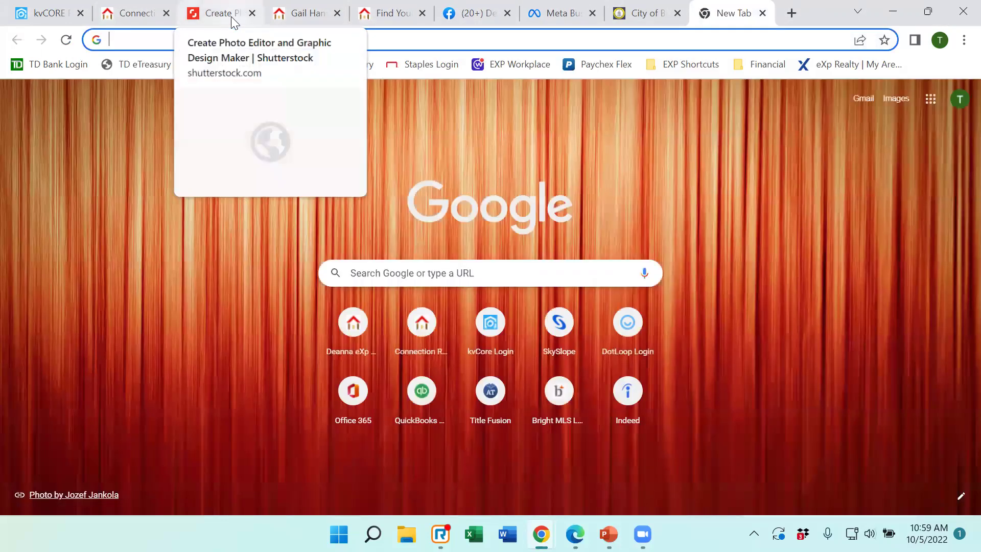
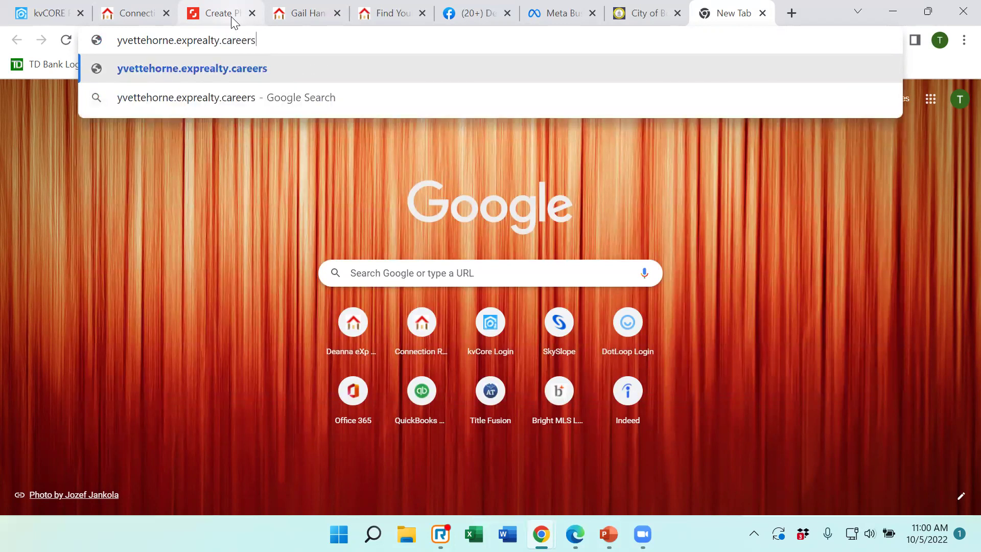
pyautogui.press('Return')
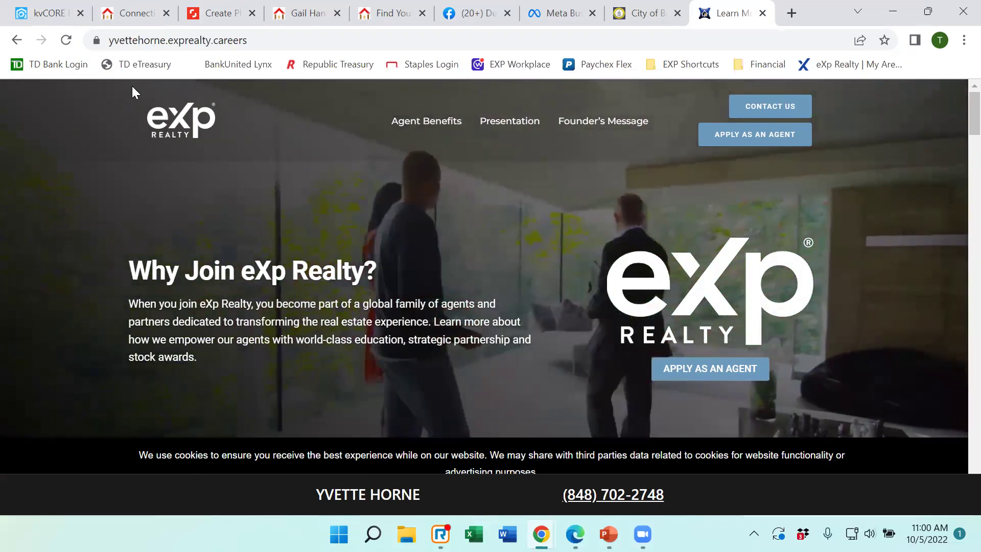
# Select the end of that careers address, then return to the kvCORE website settings.
pyautogui.click(269, 39)
pyautogui.moveTo(269, 39); pyautogui.dragTo(107, 43)
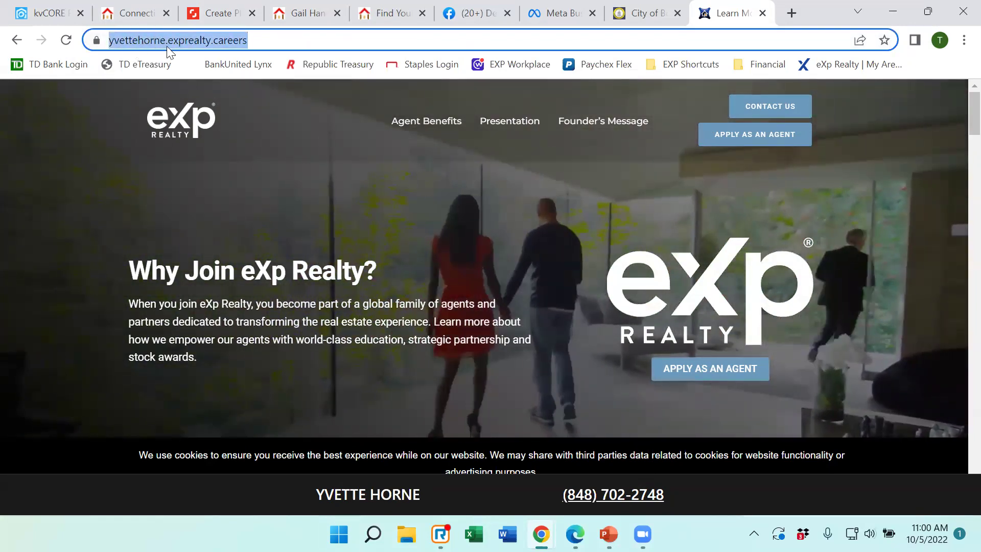
pyautogui.click(38, 16)
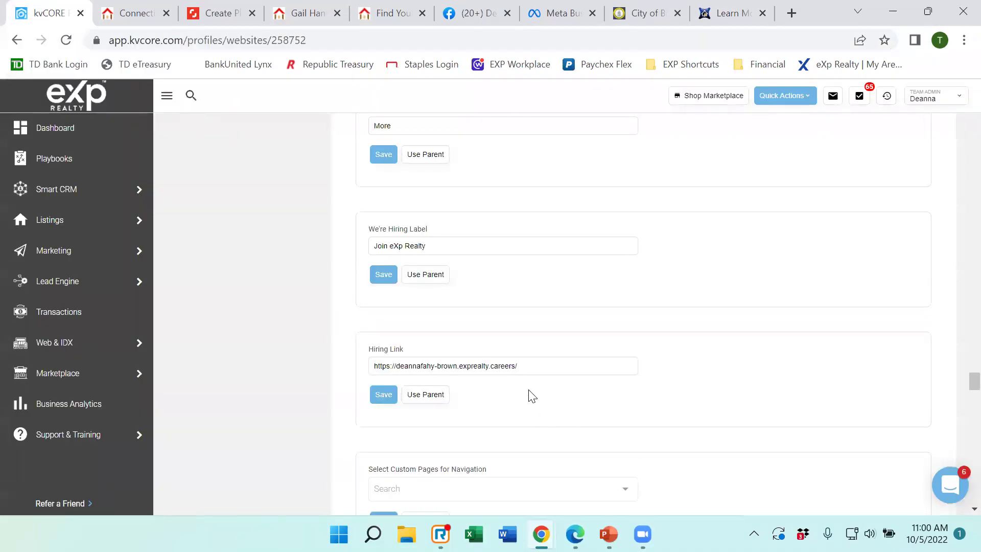
# Save the Hiring Link, then view the live site's agent profile and return to its homepage.
pyautogui.click(387, 400)
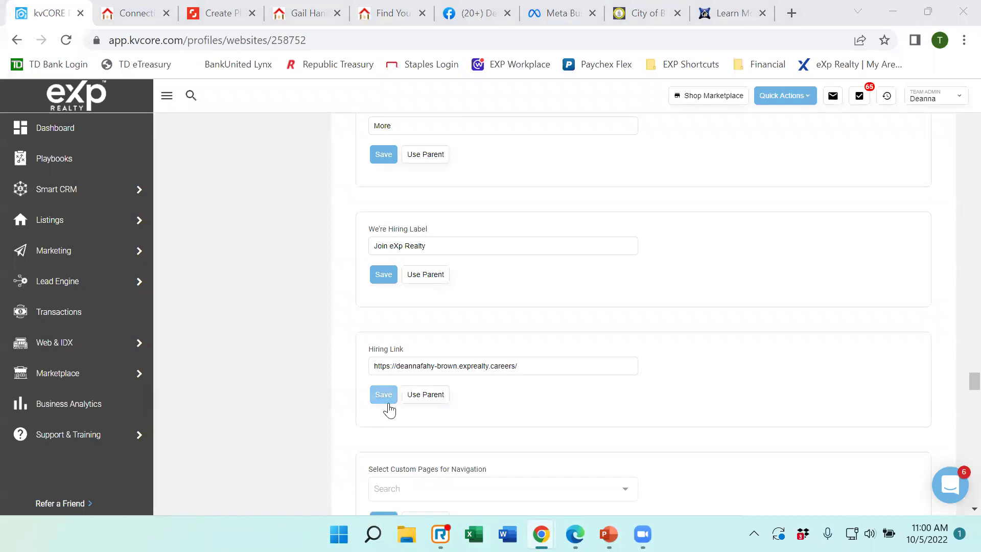
pyautogui.click(137, 15)
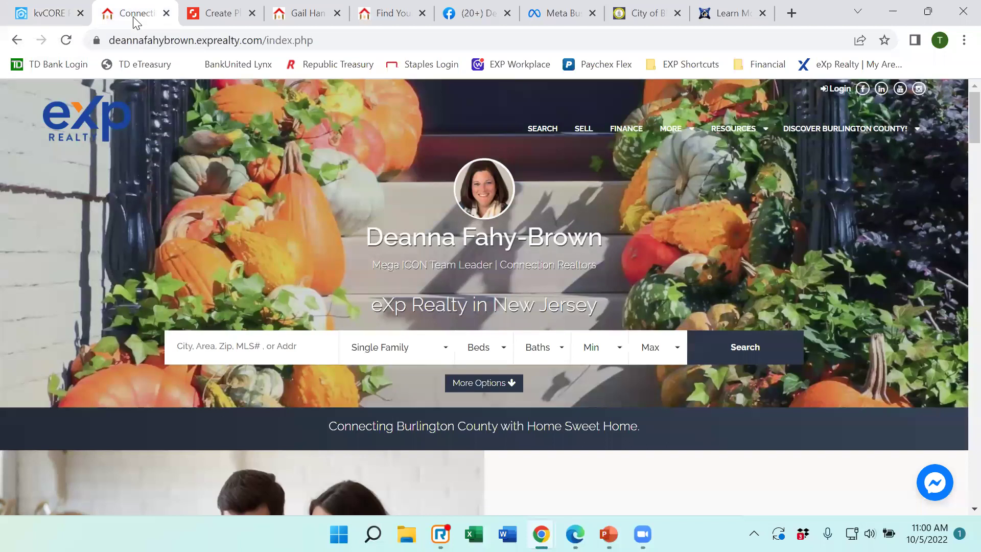
pyautogui.moveTo(730, 131)
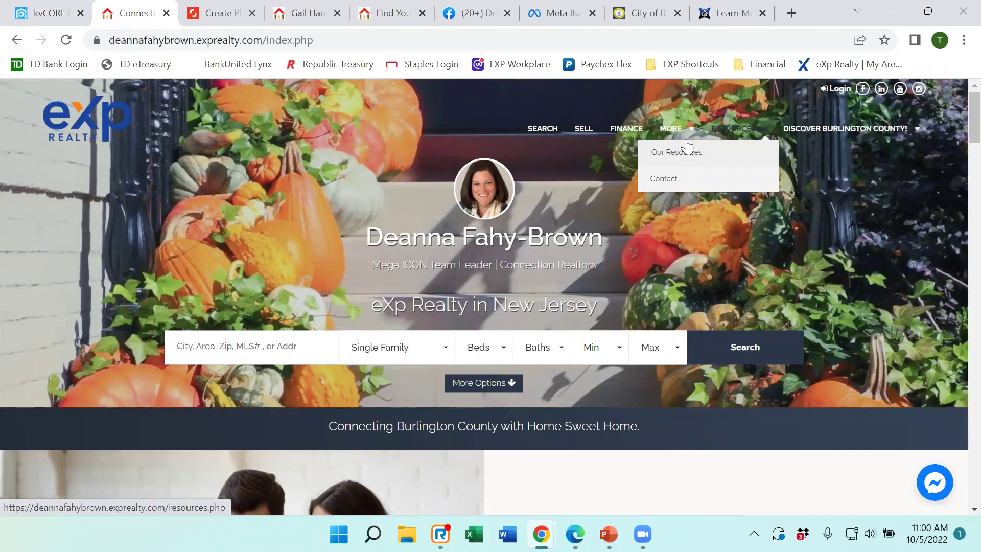
pyautogui.click(673, 125)
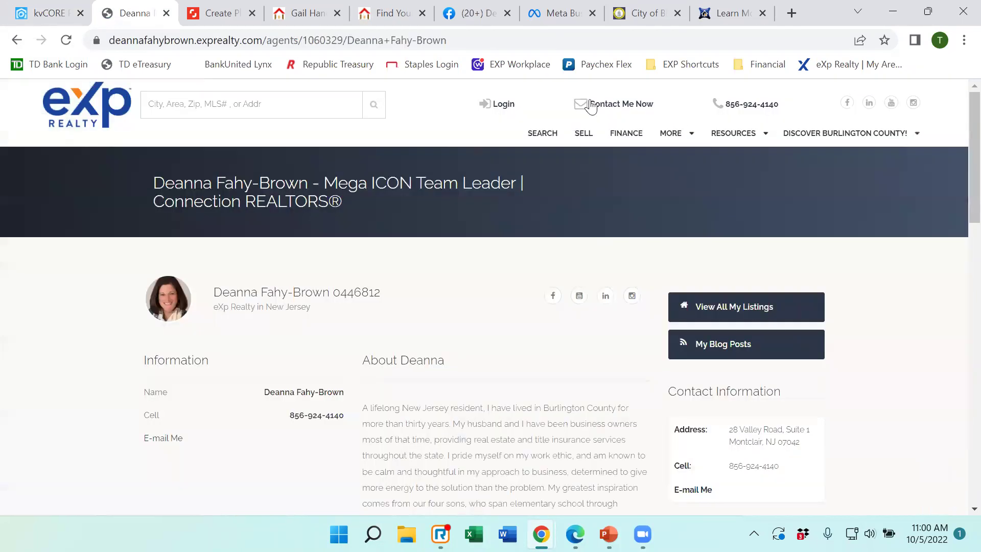
pyautogui.click(45, 108)
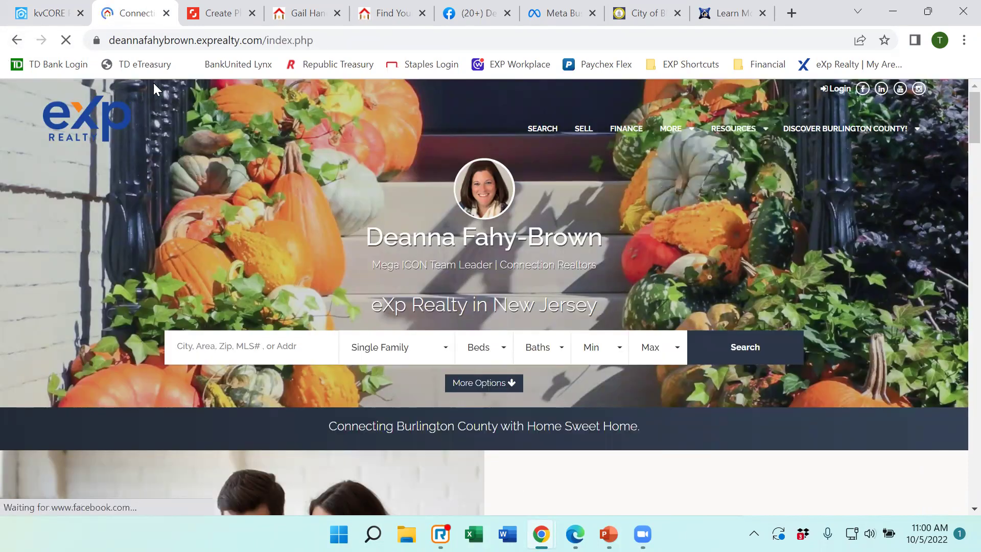
pyautogui.moveTo(679, 132)
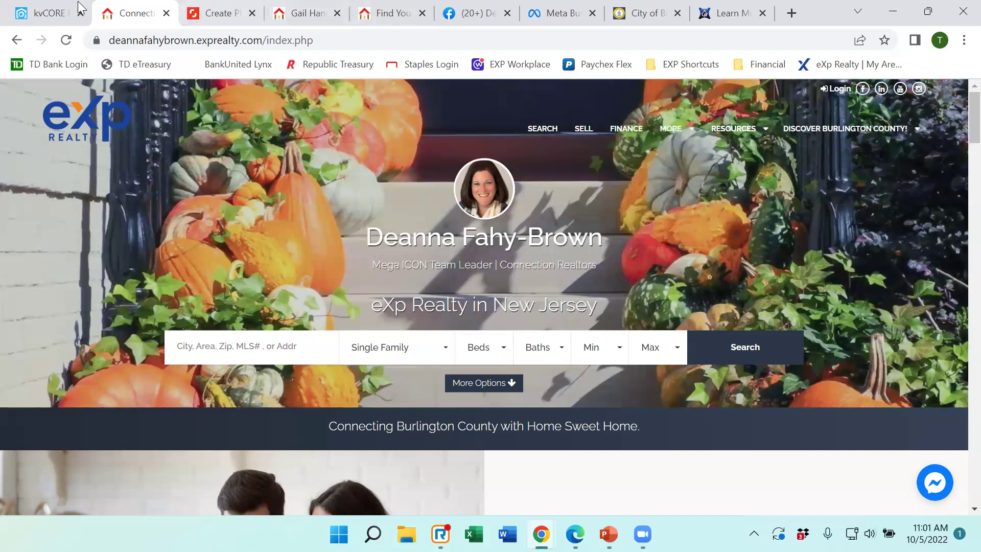
pyautogui.click(45, 14)
pyautogui.scroll(-3, 587, 350)
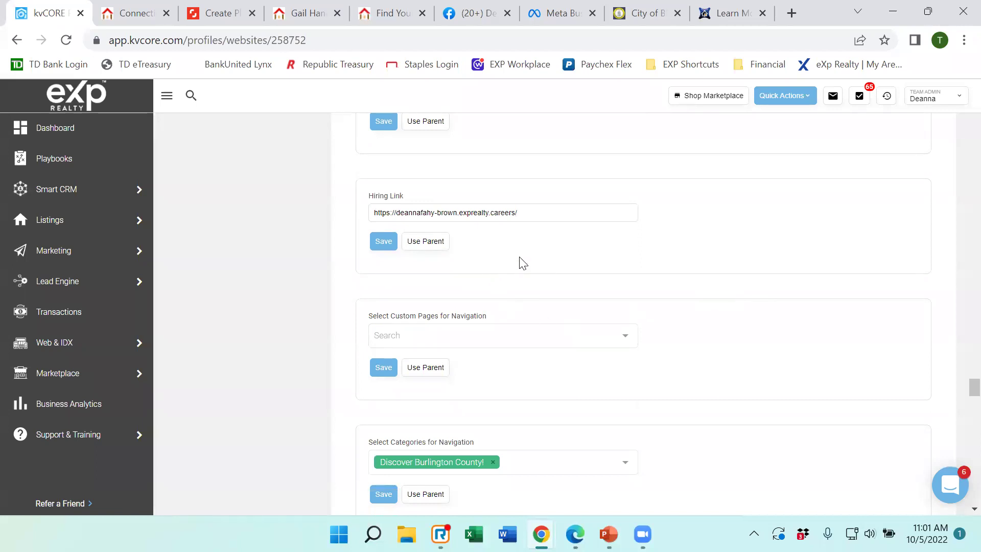
pyautogui.scroll(-4, 521, 263)
pyautogui.scroll(-1, 532, 250)
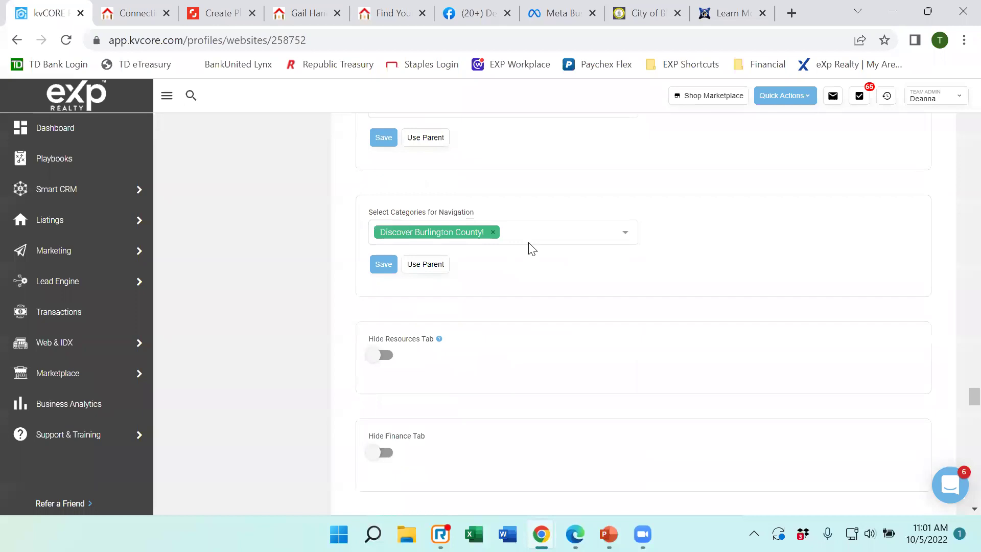
pyautogui.scroll(2, 505, 220)
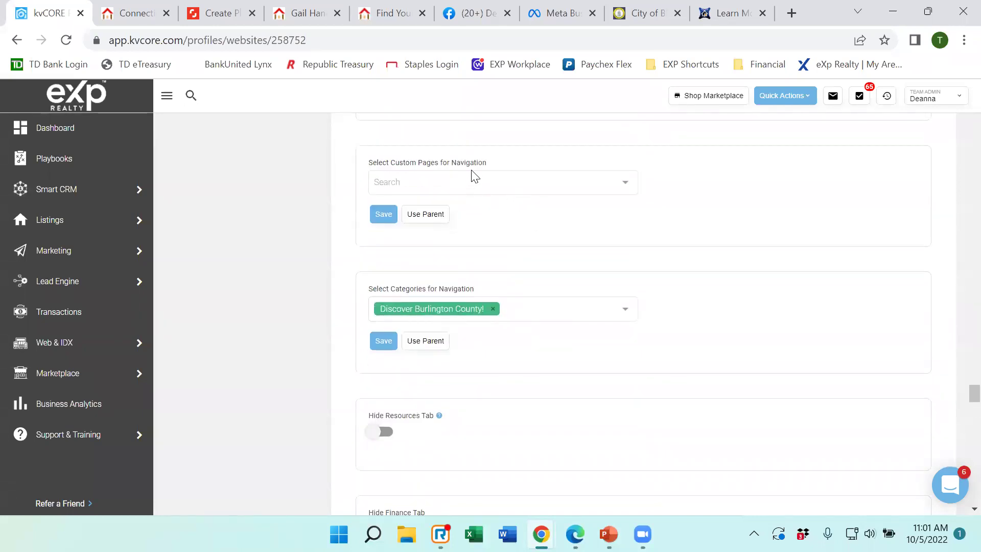
pyautogui.scroll(-3, 557, 285)
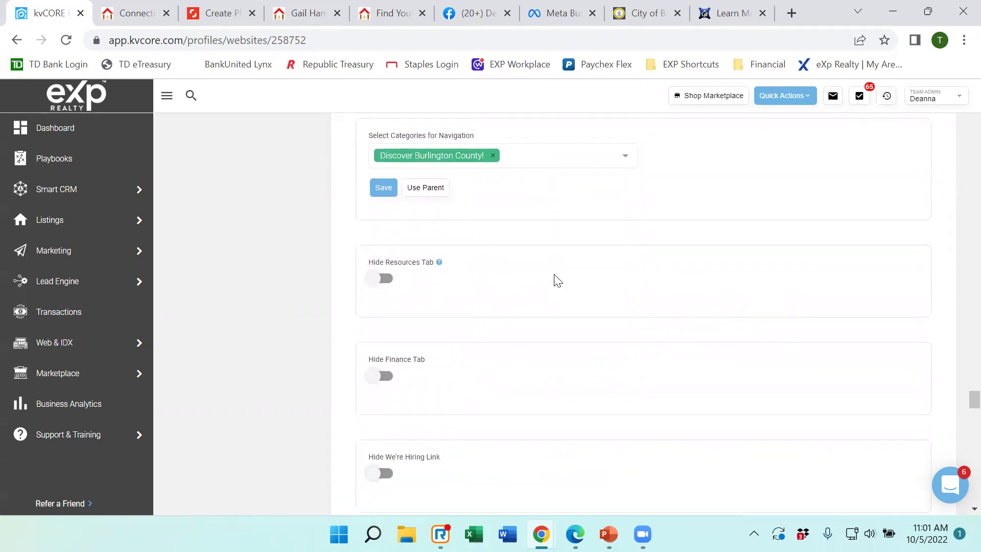
pyautogui.scroll(-3, 554, 270)
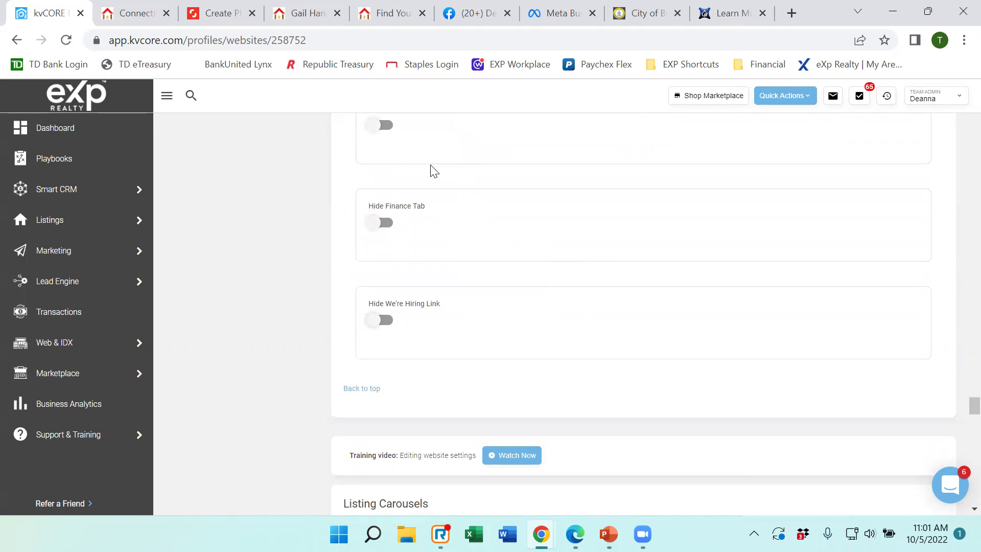
pyautogui.scroll(-2, 432, 166)
pyautogui.scroll(2, 467, 219)
pyautogui.scroll(-6, 435, 272)
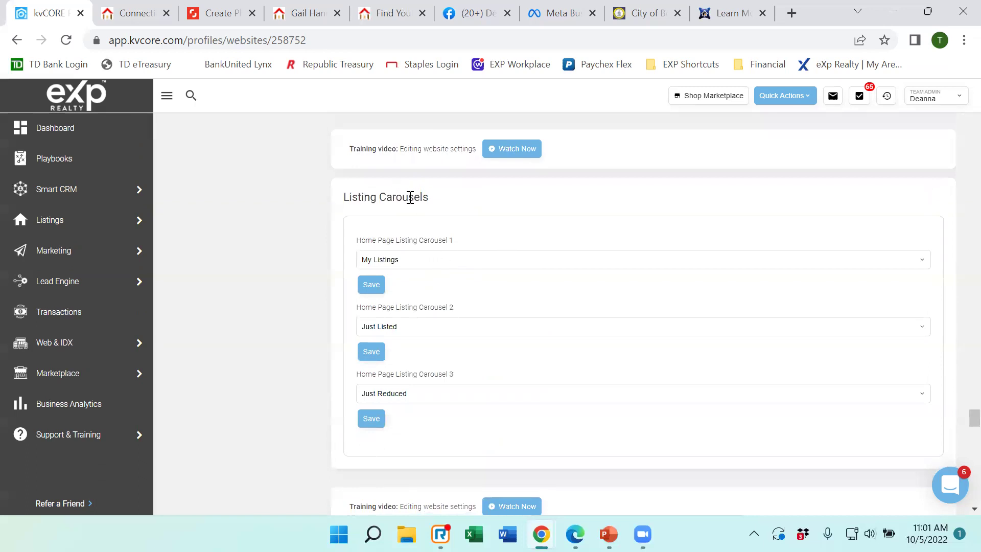
pyautogui.click(138, 17)
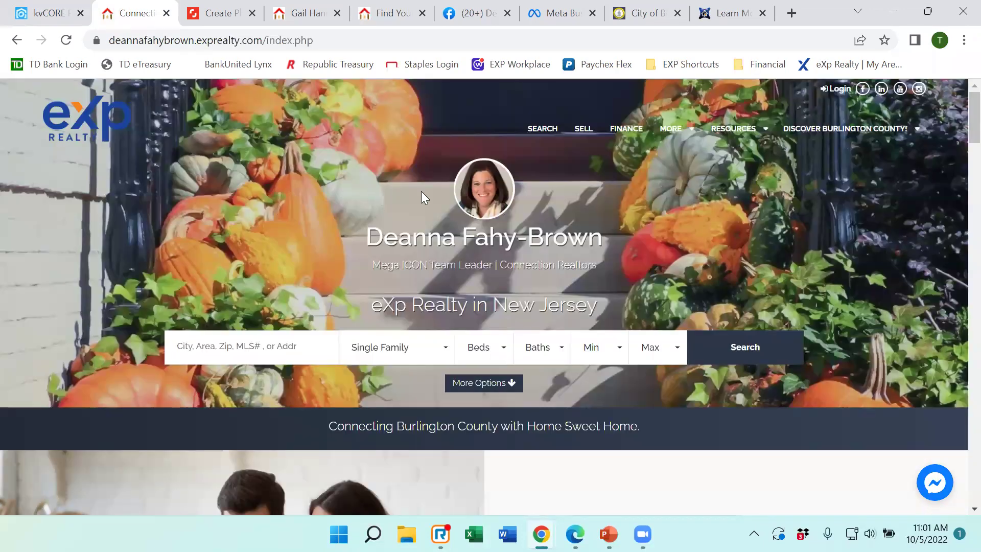
# Advance the home page's Just Listed carousel by five listings.
pyautogui.scroll(-15, 442, 190)
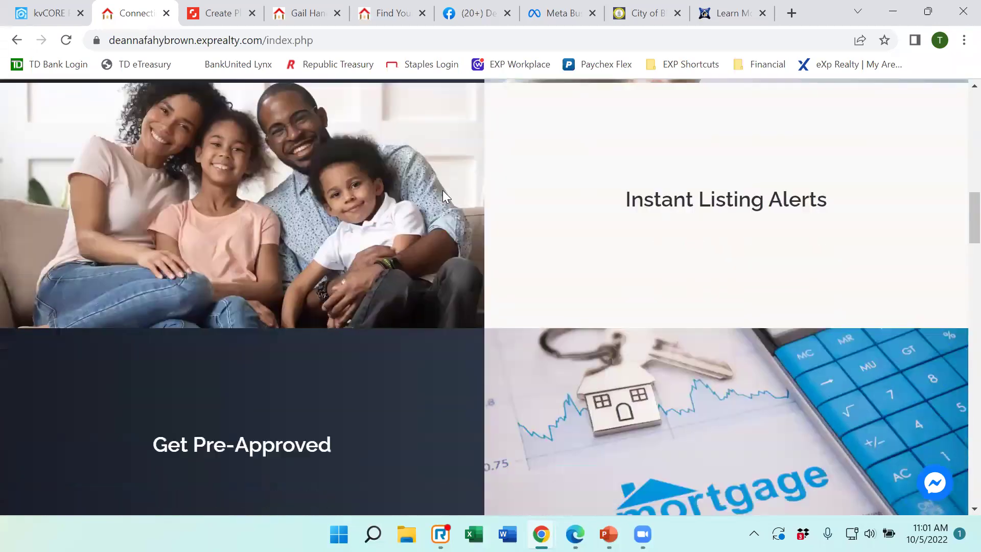
pyautogui.scroll(-20, 442, 190)
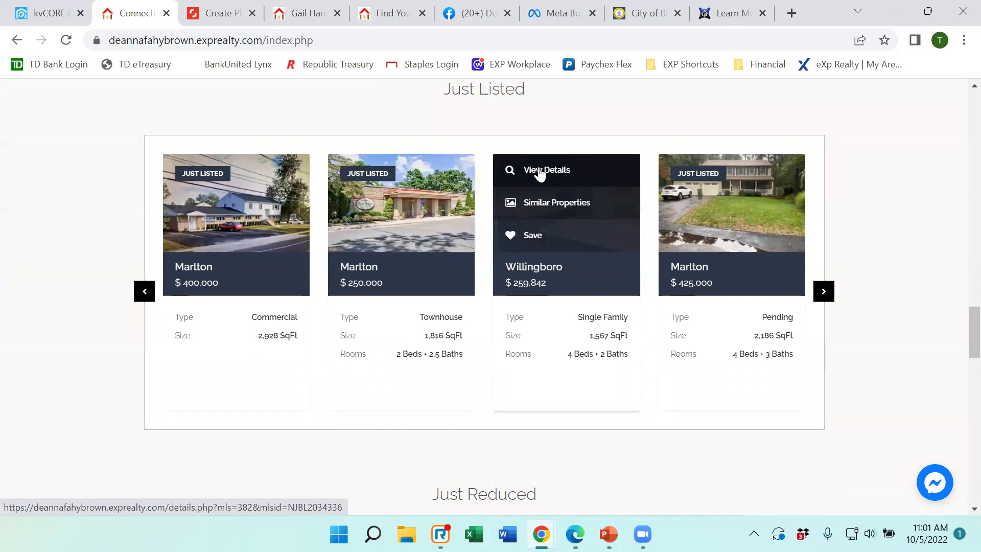
pyautogui.scroll(1, 540, 173)
pyautogui.scroll(5, 539, 172)
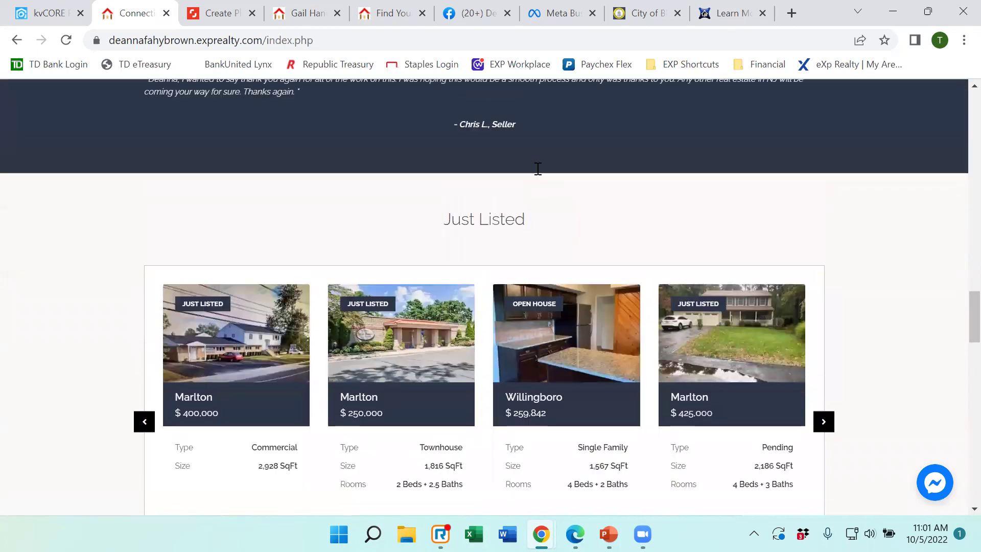
pyautogui.scroll(-6, 536, 171)
pyautogui.moveTo(536, 212)
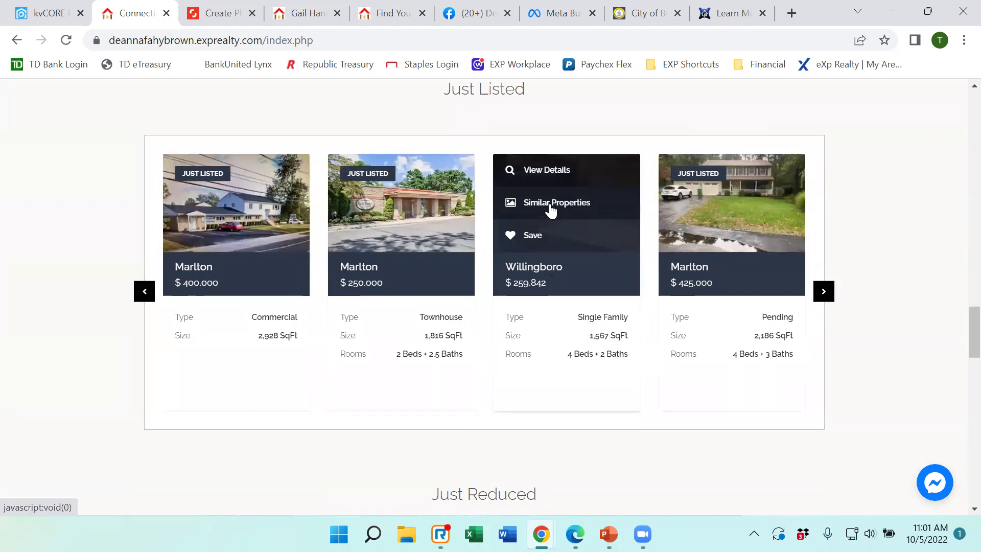
pyautogui.click(824, 293)
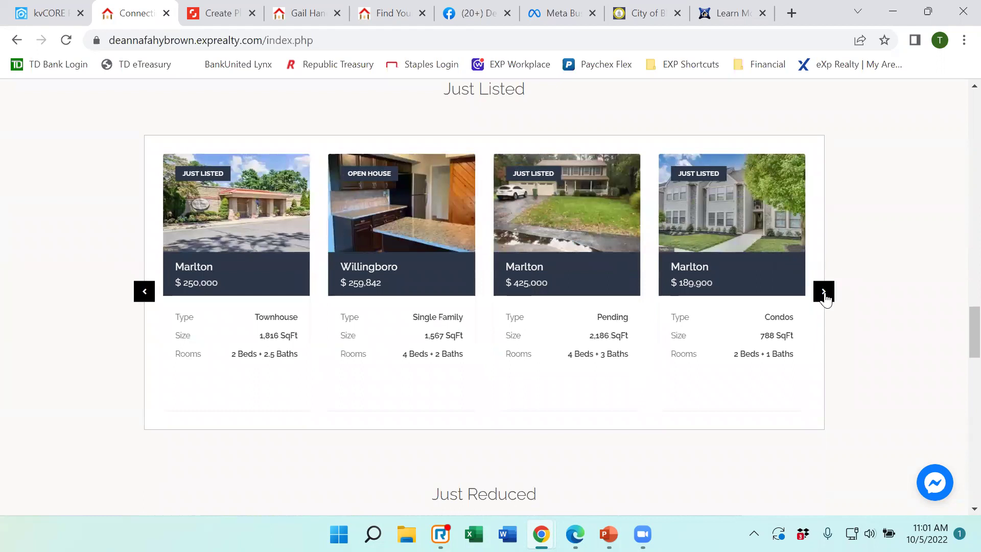
pyautogui.click(824, 294)
pyautogui.click(824, 293)
pyautogui.click(823, 293)
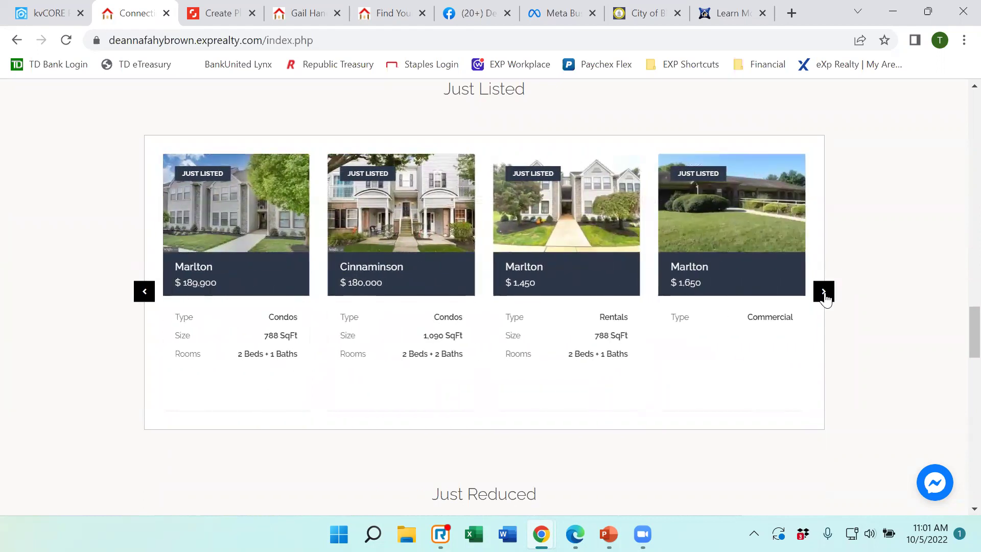
pyautogui.click(824, 294)
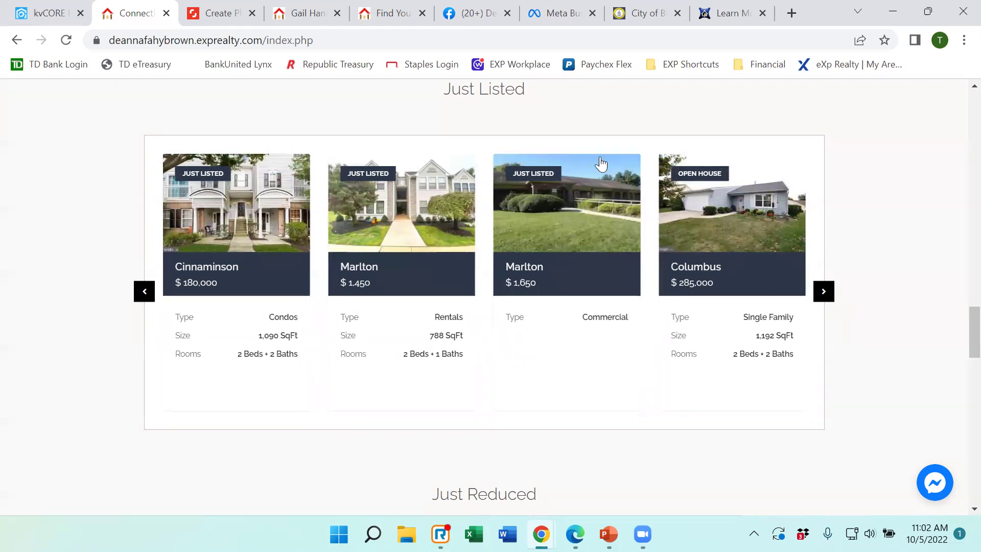
# Scroll through the rest of the home page's listing sections.
pyautogui.scroll(-10, 523, 111)
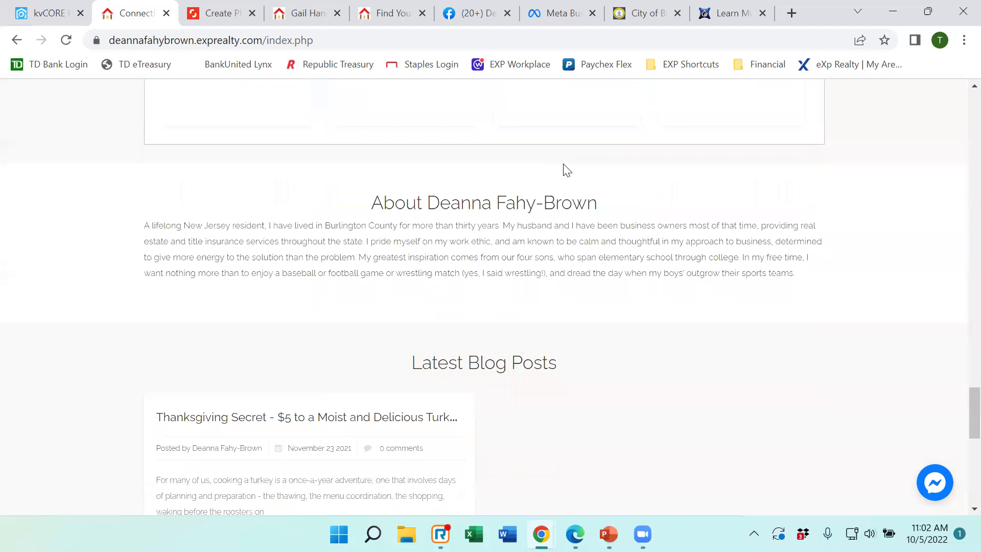
pyautogui.scroll(12, 562, 164)
pyautogui.scroll(4, 564, 163)
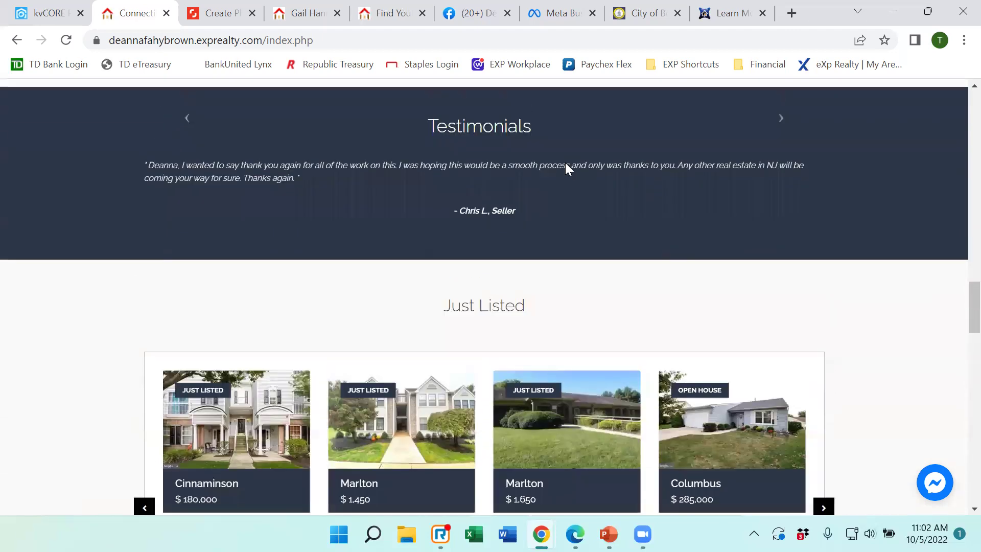
pyautogui.scroll(-6, 561, 175)
pyautogui.scroll(-3, 490, 227)
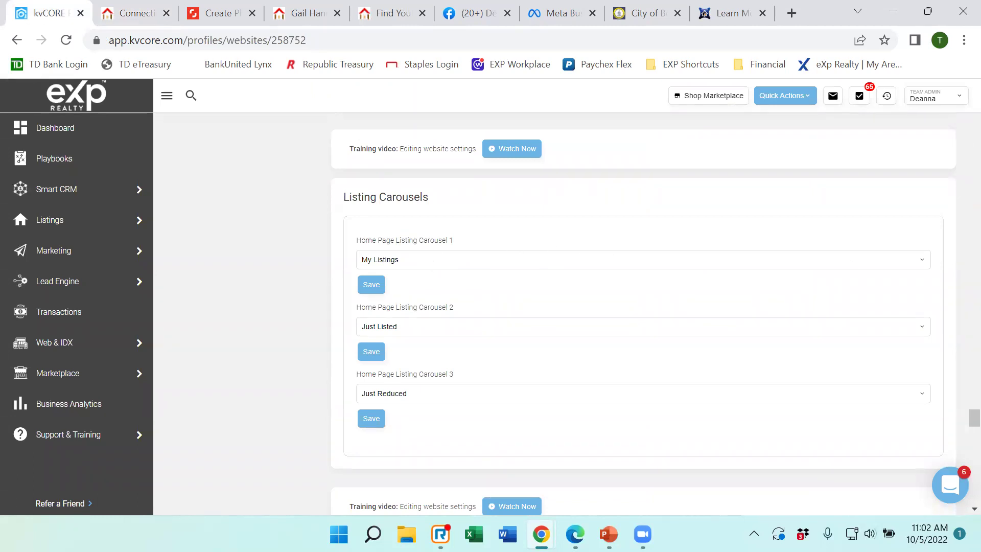
# Set Home Page Listing Carousel 1 to Open Houses and save, then return to the agent website.
pyautogui.click(921, 264)
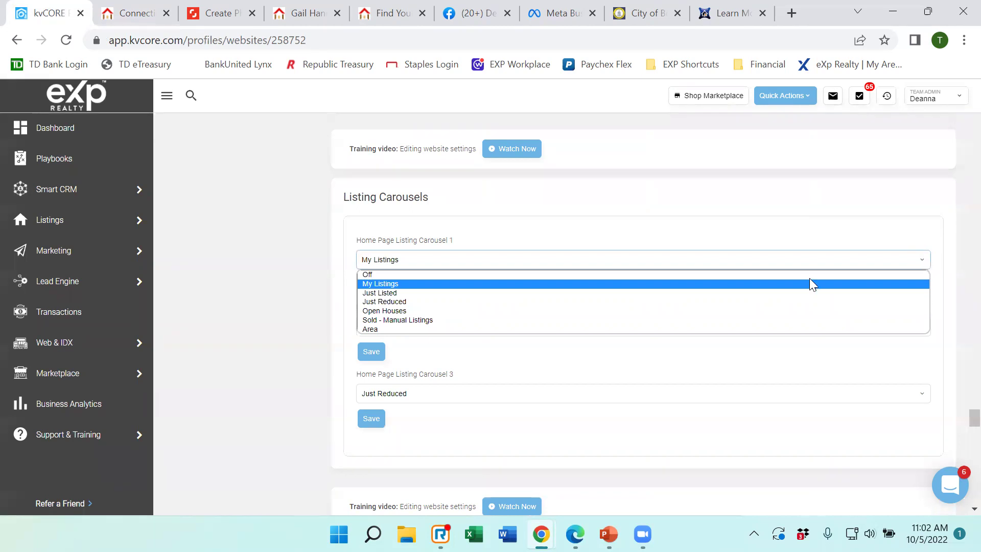
pyautogui.click(415, 304)
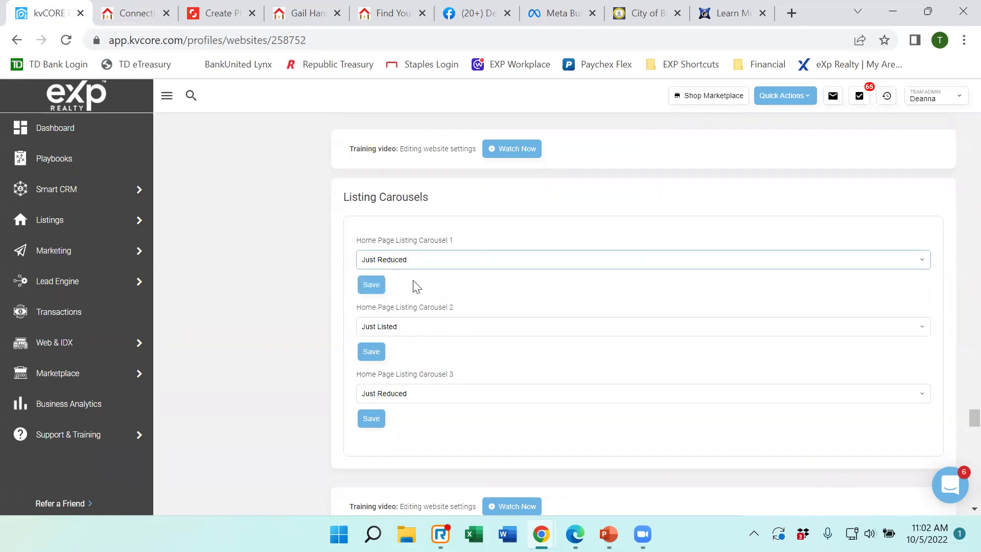
pyautogui.click(930, 262)
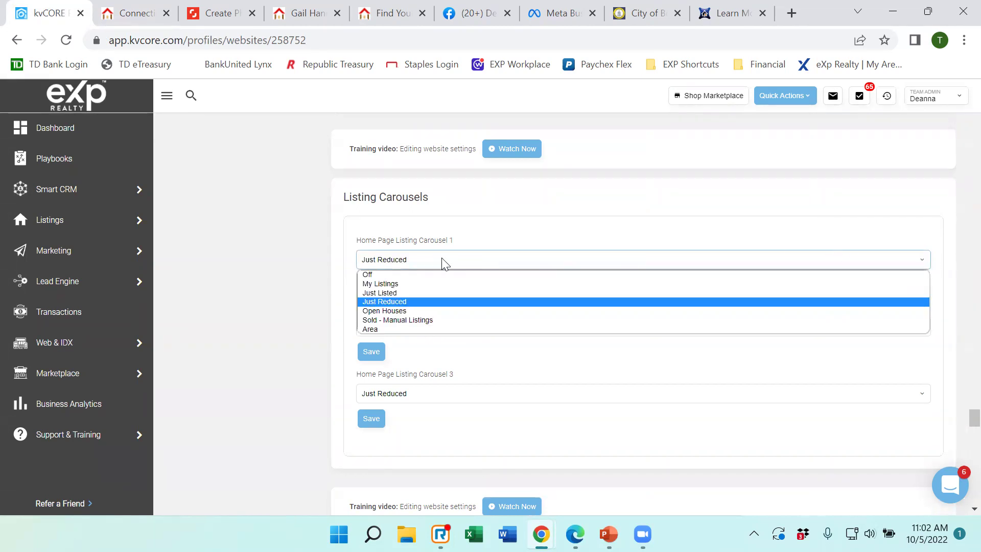
pyautogui.click(388, 311)
pyautogui.click(375, 290)
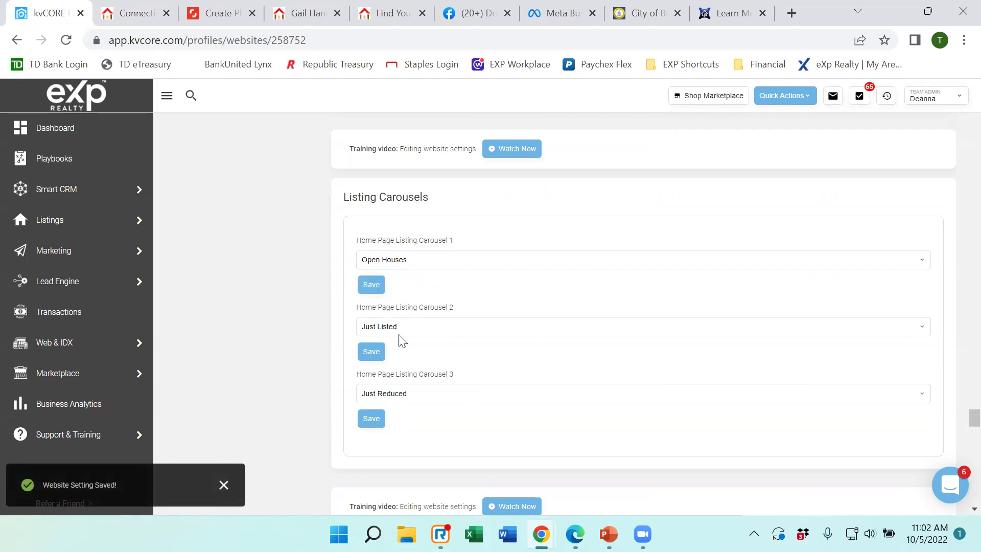
pyautogui.scroll(-1, 463, 348)
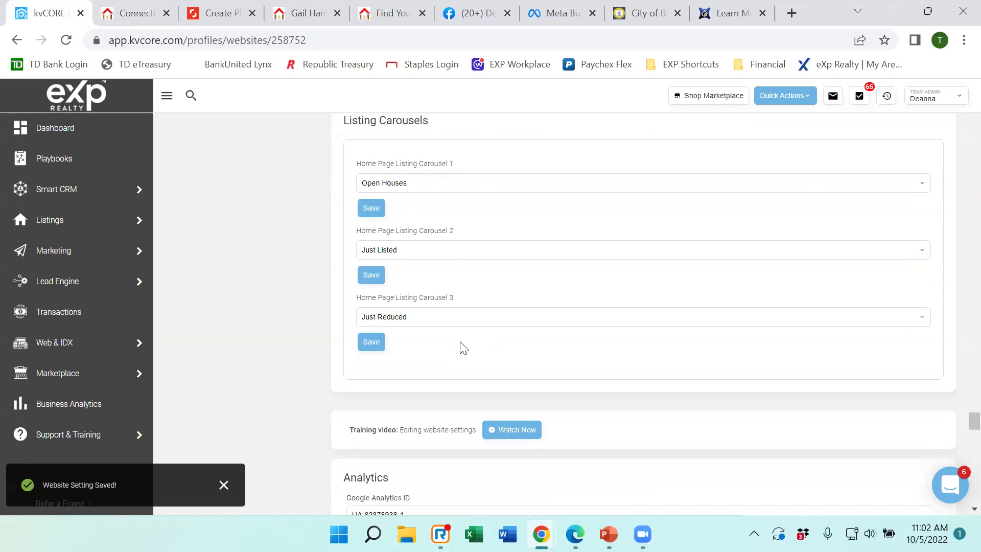
pyautogui.click(136, 16)
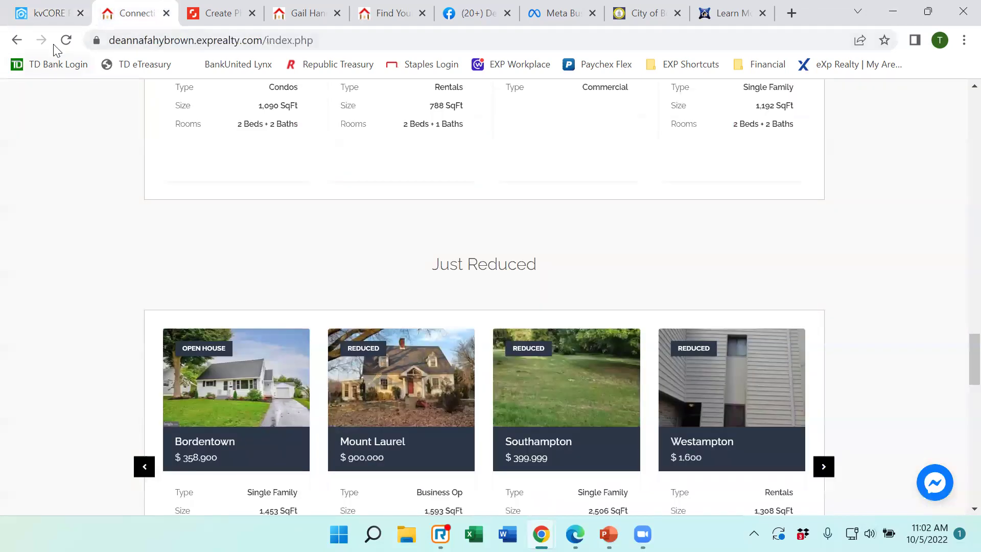
# Reload the agent website, check the new Open Houses carousel above Just Listed, then return to kvCORE.
pyautogui.click(66, 41)
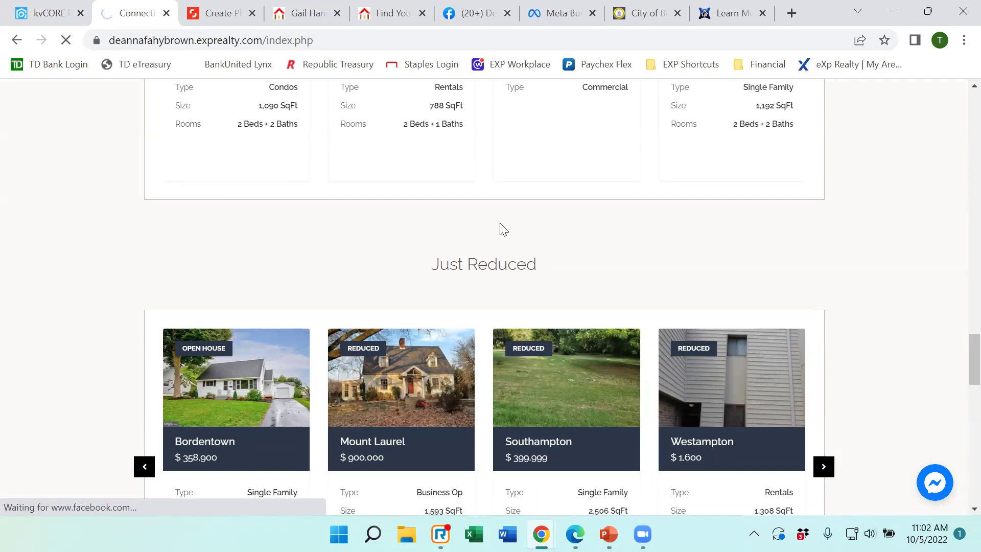
pyautogui.scroll(-2, 499, 233)
pyautogui.scroll(-5, 499, 233)
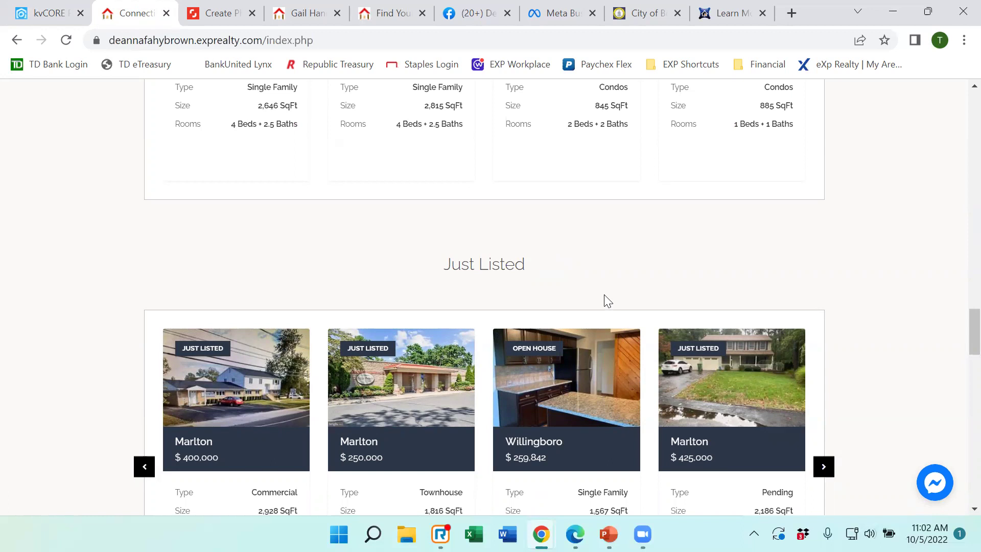
pyautogui.scroll(-1, 604, 299)
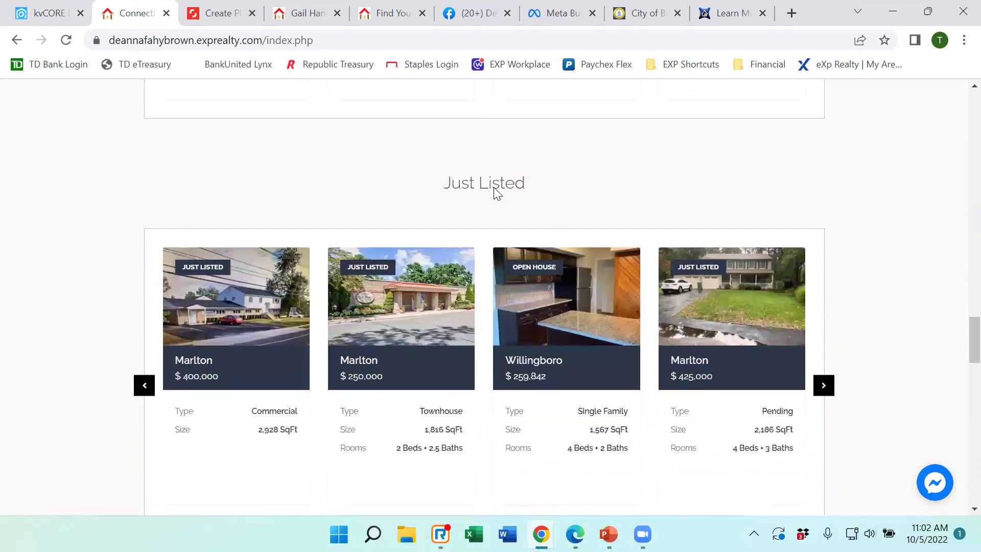
pyautogui.scroll(-8, 493, 189)
pyautogui.scroll(8, 481, 188)
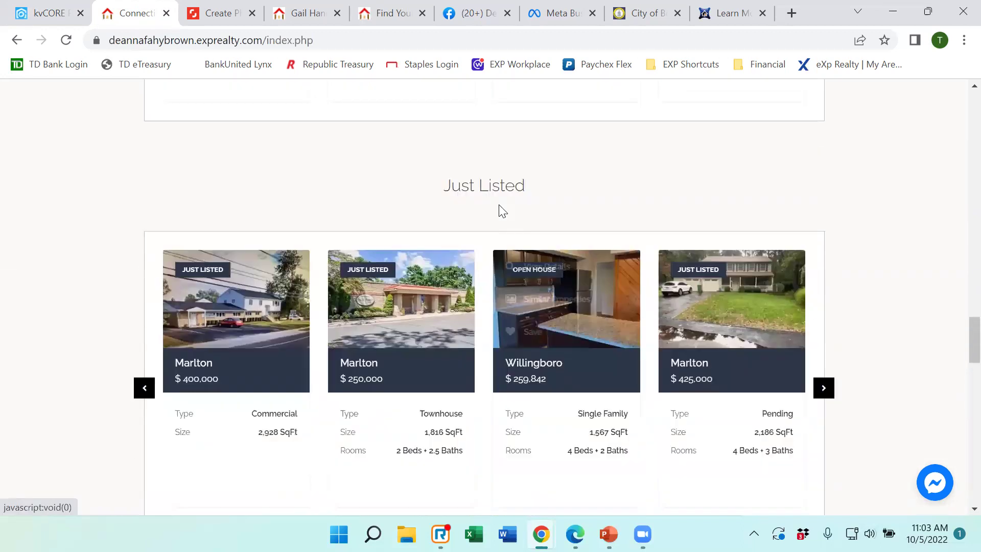
pyautogui.scroll(-8, 206, 168)
pyautogui.scroll(1, 324, 452)
pyautogui.scroll(-3, 485, 371)
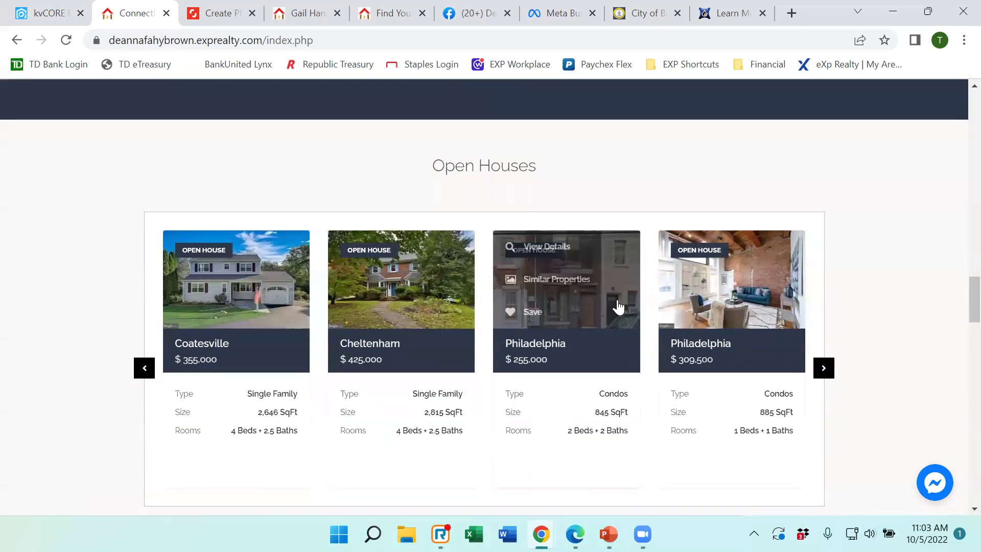
pyautogui.scroll(-5, 871, 256)
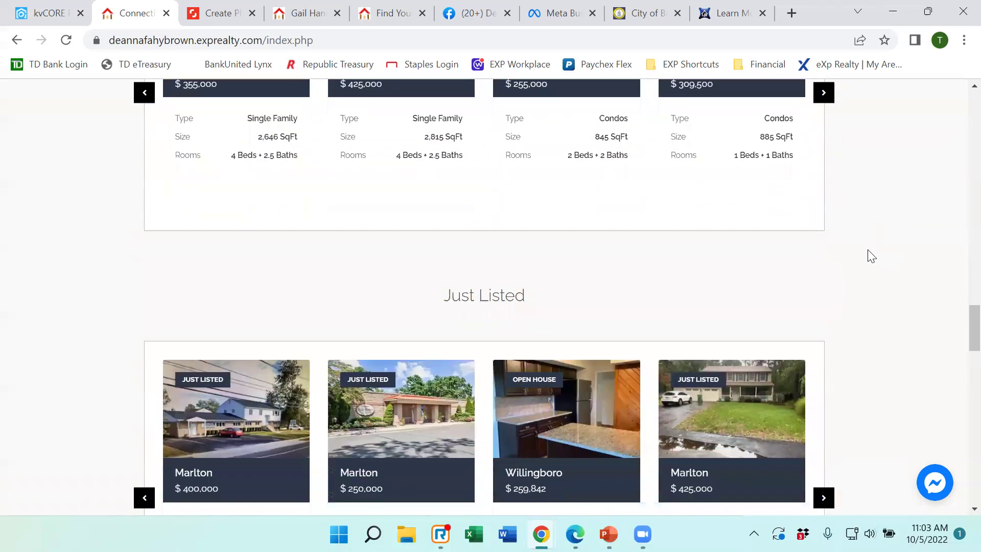
pyautogui.click(50, 13)
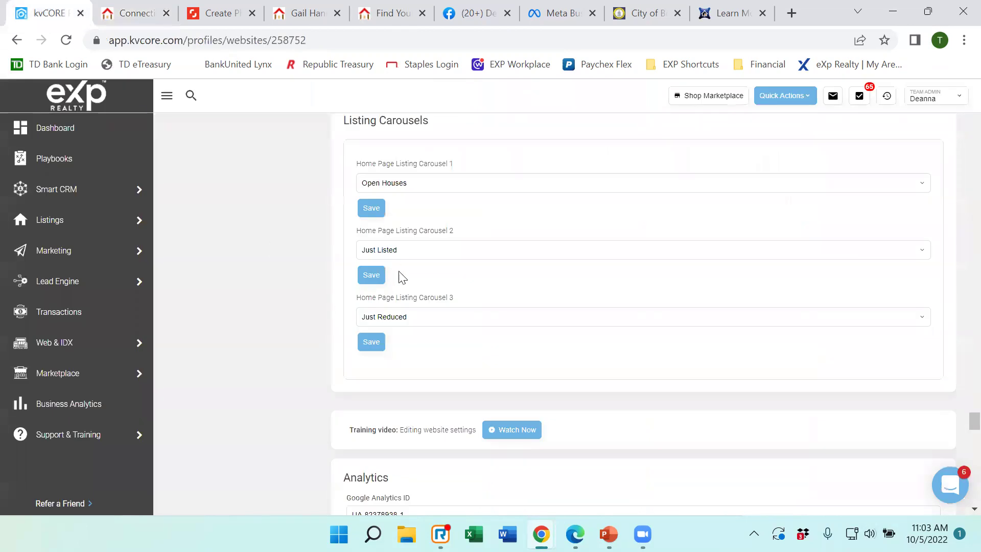
pyautogui.click(423, 185)
pyautogui.click(423, 186)
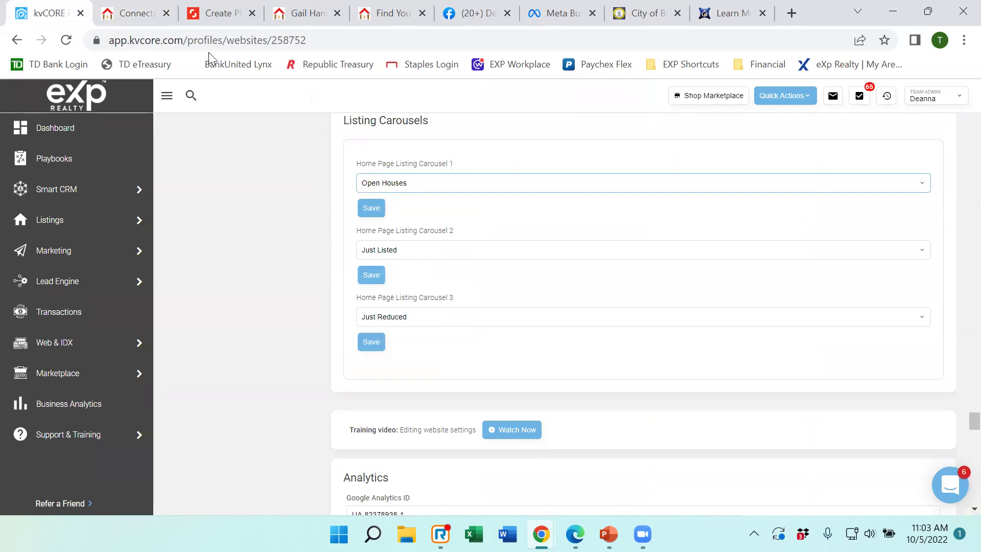
pyautogui.click(127, 15)
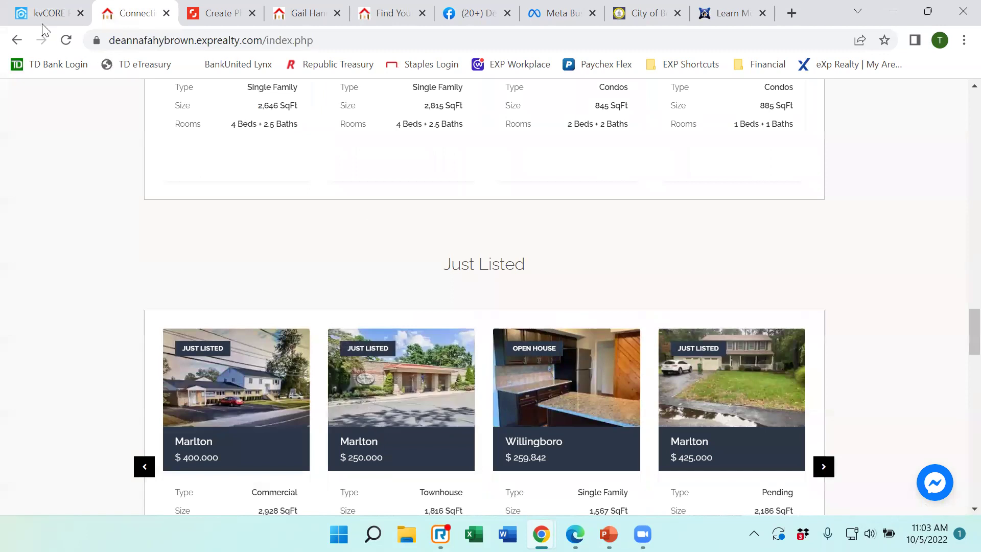
pyautogui.click(43, 20)
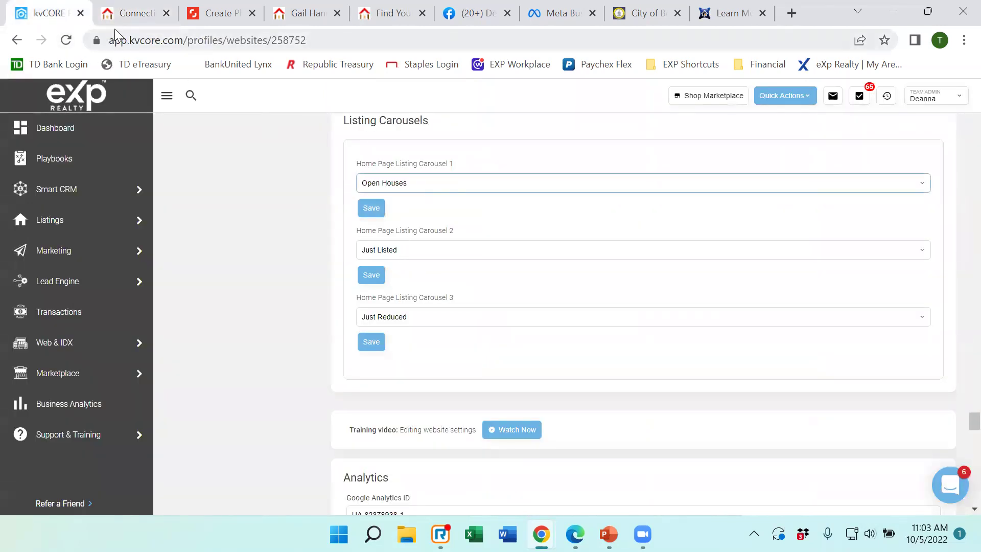
pyautogui.click(132, 17)
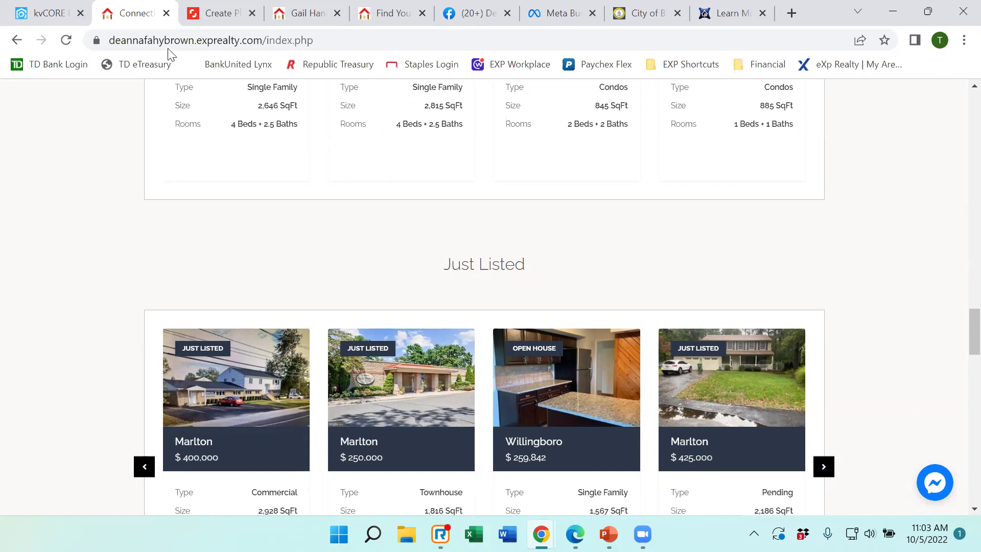
pyautogui.click(49, 15)
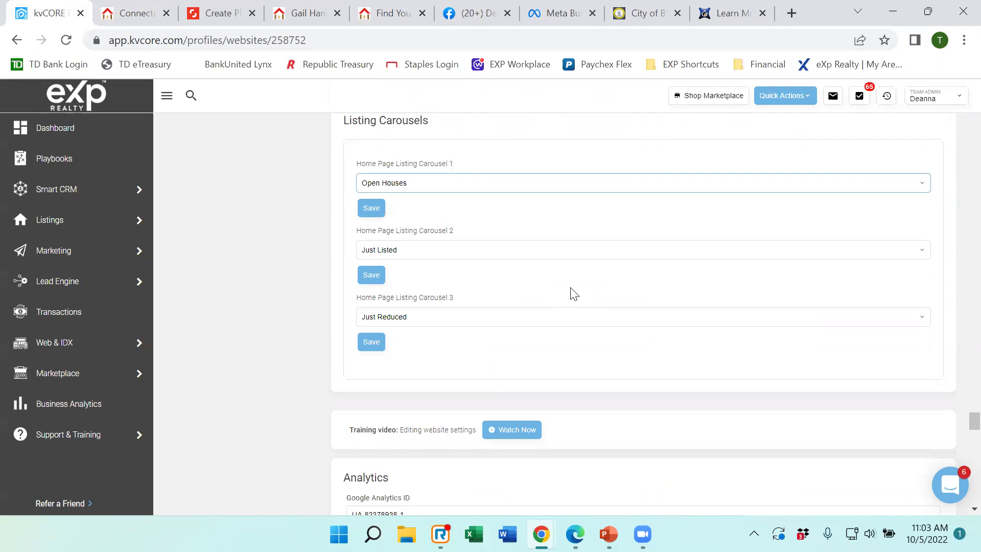
pyautogui.scroll(-3, 572, 296)
pyautogui.scroll(-2, 574, 293)
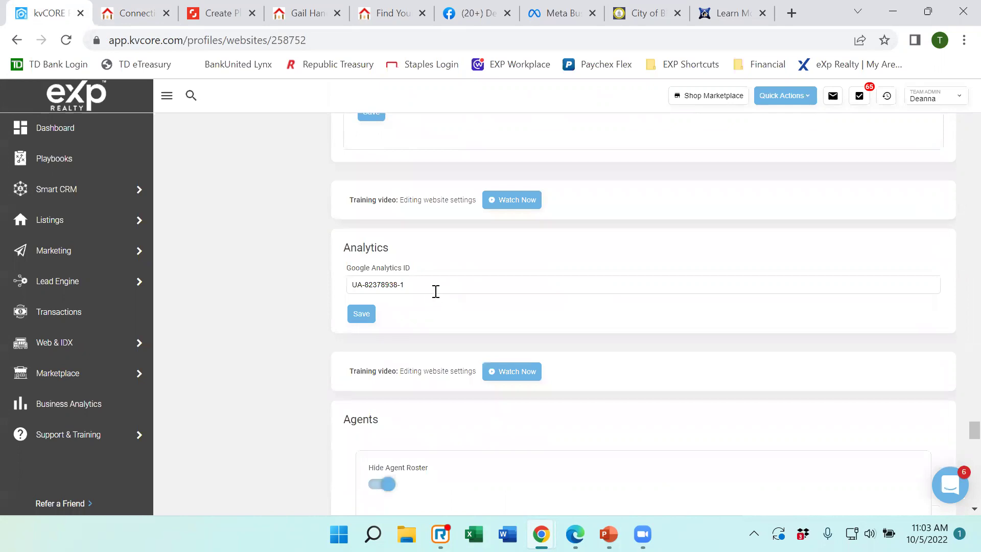
# Scroll through the kvCORE website settings, then view the top of the live agent website.
pyautogui.scroll(-1, 448, 282)
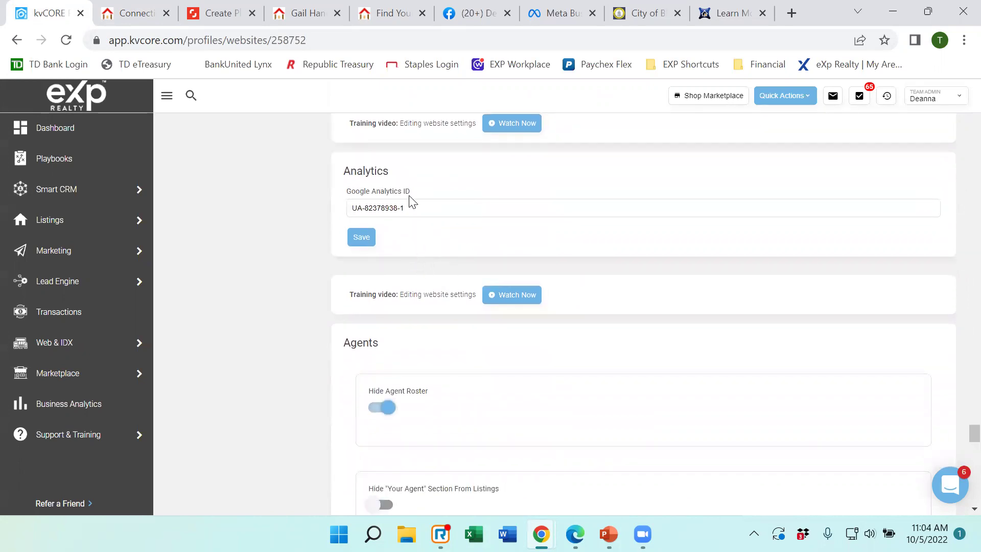
pyautogui.scroll(-1, 412, 201)
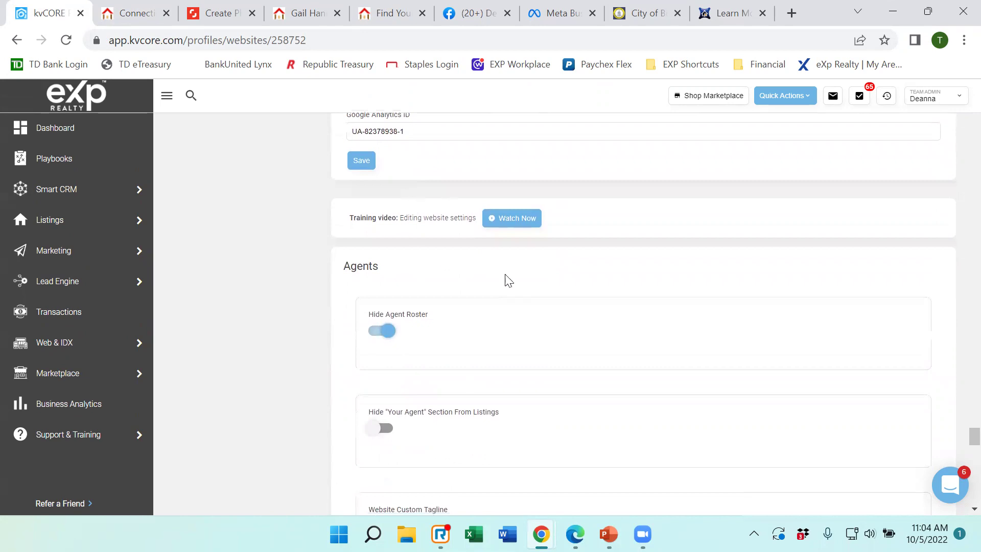
pyautogui.scroll(-1, 473, 314)
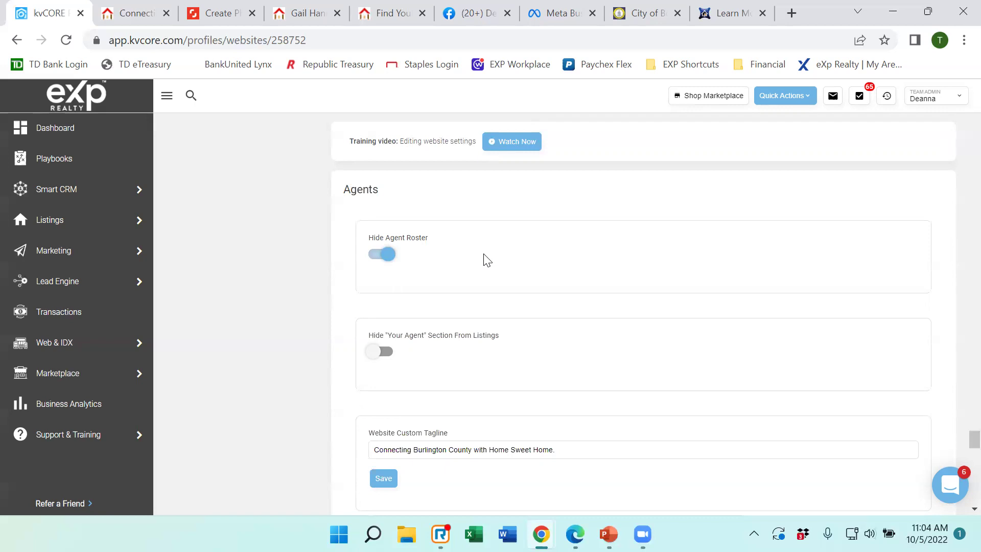
pyautogui.scroll(-2, 484, 257)
pyautogui.scroll(-1, 483, 257)
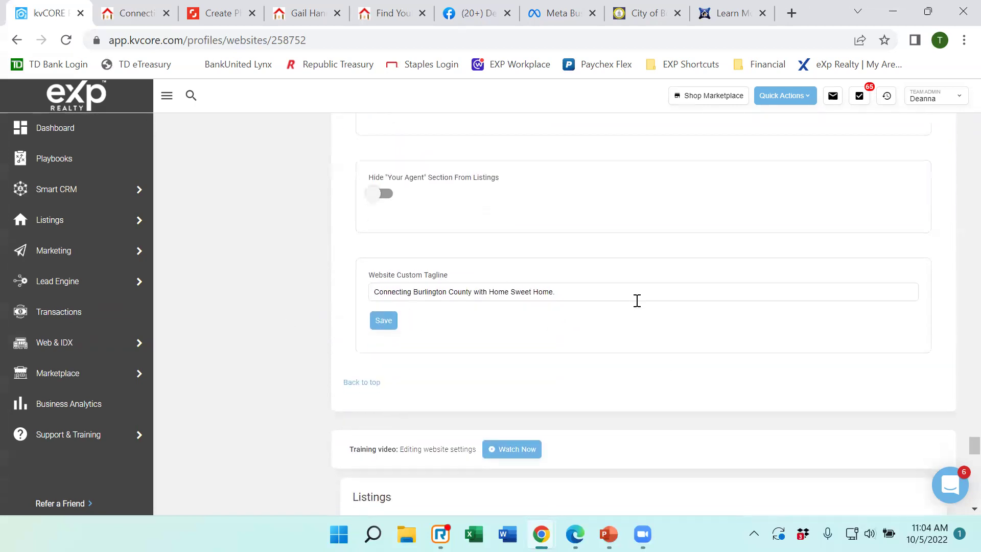
pyautogui.scroll(-3, 635, 301)
pyautogui.scroll(4, 635, 308)
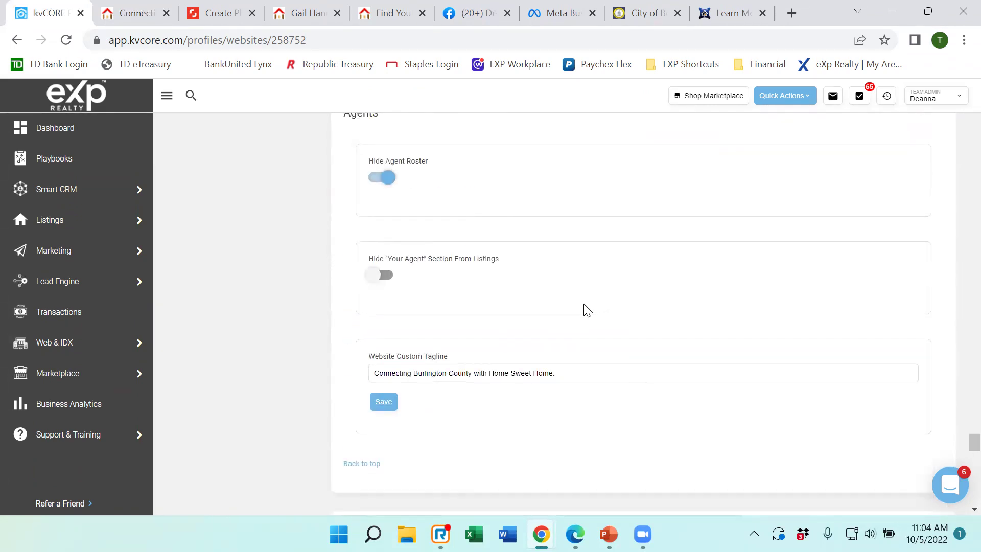
pyautogui.click(144, 14)
pyautogui.scroll(10, 464, 252)
pyautogui.scroll(15, 493, 265)
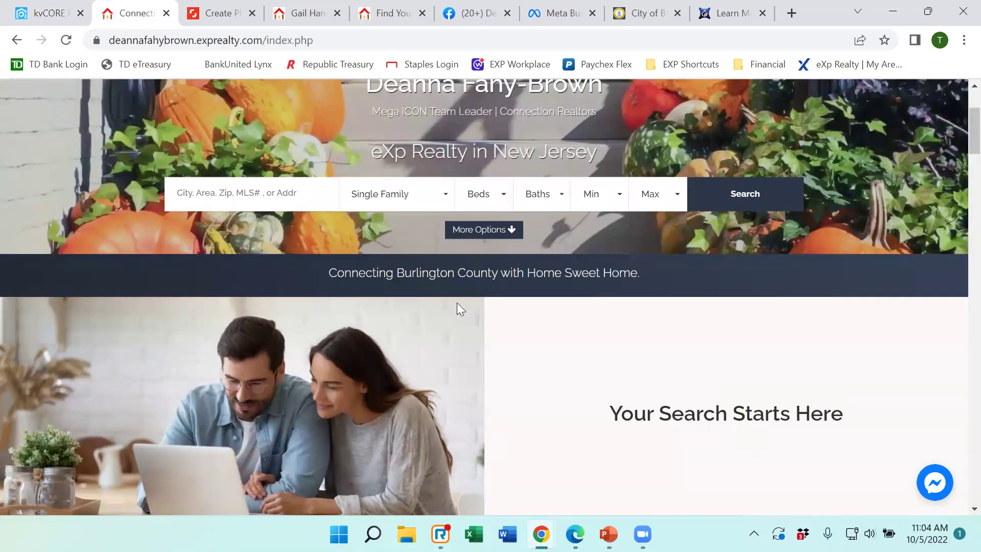
# Compare the 'Connecting Burlington County with Home Sweet Home.' tagline across both tabs, then select the field.
pyautogui.click(7, 12)
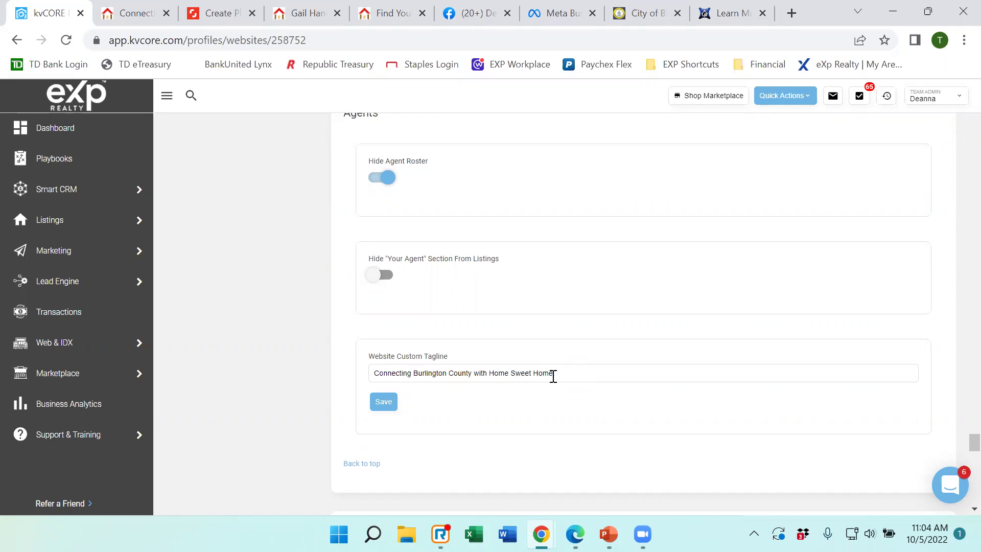
pyautogui.click(137, 15)
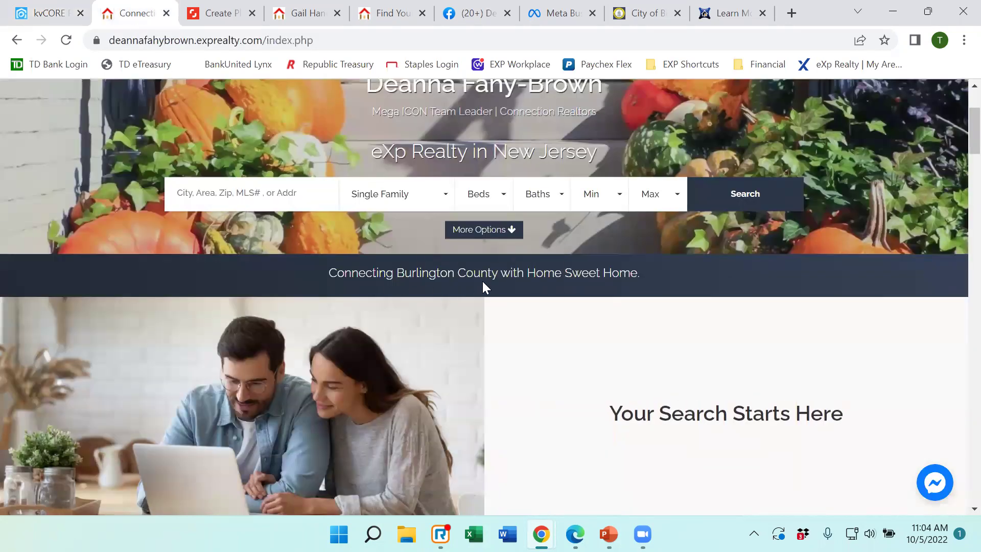
pyautogui.click(41, 14)
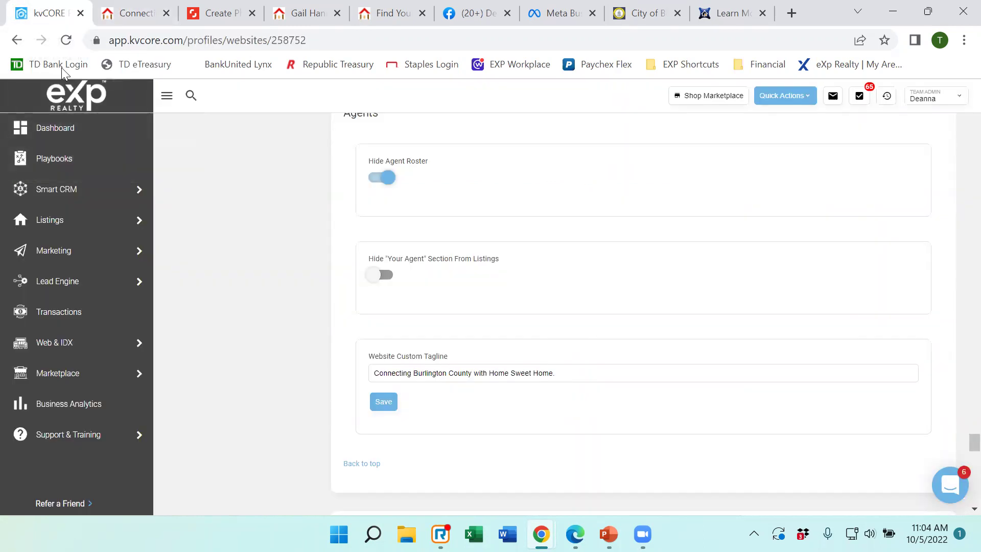
pyautogui.click(567, 374)
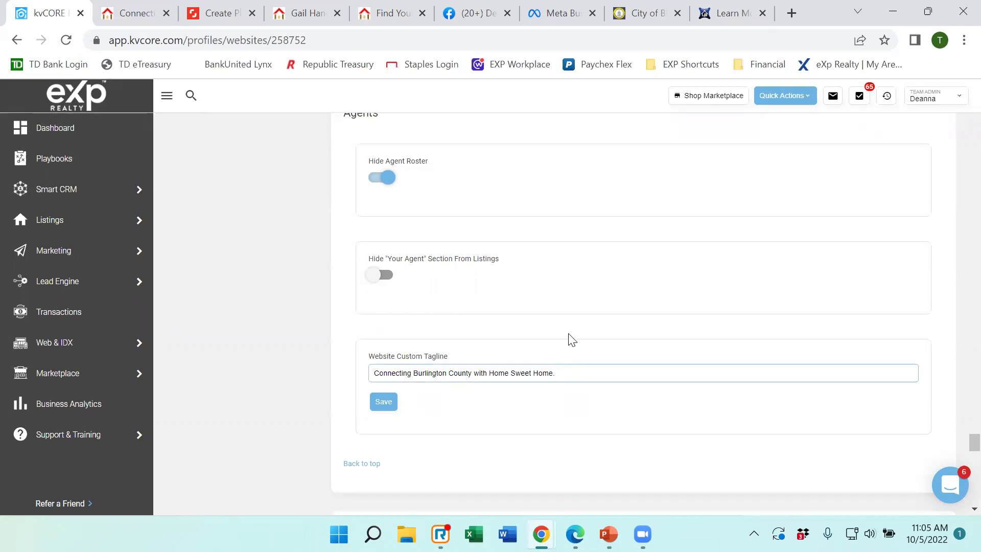
pyautogui.scroll(-6, 571, 340)
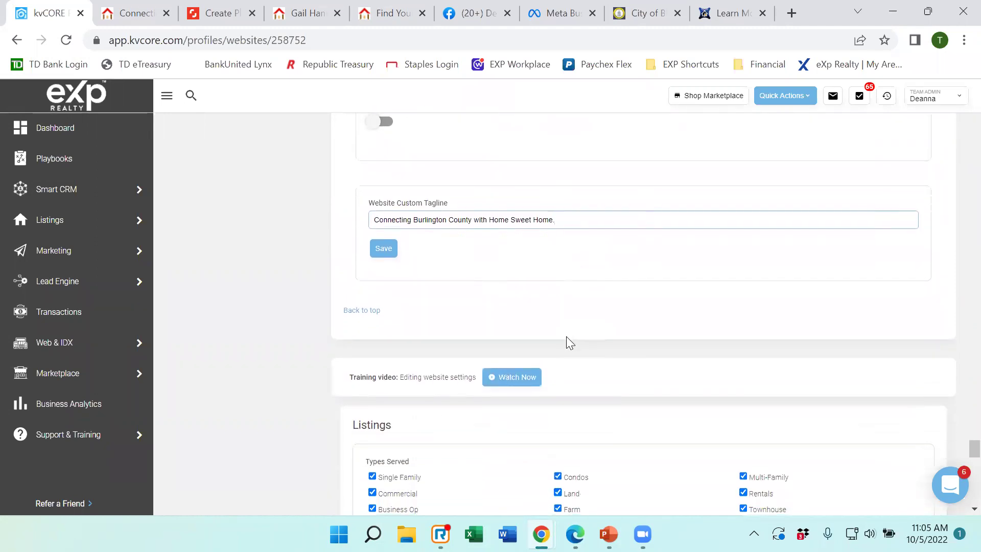
# Tick Coming Soon under Listings > Types Served and save.
pyautogui.scroll(-7, 569, 339)
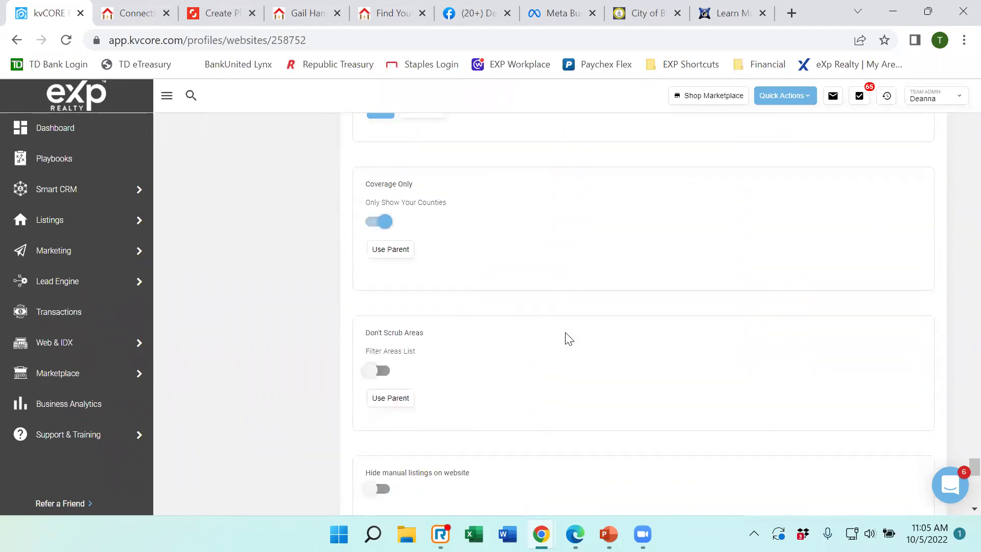
pyautogui.scroll(6, 556, 337)
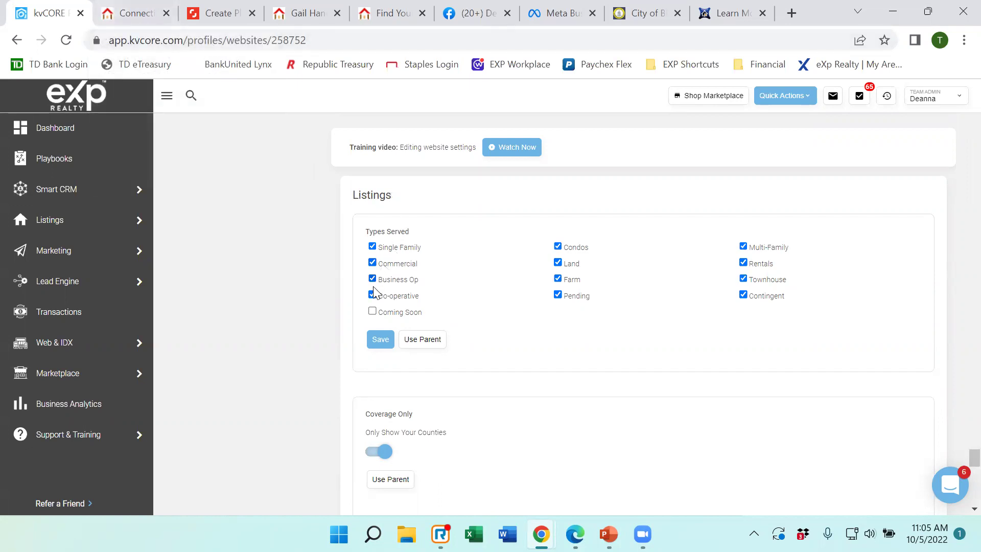
pyautogui.click(372, 311)
pyautogui.click(376, 342)
pyautogui.click(380, 340)
# Scroll down to the Listing Default Sort and Default Listing Display settings.
pyautogui.scroll(-5, 474, 233)
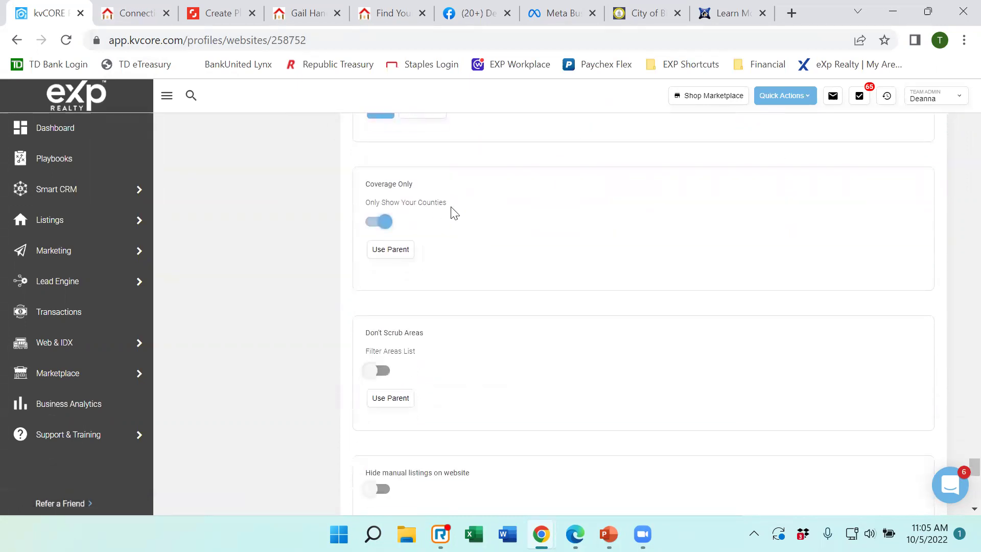
pyautogui.scroll(-3, 454, 214)
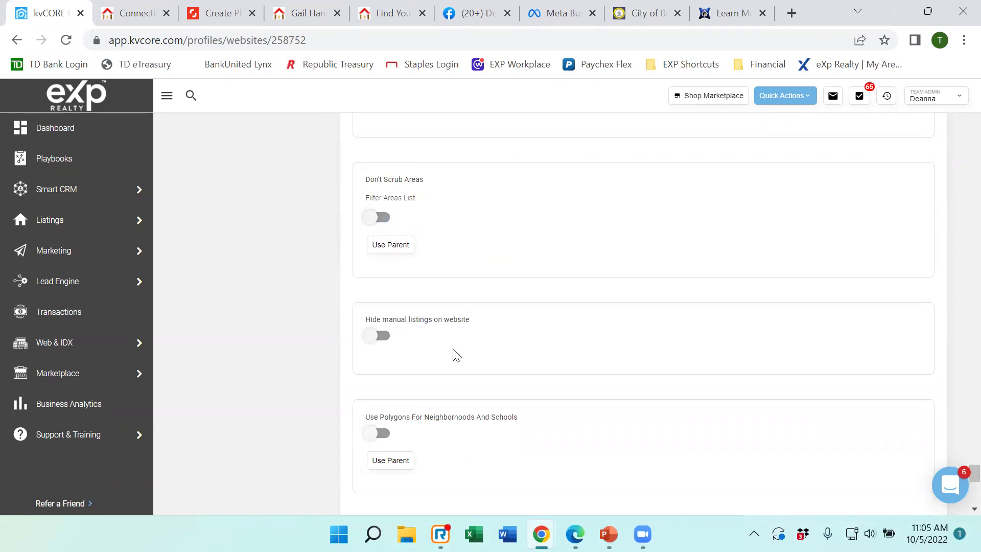
pyautogui.scroll(-3, 461, 351)
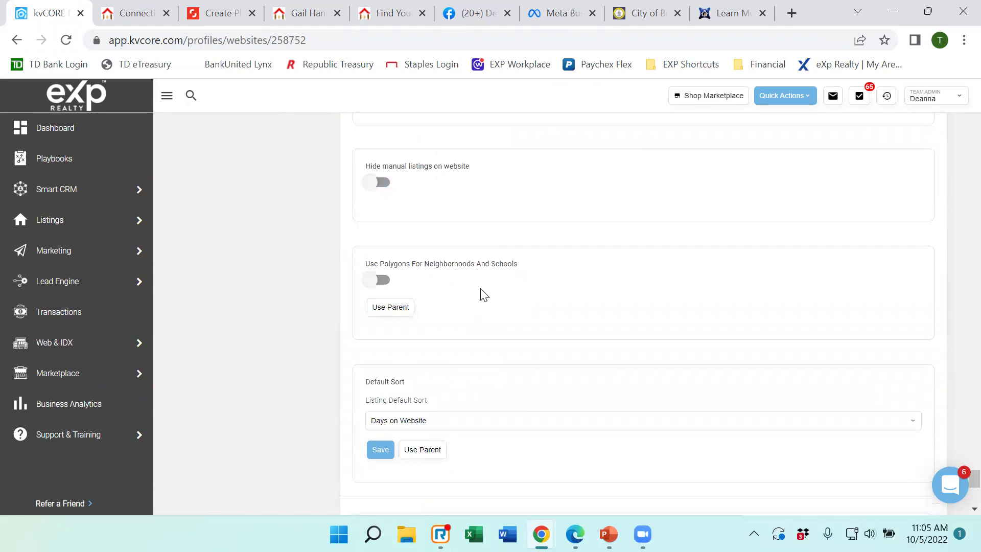
pyautogui.scroll(-1, 480, 290)
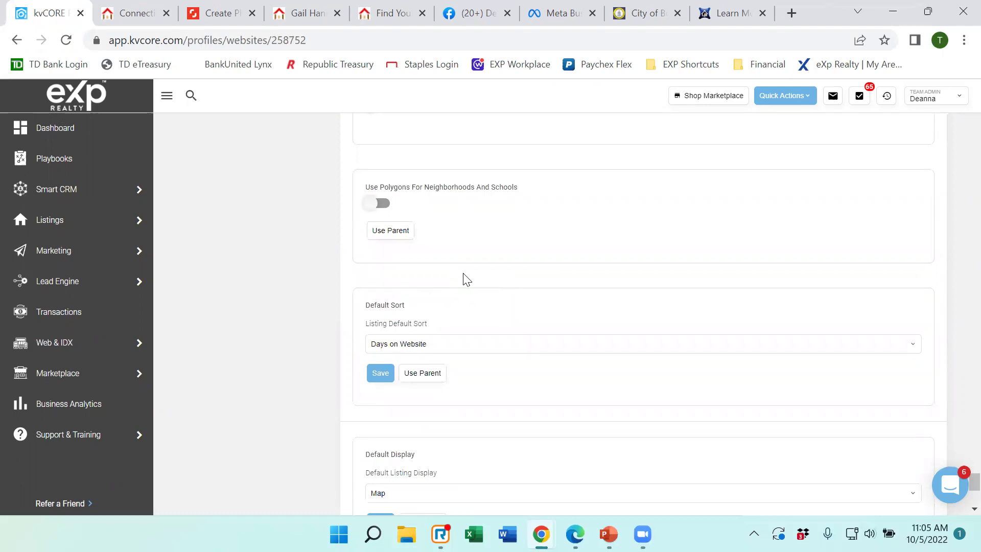
pyautogui.scroll(-1, 478, 258)
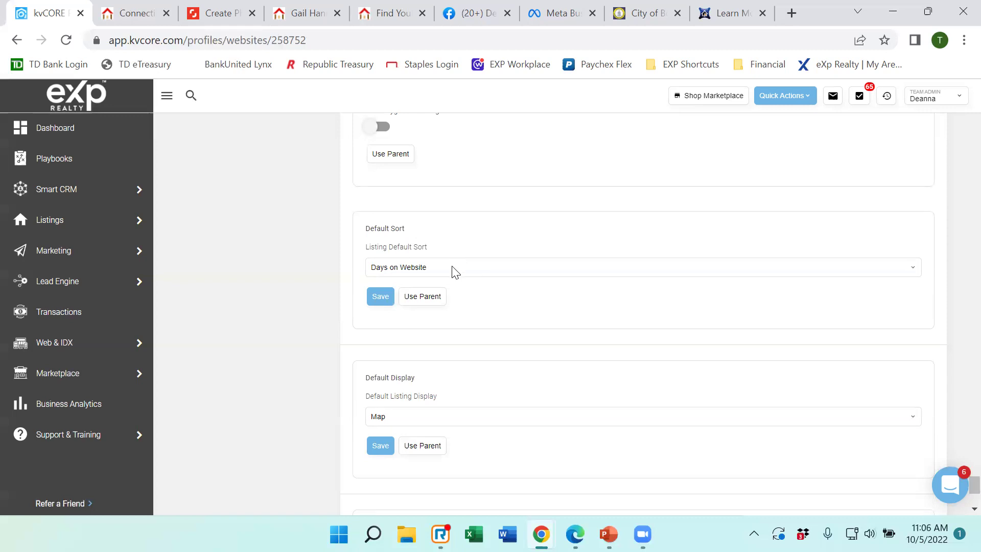
# Keep Days on Website as default sort and Map as default display, then switch to the live site.
pyautogui.click(454, 272)
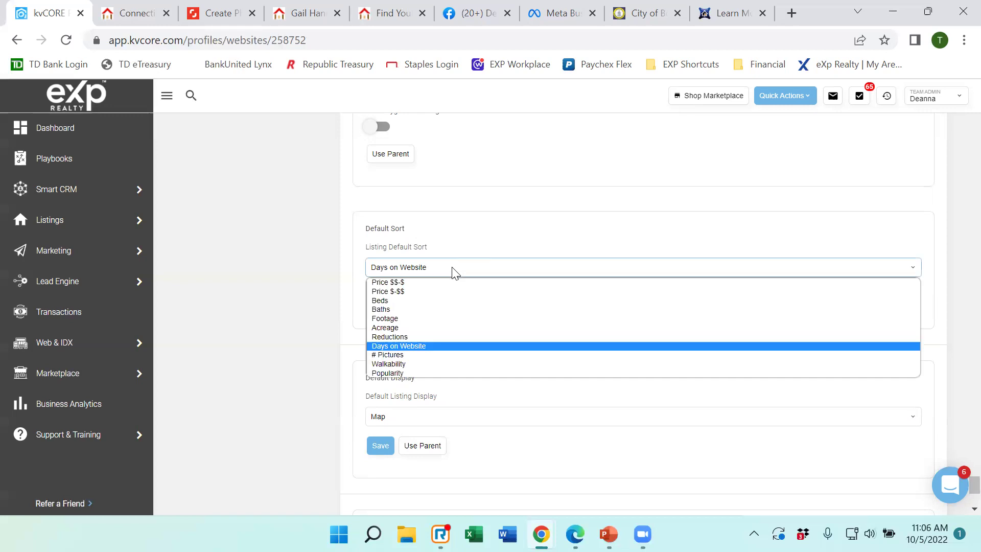
pyautogui.click(454, 272)
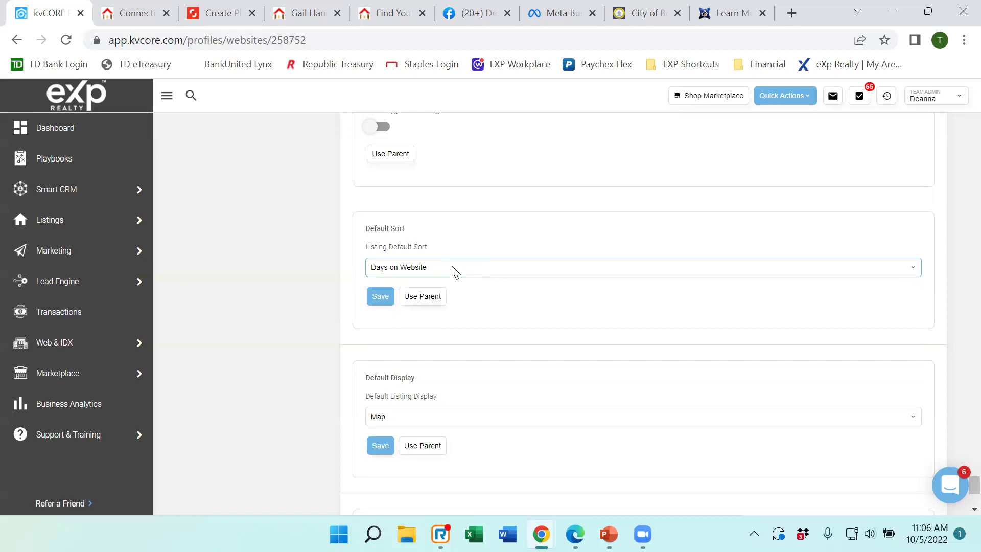
pyautogui.scroll(-1, 455, 272)
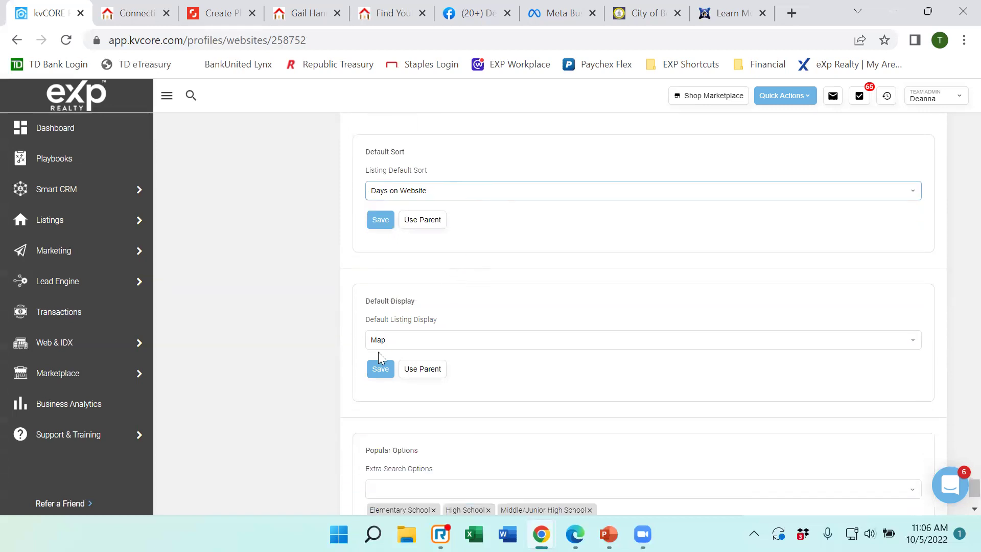
pyautogui.click(434, 346)
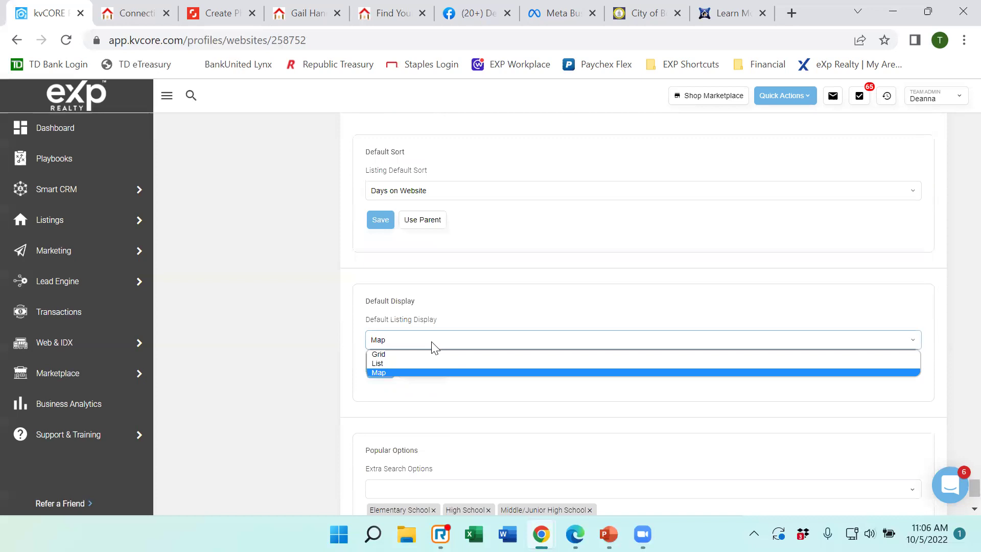
pyautogui.click(434, 347)
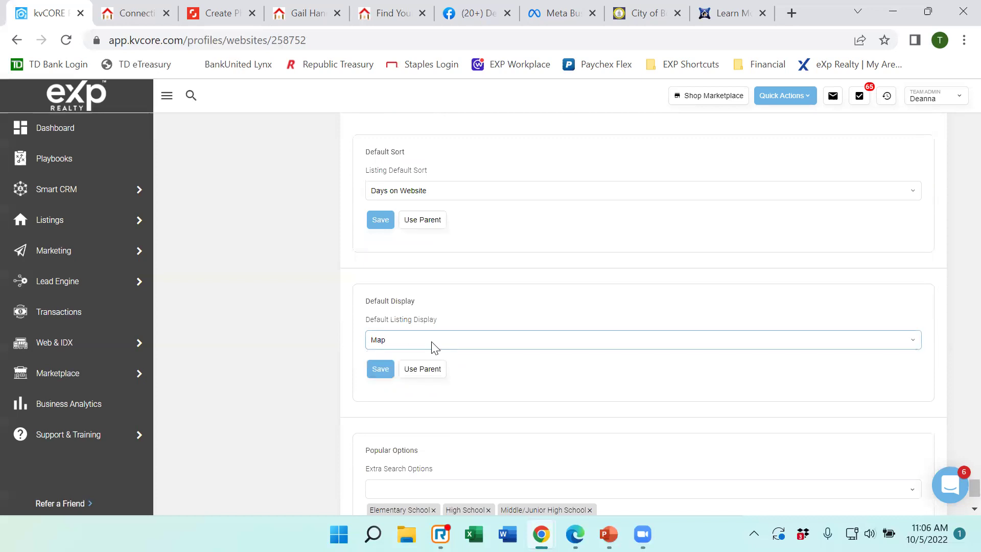
pyautogui.scroll(-3, 439, 302)
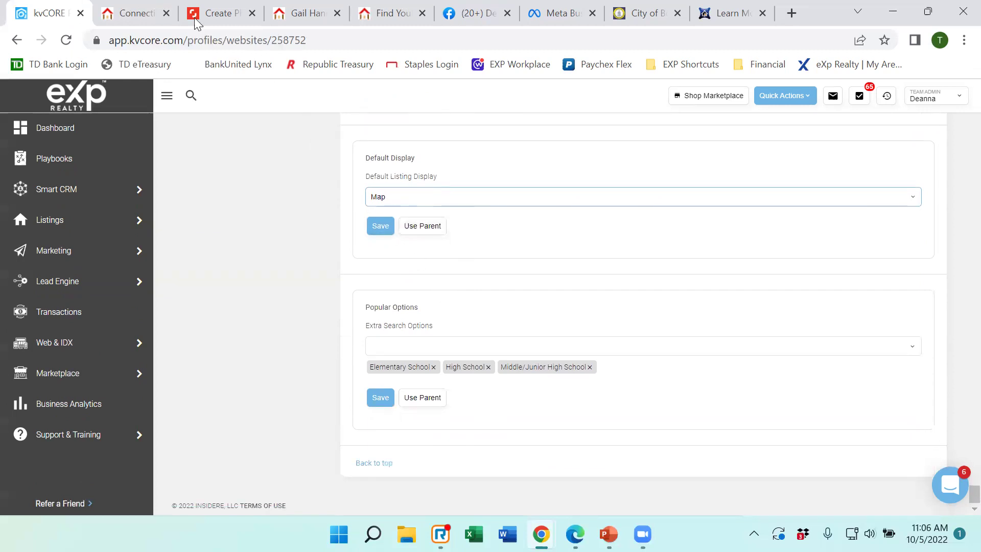
pyautogui.click(145, 17)
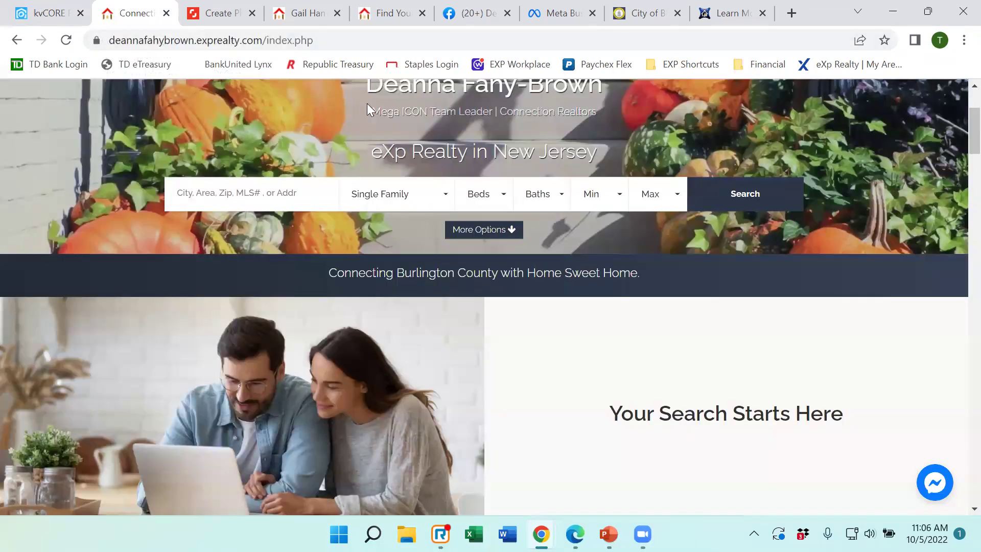
# Open the live site's property search and expand More Filters down to the school fields.
pyautogui.scroll(3, 399, 122)
pyautogui.click(540, 135)
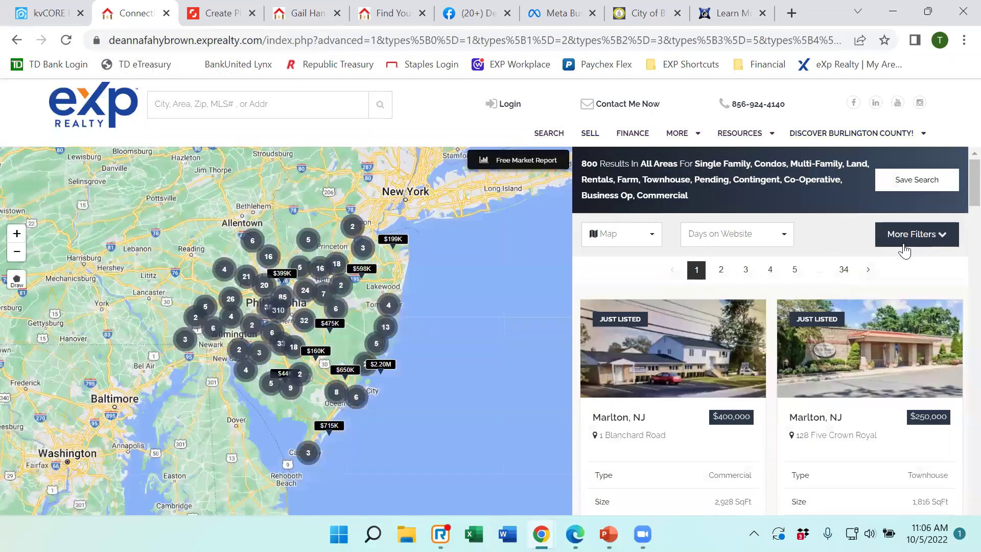
pyautogui.click(915, 239)
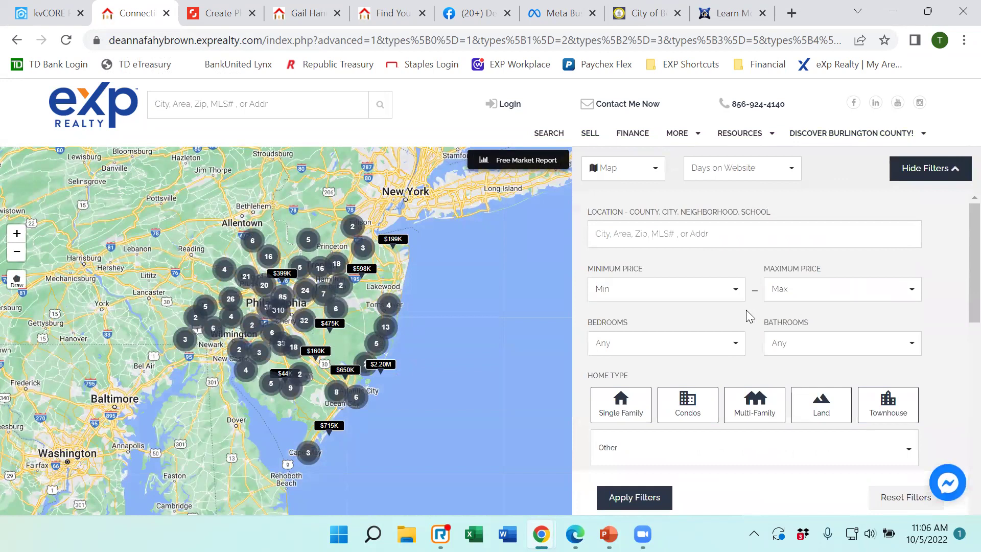
pyautogui.scroll(-8, 745, 310)
pyautogui.scroll(-8, 745, 311)
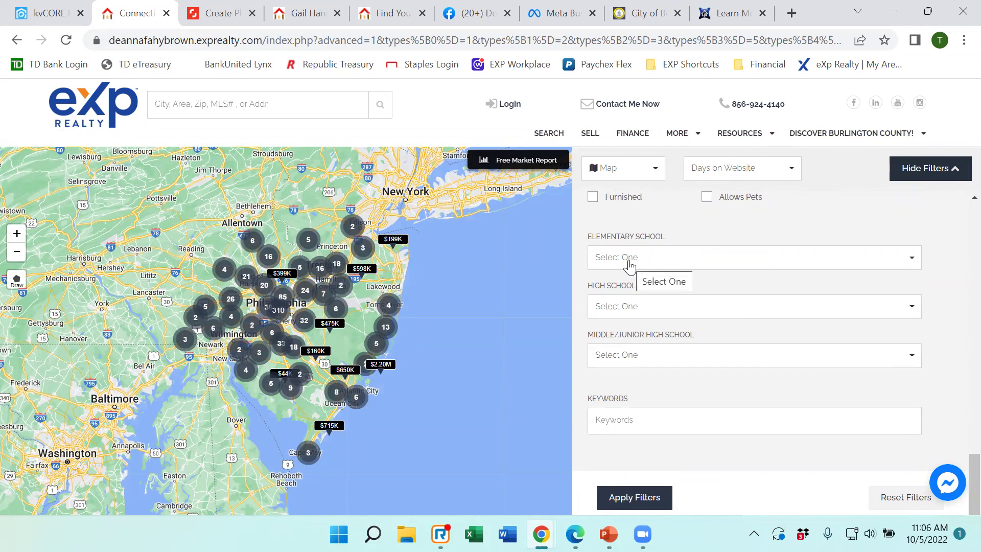
# Scroll the kvCORE Extra Search Options to find School District, then switch to the live site's search filters.
pyautogui.click(71, 12)
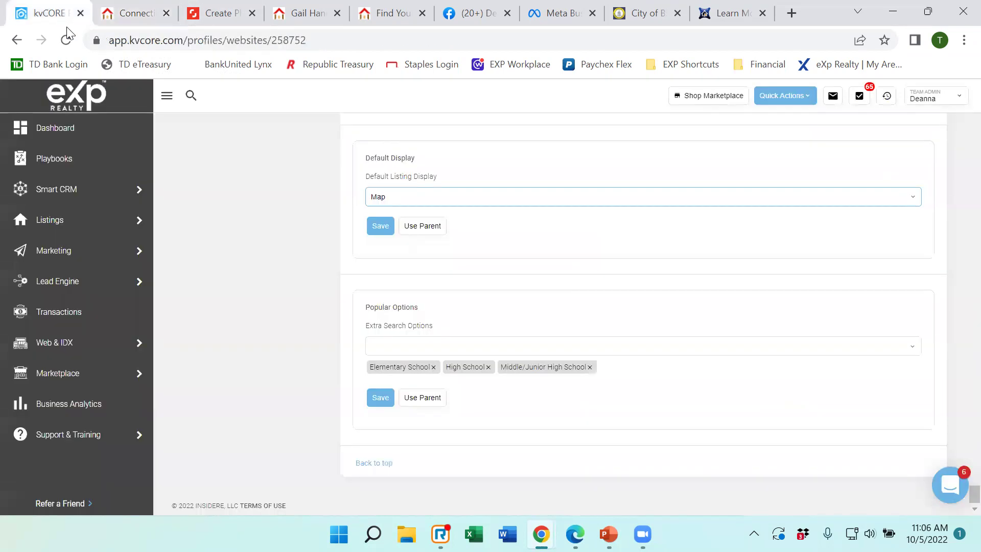
pyautogui.click(412, 346)
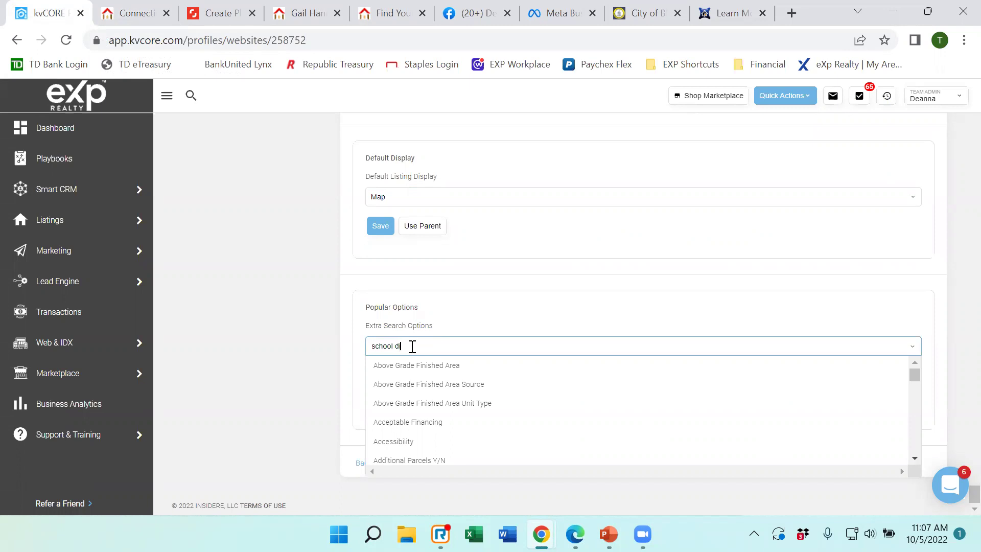
pyautogui.scroll(-2, 490, 380)
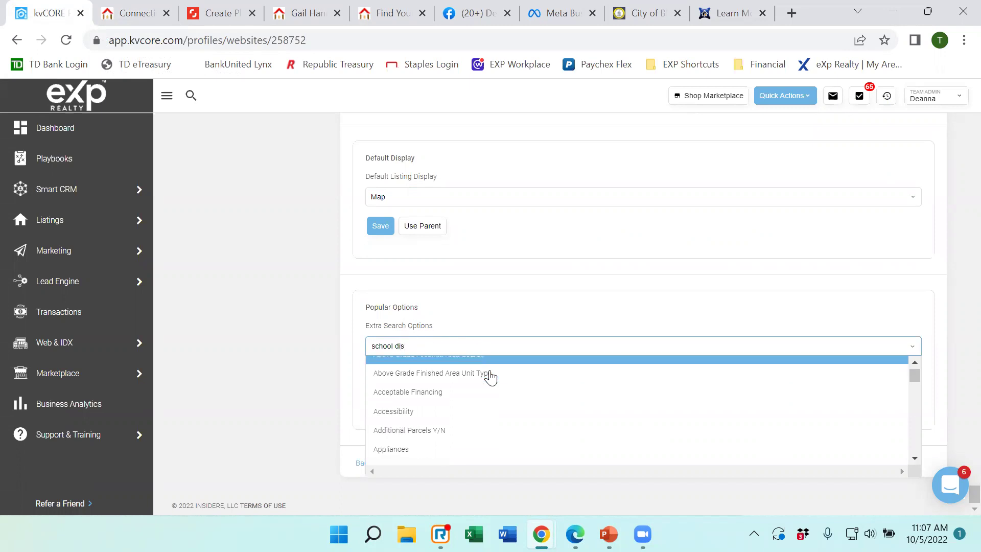
pyautogui.scroll(-8, 498, 401)
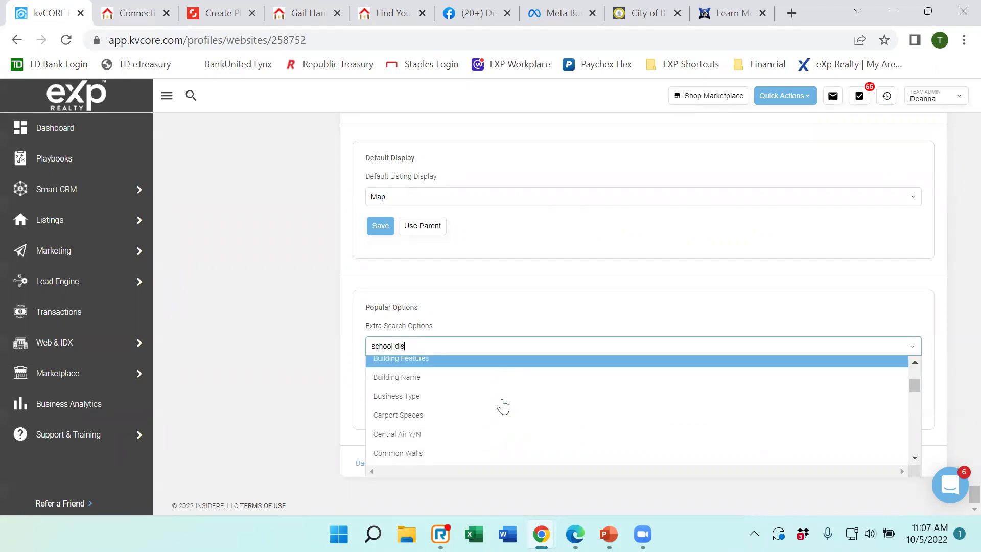
pyautogui.scroll(-10, 503, 405)
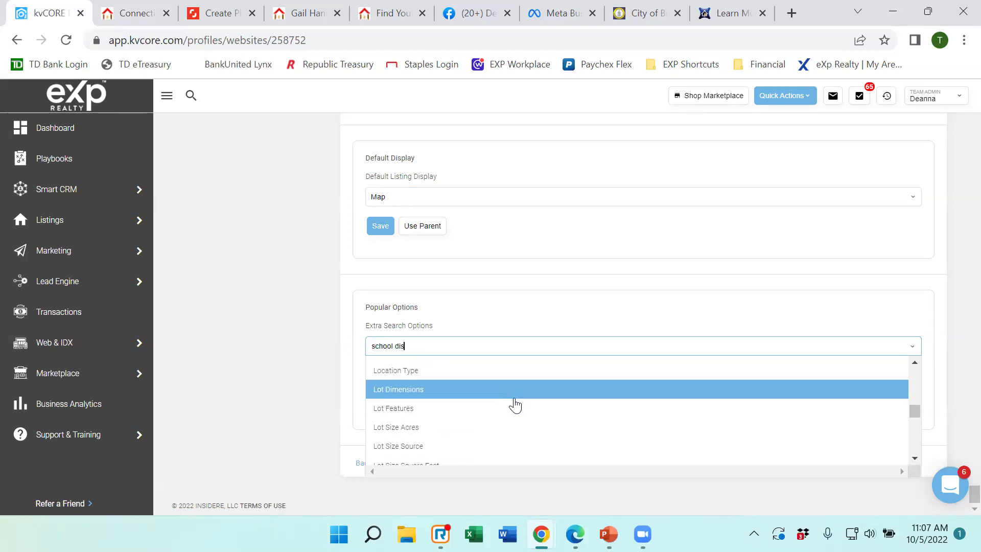
pyautogui.scroll(-10, 519, 407)
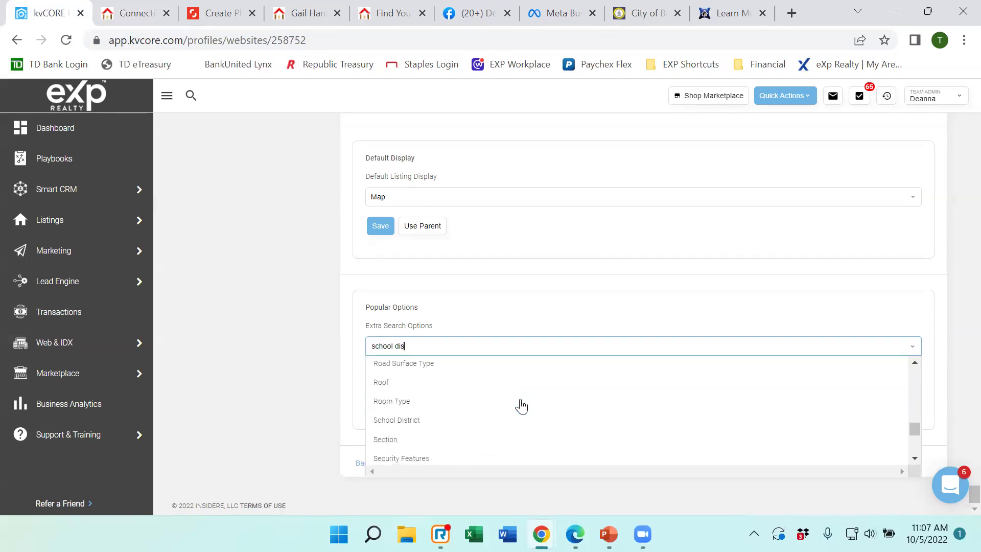
pyautogui.scroll(2, 521, 406)
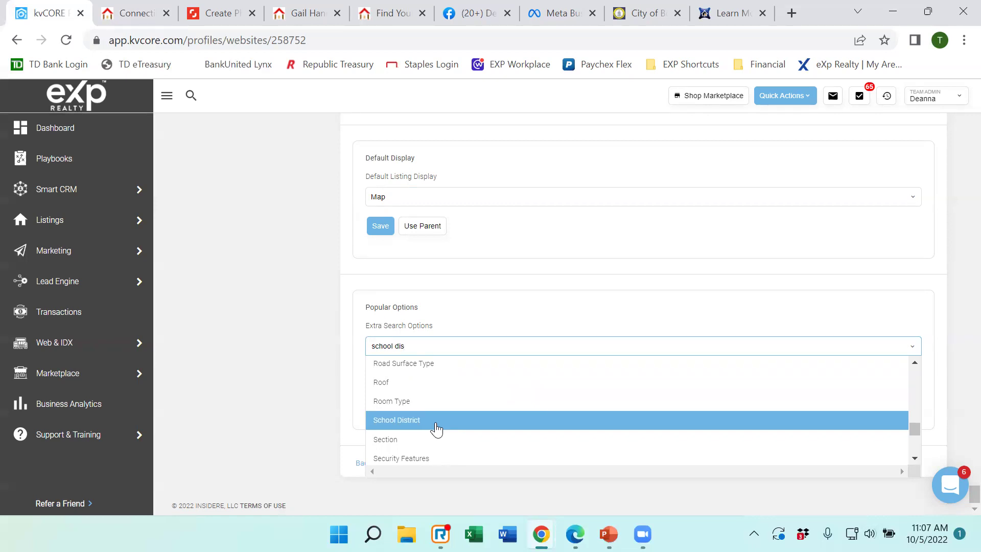
pyautogui.click(130, 15)
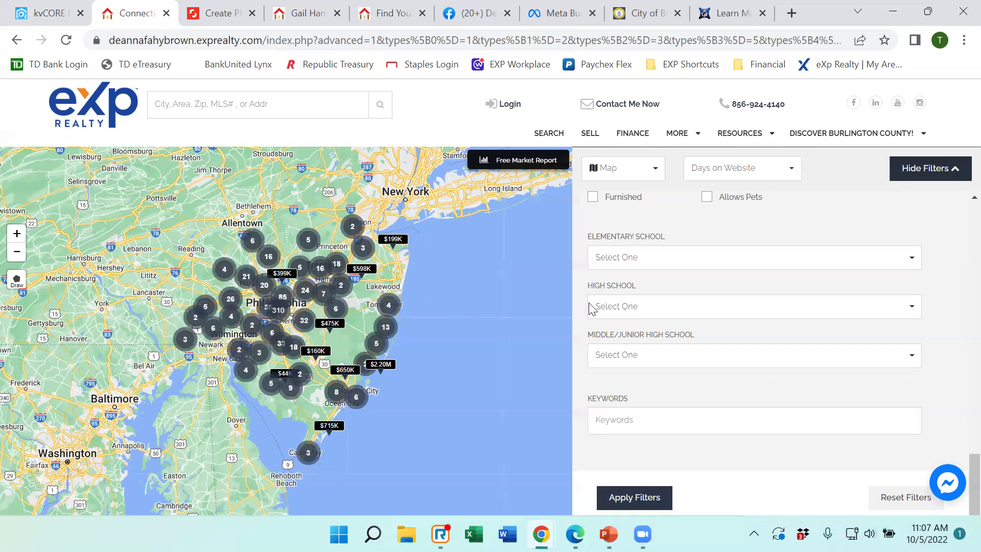
# Check the live site's high school filter choices, then confirm Elementary, High and Middle/Junior High School as extra search options.
pyautogui.click(49, 13)
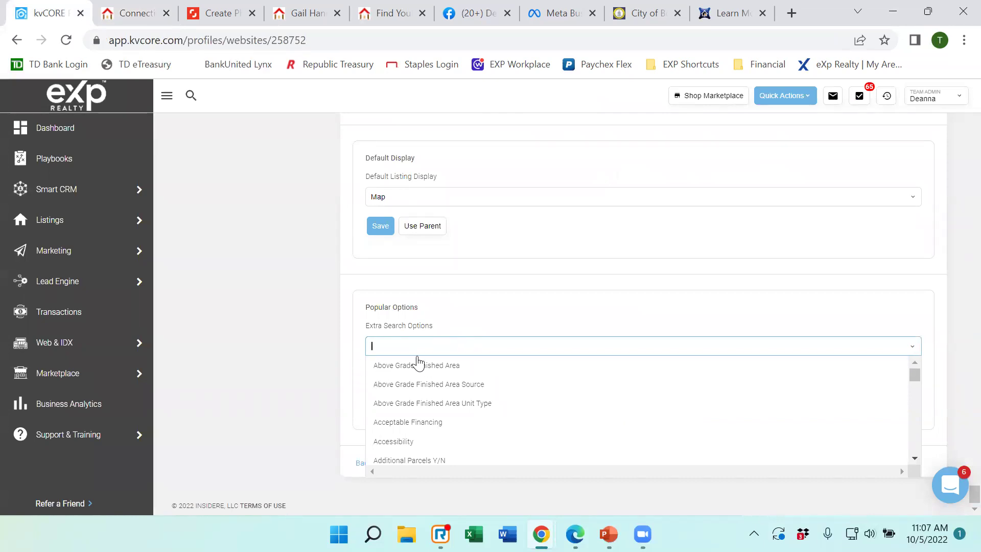
pyautogui.click(121, 18)
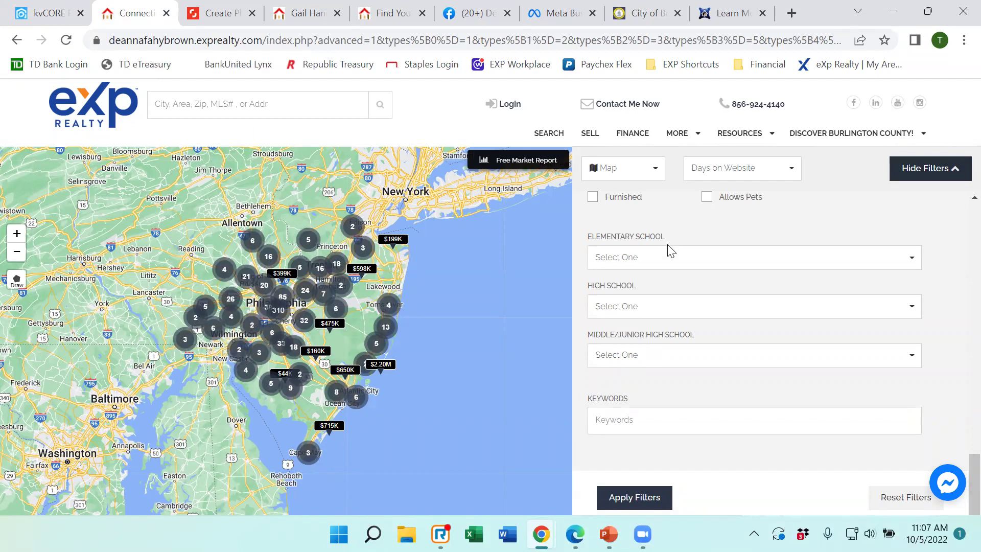
pyautogui.click(631, 307)
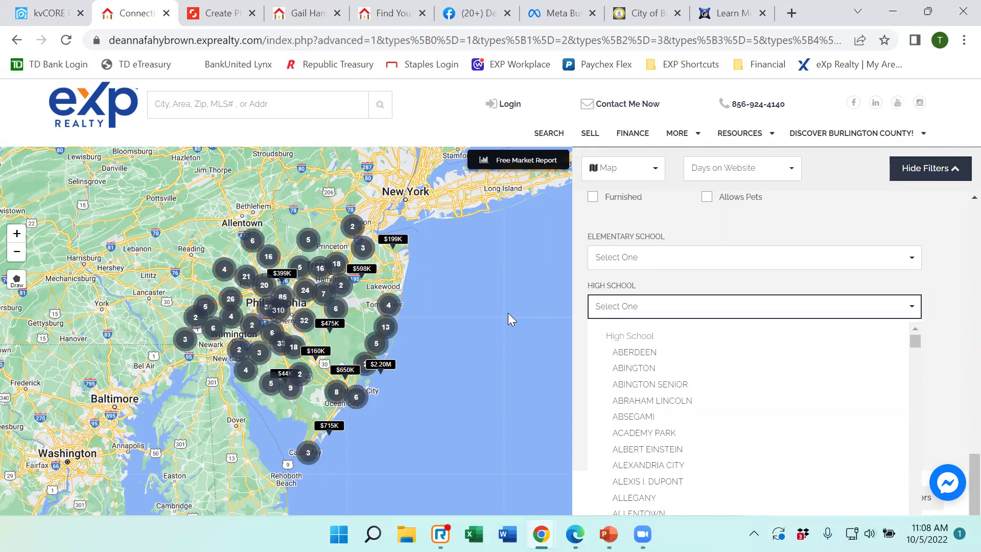
pyautogui.click(49, 13)
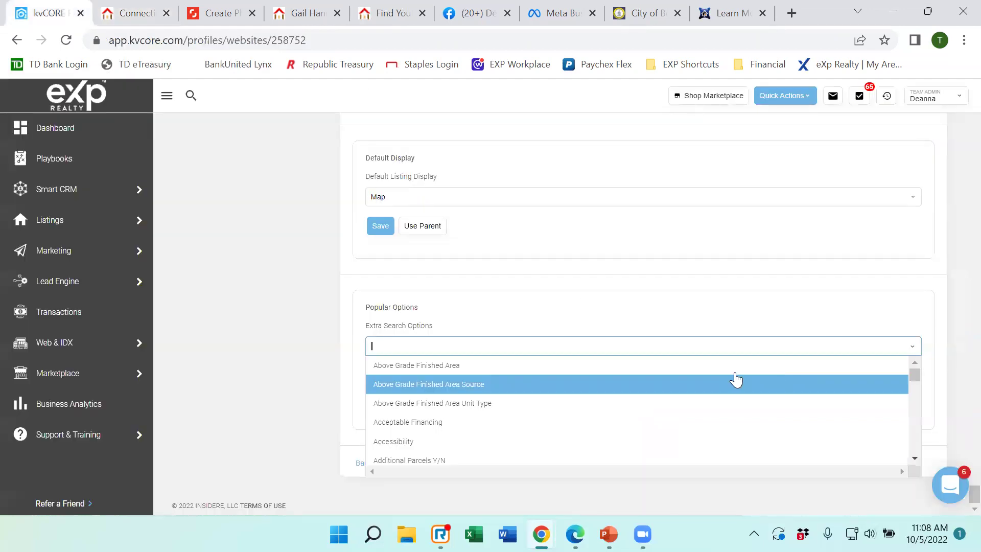
pyautogui.click(238, 306)
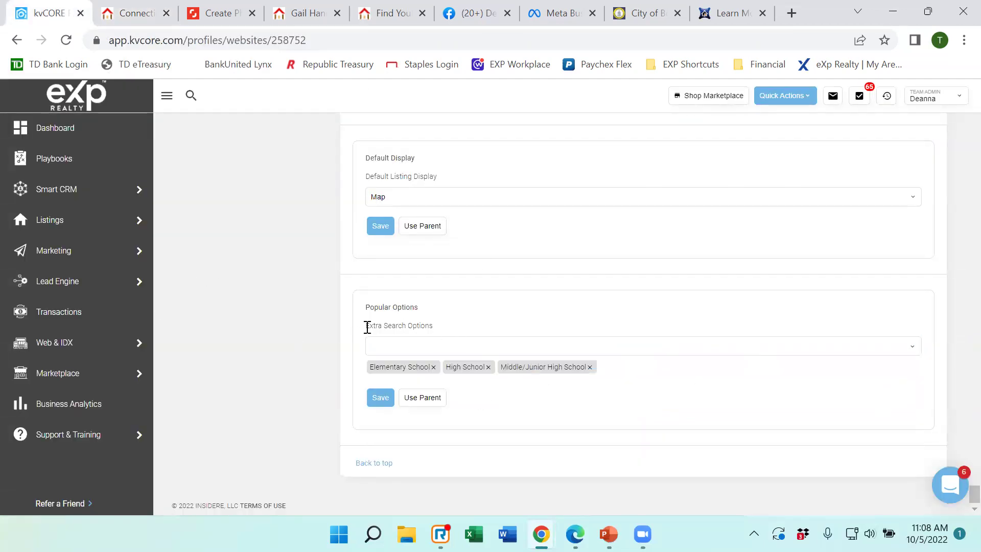
pyautogui.scroll(10, 587, 339)
pyautogui.scroll(20, 586, 319)
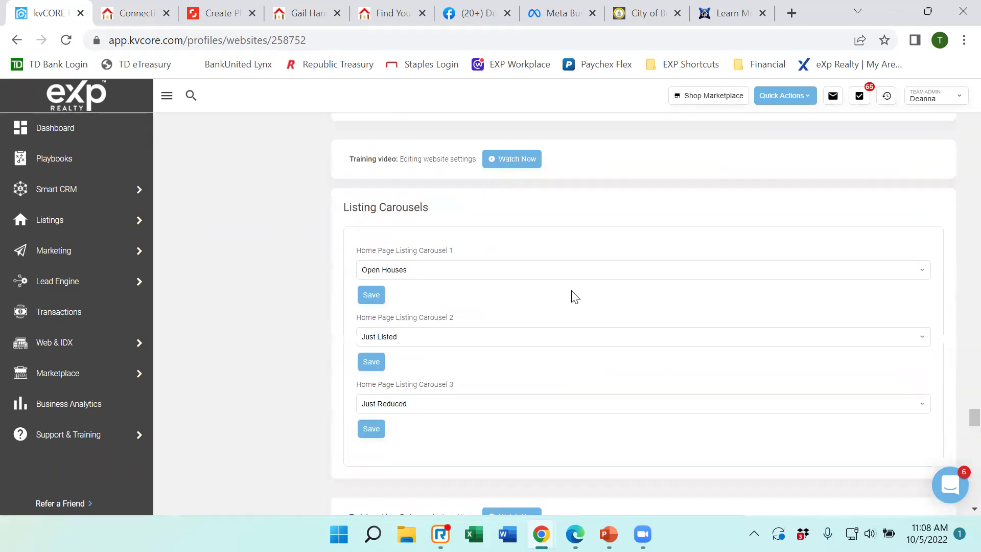
pyautogui.scroll(20, 575, 291)
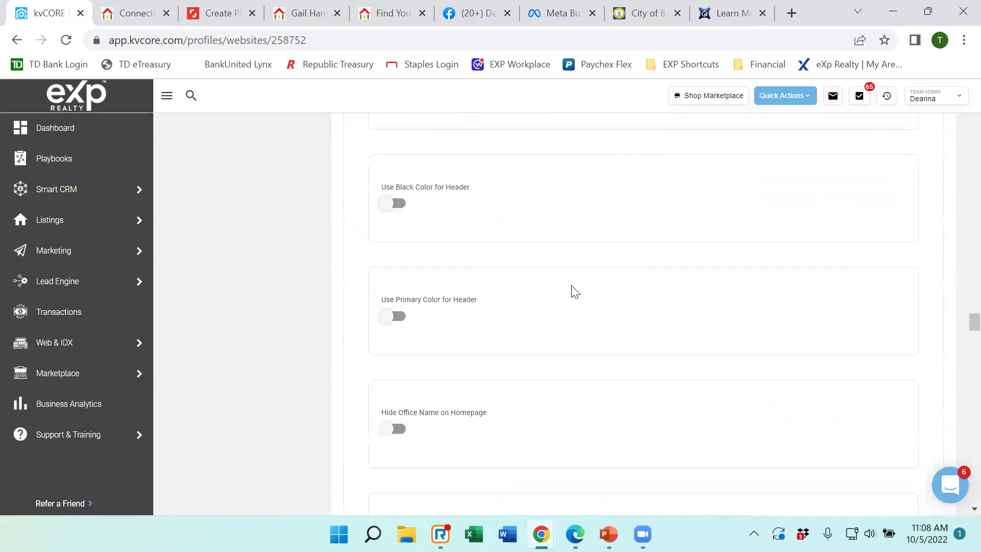
pyautogui.scroll(20, 573, 291)
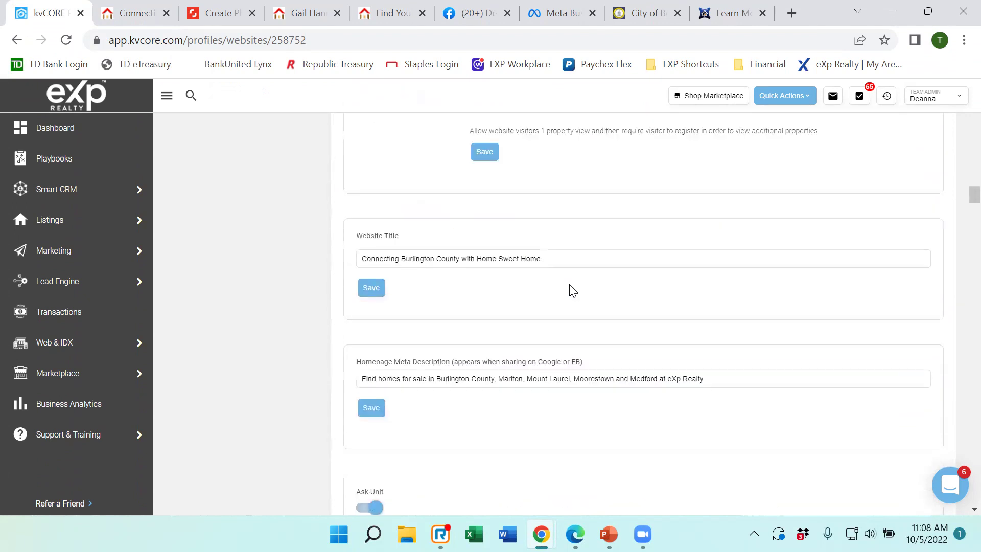
pyautogui.scroll(10, 568, 289)
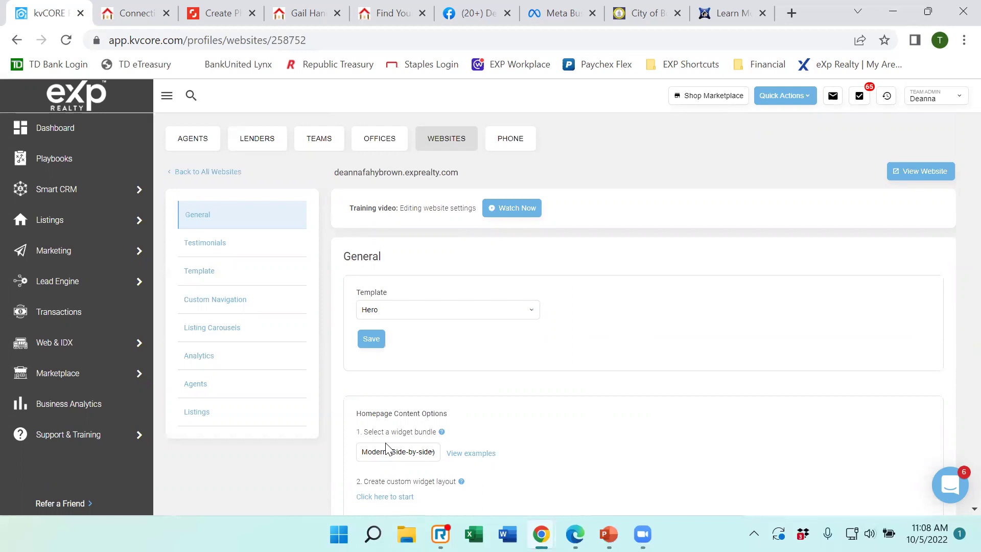
pyautogui.scroll(-4, 620, 275)
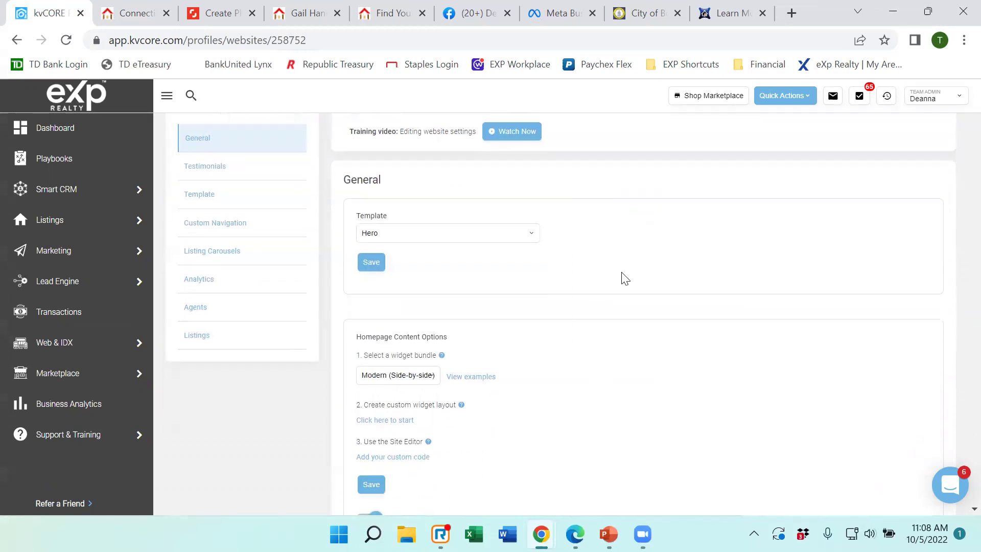
pyautogui.scroll(-20, 626, 276)
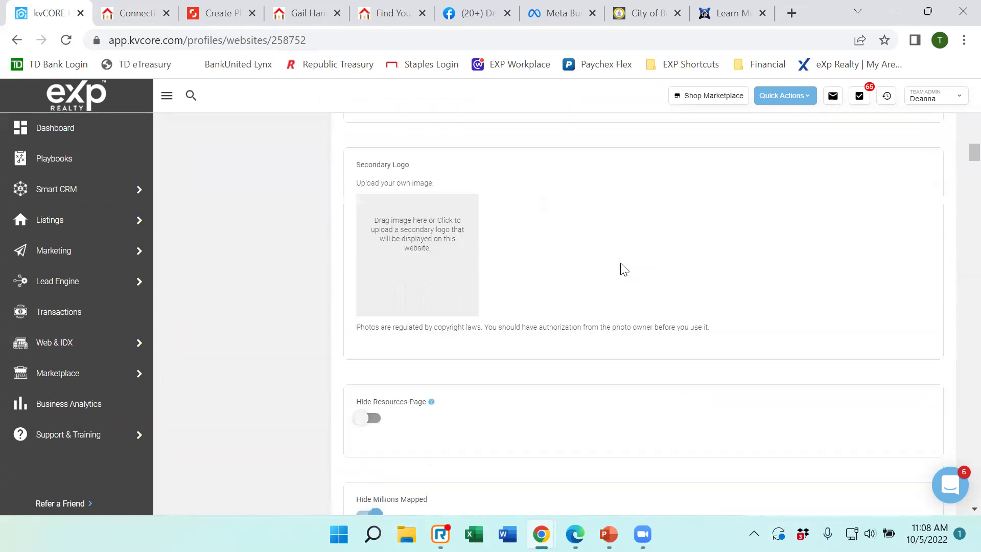
pyautogui.scroll(-20, 623, 266)
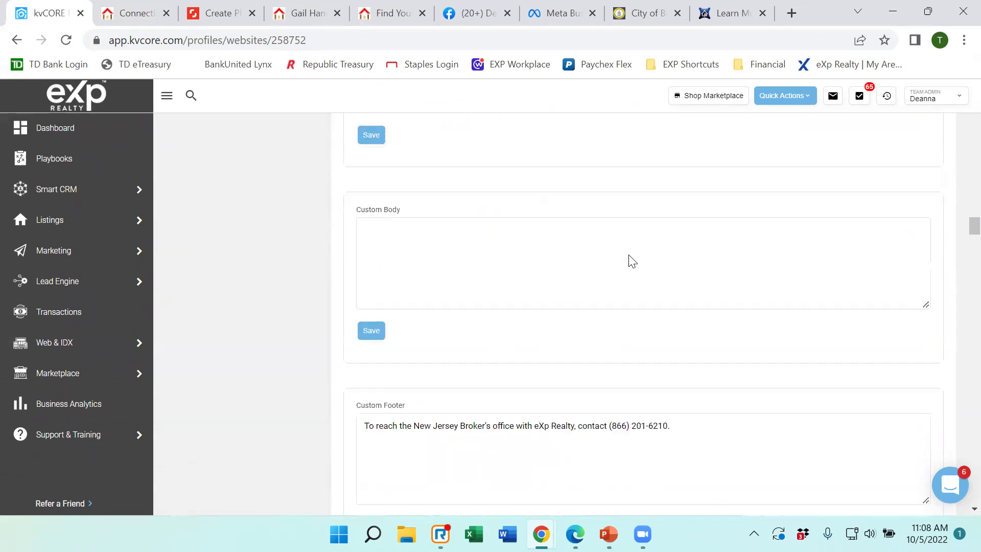
pyautogui.click(125, 14)
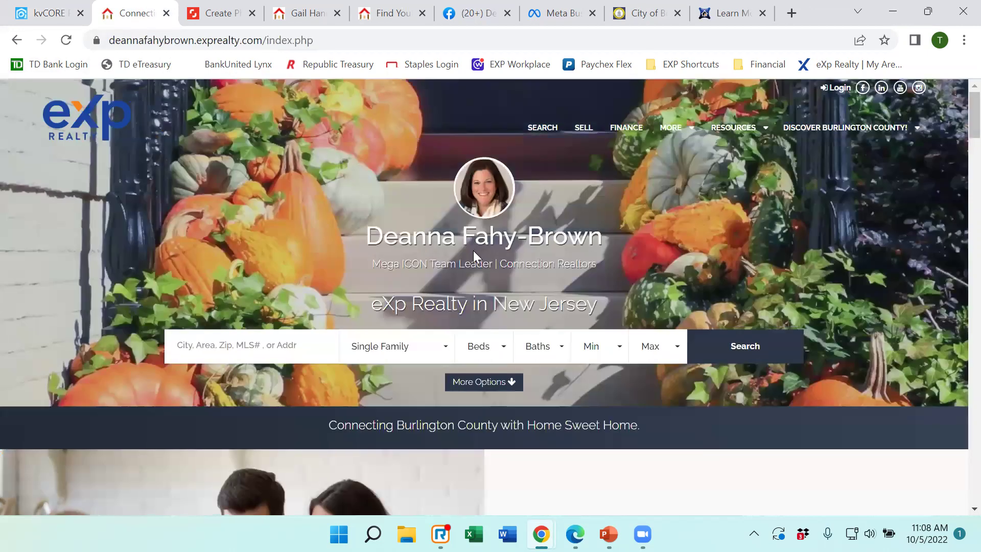
pyautogui.scroll(-15, 469, 250)
pyautogui.scroll(-15, 465, 248)
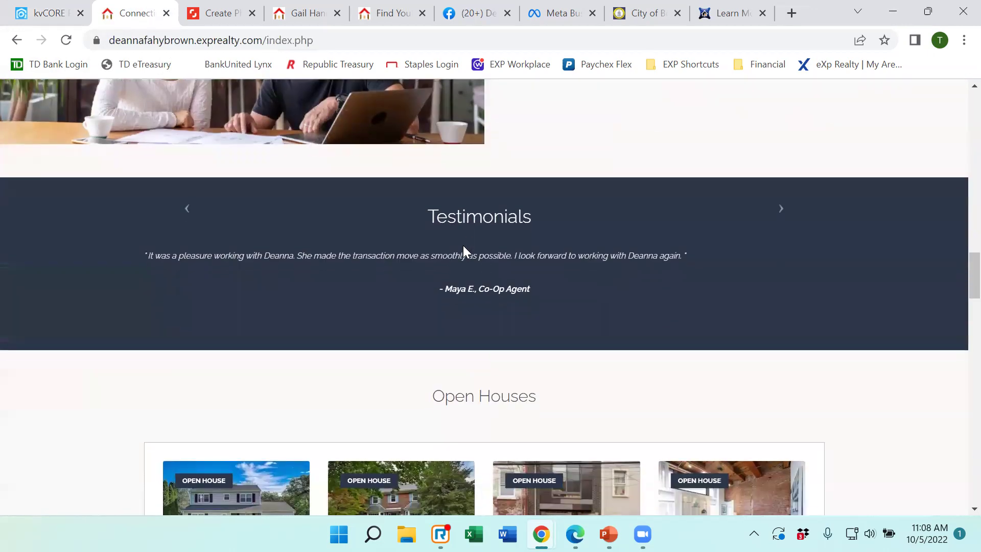
pyautogui.scroll(-9, 457, 247)
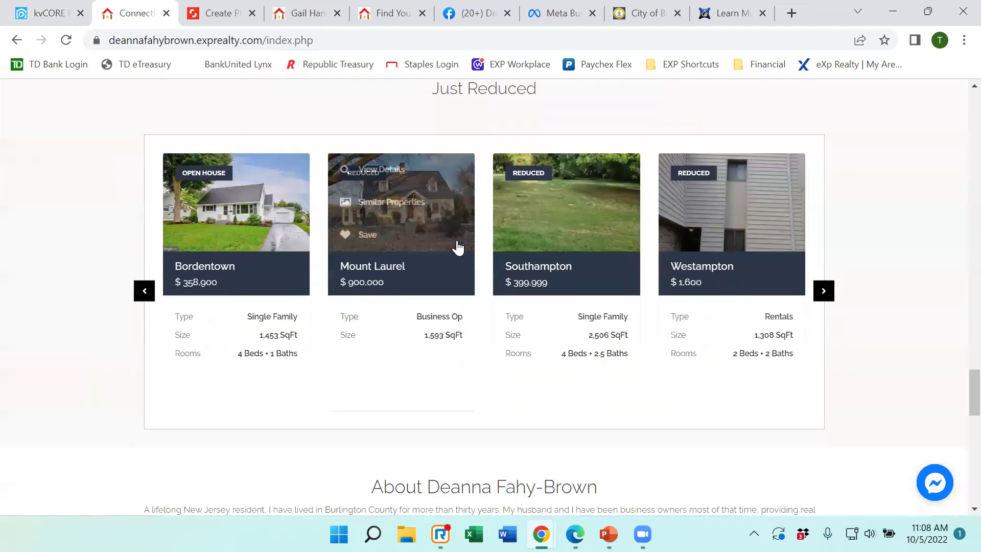
pyautogui.click(45, 16)
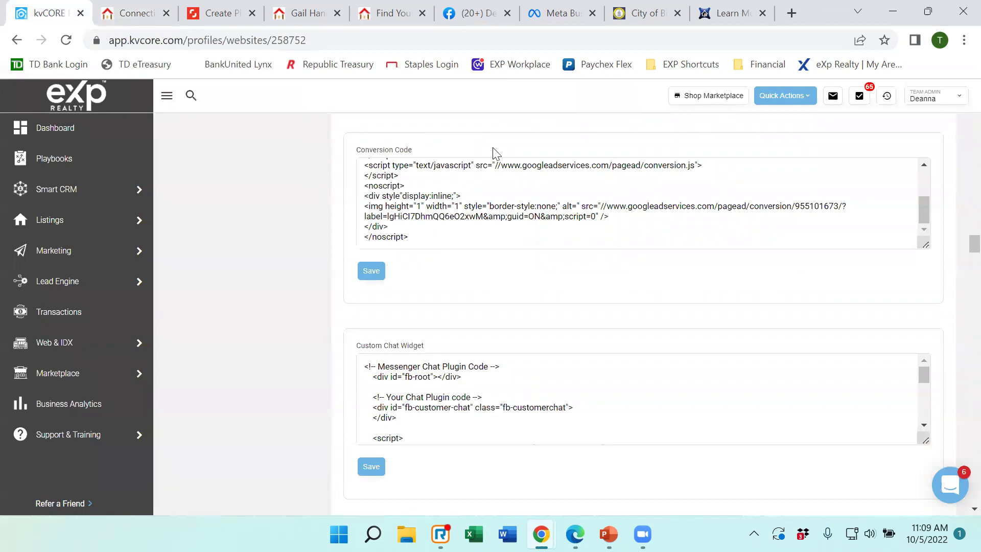
pyautogui.moveTo(956, 236); pyautogui.dragTo(961, 101)
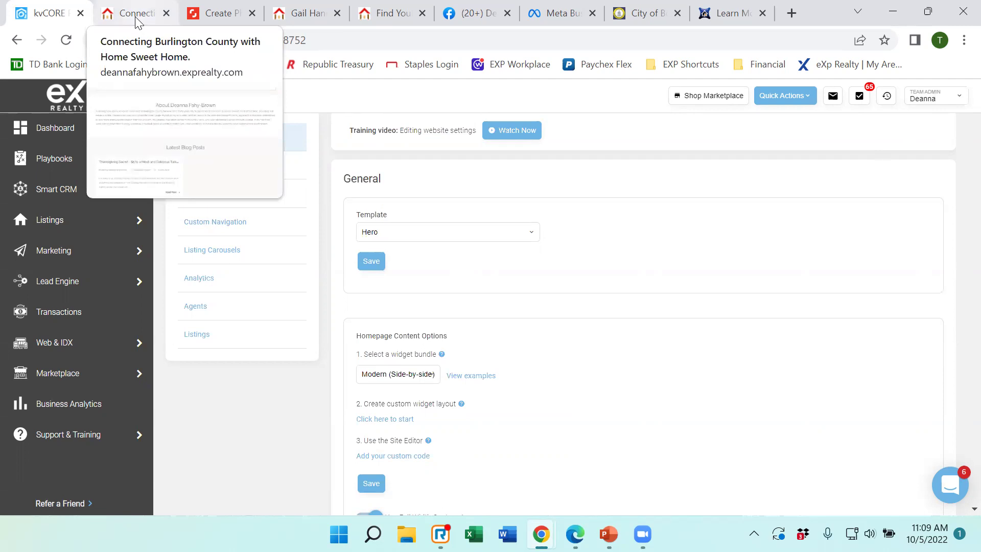
pyautogui.click(137, 21)
pyautogui.click(41, 17)
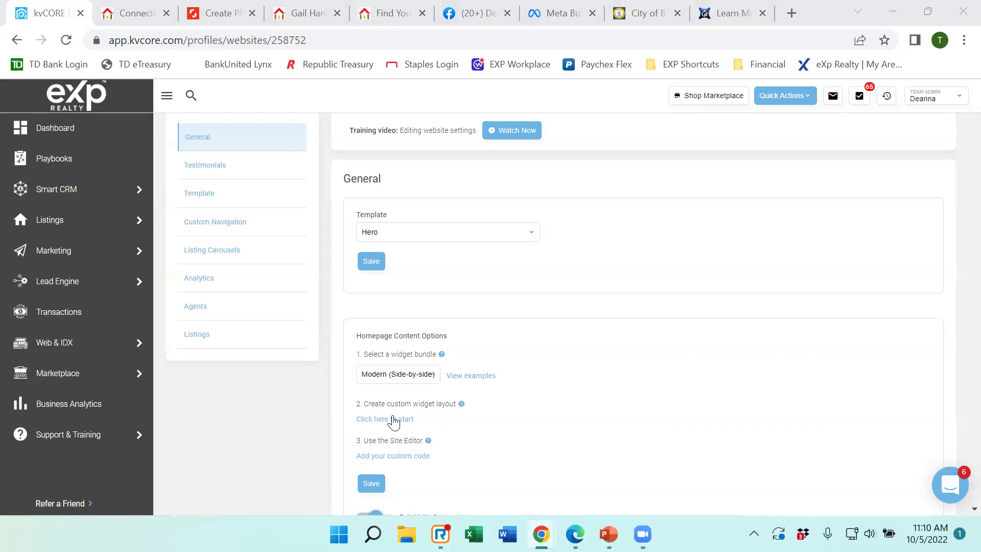
pyautogui.click(575, 534)
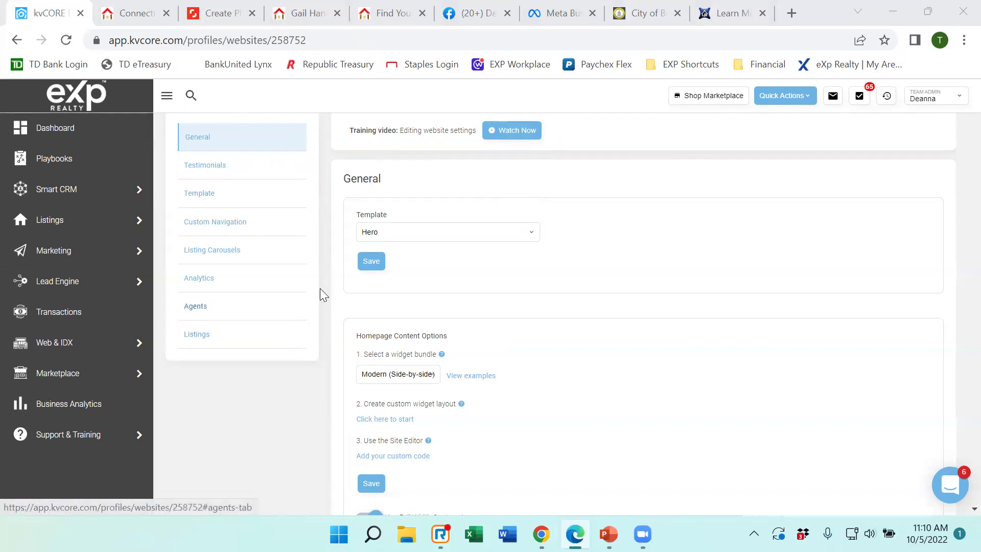
pyautogui.scroll(2, 477, 246)
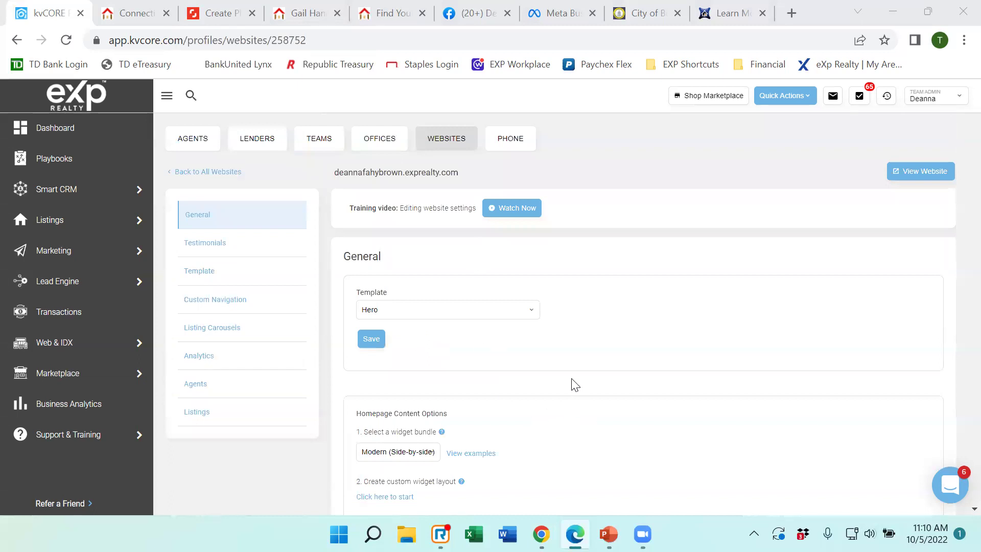
pyautogui.click(367, 342)
pyautogui.moveTo(137, 28)
pyautogui.moveTo(58, 341)
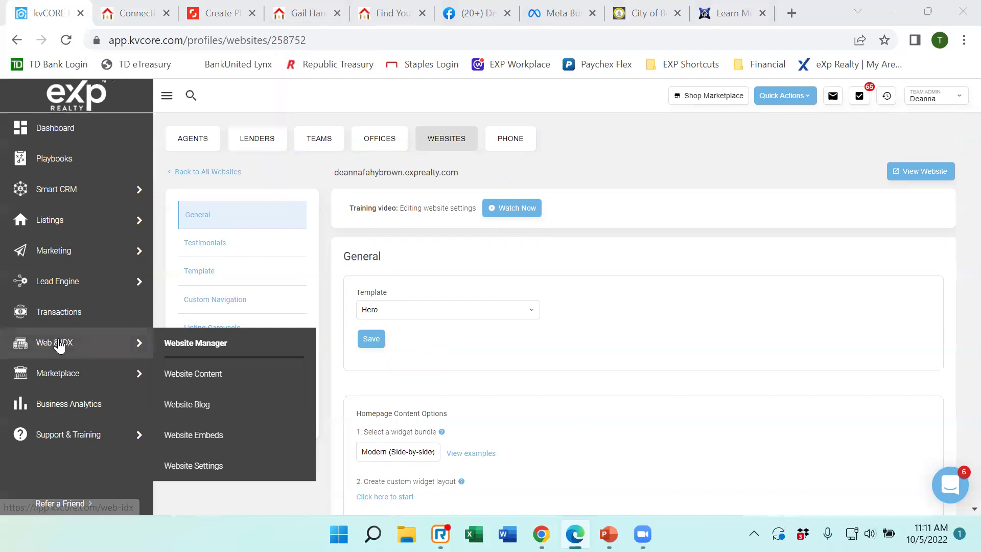
# Open the Website Manager page showing the Hero template with the Deep Blue theme.
pyautogui.click(186, 343)
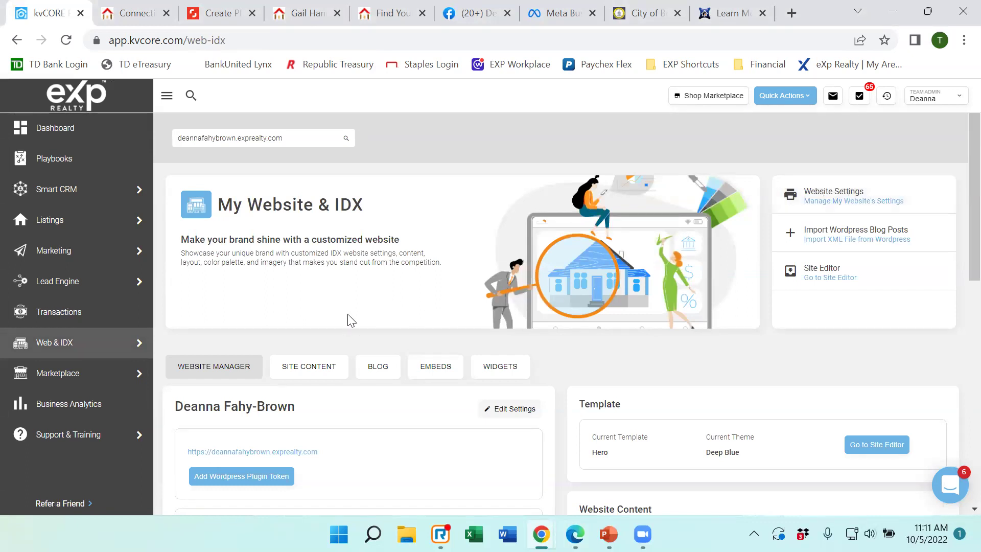
pyautogui.scroll(-2, 346, 317)
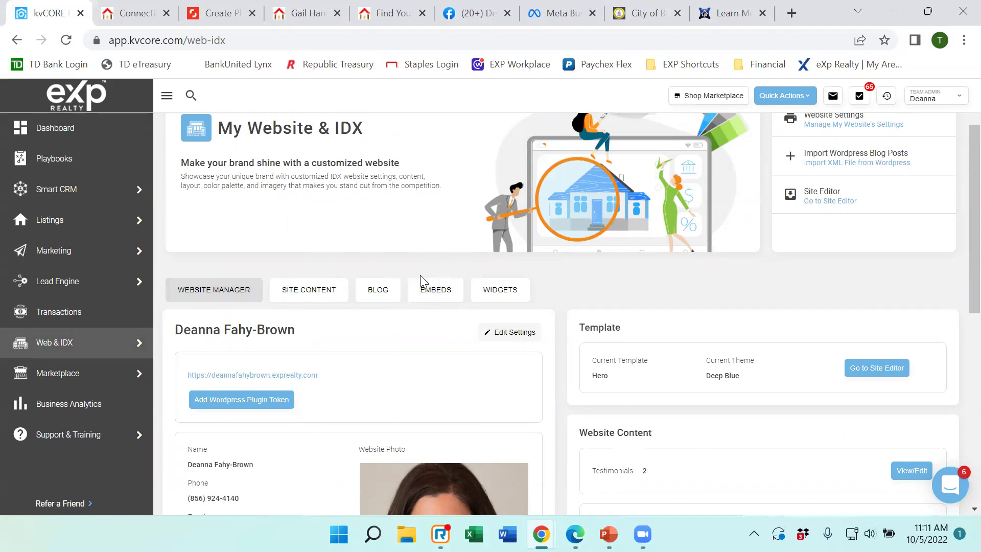
# Show the Embeds section and scroll through the website's QR code panel.
pyautogui.click(433, 296)
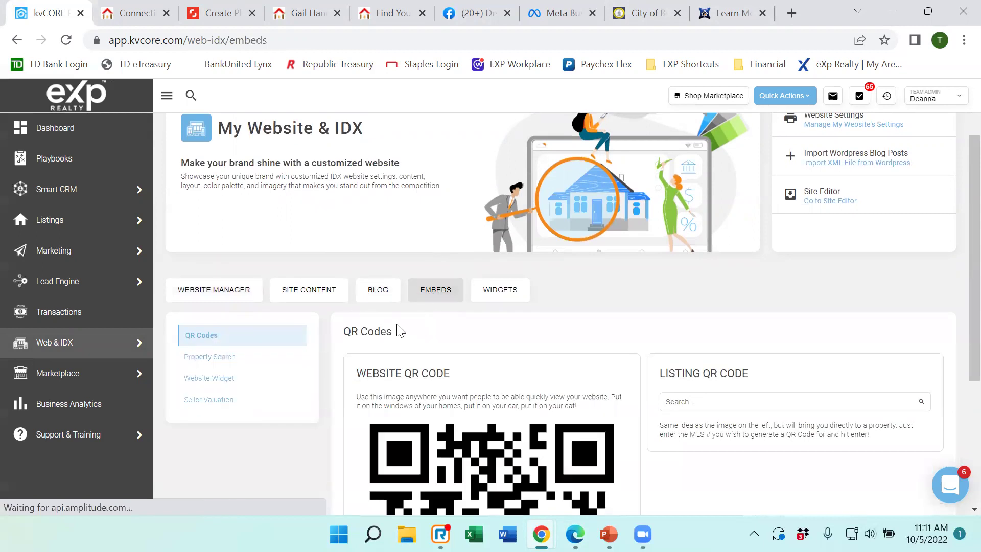
pyautogui.scroll(-3, 400, 331)
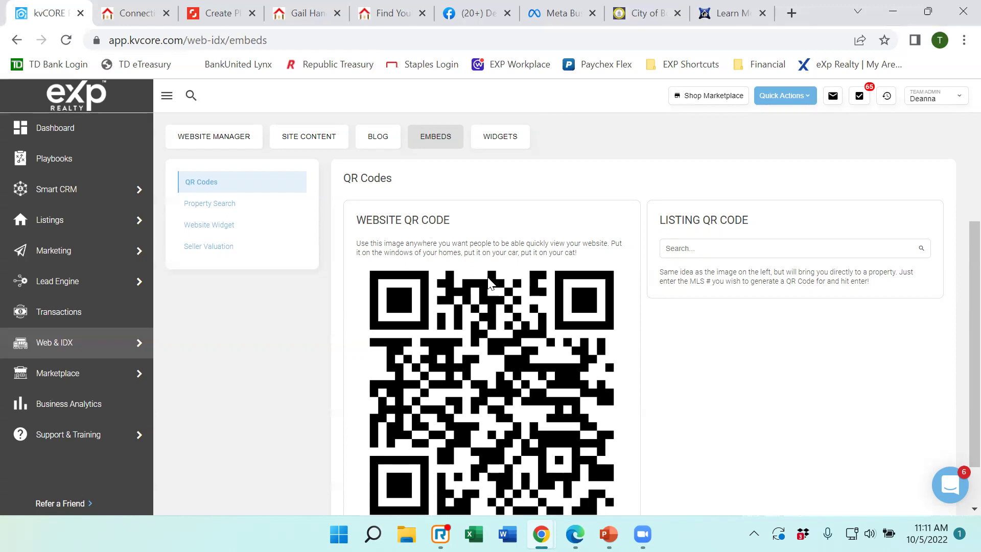
pyautogui.scroll(-1, 427, 317)
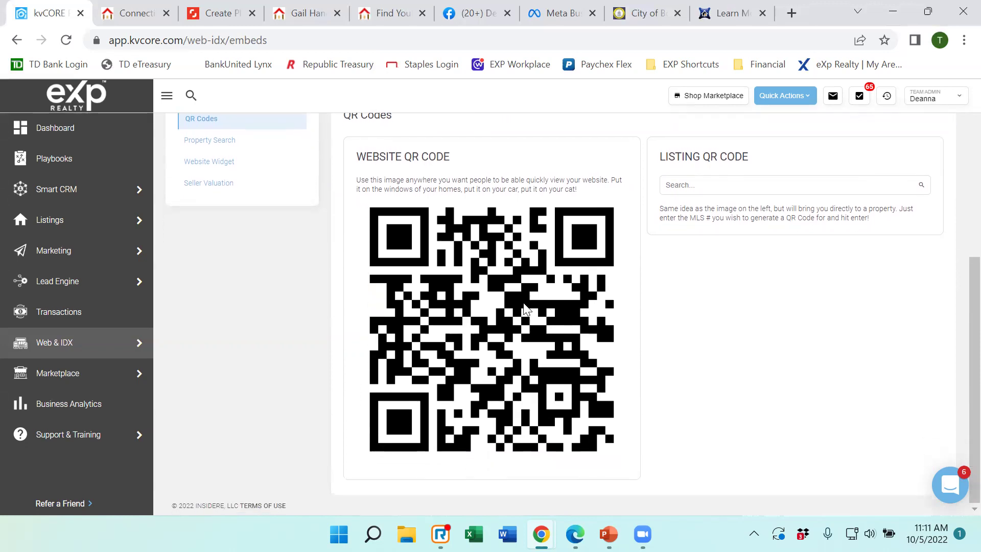
pyautogui.scroll(5, 505, 305)
pyautogui.moveTo(29, 357)
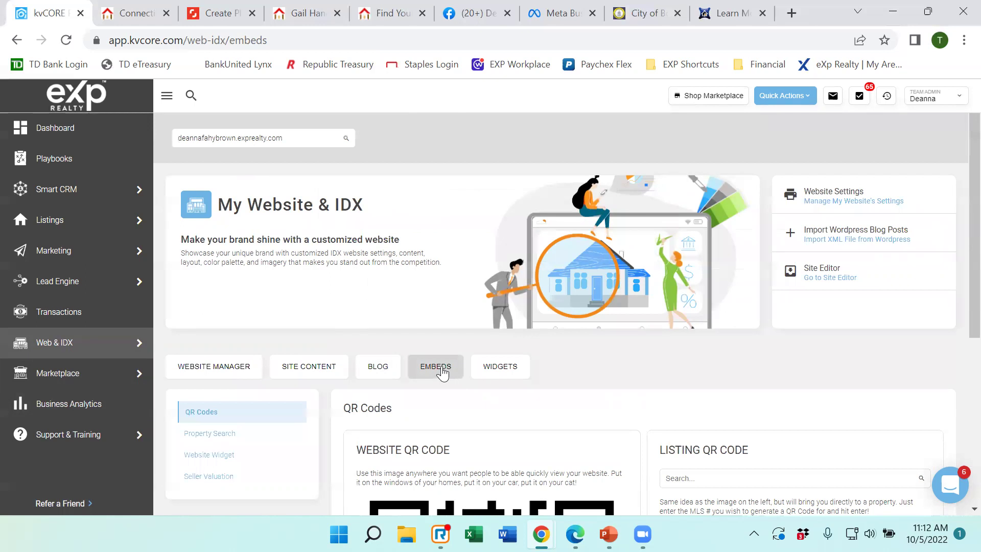
# Move between Embeds and Site Content, ending on the Testimonials list with two five-star testimonials.
pyautogui.click(332, 377)
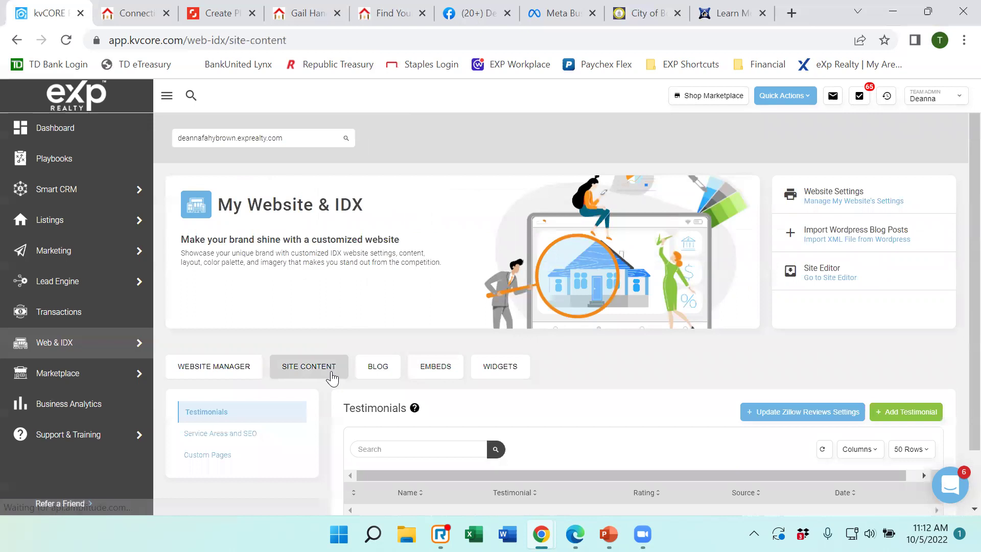
pyautogui.scroll(-1, 322, 361)
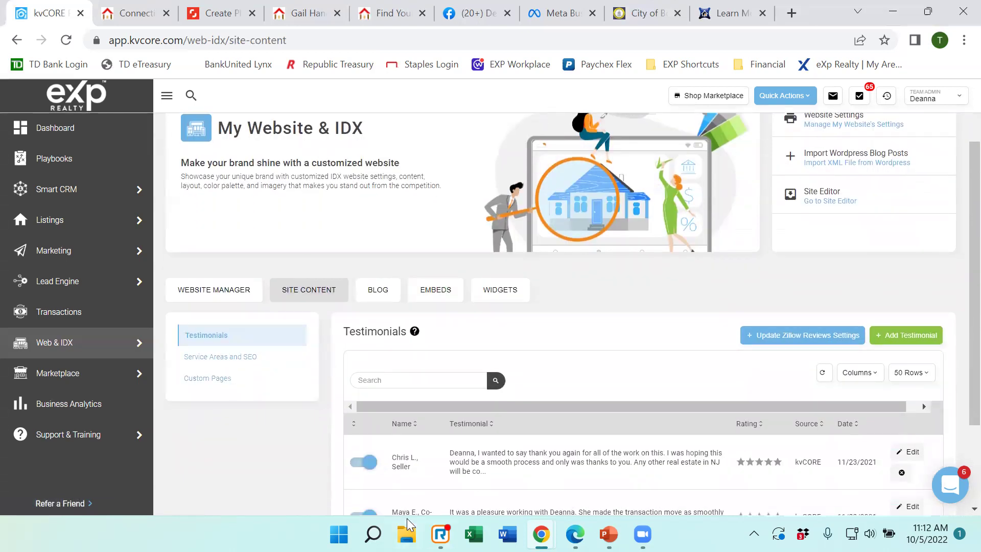
pyautogui.click(442, 296)
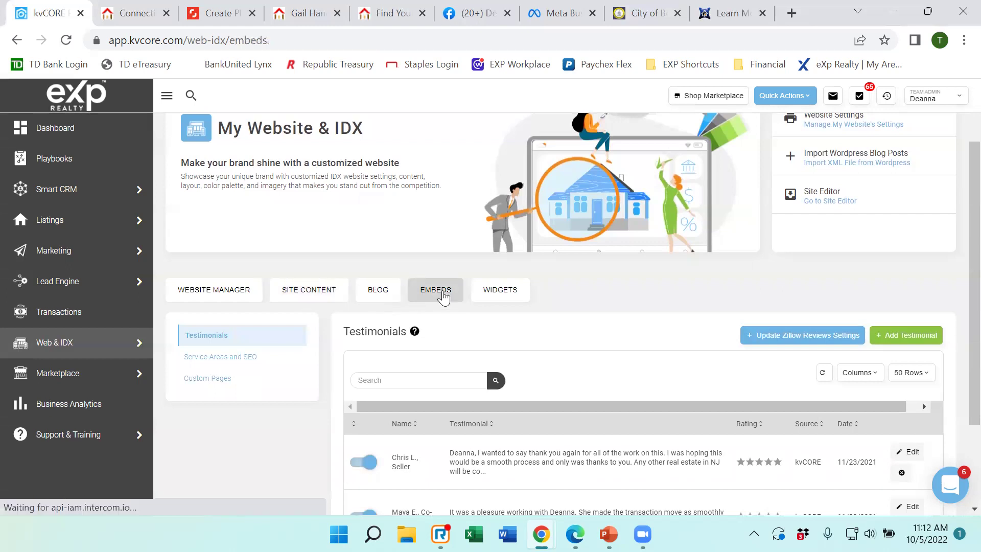
pyautogui.scroll(-2, 727, 286)
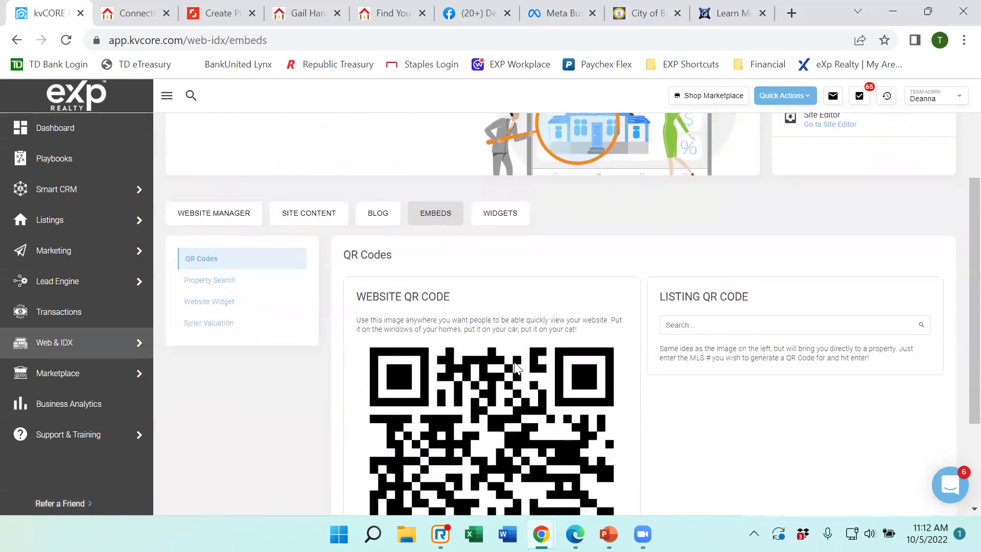
pyautogui.scroll(-4, 481, 287)
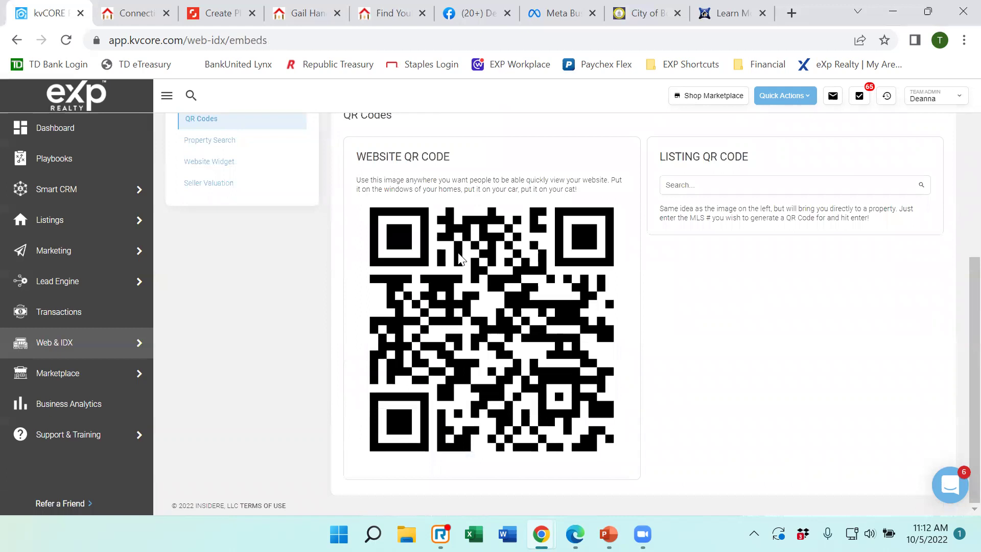
pyautogui.scroll(3, 431, 278)
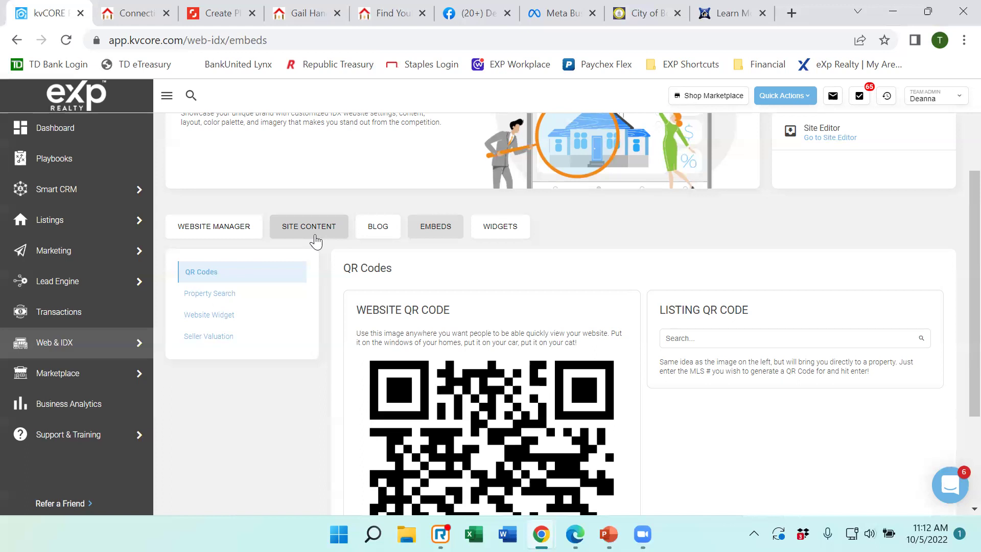
pyautogui.scroll(-3, 520, 345)
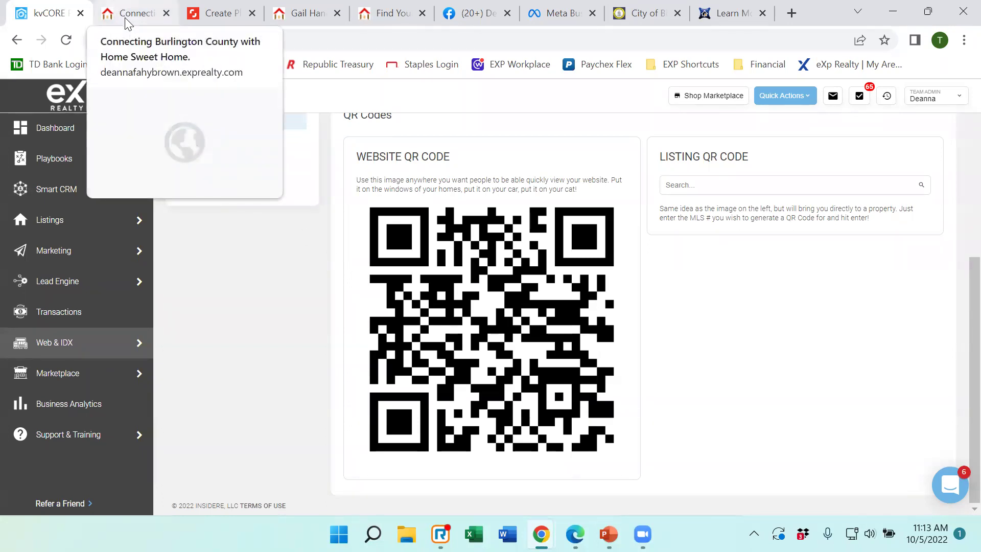
pyautogui.scroll(3, 451, 300)
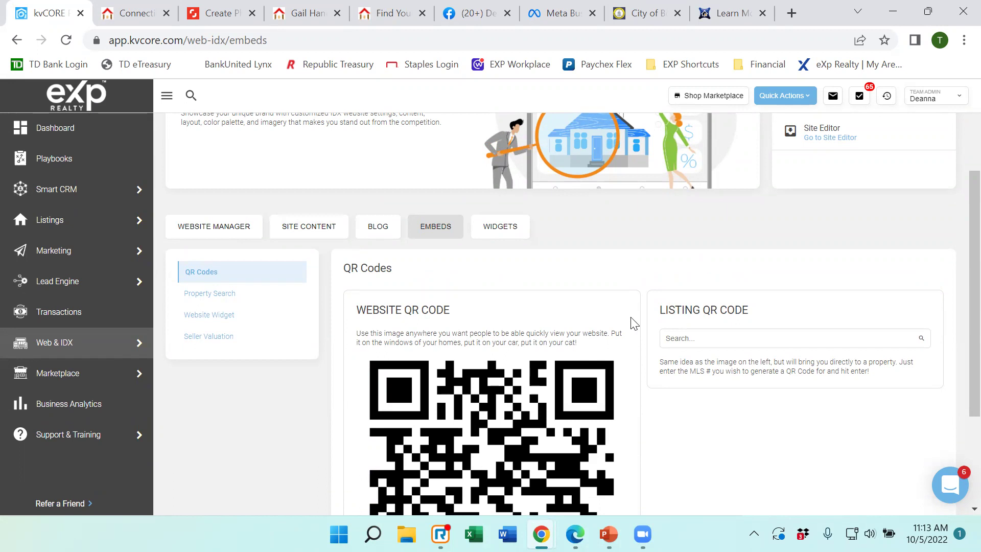
pyautogui.scroll(-2, 632, 324)
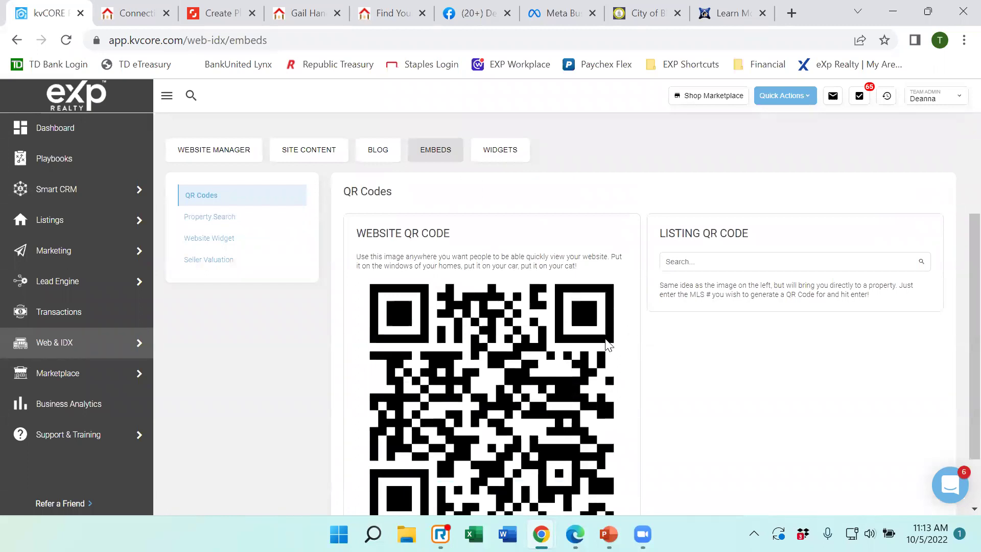
pyautogui.click(316, 153)
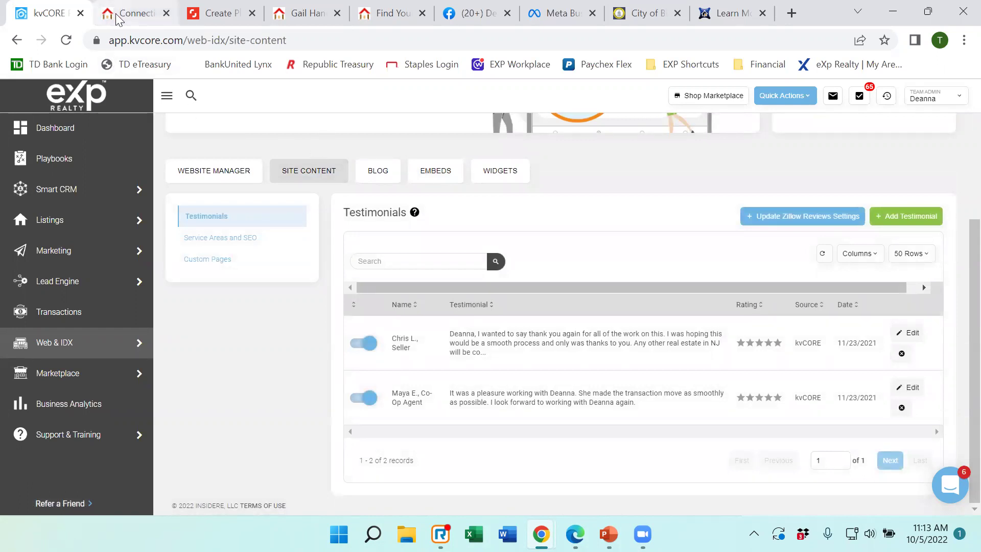
pyautogui.moveTo(127, 15)
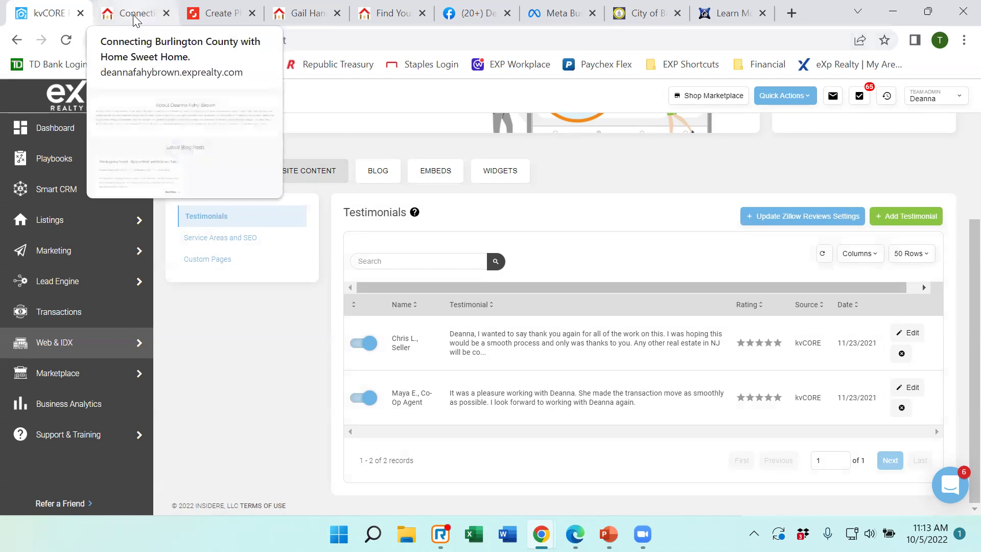
pyautogui.click(135, 19)
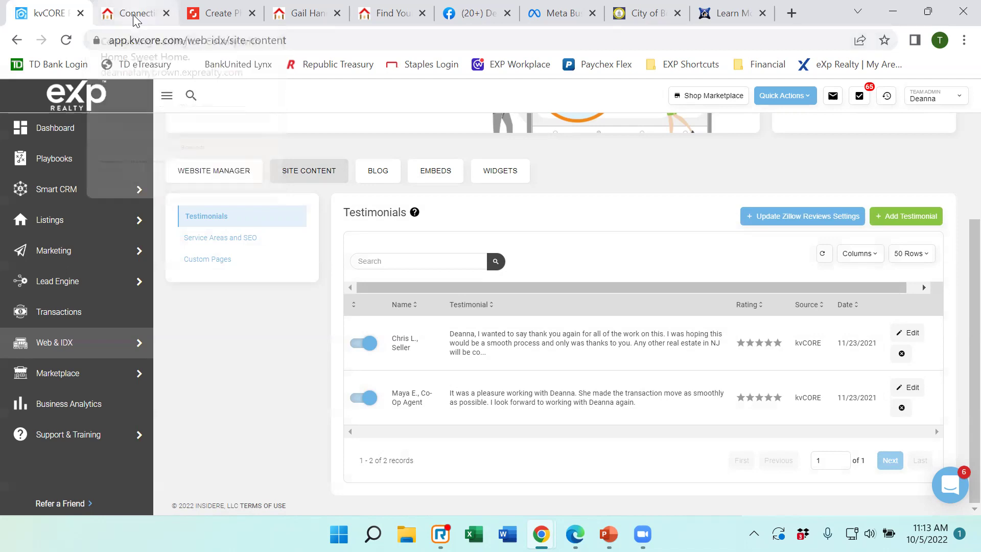
pyautogui.scroll(15, 750, 194)
pyautogui.scroll(20, 750, 193)
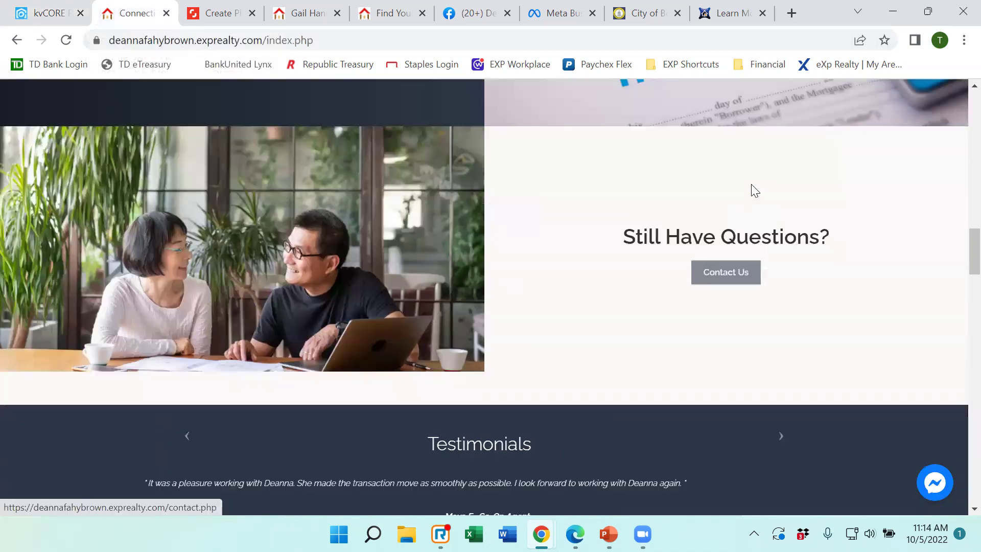
pyautogui.scroll(3, 697, 174)
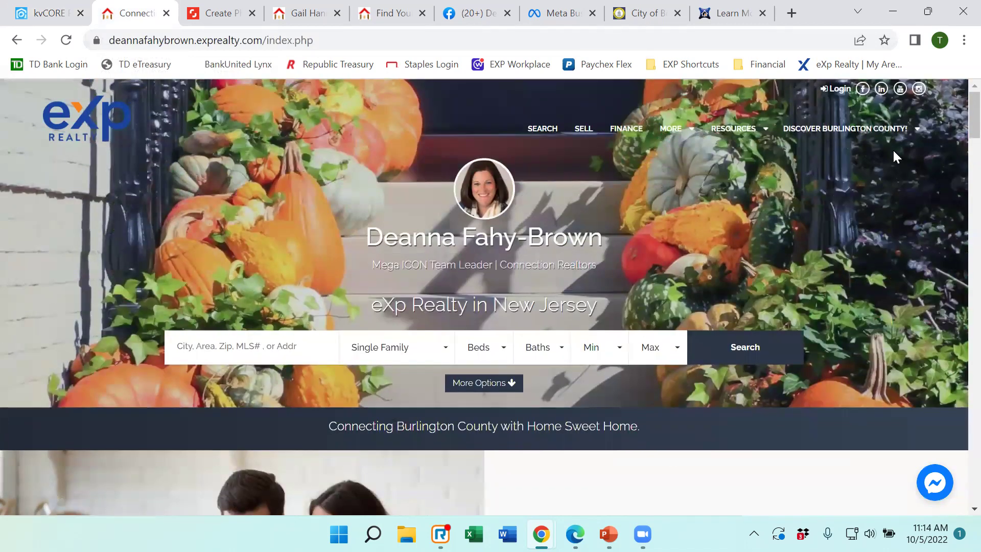
pyautogui.moveTo(673, 129)
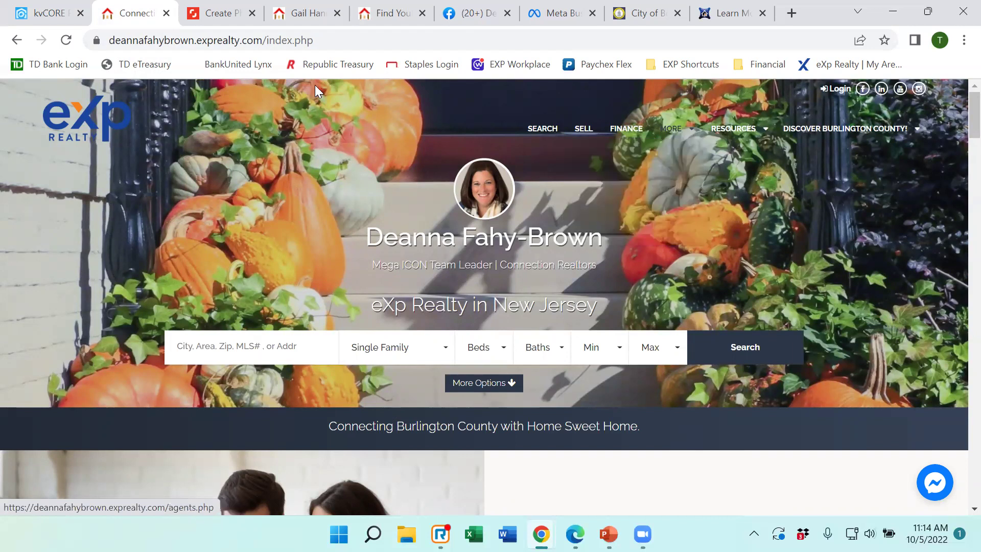
pyautogui.click(48, 15)
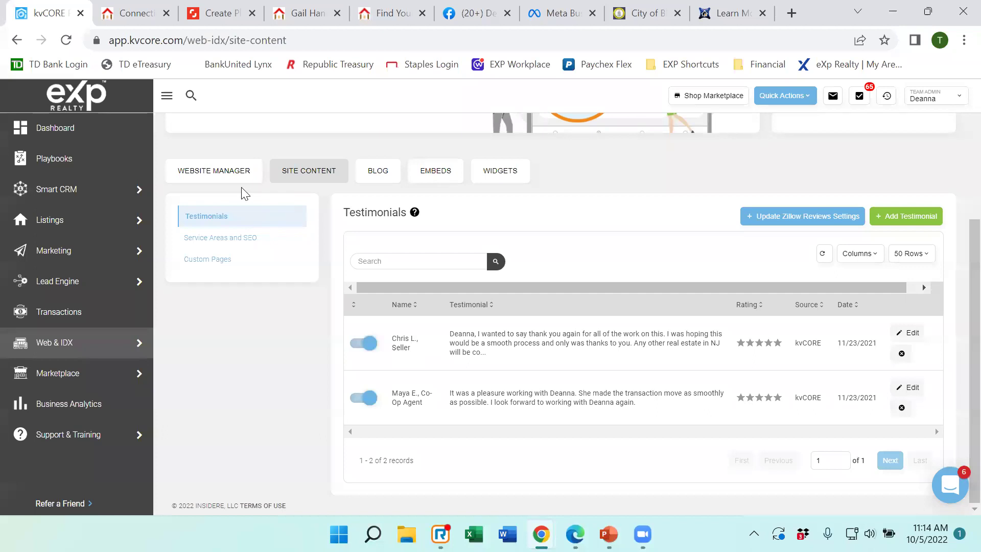
pyautogui.moveTo(89, 341)
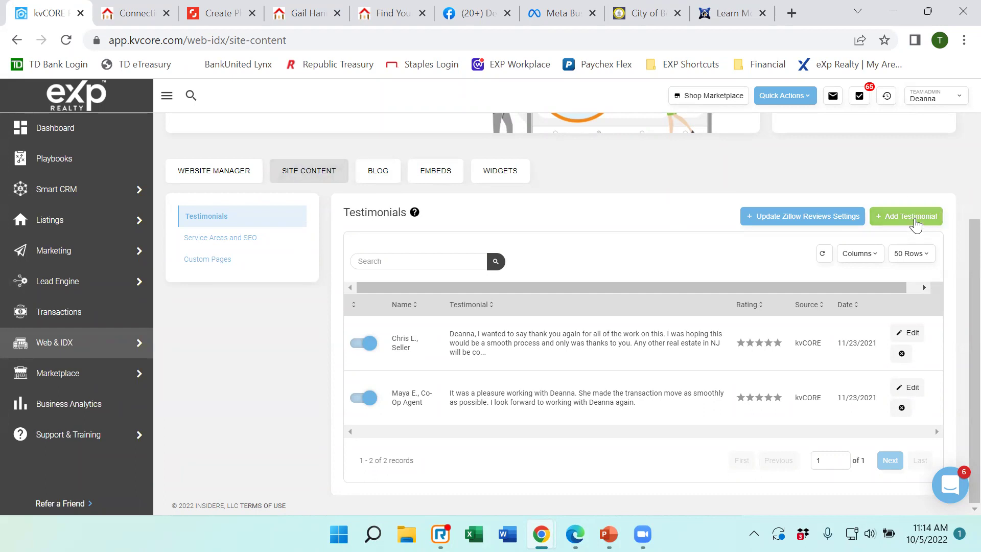
pyautogui.click(915, 225)
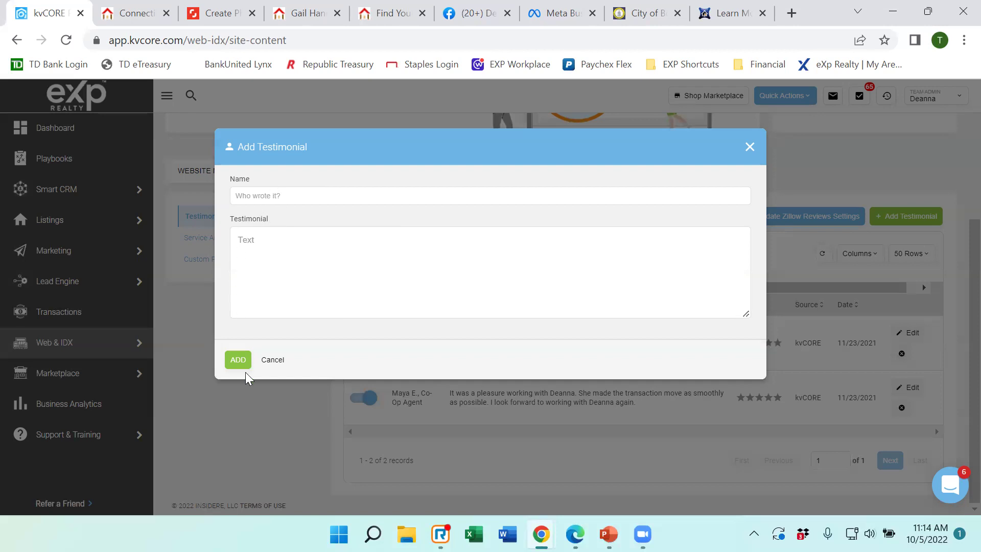
pyautogui.click(273, 359)
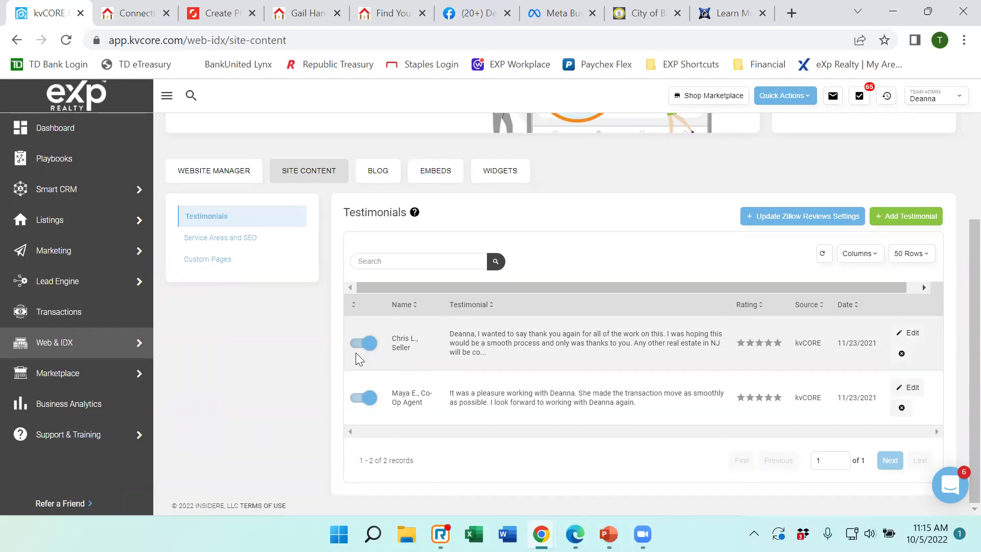
pyautogui.click(145, 20)
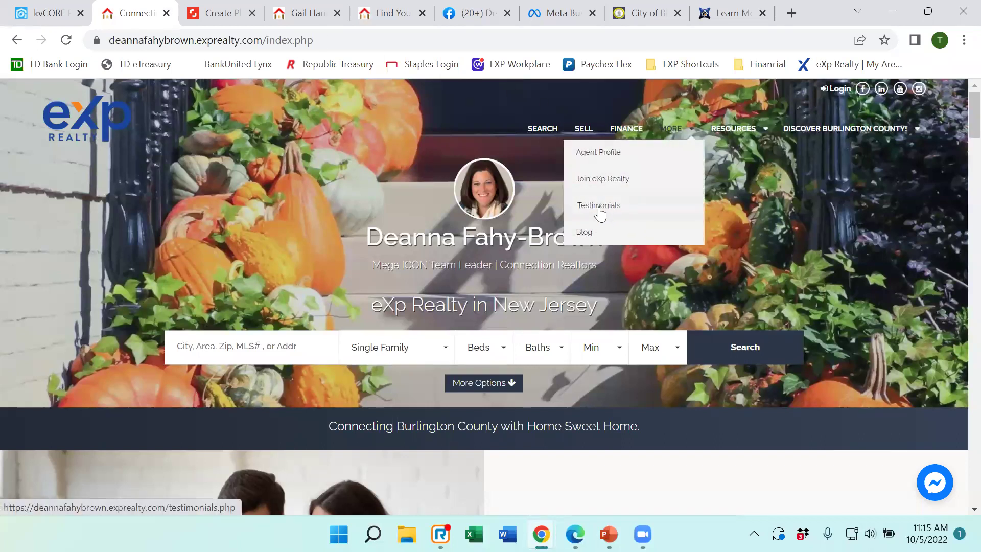
pyautogui.click(599, 208)
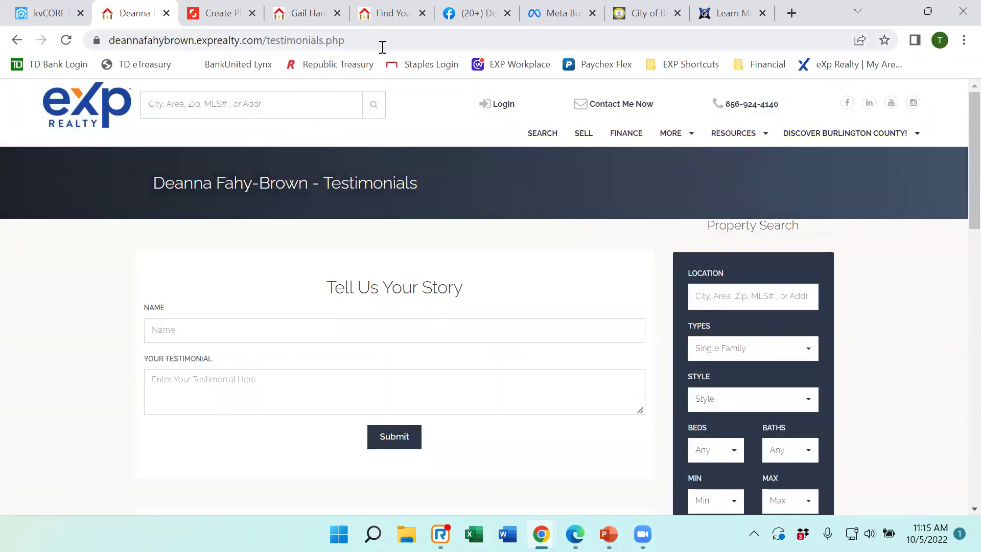
pyautogui.moveTo(343, 41); pyautogui.dragTo(72, 52)
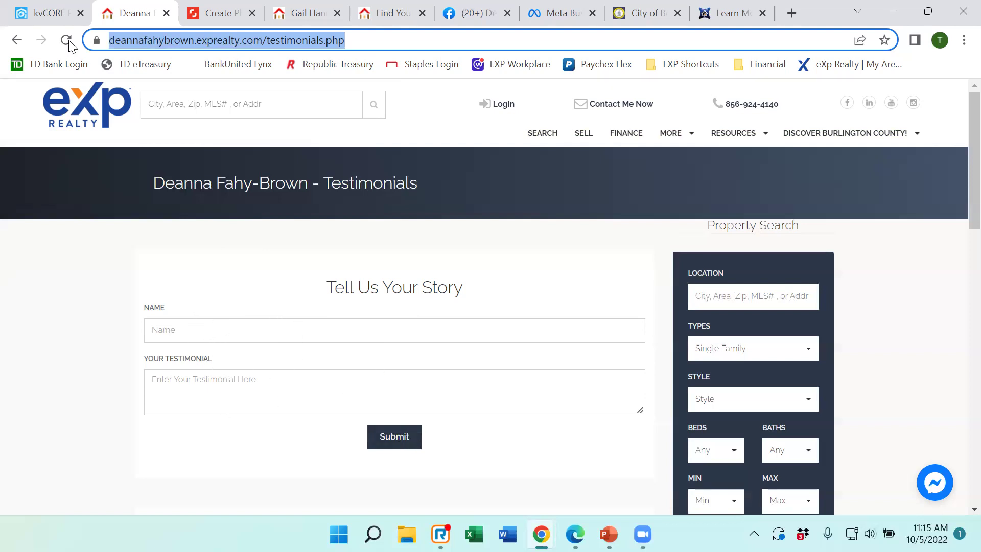
pyautogui.click(51, 13)
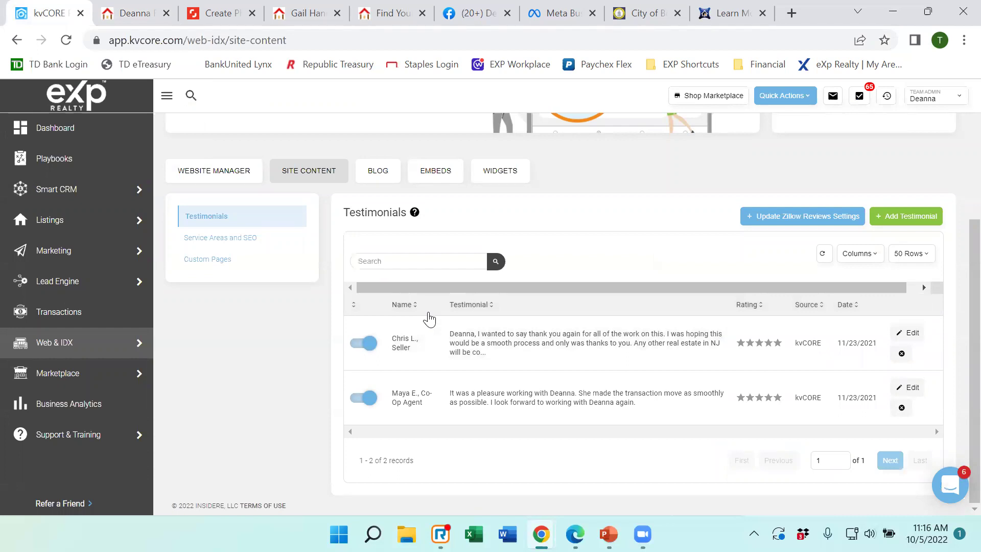
# Browse Custom Pages and Service Areas and SEO, then view the public Testimonials page's 'Tell Us Your Story' form.
pyautogui.click(232, 261)
pyautogui.click(226, 239)
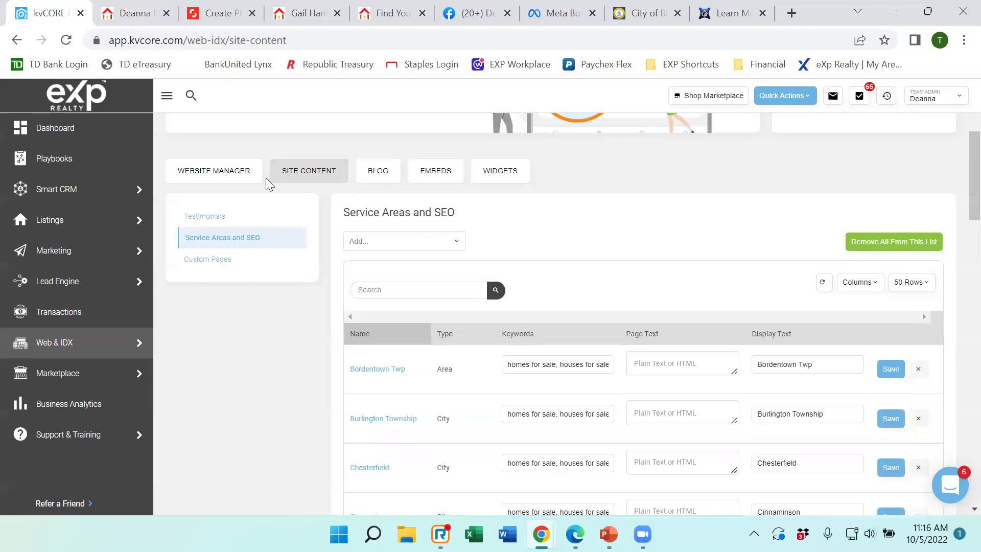
pyautogui.click(228, 219)
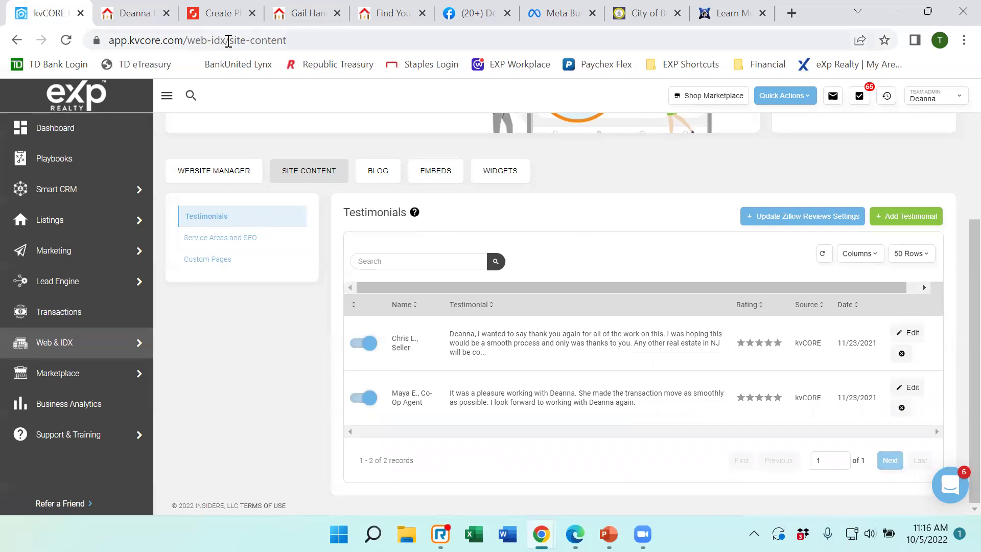
pyautogui.click(139, 15)
pyautogui.click(51, 15)
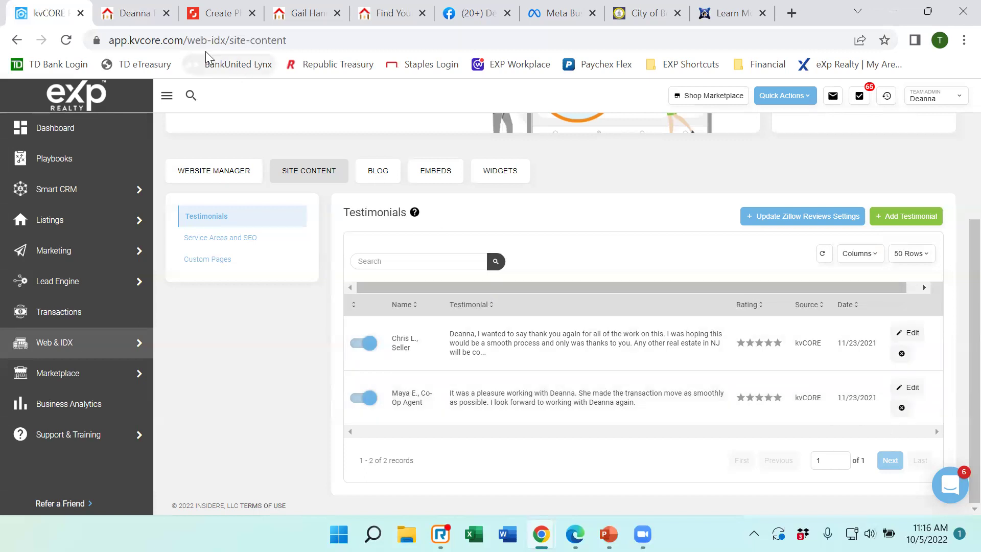
pyautogui.click(128, 15)
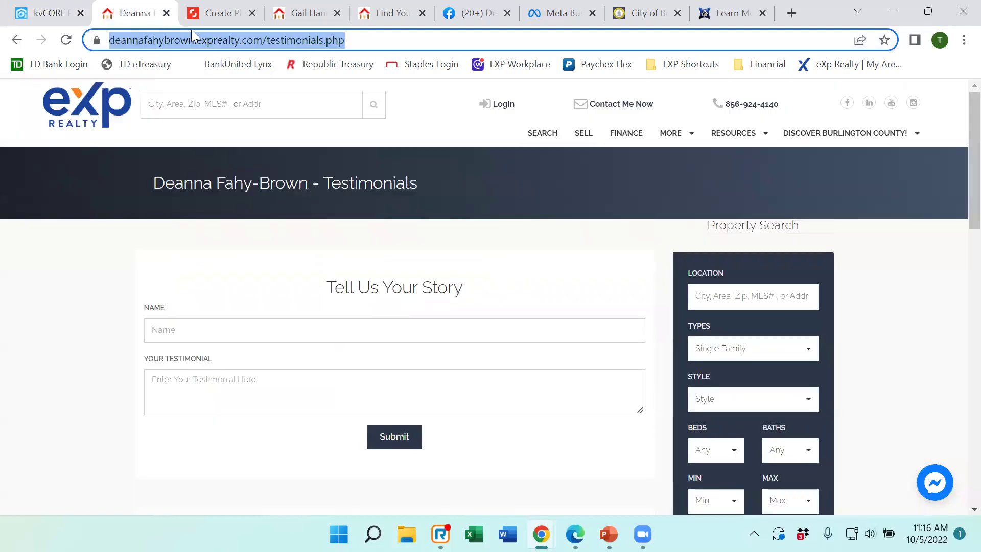
# Go back to kvCORE's Site Content Testimonials list with its two enabled five-star records.
pyautogui.click(55, 20)
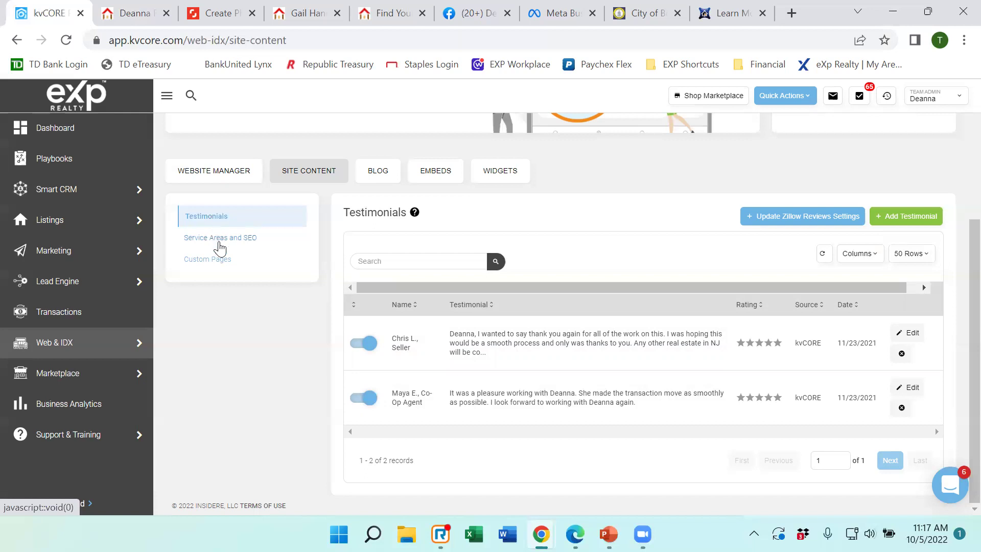
# Open Service Areas and SEO, then reload the live site and scroll to its Areas We Cover list.
pyautogui.click(219, 241)
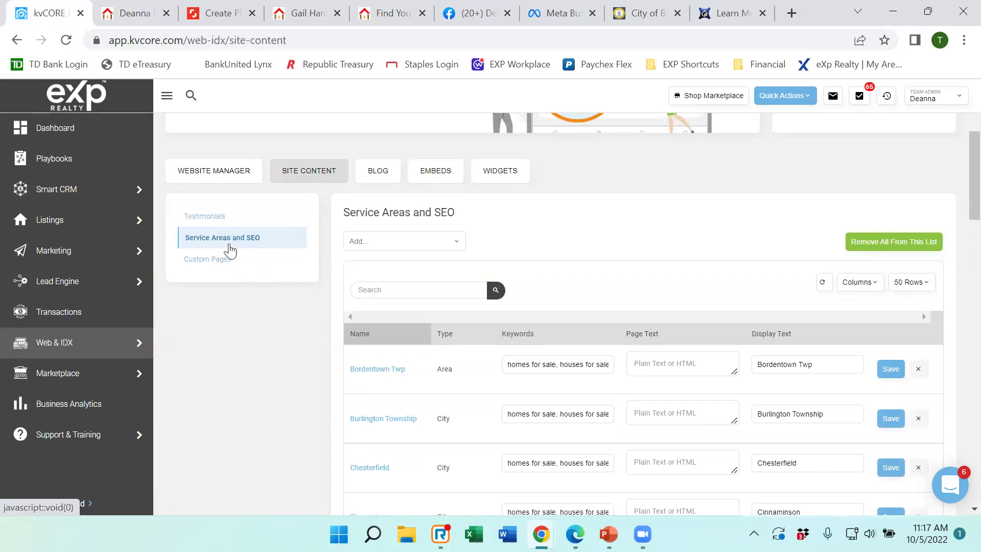
pyautogui.click(134, 13)
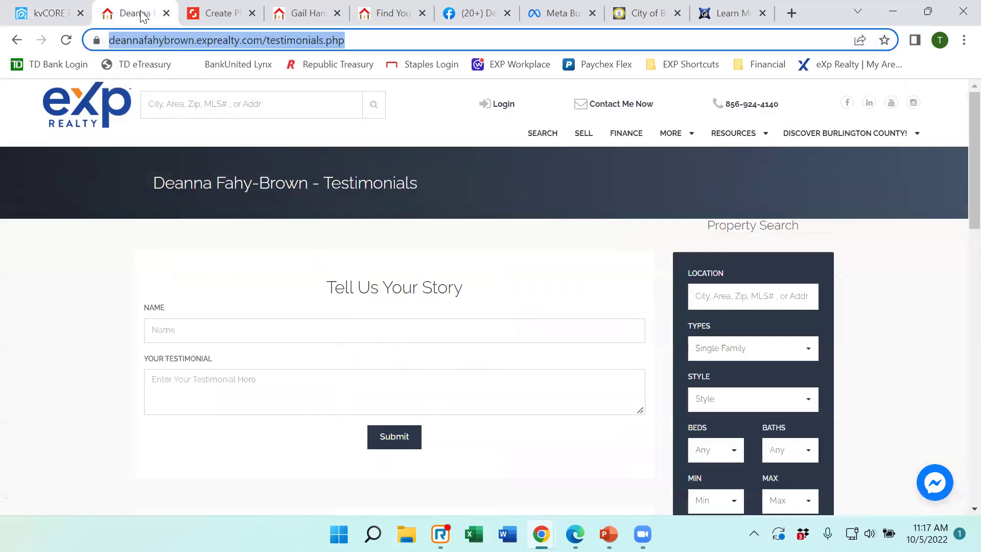
pyautogui.press('Return')
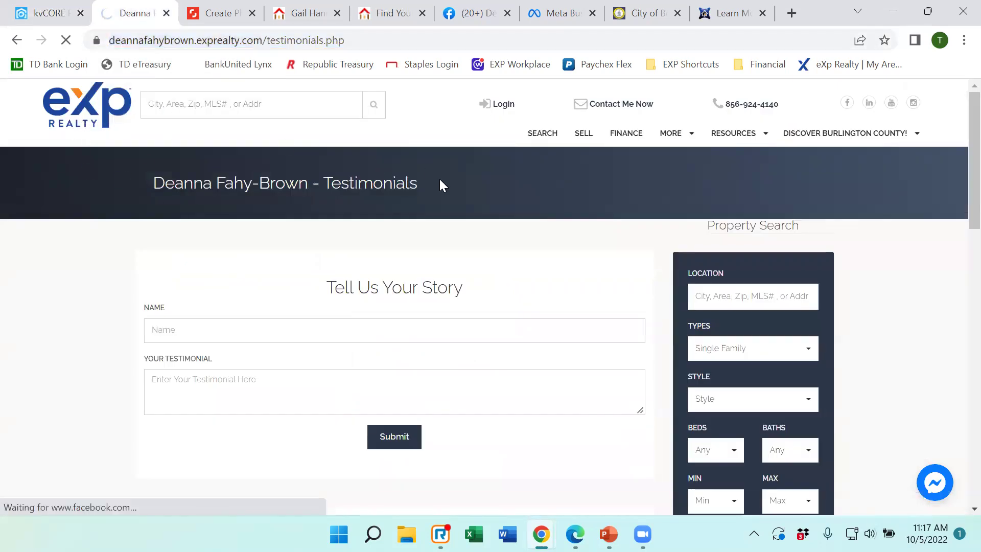
pyautogui.scroll(-20, 441, 183)
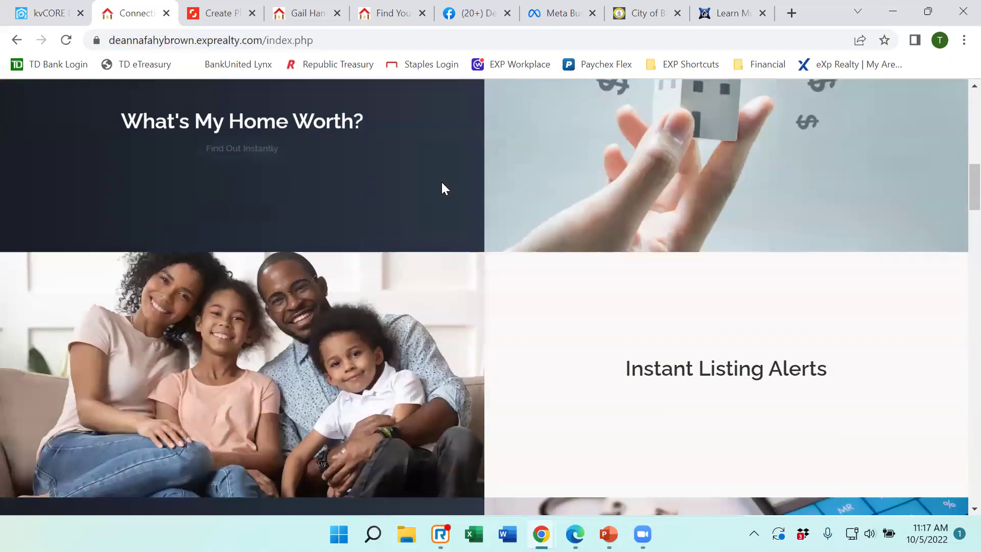
pyautogui.scroll(-15, 444, 194)
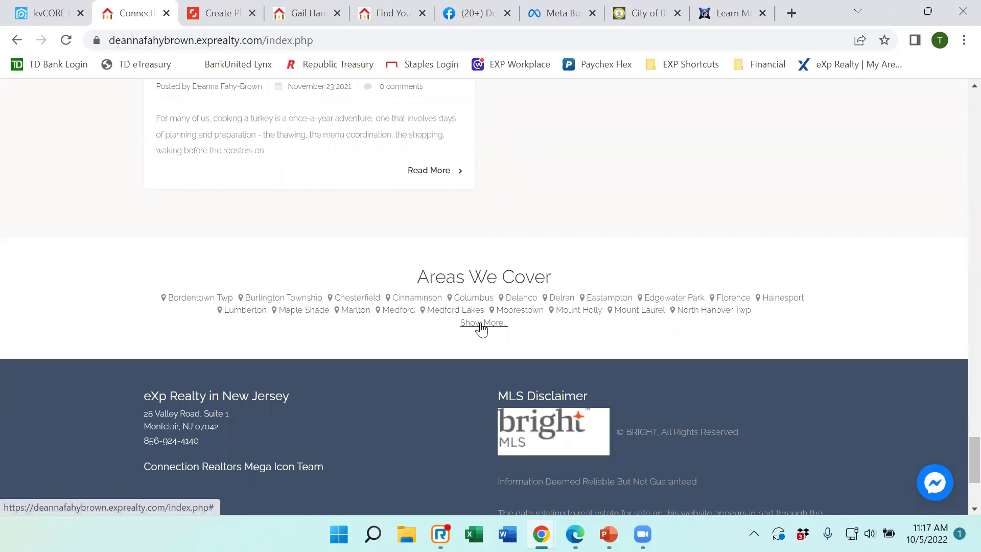
pyautogui.click(50, 13)
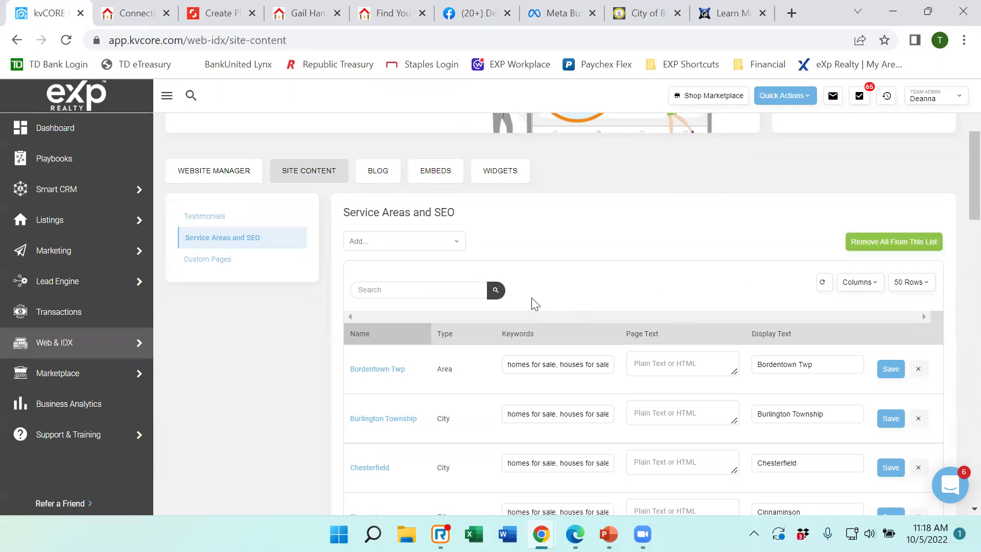
# Search 'mullic' as a new service area, browse the Mullica suggestions, then view the live site's Areas We Cover.
pyautogui.scroll(-1, 577, 283)
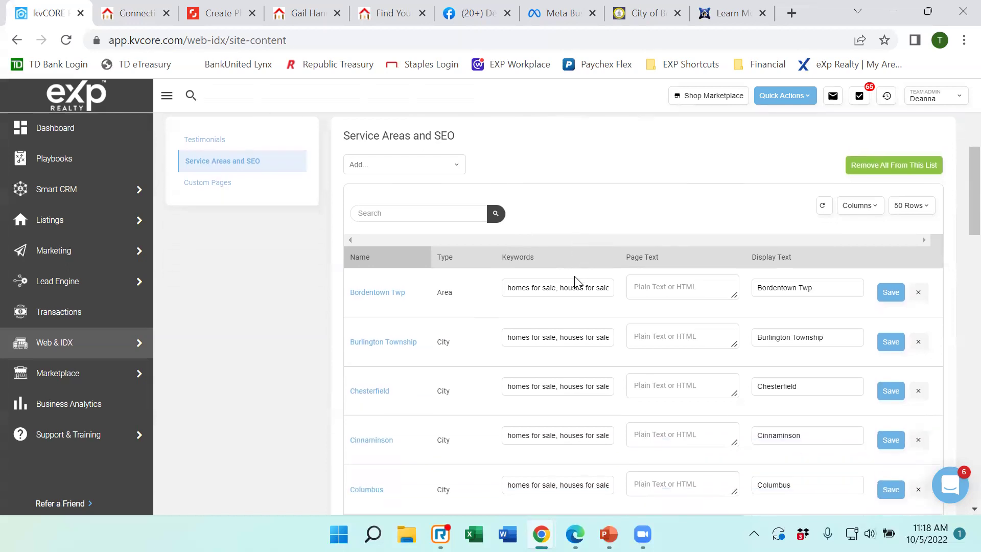
pyautogui.click(395, 167)
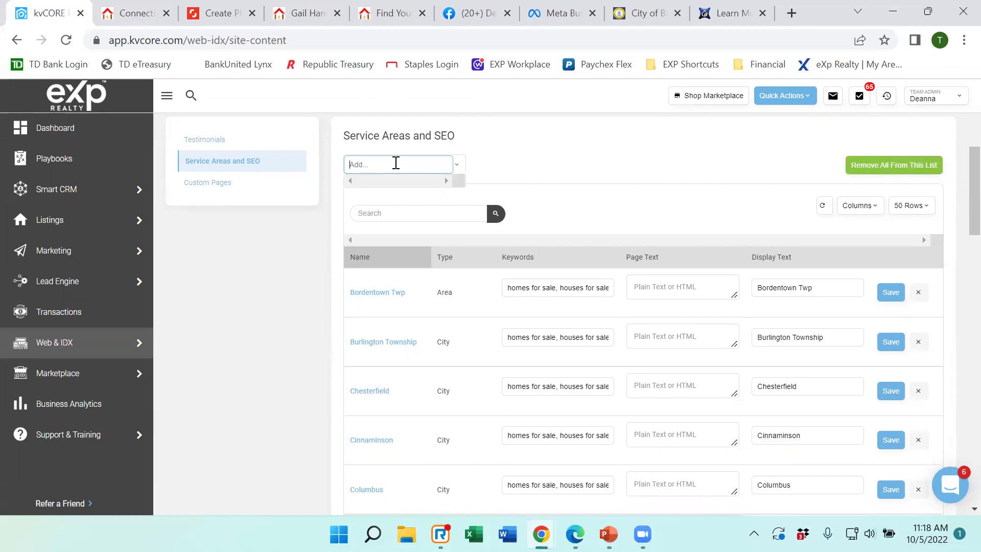
pyautogui.write('mullic')
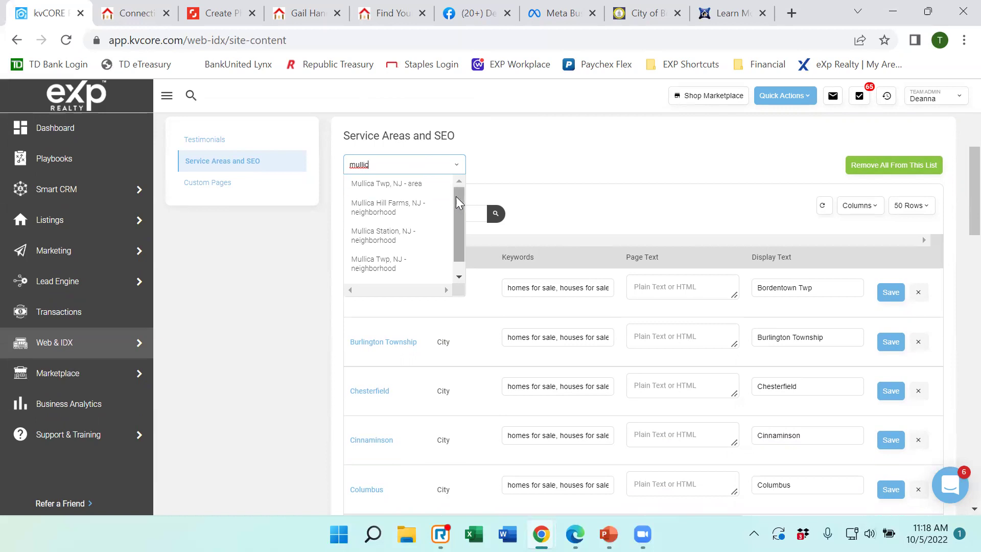
pyautogui.moveTo(459, 202); pyautogui.dragTo(461, 219)
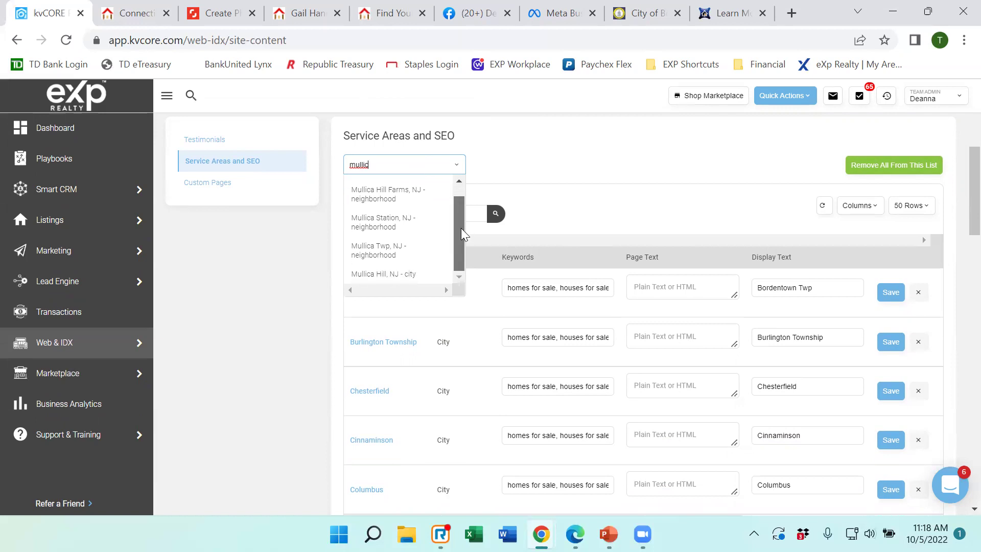
pyautogui.moveTo(457, 263); pyautogui.dragTo(465, 238)
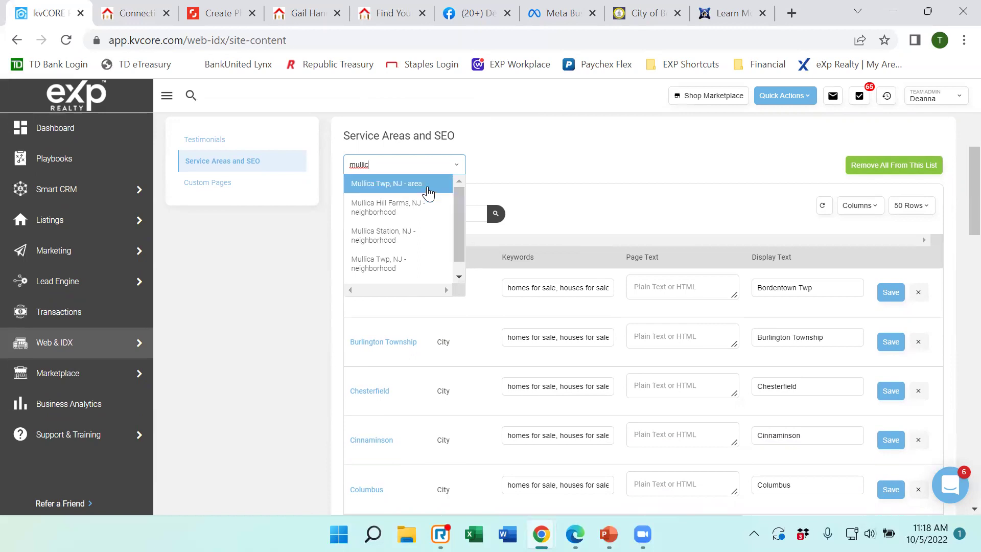
pyautogui.moveTo(459, 200); pyautogui.dragTo(465, 227)
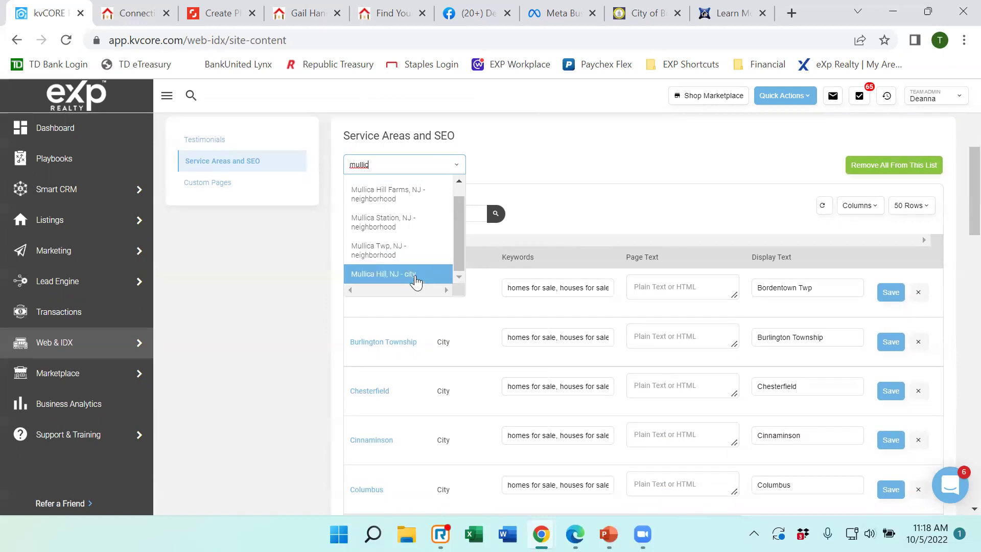
pyautogui.click(141, 17)
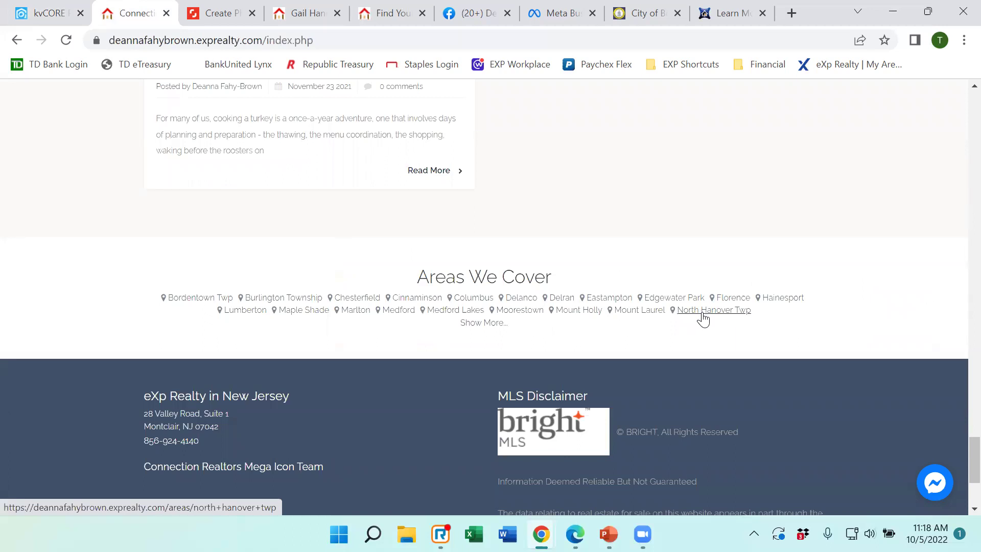
# Reopen the Mullica suggestions and dismiss them without adding a service area.
pyautogui.click(75, 18)
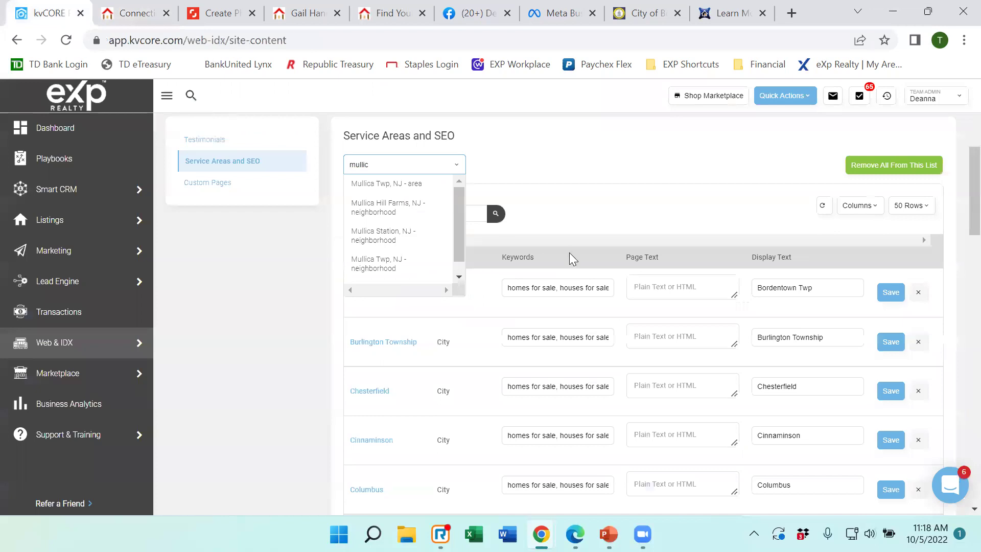
pyautogui.click(413, 309)
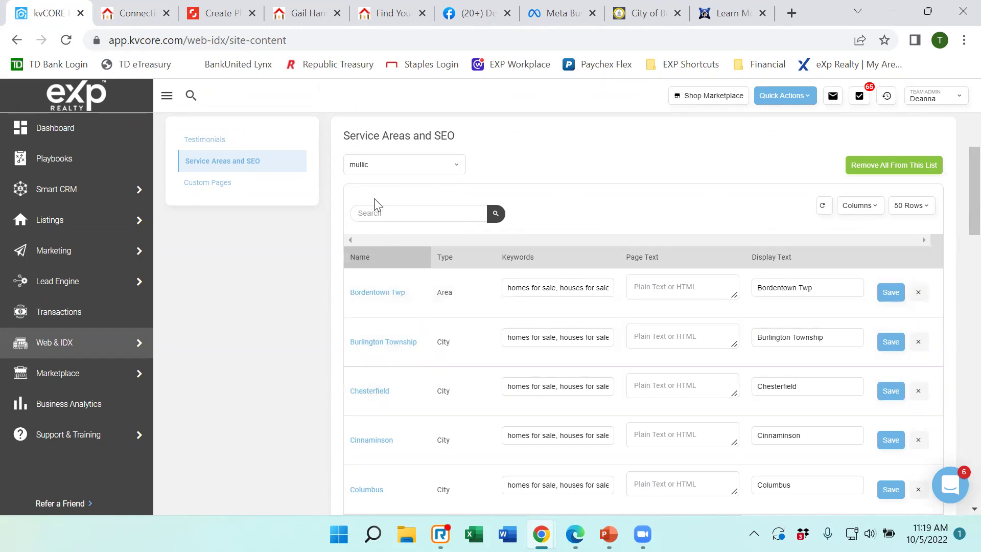
pyautogui.click(393, 169)
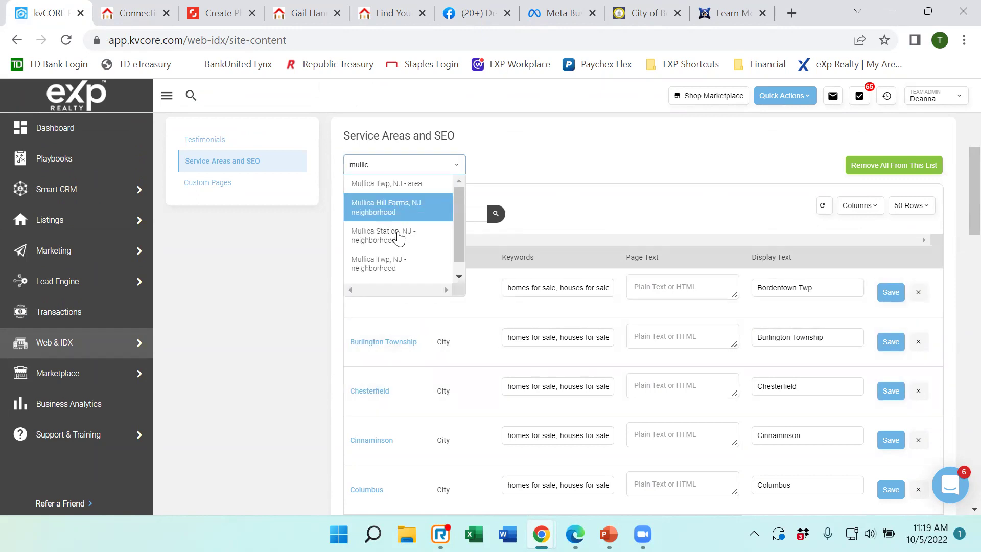
pyautogui.moveTo(457, 249); pyautogui.dragTo(463, 265)
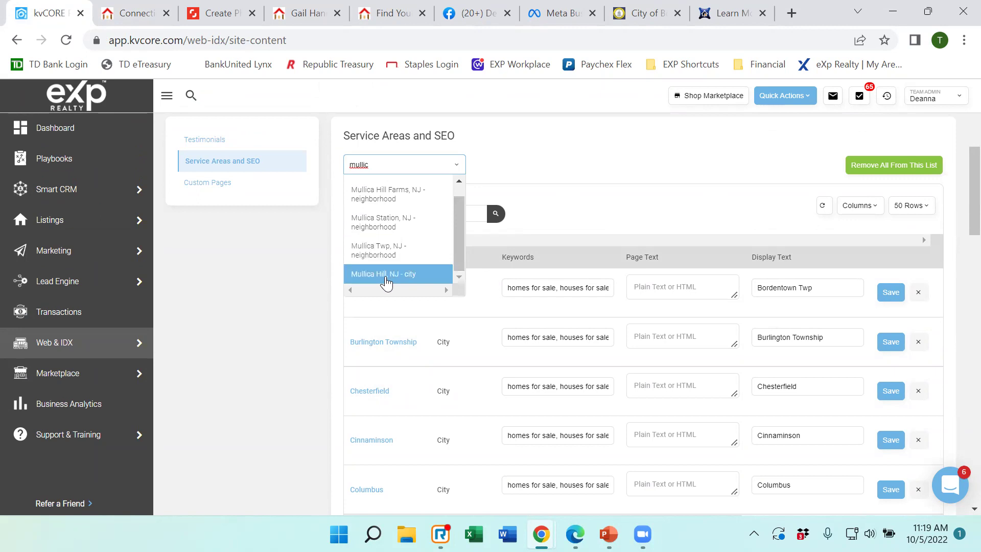
pyautogui.click(527, 218)
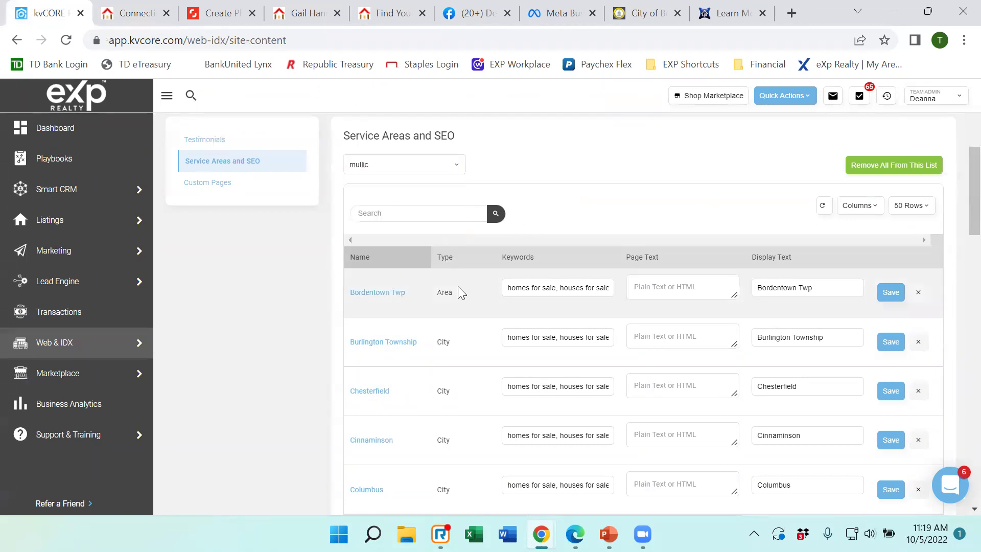
pyautogui.scroll(-9, 408, 322)
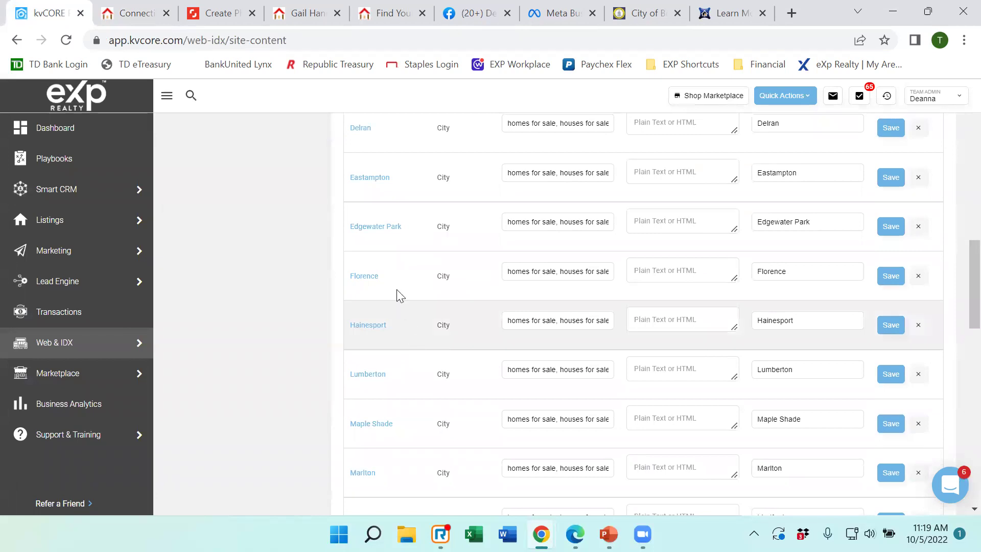
# Compare kvCORE's service areas table against the live site's Areas We Cover list.
pyautogui.click(141, 23)
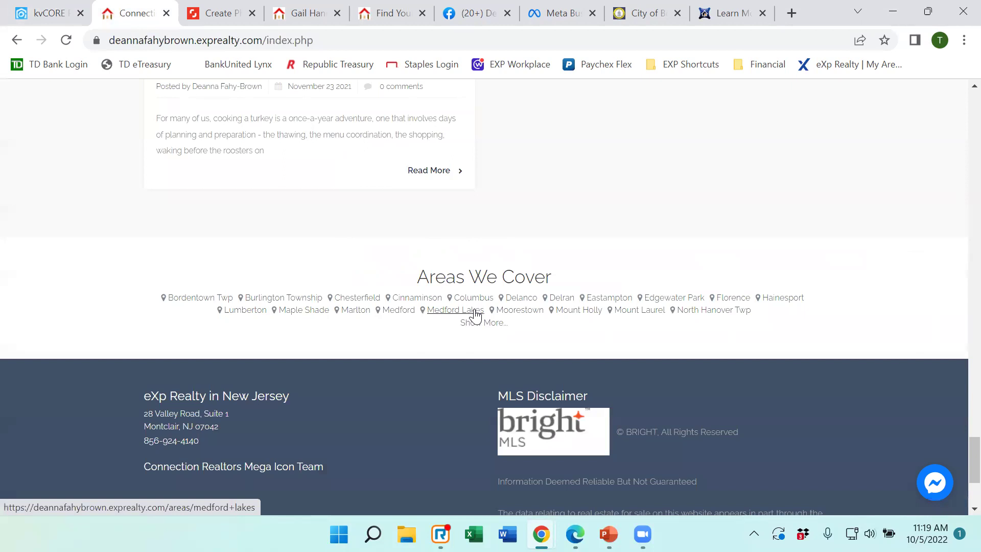
pyautogui.click(39, 13)
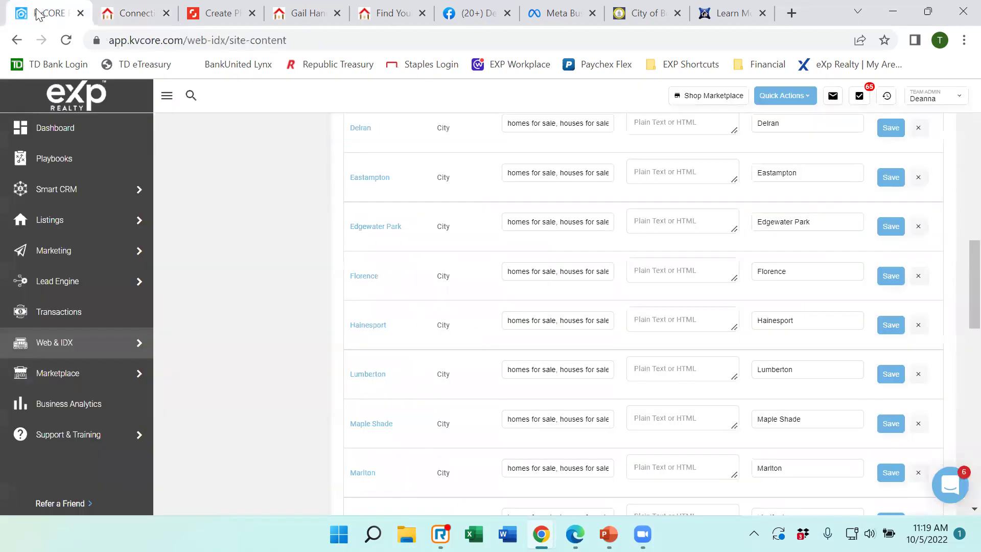
pyautogui.scroll(6, 409, 239)
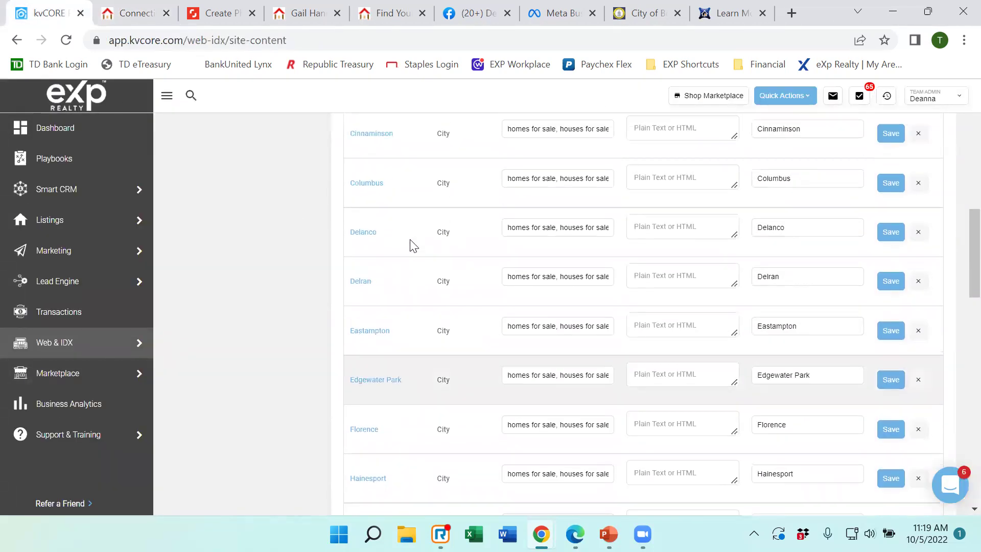
pyautogui.scroll(3, 412, 245)
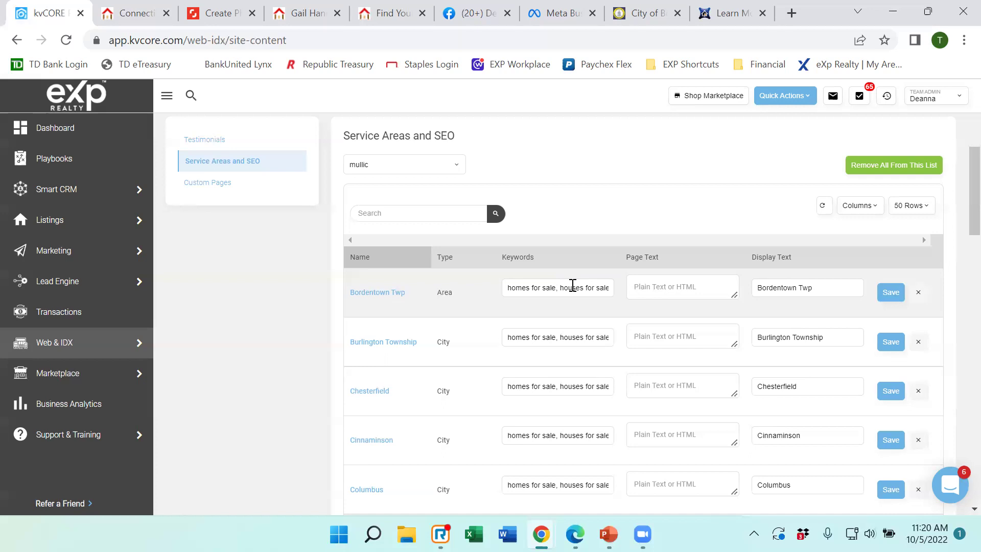
pyautogui.scroll(-2, 451, 301)
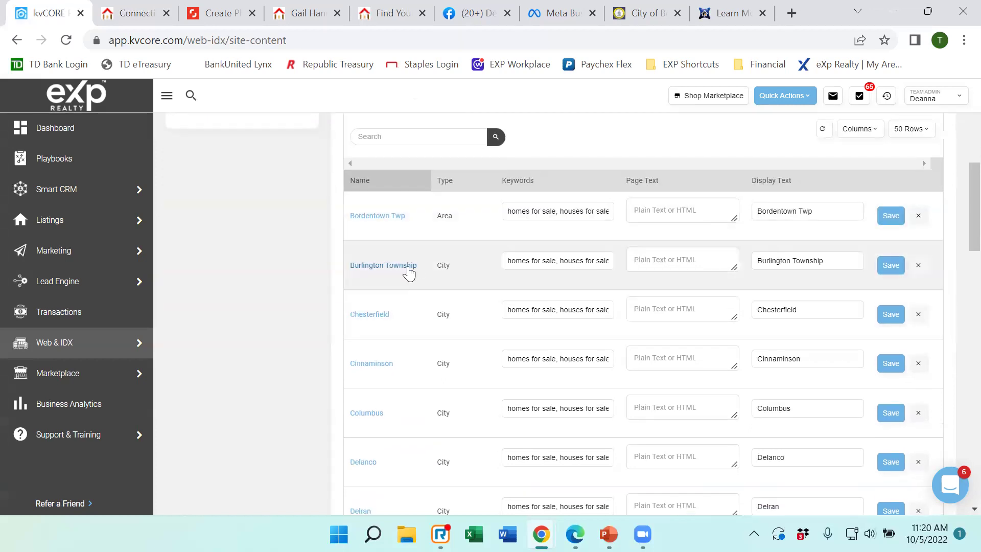
pyautogui.scroll(-3, 408, 274)
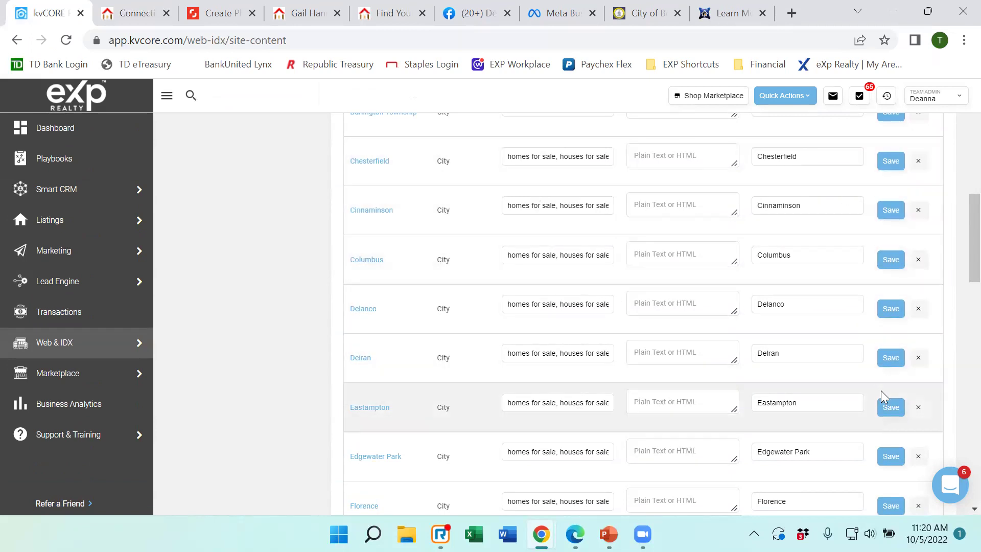
pyautogui.scroll(5, 881, 389)
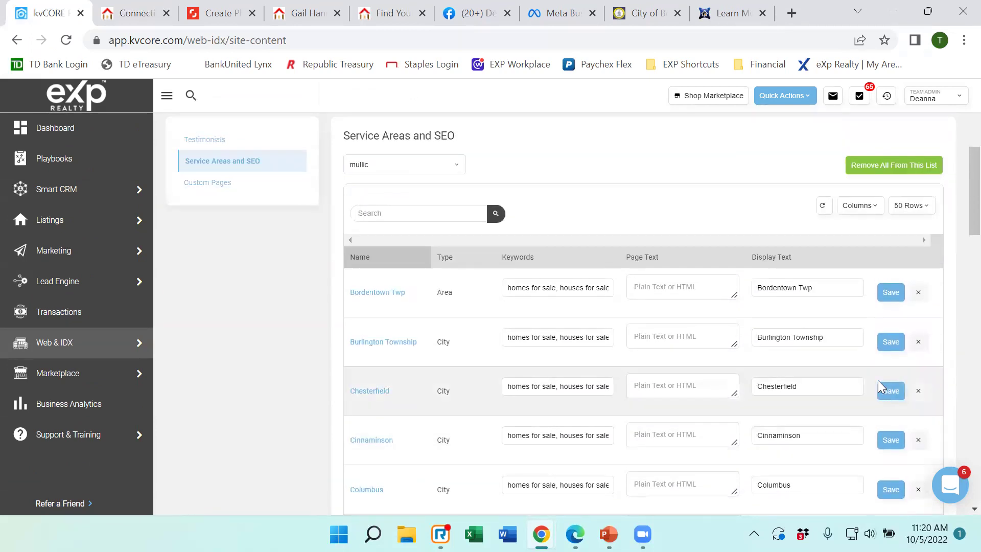
pyautogui.scroll(2, 878, 380)
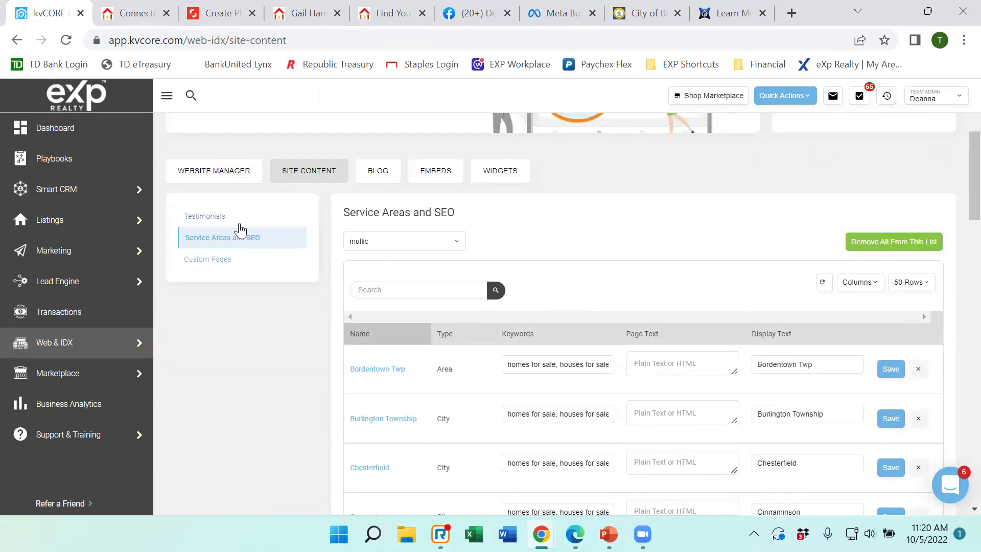
# Check the live Areas We Cover once more, then open the Custom Pages list.
pyautogui.click(130, 14)
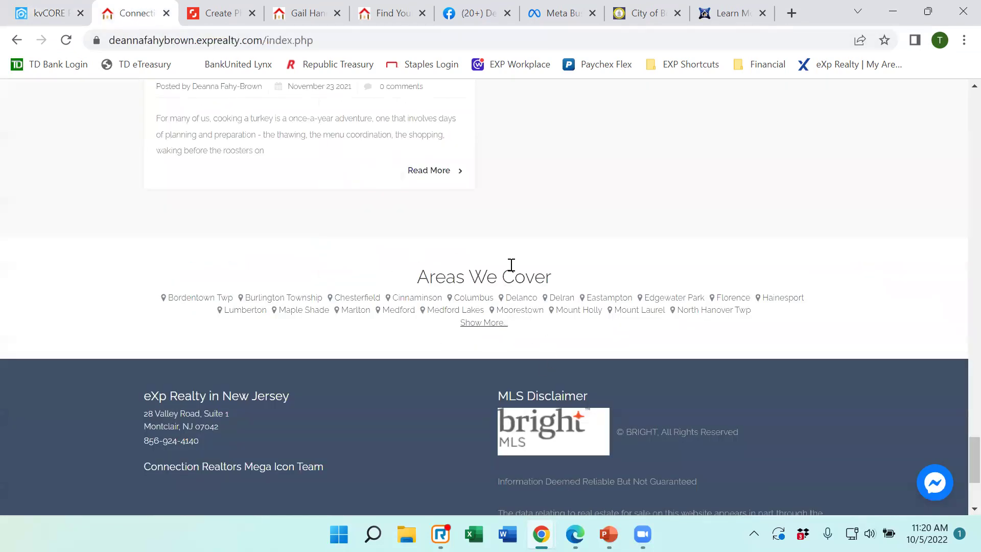
pyautogui.click(49, 13)
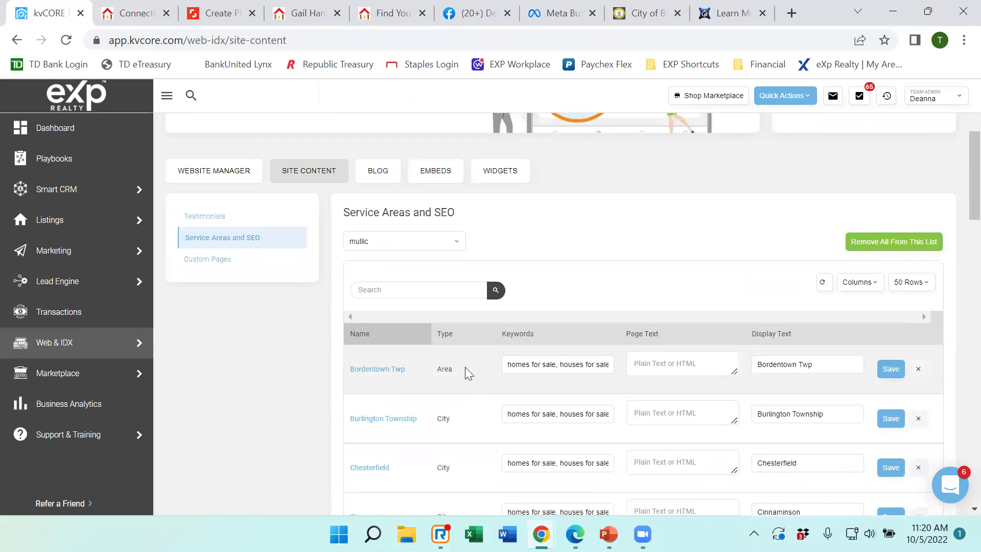
pyautogui.moveTo(158, 273)
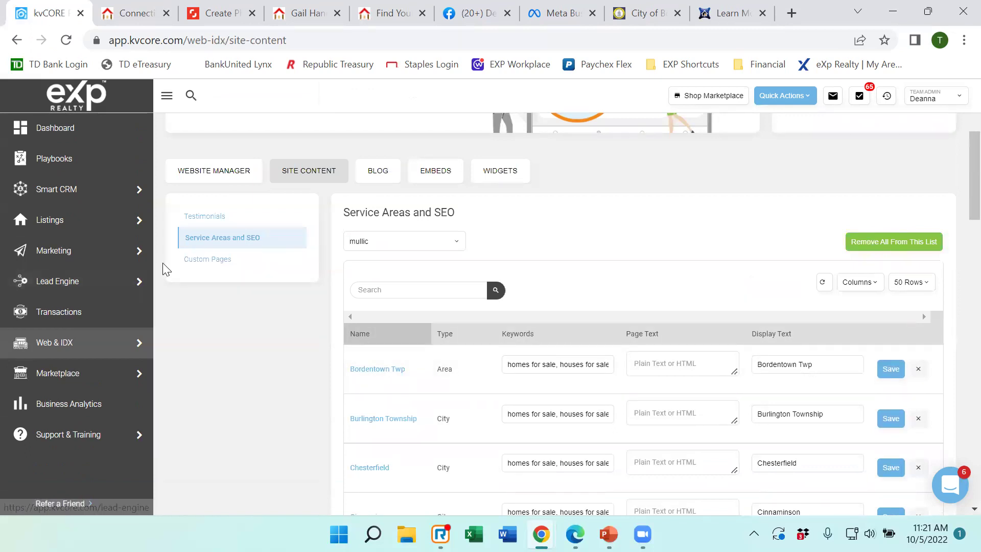
pyautogui.click(198, 261)
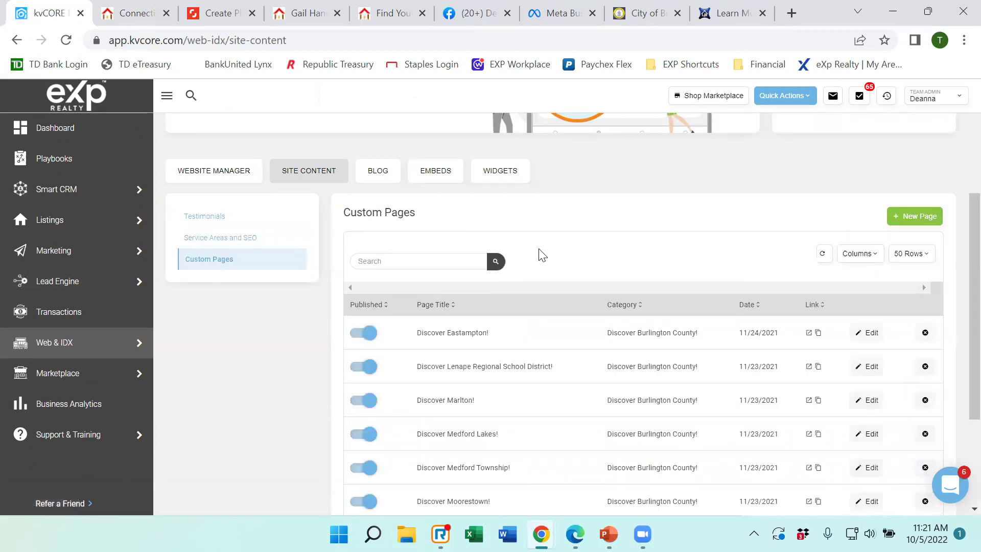
# Bring up the live agent website and scroll to the top of its home page.
pyautogui.scroll(3, 677, 216)
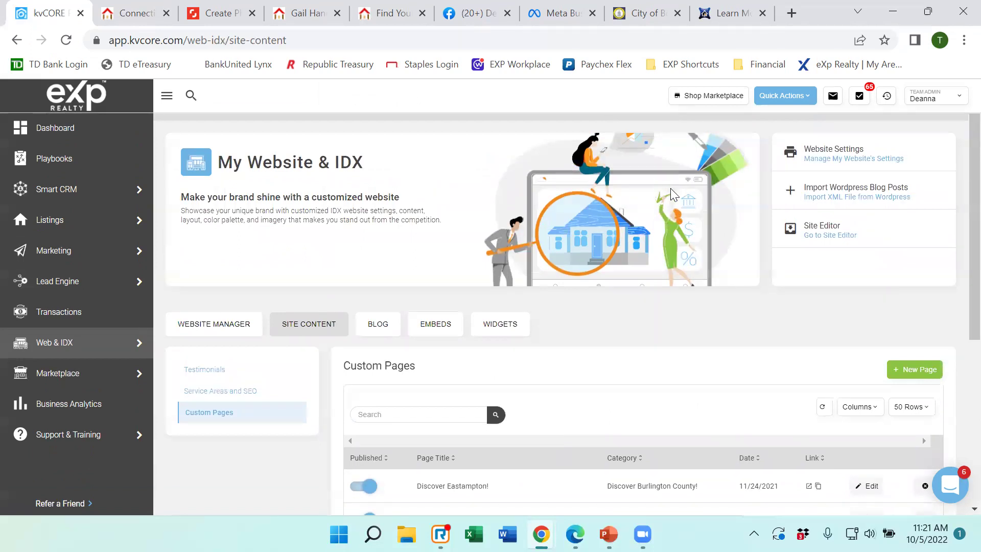
pyautogui.moveTo(125, 17)
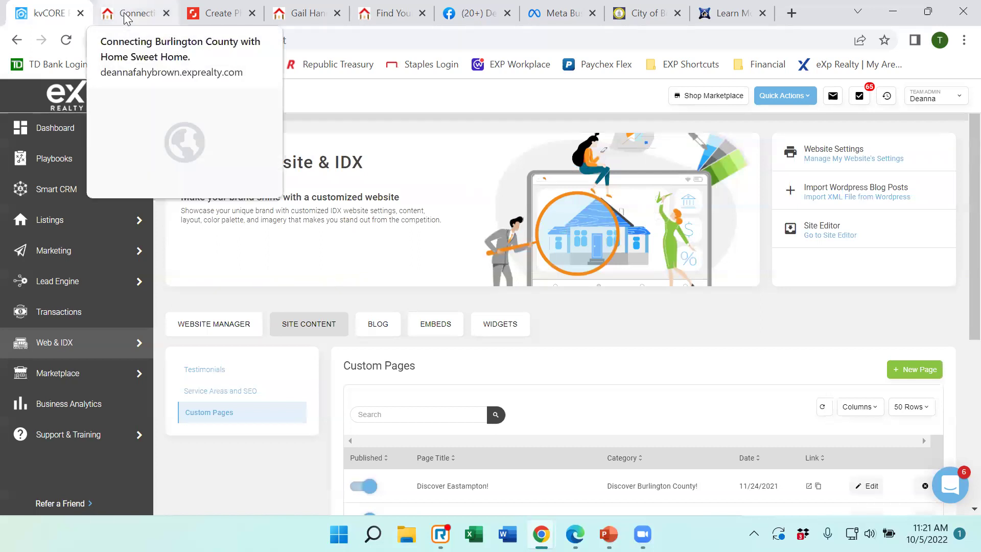
pyautogui.click(126, 19)
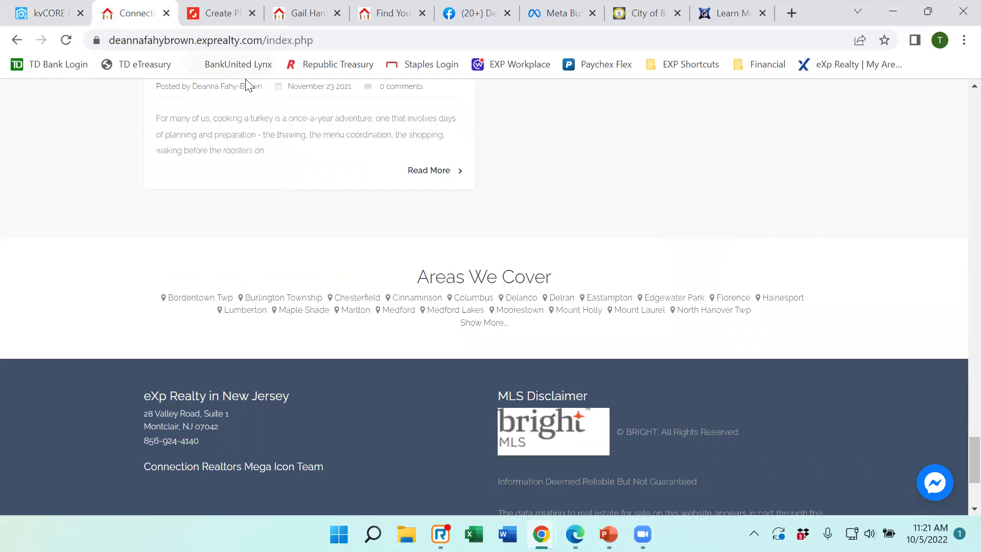
pyautogui.scroll(3, 639, 172)
pyautogui.scroll(15, 640, 173)
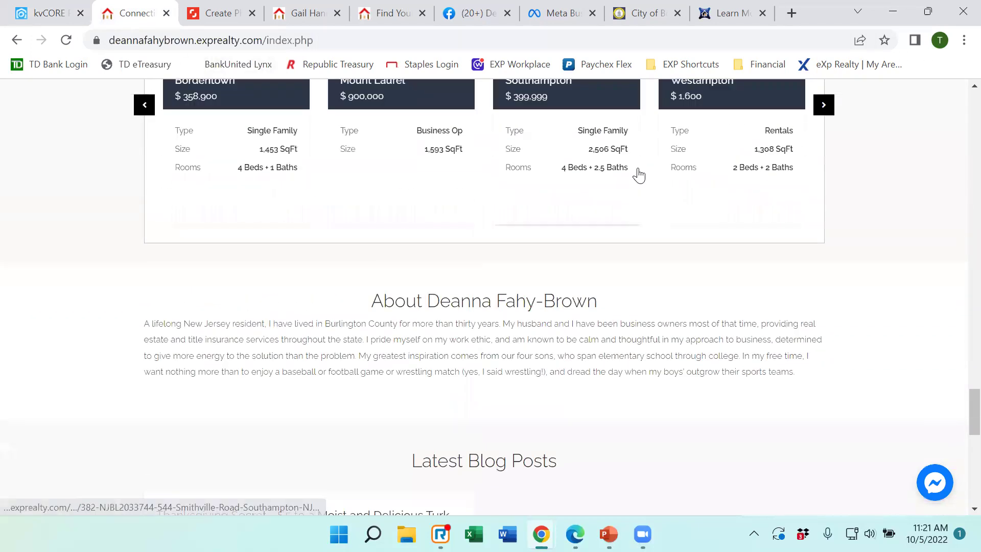
pyautogui.scroll(10, 642, 179)
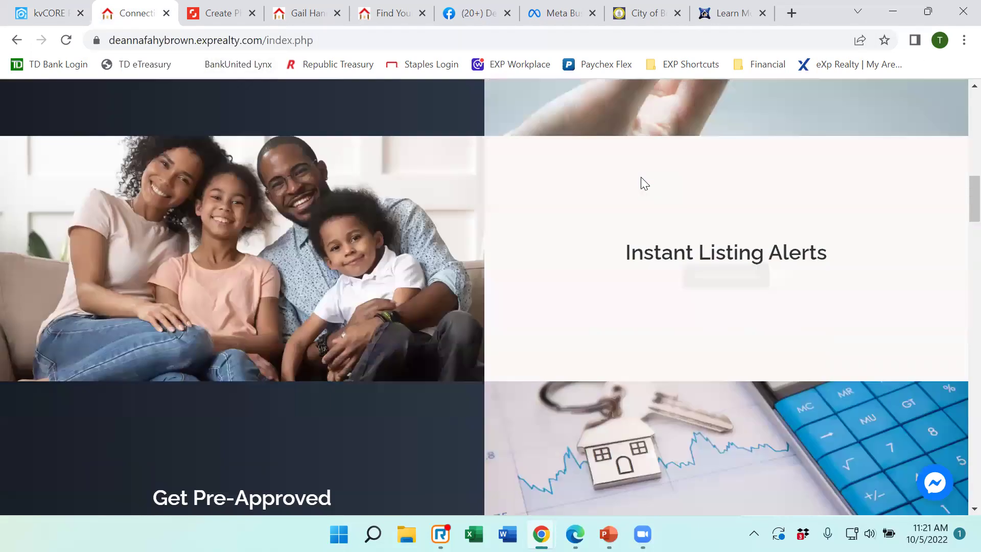
pyautogui.moveTo(838, 130)
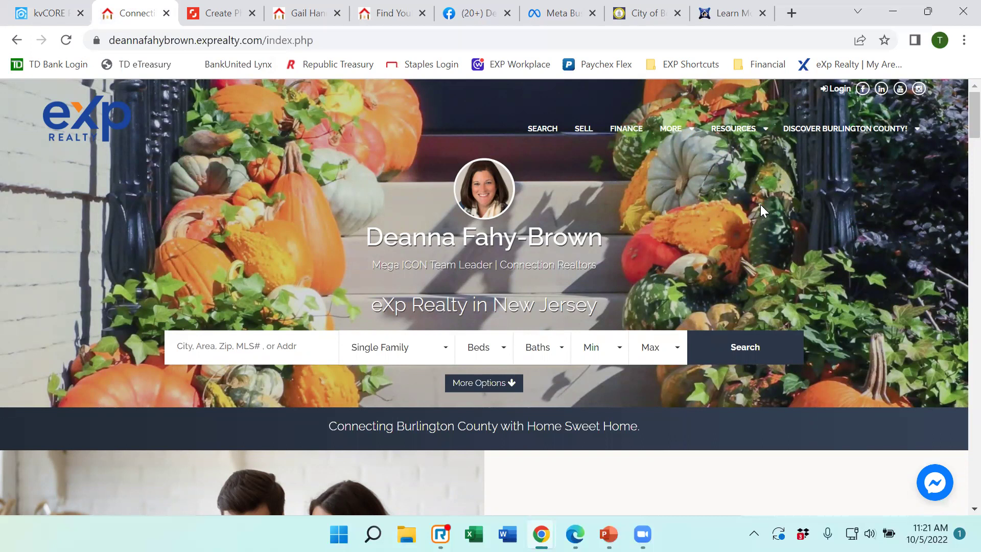
# Open the Discover Moorestown! page from the Discover Burlington County! menu on the live site.
pyautogui.click(851, 131)
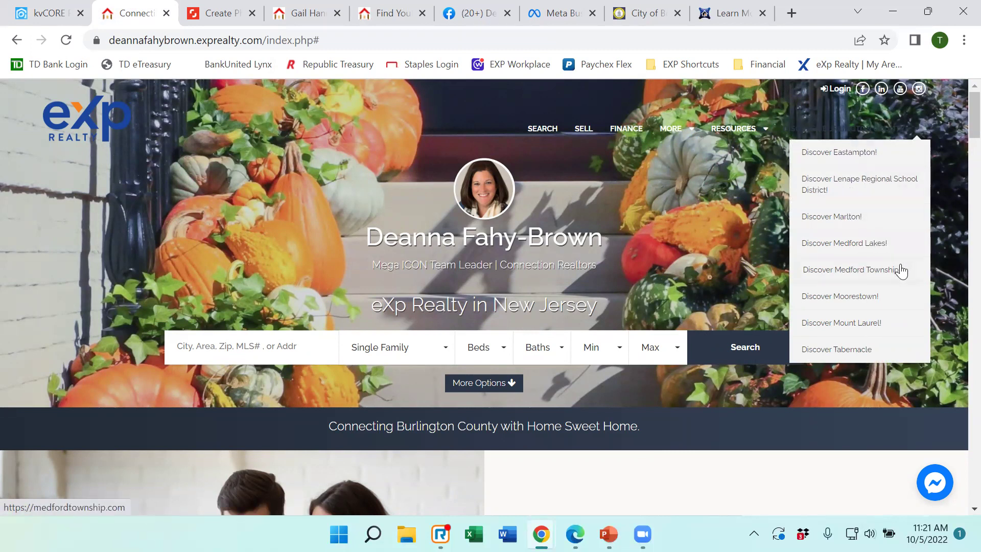
pyautogui.click(863, 297)
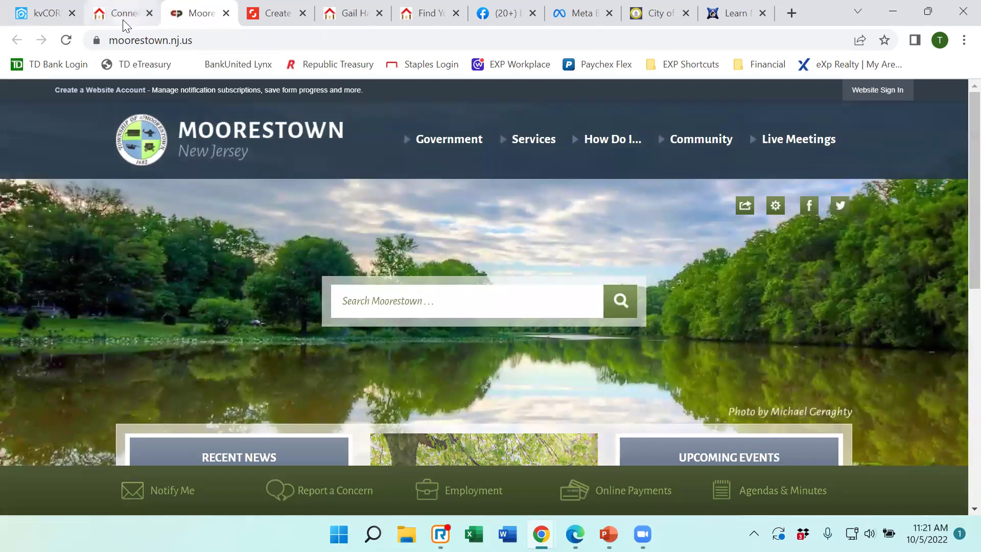
pyautogui.click(123, 20)
pyautogui.moveTo(832, 129)
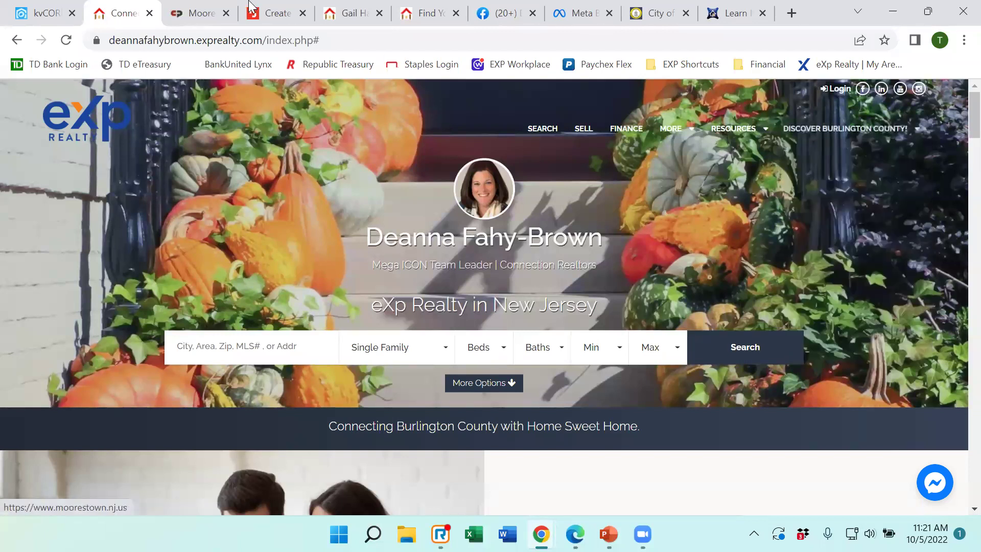
# Compare the Moorestown town website with the agent site, then return to kvCORE Custom Pages.
pyautogui.click(204, 16)
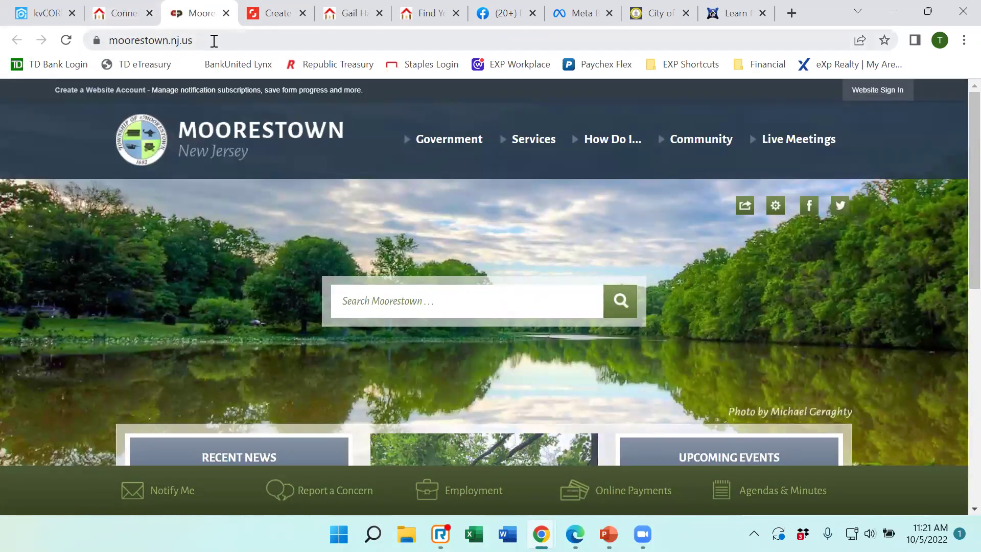
pyautogui.click(128, 13)
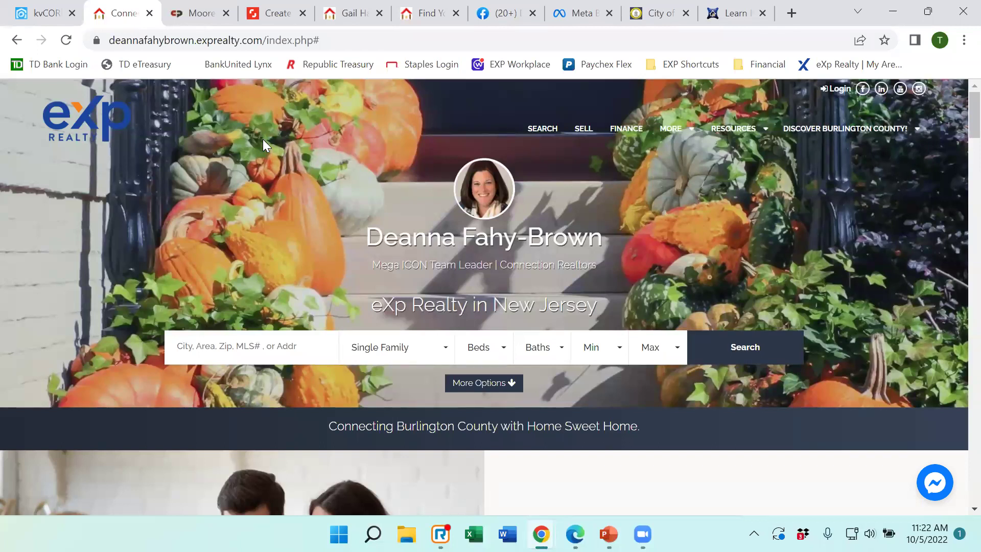
pyautogui.click(212, 12)
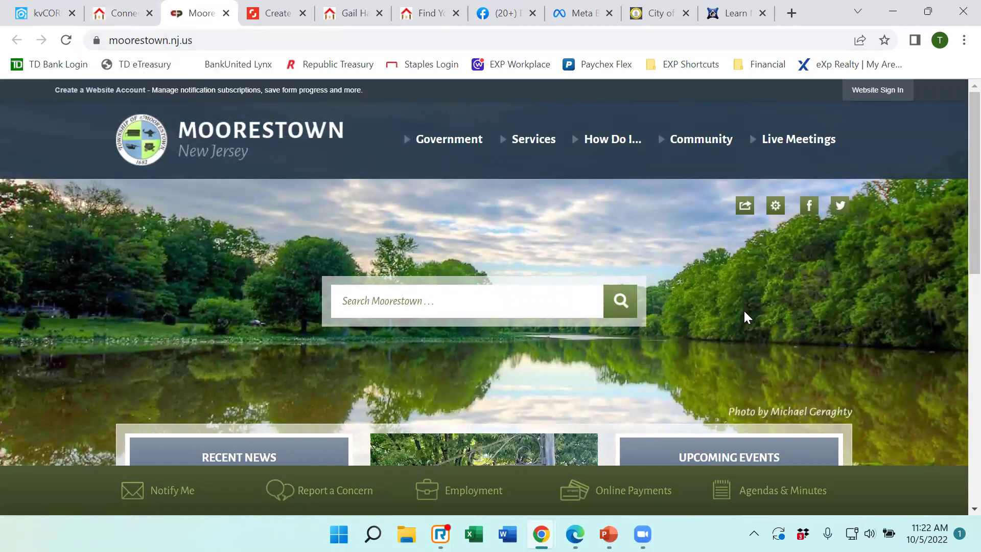
pyautogui.click(129, 19)
pyautogui.click(23, 14)
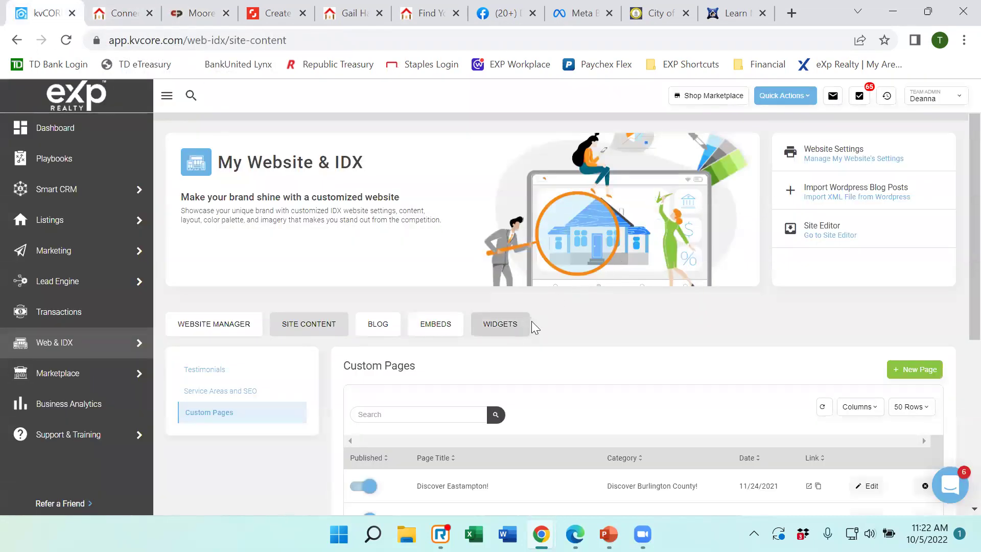
# Scroll down the Custom Pages list to review the existing Discover pages.
pyautogui.scroll(-2, 409, 241)
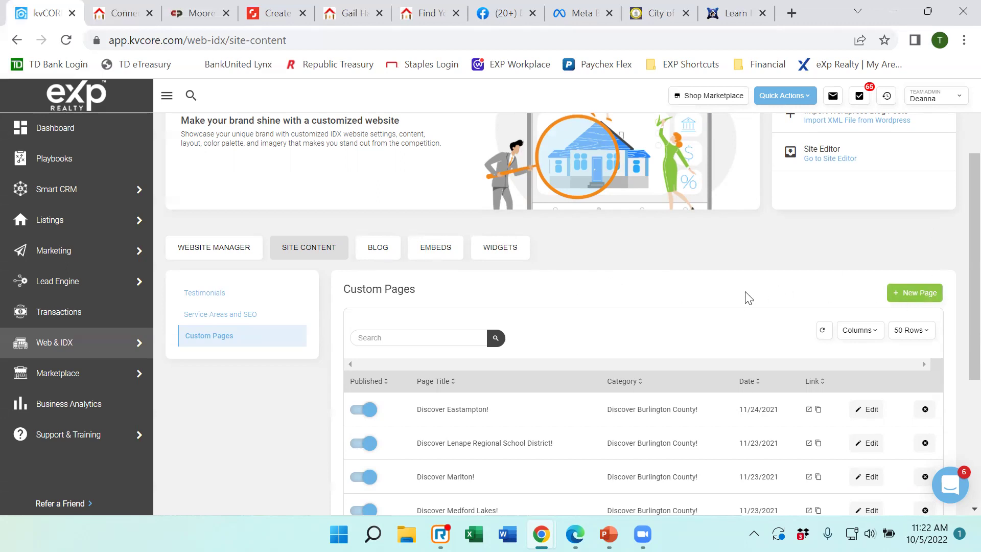
pyautogui.scroll(-2, 261, 280)
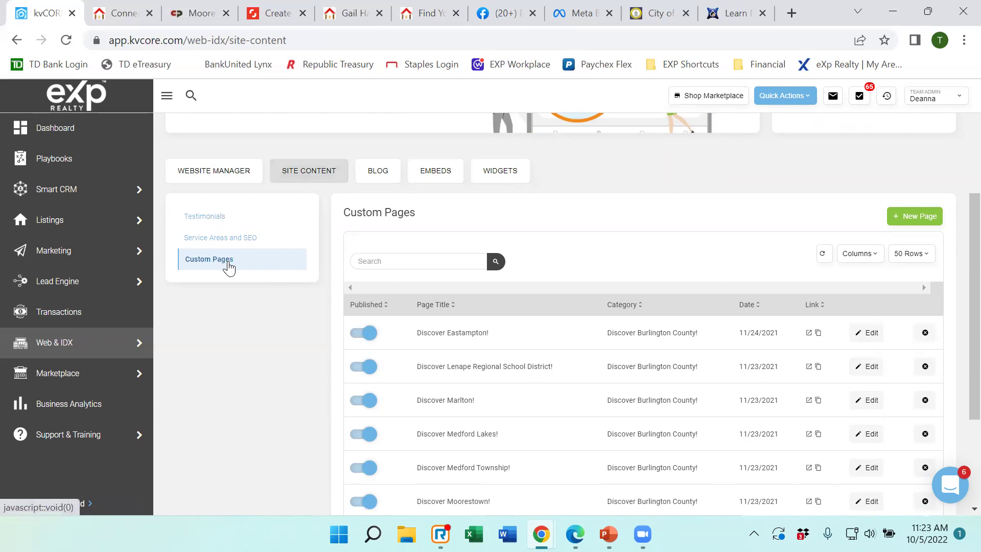
# Create a new custom page titled 'Discover Bordentown!'.
pyautogui.click(917, 223)
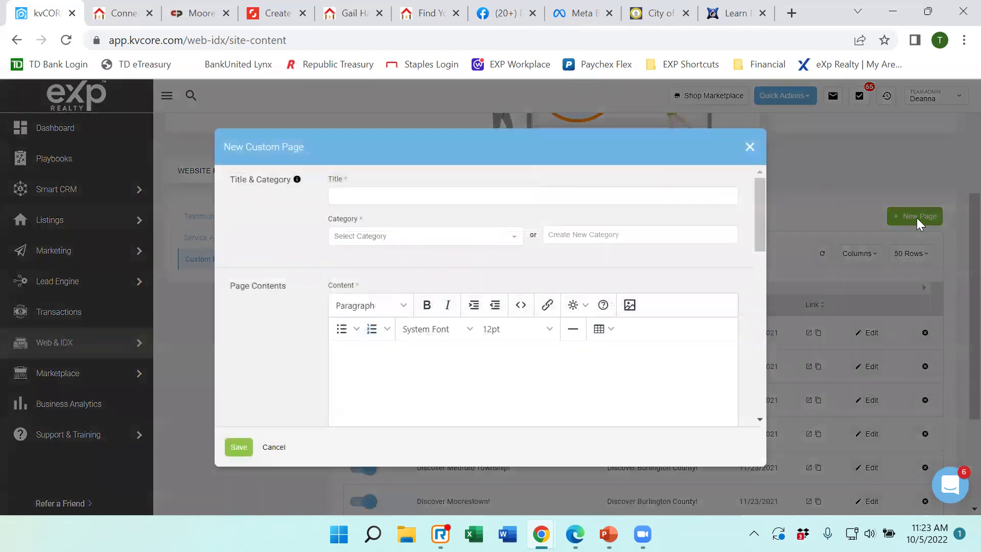
pyautogui.click(400, 200)
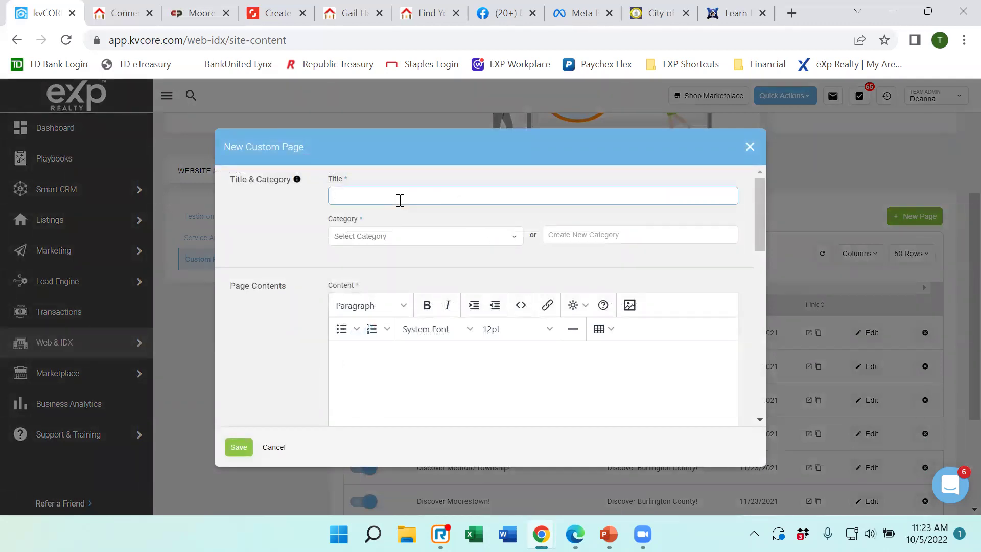
pyautogui.write('Disc')
pyautogui.press('BackSpace')
pyautogui.press('BackSpace')
pyautogui.write('scover Bur')
pyautogui.press('BackSpace')
pyautogui.press('BackSpace')
pyautogui.write('ordentown!')
# After checking the live site, file the page under the Discover Burlington County! category.
pyautogui.click(116, 16)
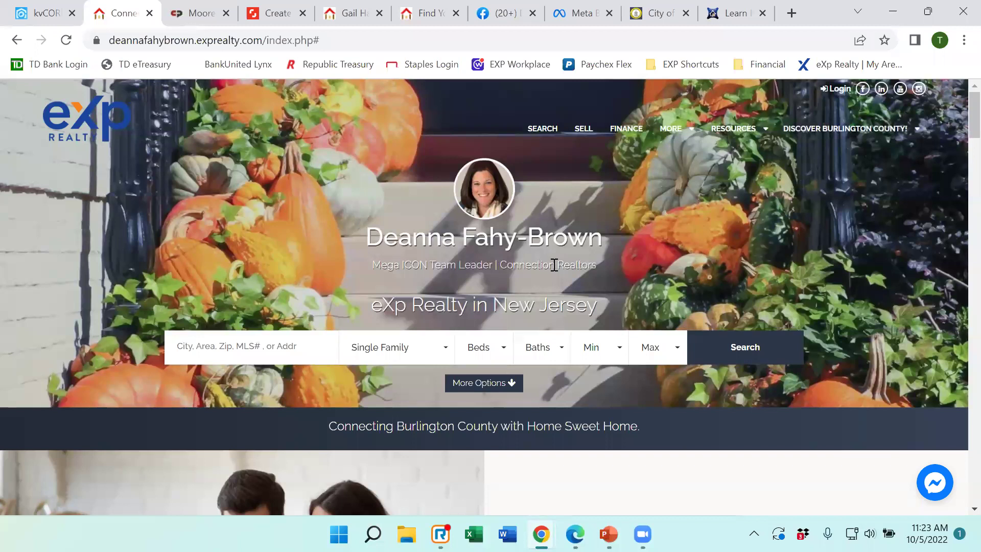
pyautogui.click(40, 12)
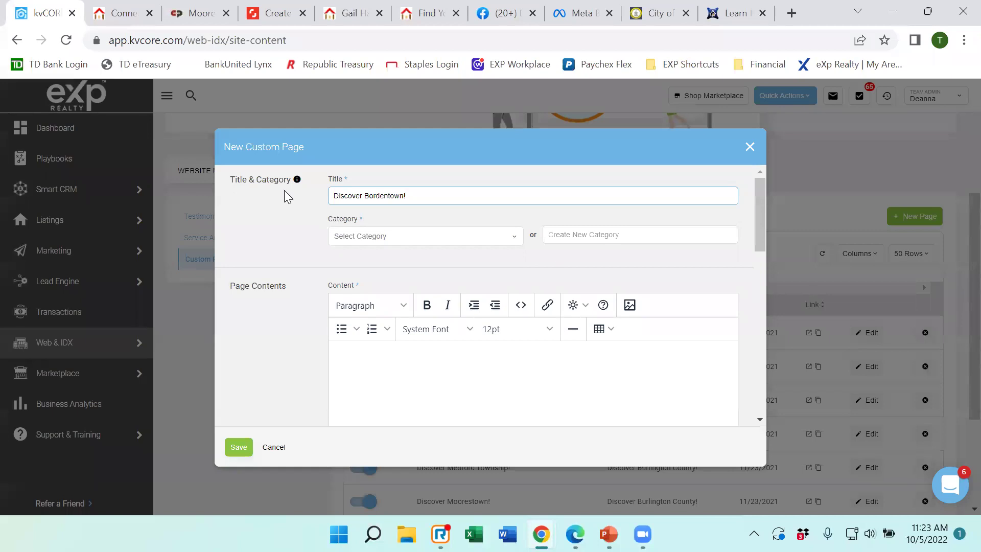
pyautogui.click(583, 238)
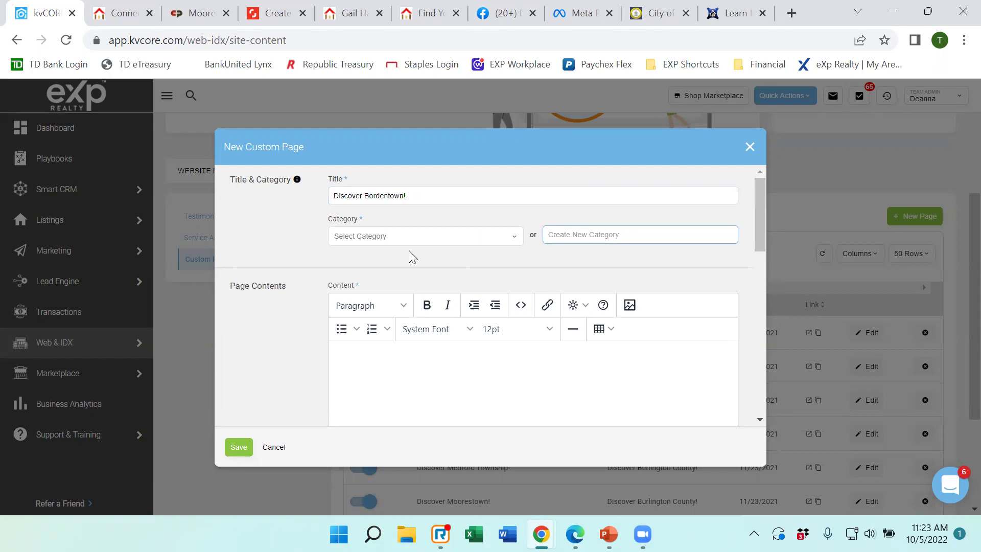
pyautogui.click(372, 236)
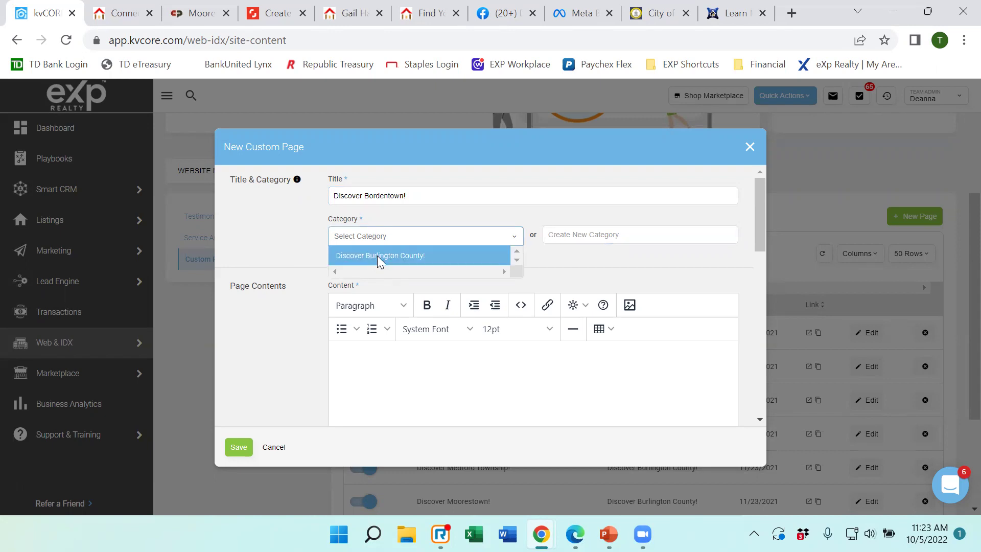
pyautogui.click(377, 255)
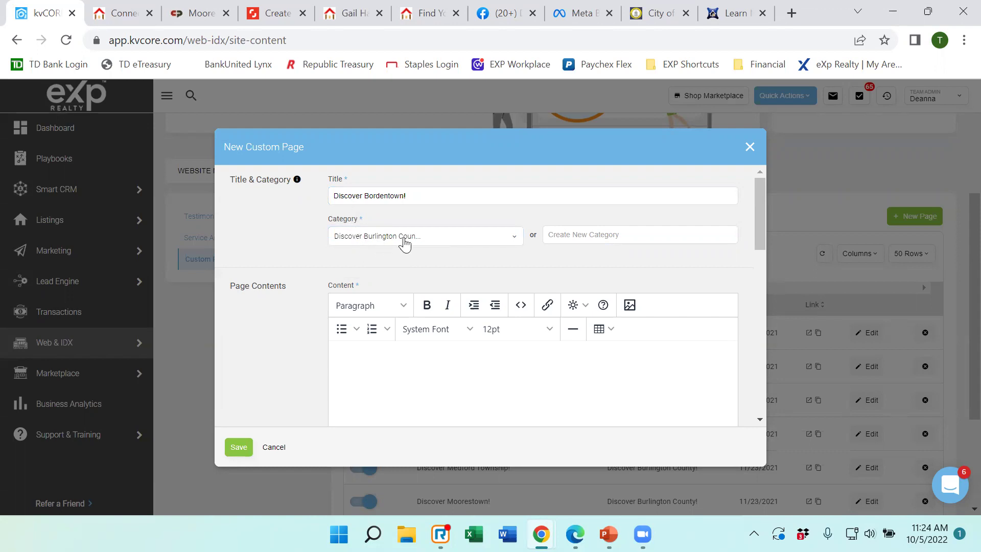
# Set the page's URL to cityofbordentown.com, copied from the Bordentown site, and save it.
pyautogui.scroll(-3, 421, 237)
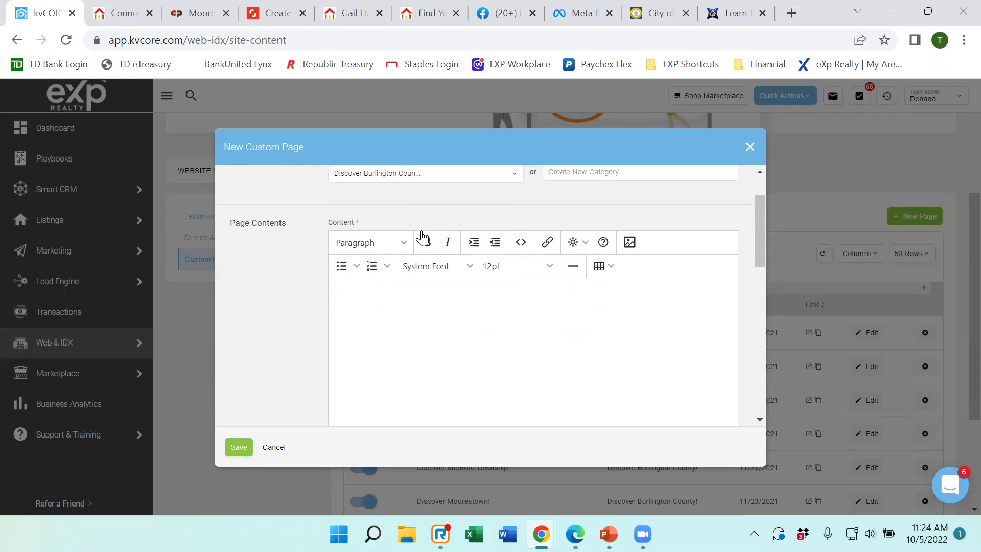
pyautogui.scroll(-3, 423, 236)
pyautogui.scroll(2, 420, 236)
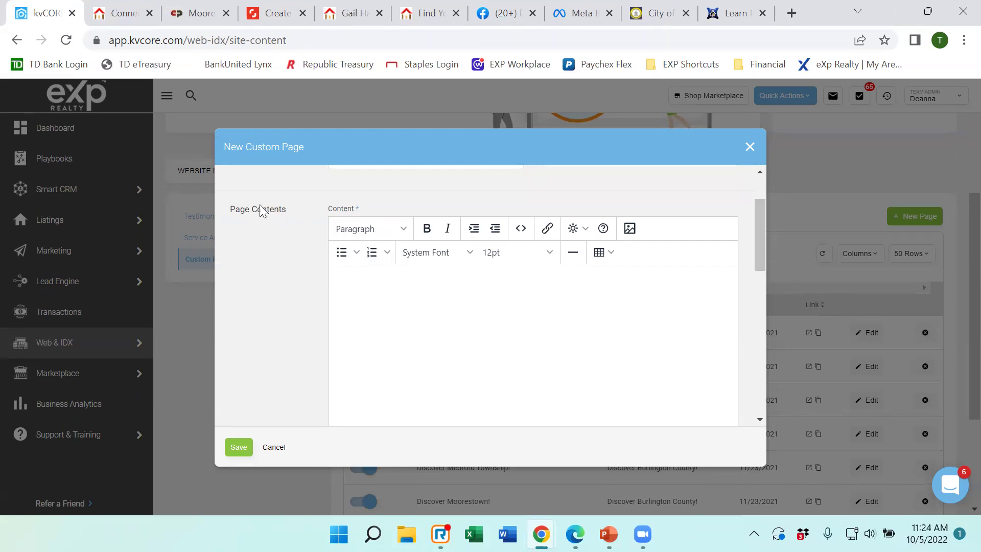
pyautogui.scroll(-5, 266, 217)
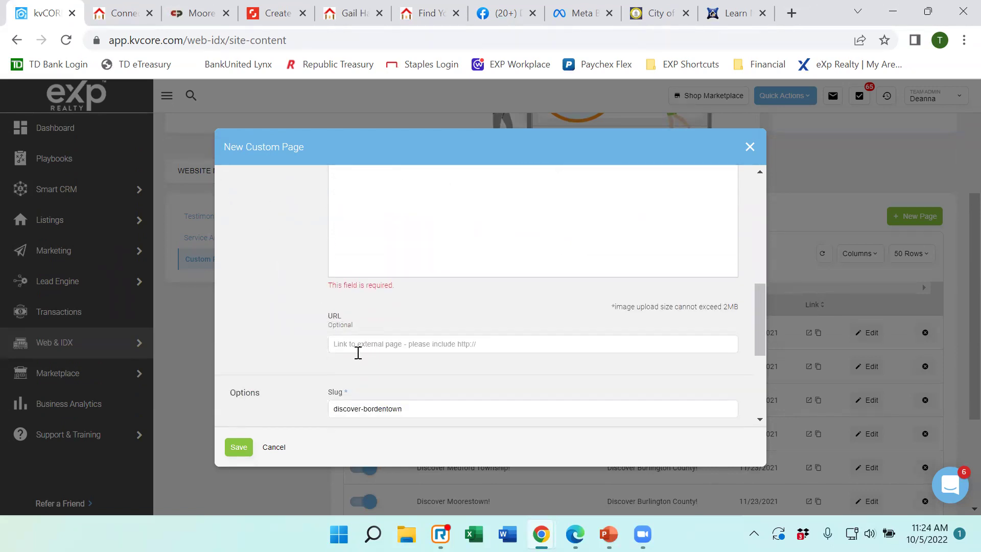
pyautogui.click(390, 349)
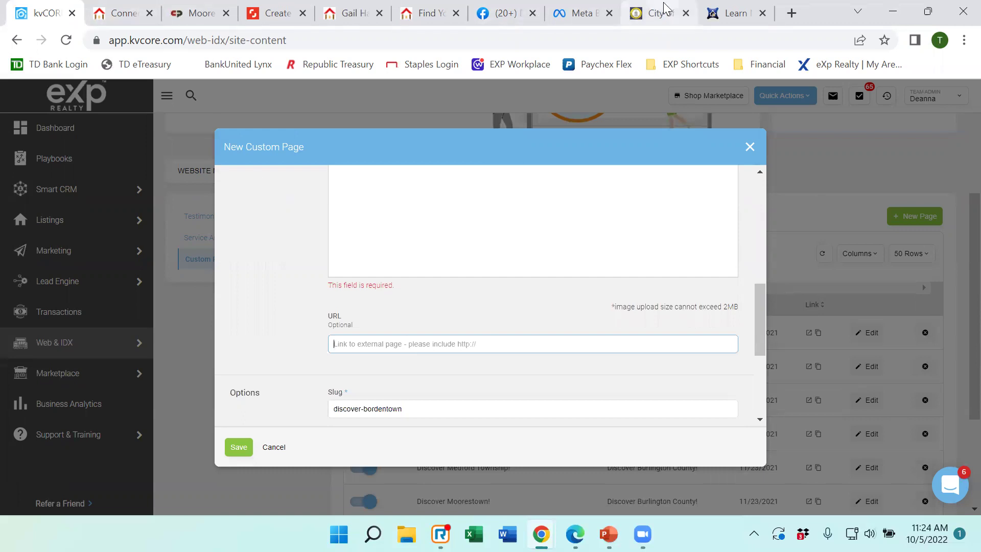
pyautogui.click(647, 14)
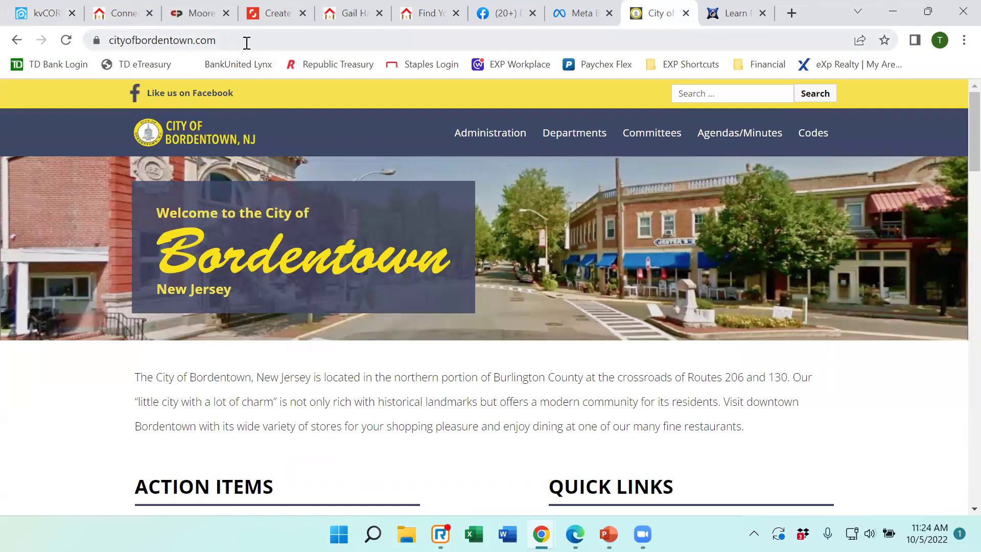
pyautogui.click(130, 39)
pyautogui.hotkey('ctrl', 'c')
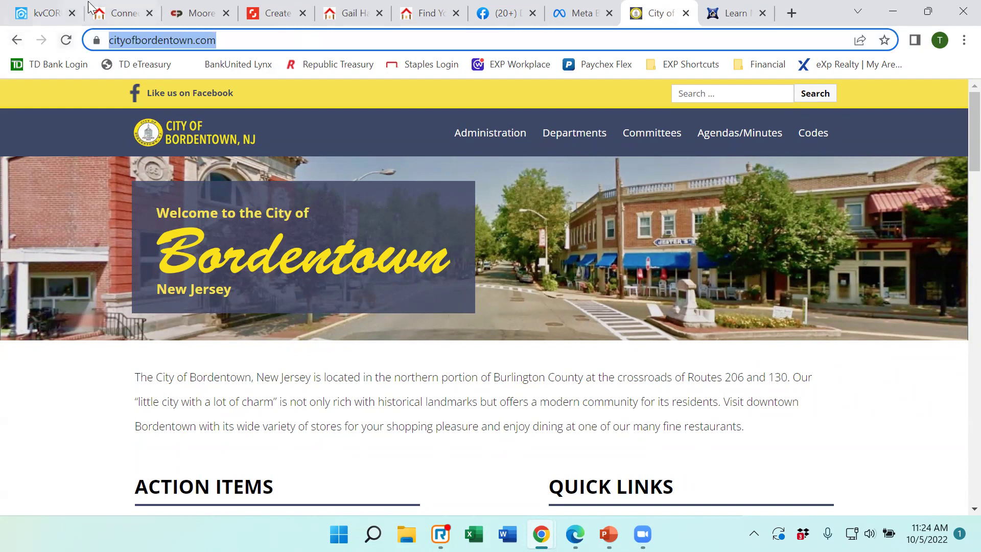
pyautogui.click(41, 12)
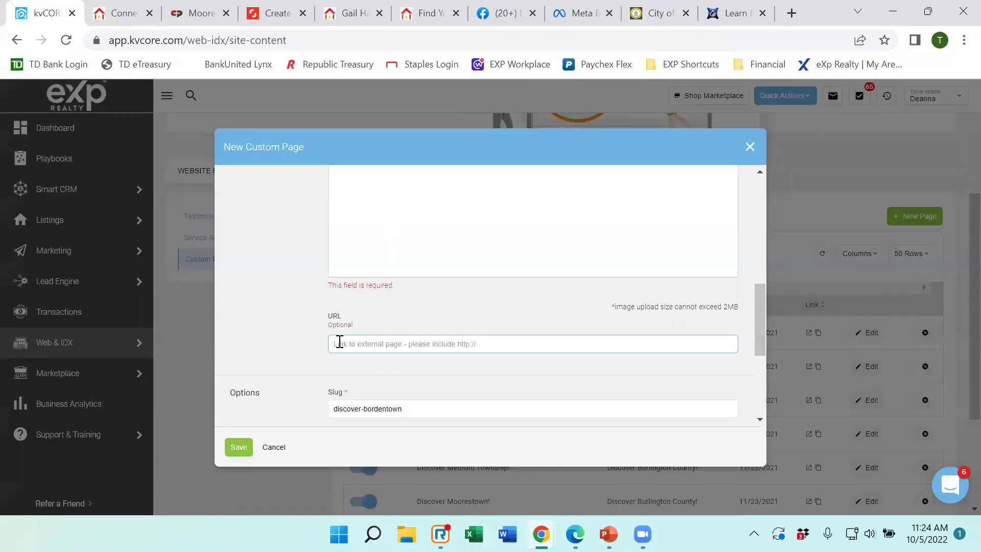
pyautogui.hotkey('ctrl', 'v')
pyautogui.click(240, 449)
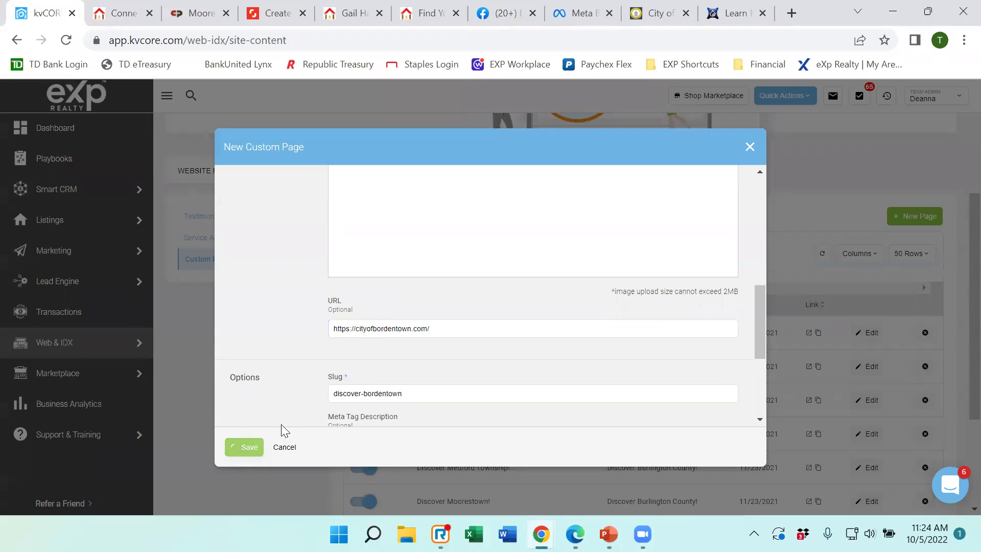
pyautogui.click(244, 448)
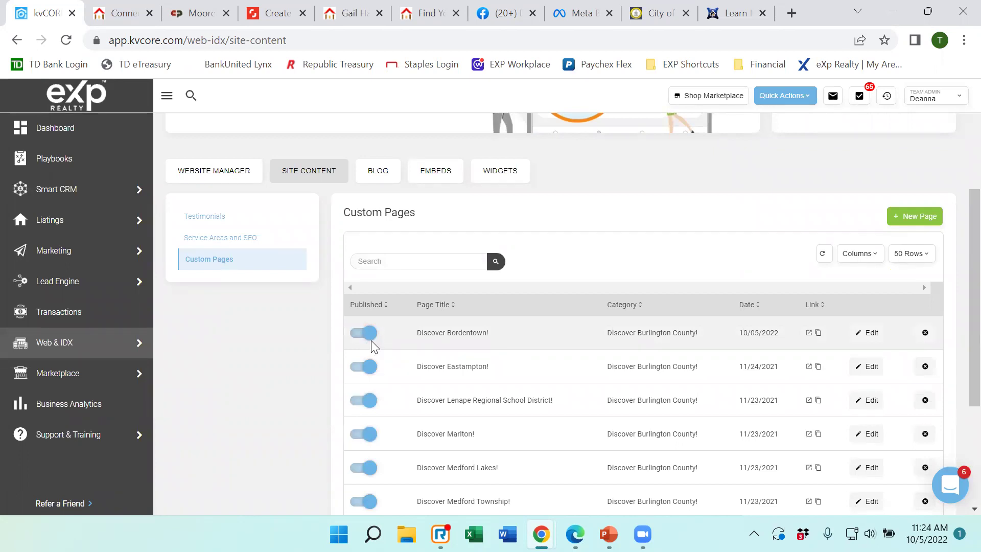
pyautogui.click(123, 13)
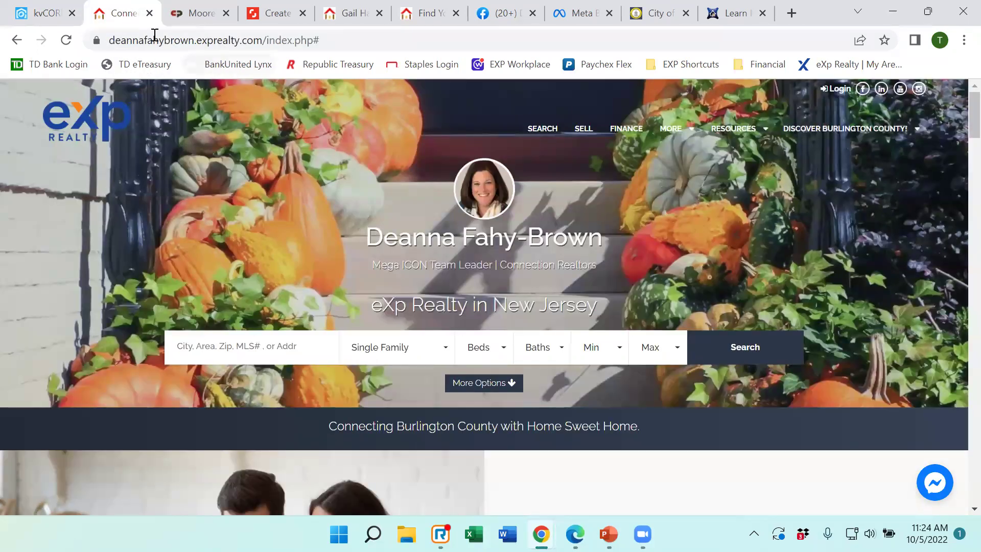
pyautogui.click(69, 43)
pyautogui.moveTo(854, 134)
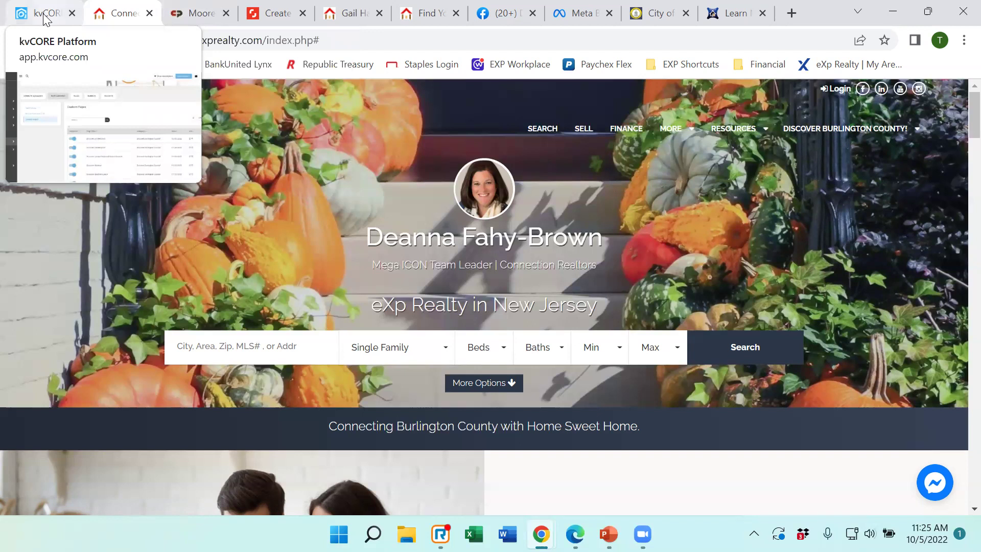
pyautogui.click(45, 19)
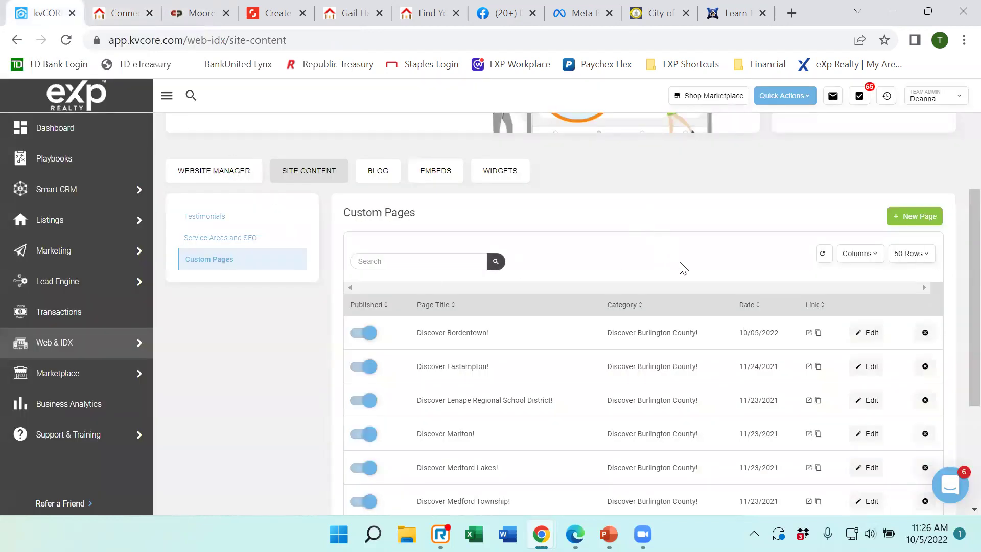
pyautogui.scroll(-3, 681, 267)
pyautogui.scroll(1, 635, 346)
pyautogui.scroll(5, 342, 455)
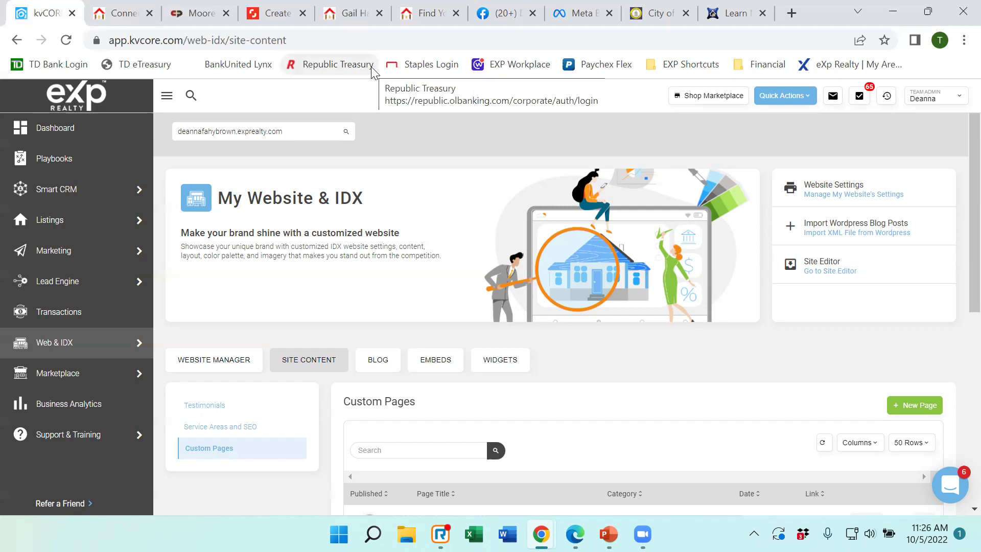
pyautogui.moveTo(130, 20)
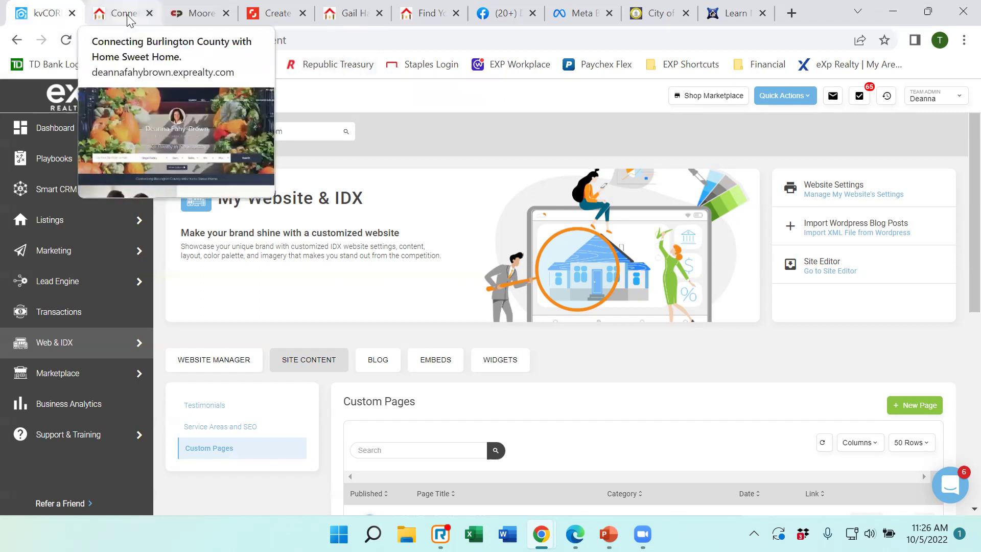
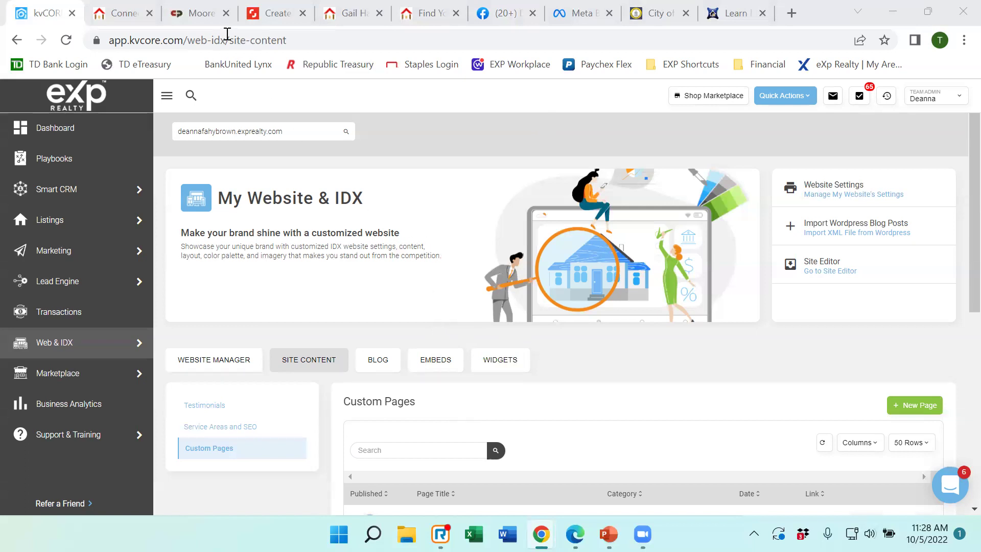
# Scroll through the Site Content > Custom Pages list, then switch to the live agent website.
pyautogui.scroll(-1, 462, 360)
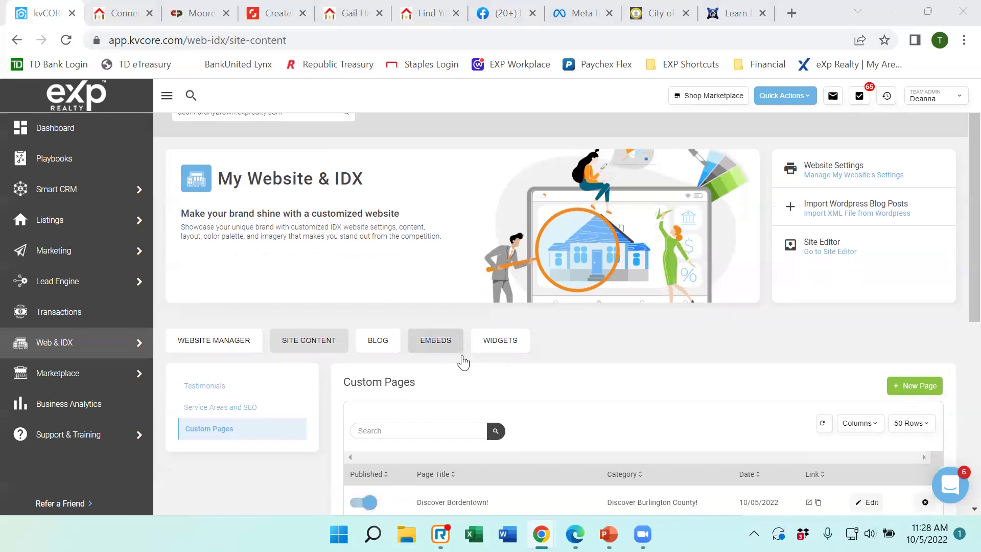
pyautogui.scroll(-3, 462, 362)
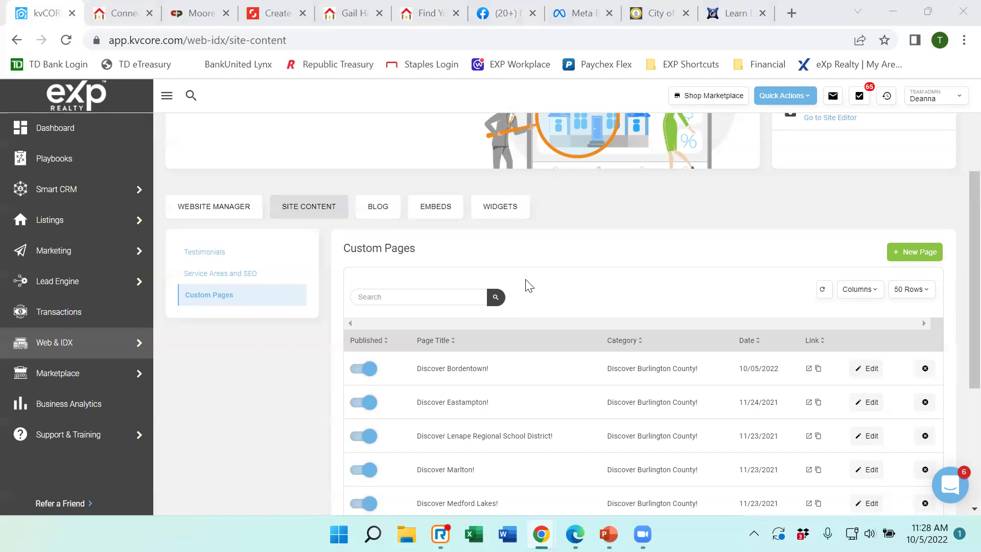
pyautogui.scroll(3, 697, 299)
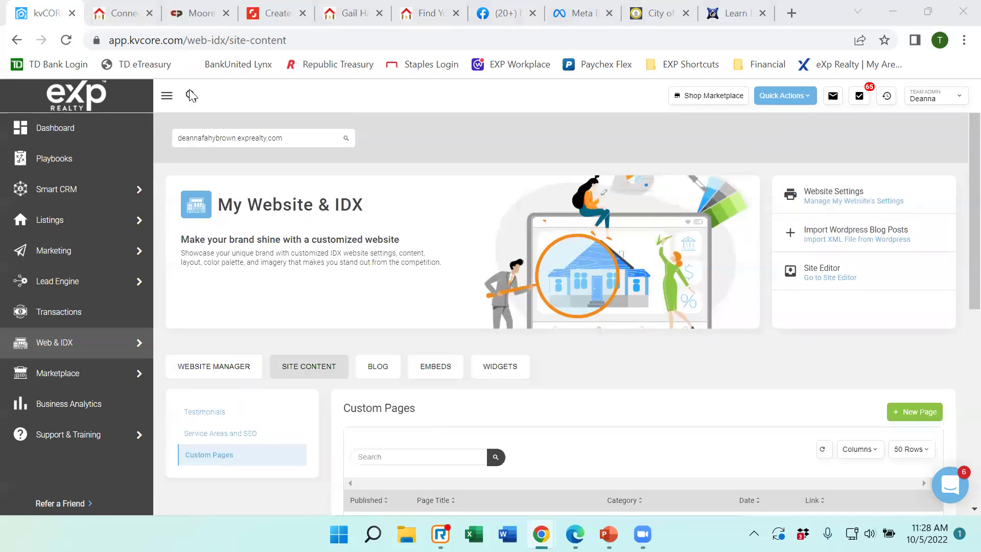
pyautogui.click(121, 16)
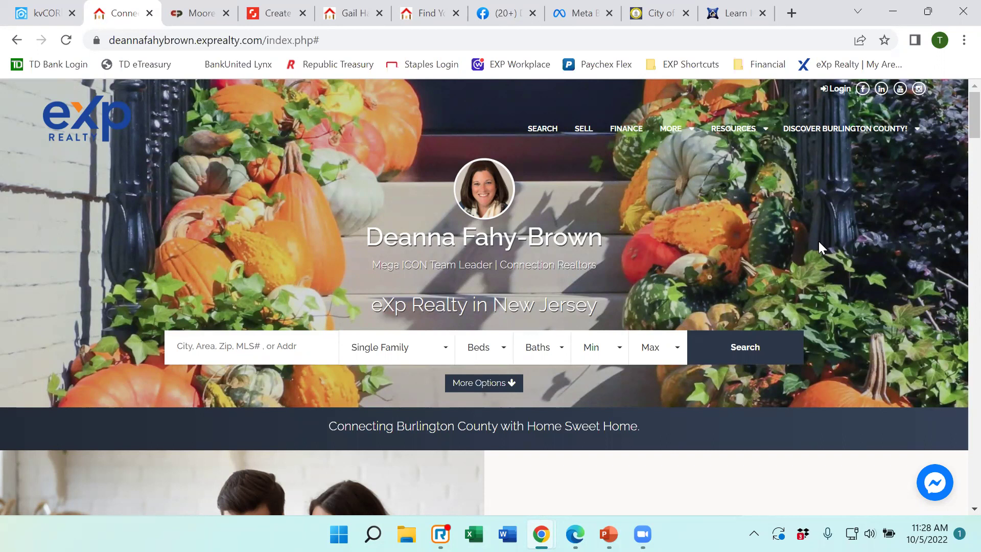
# Flip to kvCORE and back to the live site, viewing the Discover Burlington County! menu.
pyautogui.click(59, 14)
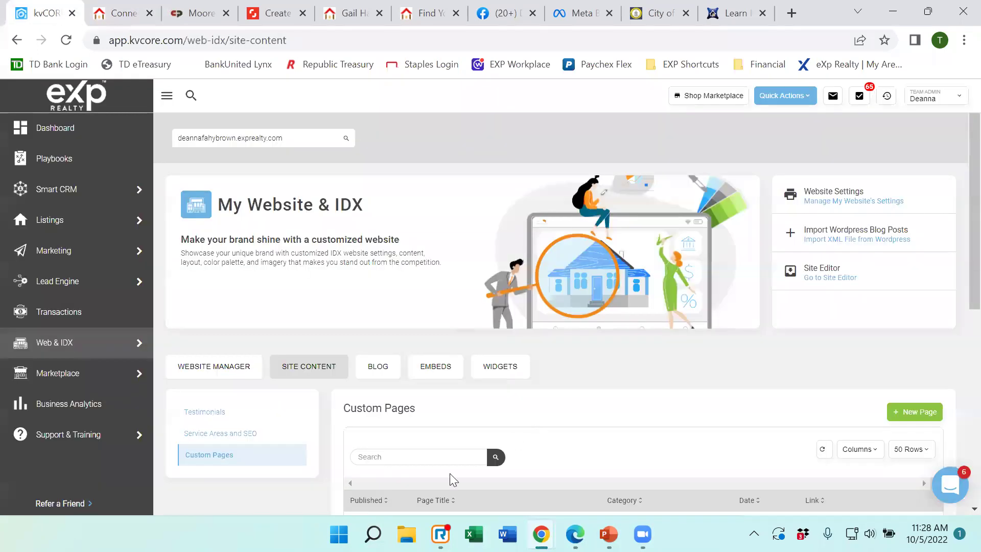
pyautogui.click(434, 522)
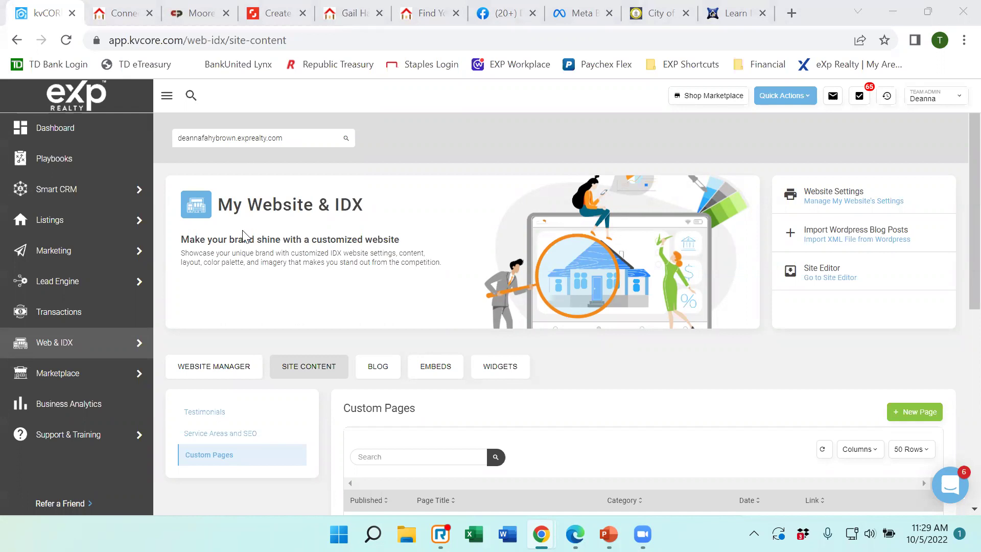
pyautogui.click(265, 330)
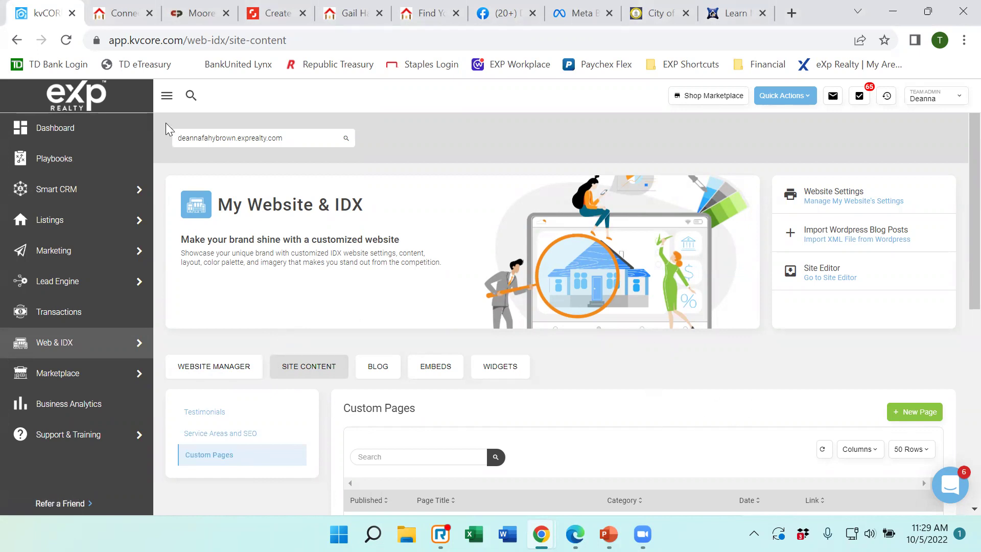
pyautogui.click(117, 18)
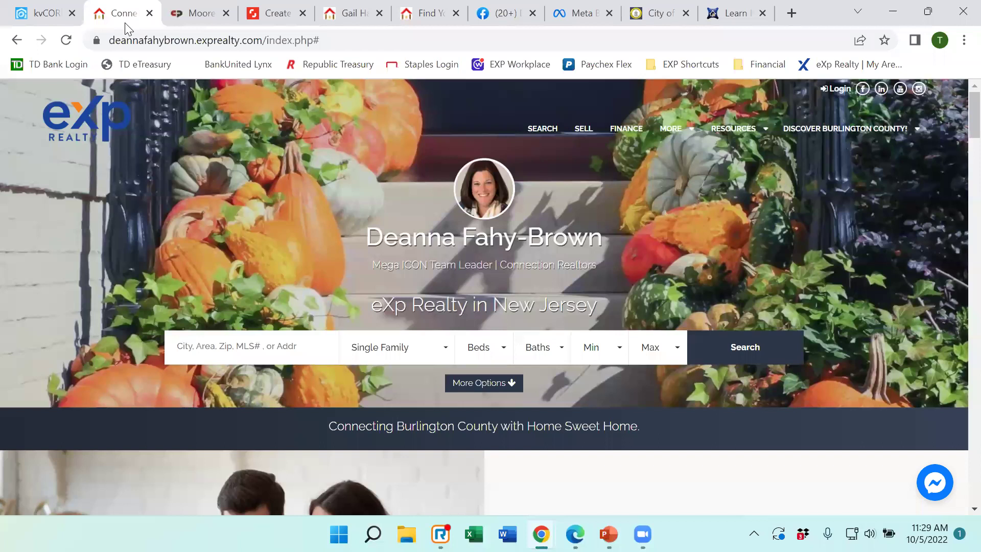
pyautogui.moveTo(837, 137)
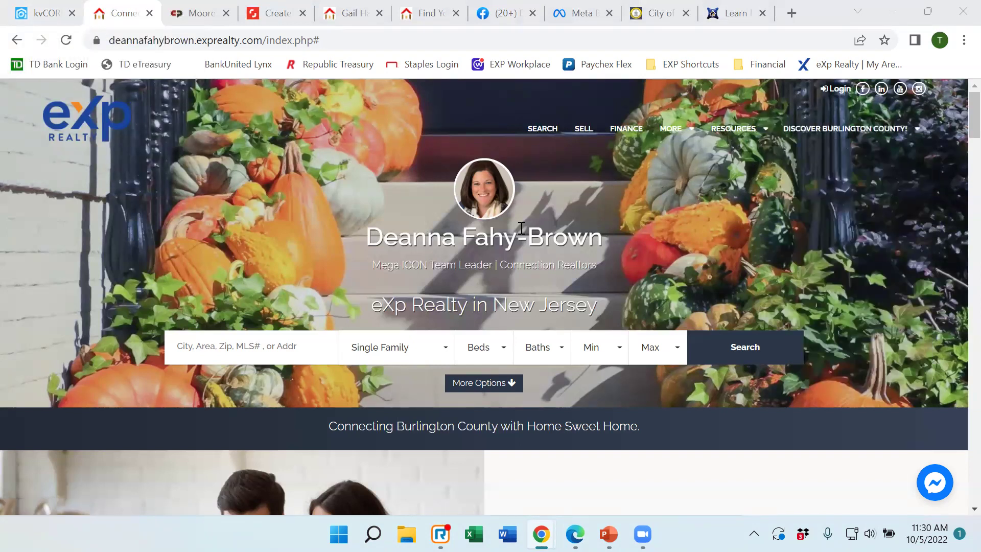
# Compare the kvCORE website content page with the live site again, ending on kvCORE.
pyautogui.click(41, 12)
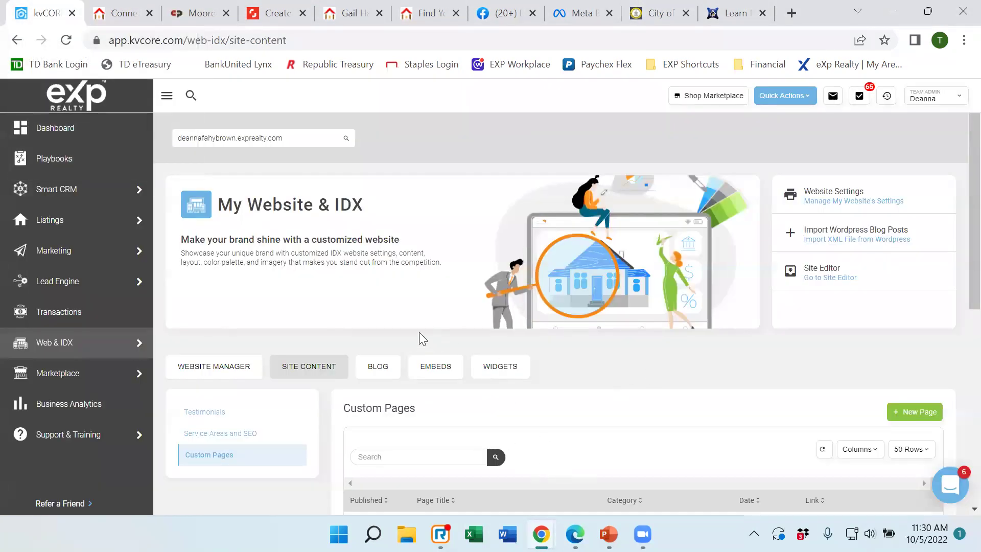
pyautogui.click(119, 17)
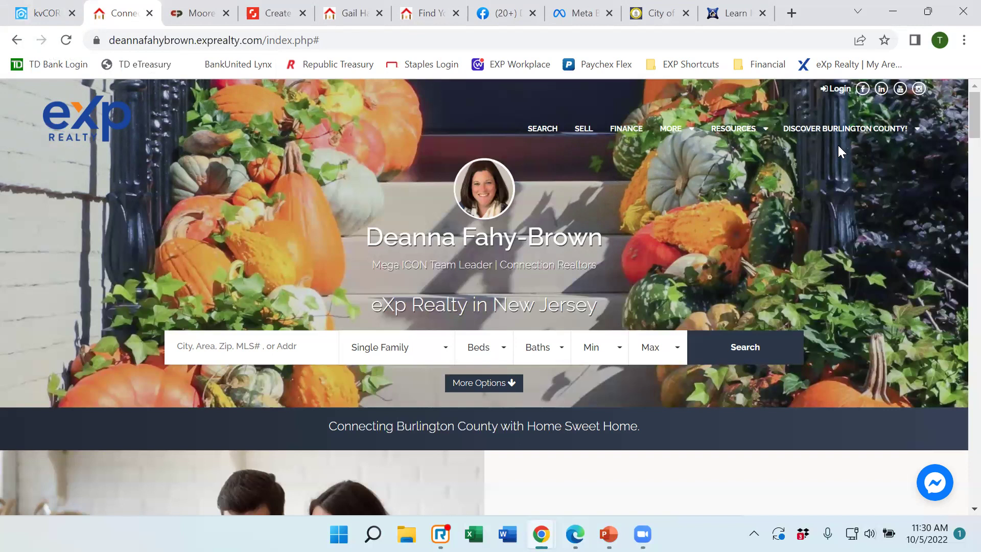
pyautogui.click(45, 11)
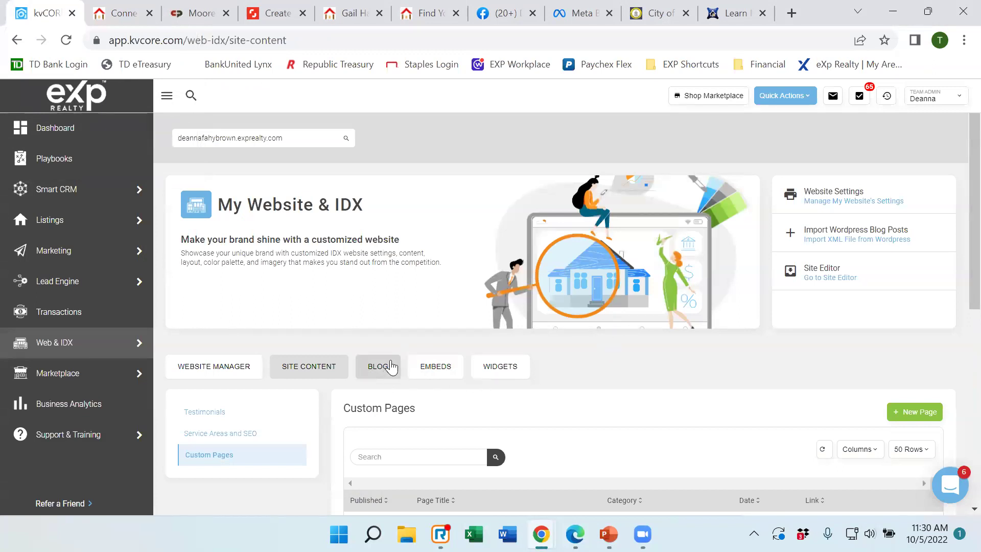
pyautogui.scroll(-3, 428, 323)
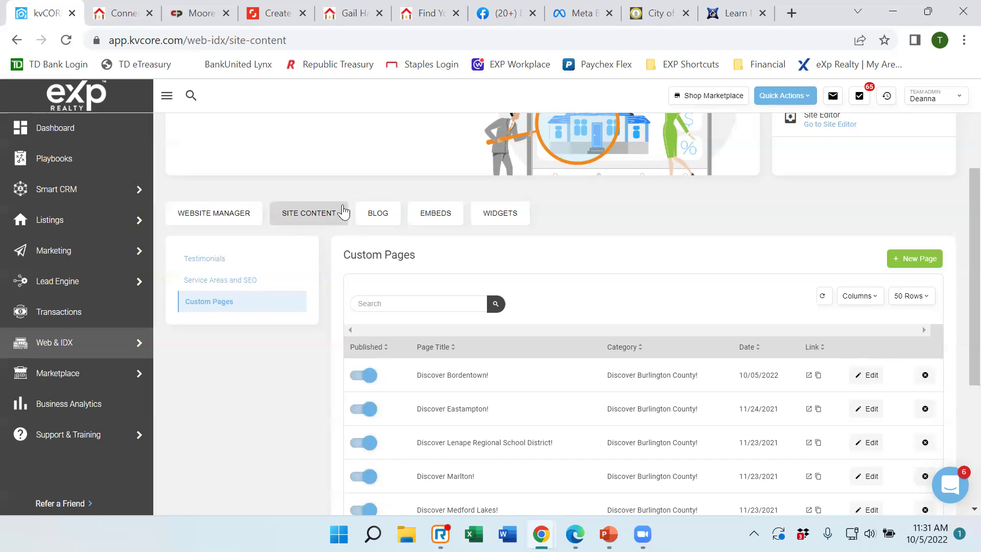
# Load the BLOG tab's Blog Posts table showing the Thanksgiving Secret post.
pyautogui.click(381, 218)
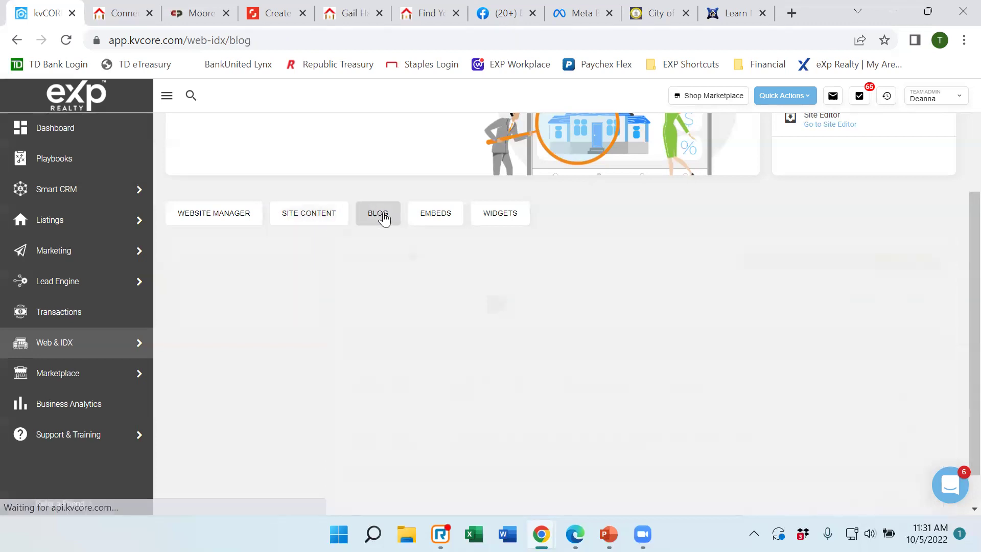
pyautogui.scroll(-1, 386, 240)
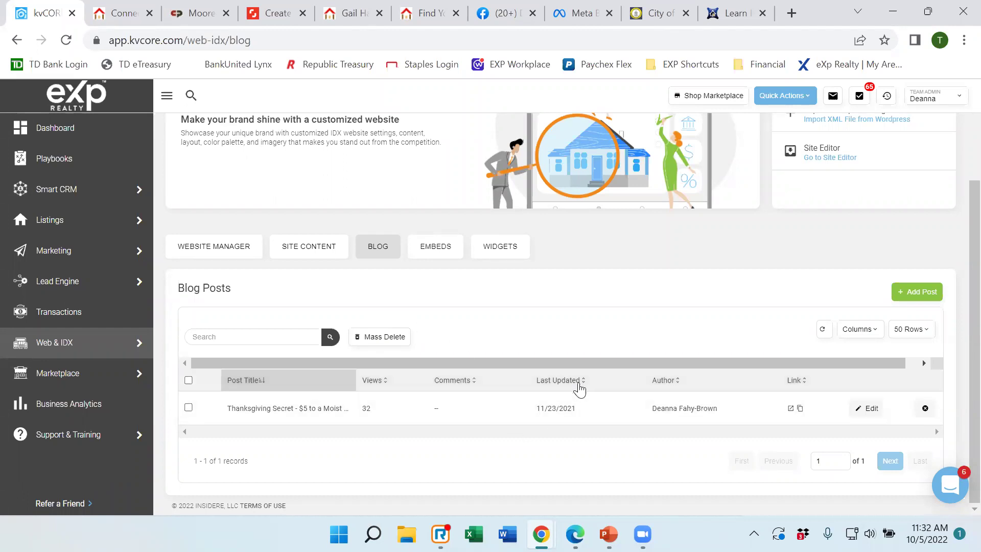
pyautogui.click(924, 408)
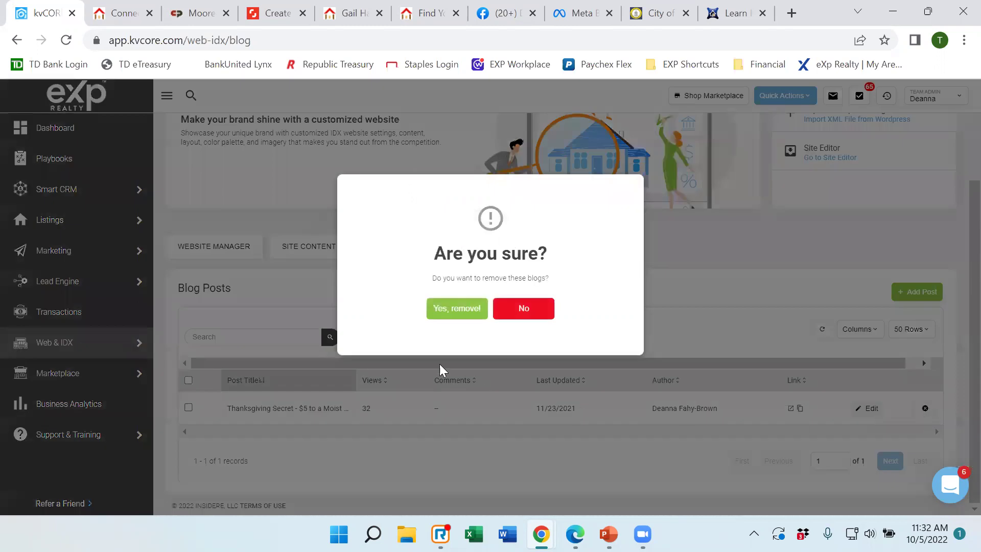
pyautogui.click(526, 320)
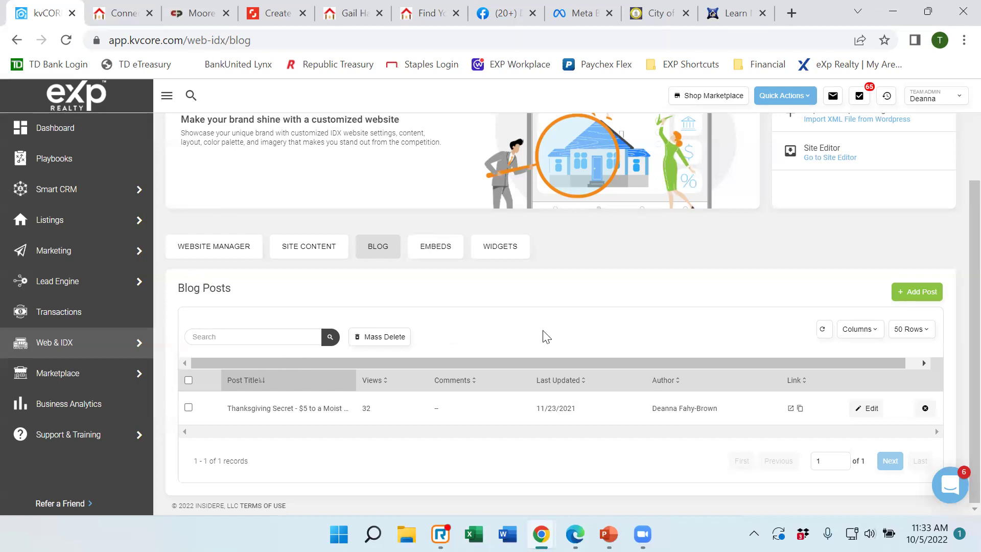
# Start a new blog post and review its Title, Content editor and Publish Date/Time fields.
pyautogui.click(923, 294)
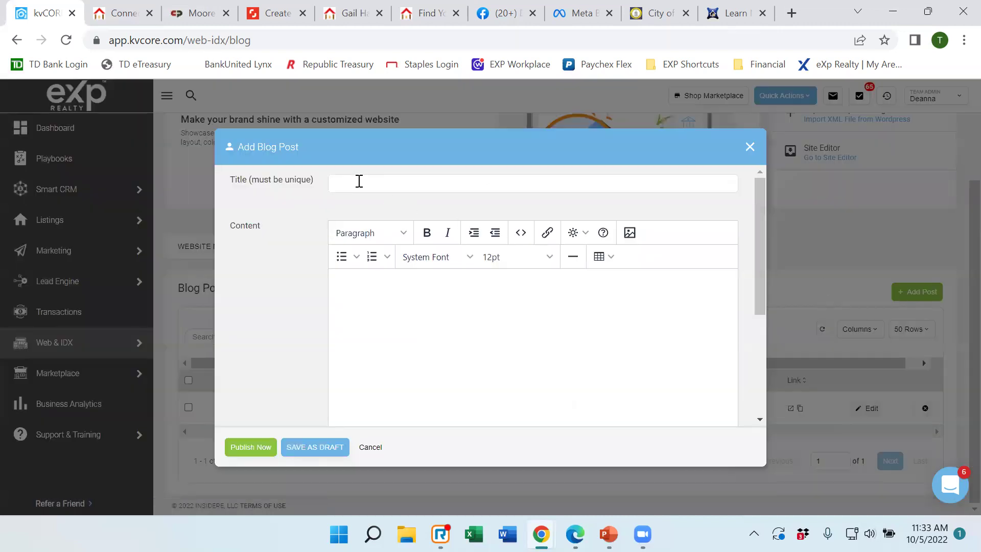
pyautogui.moveTo(755, 295); pyautogui.dragTo(767, 391)
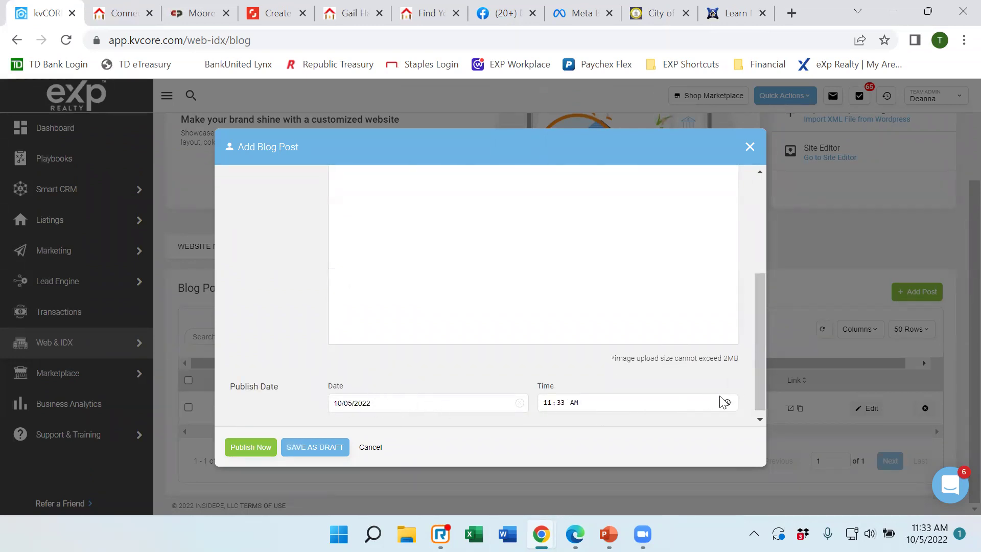
pyautogui.moveTo(760, 393); pyautogui.dragTo(762, 290)
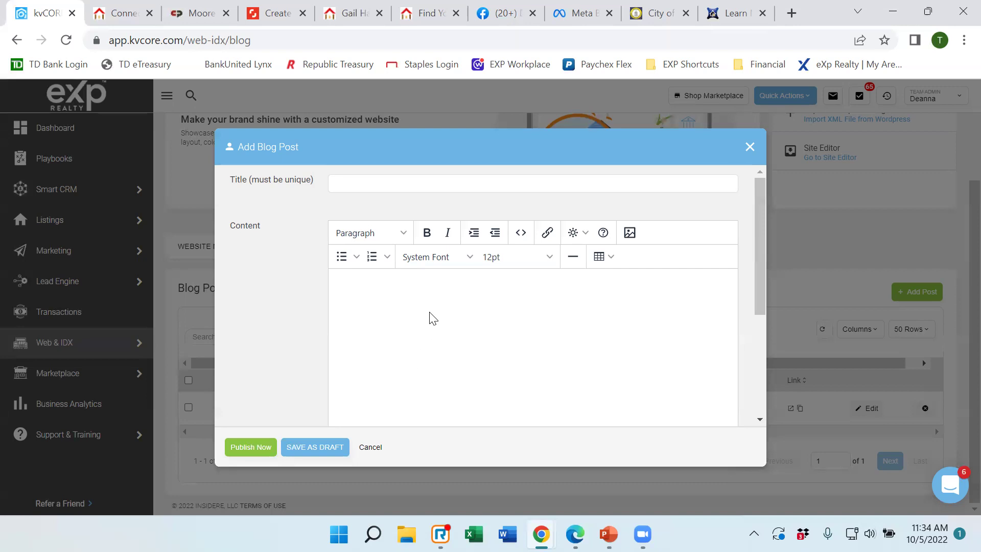
pyautogui.scroll(-1, 434, 305)
pyautogui.scroll(-4, 434, 306)
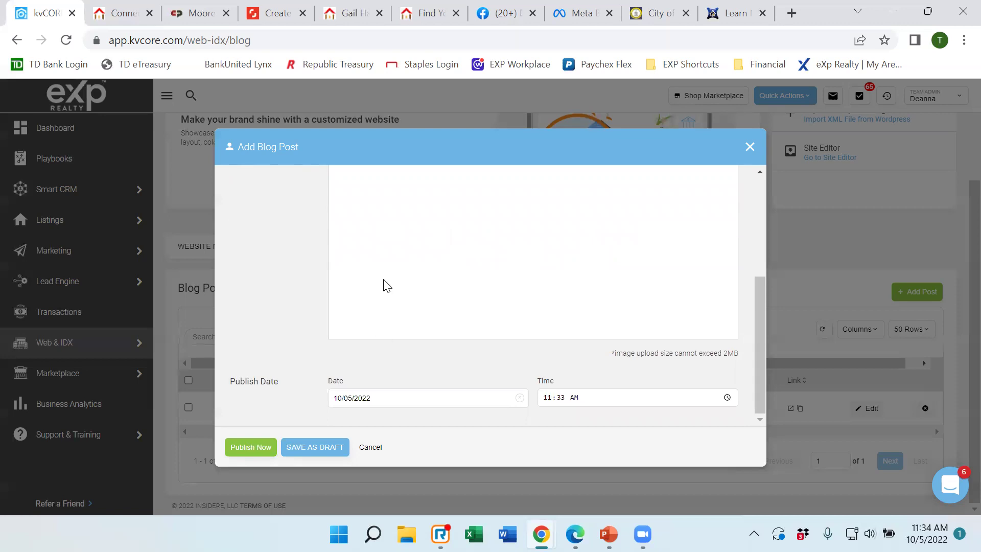
pyautogui.scroll(1, 452, 253)
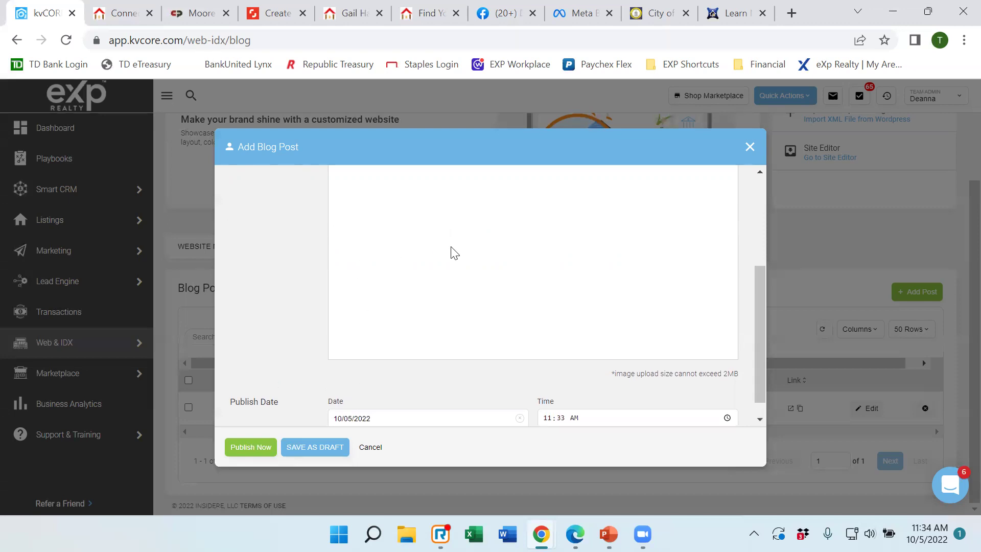
pyautogui.scroll(5, 452, 254)
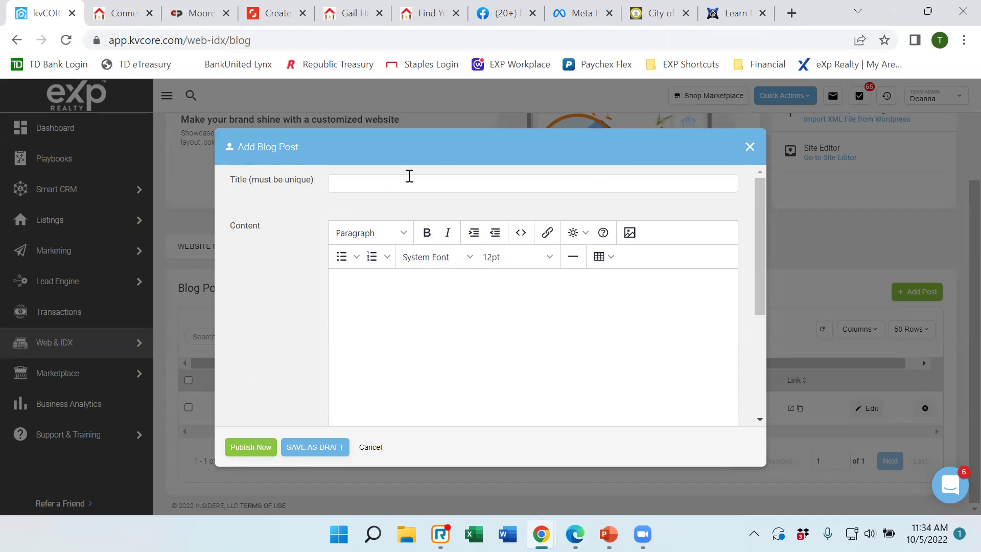
pyautogui.scroll(-5, 416, 316)
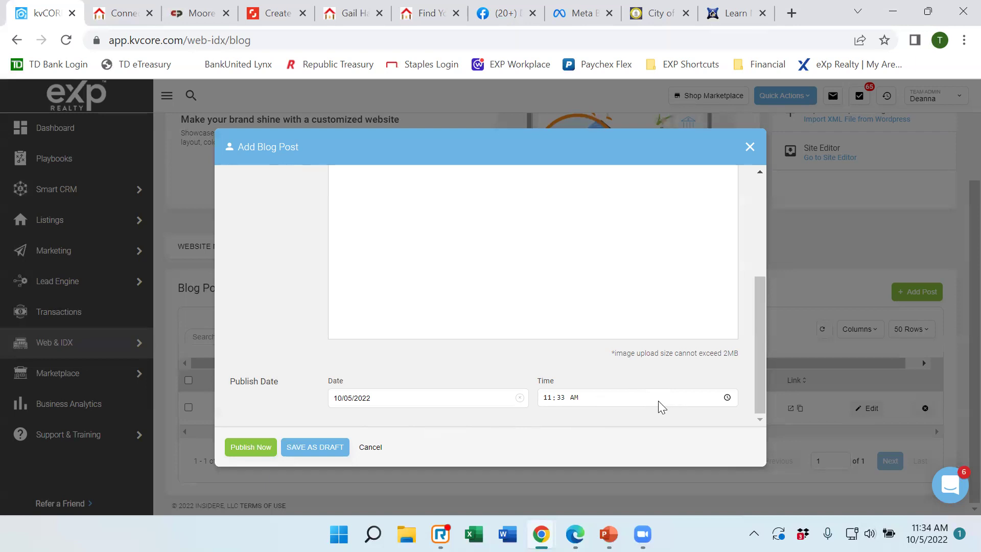
# Cancel the Add Blog Post form and confirm closing it without saving.
pyautogui.click(371, 447)
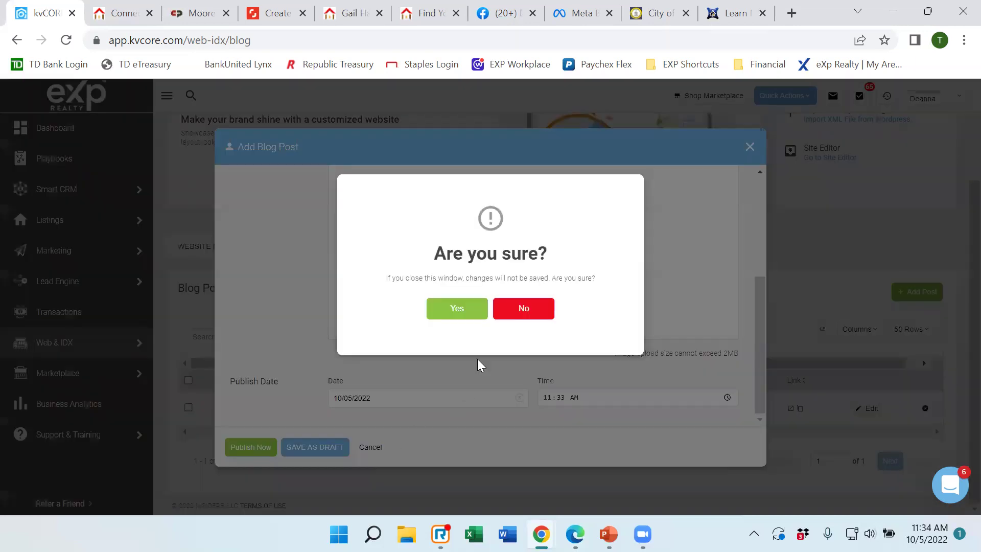
pyautogui.click(467, 313)
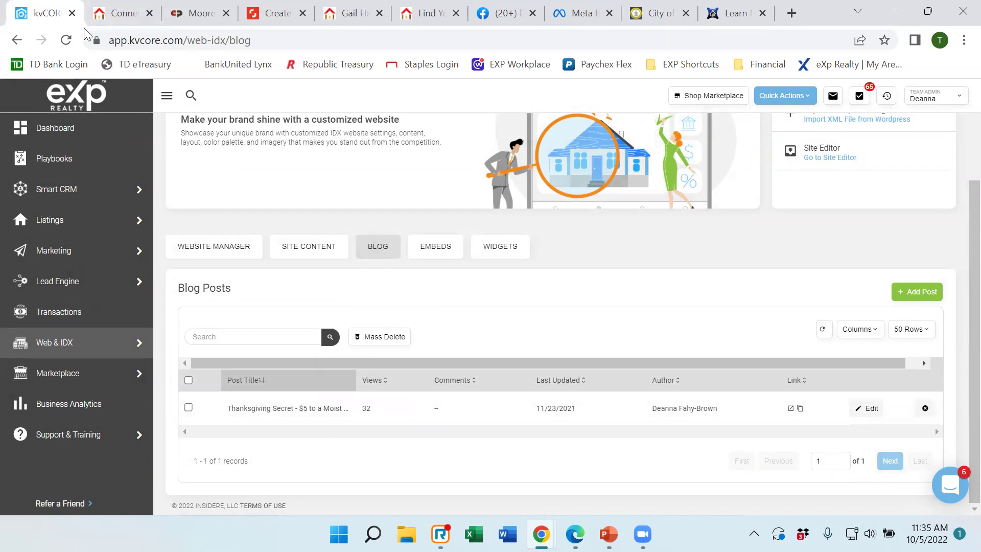
pyautogui.click(110, 14)
pyautogui.scroll(-5, 317, 210)
pyautogui.scroll(-16, 328, 222)
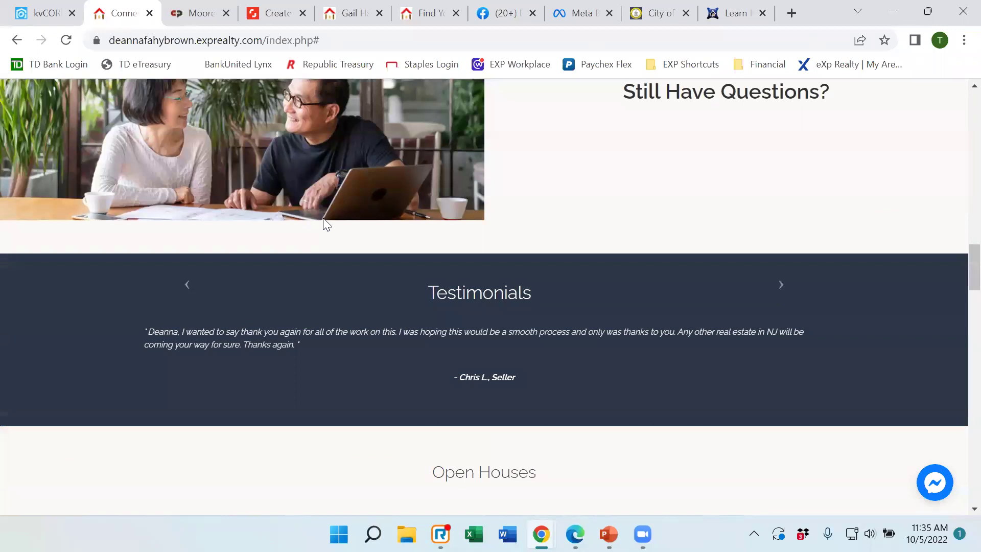
pyautogui.scroll(-16, 316, 204)
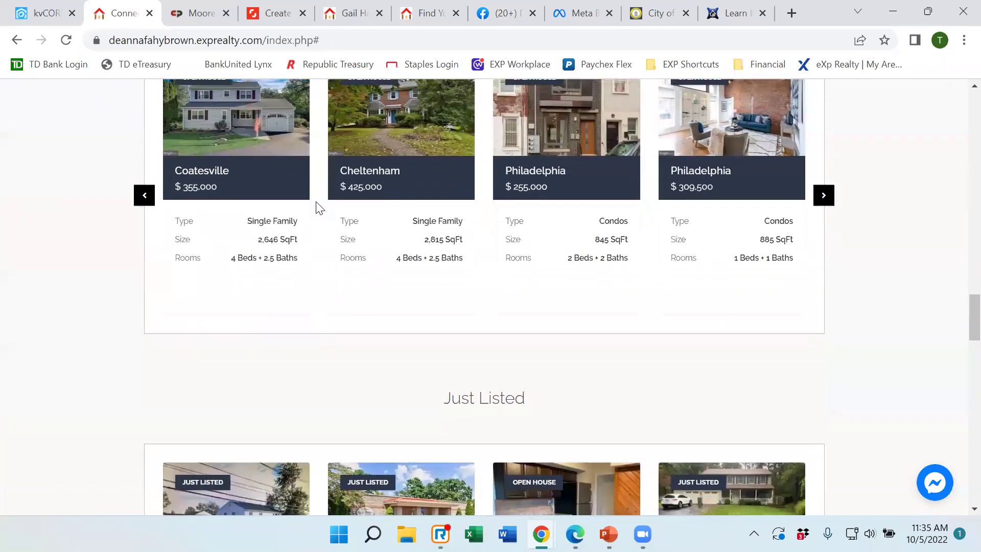
pyautogui.scroll(-13, 318, 206)
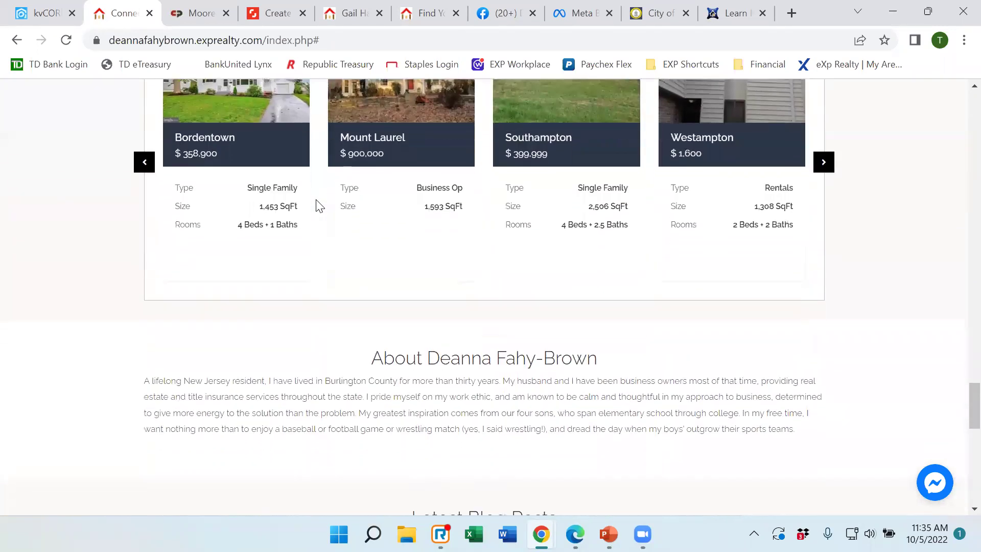
pyautogui.scroll(-1, 319, 207)
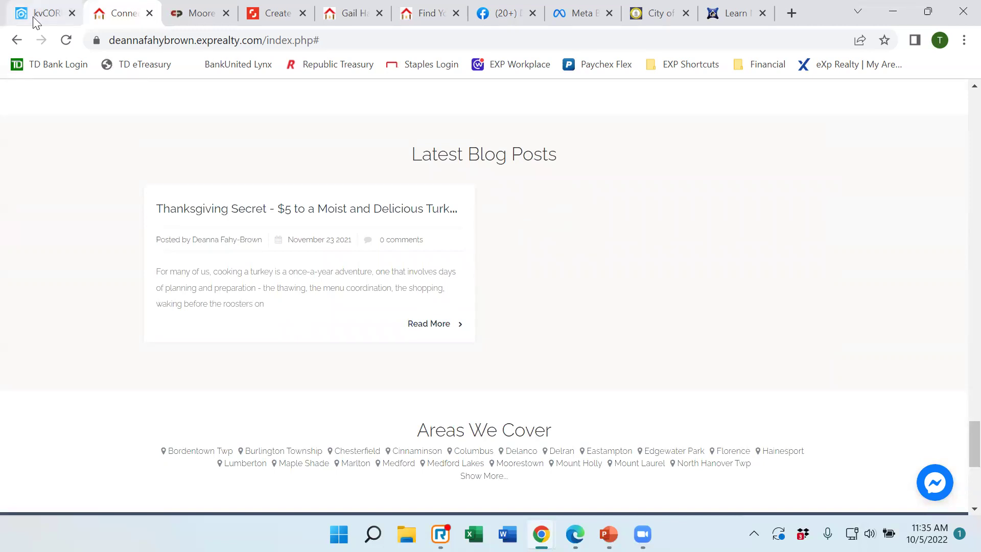
# Return to the kvCORE Web & IDX blog management page.
pyautogui.moveTo(34, 22)
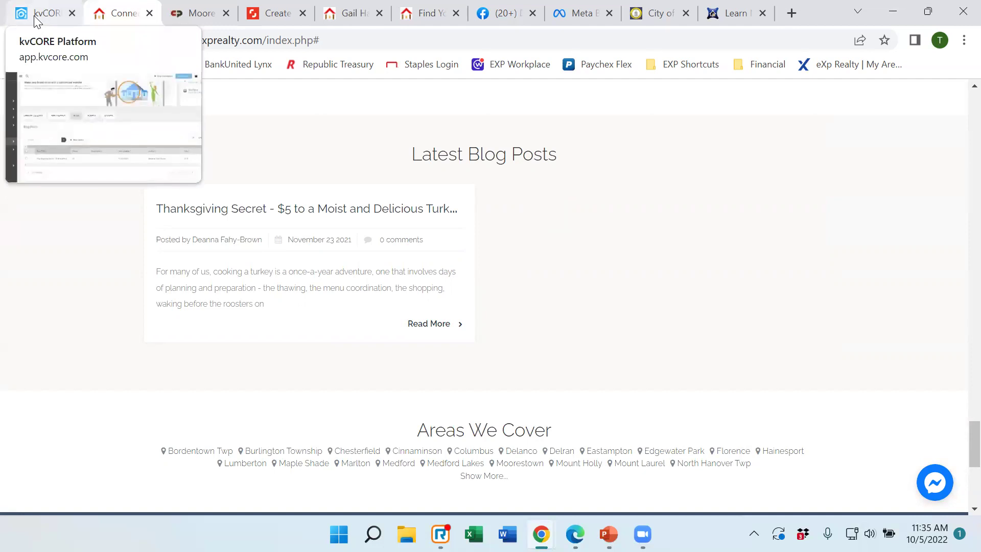
pyautogui.click(34, 22)
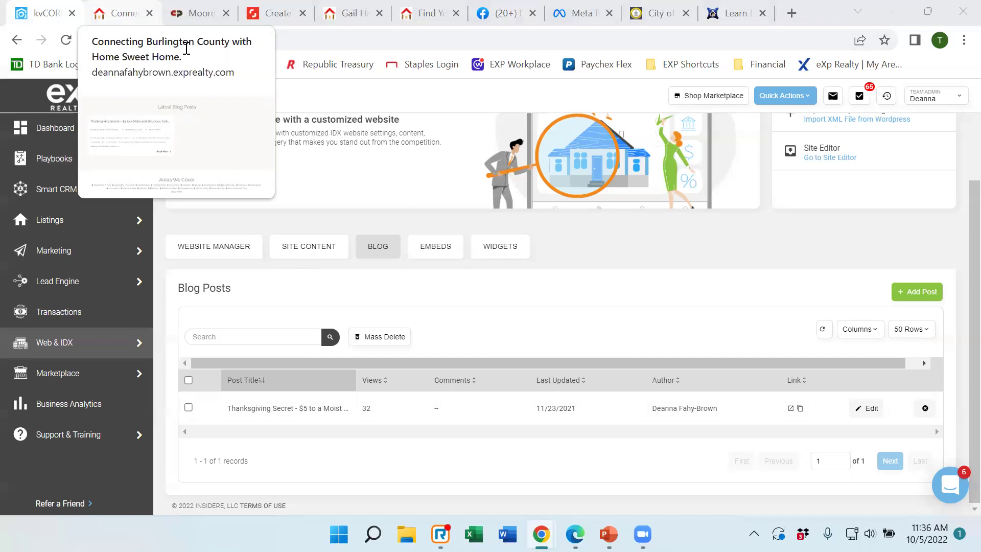
# Copy the Thanksgiving post's link and scroll back to the top of the Blog Posts page.
pyautogui.click(799, 409)
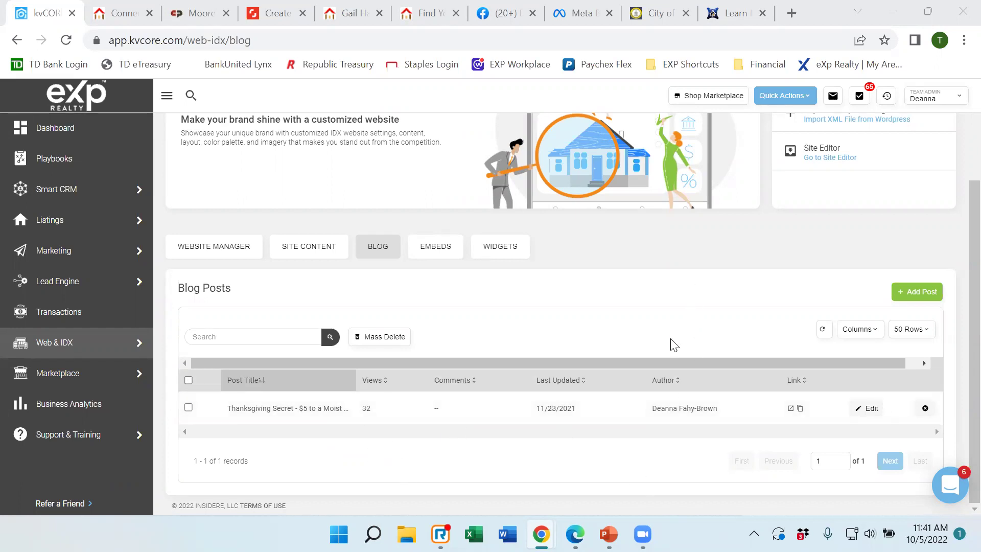
pyautogui.scroll(2, 661, 329)
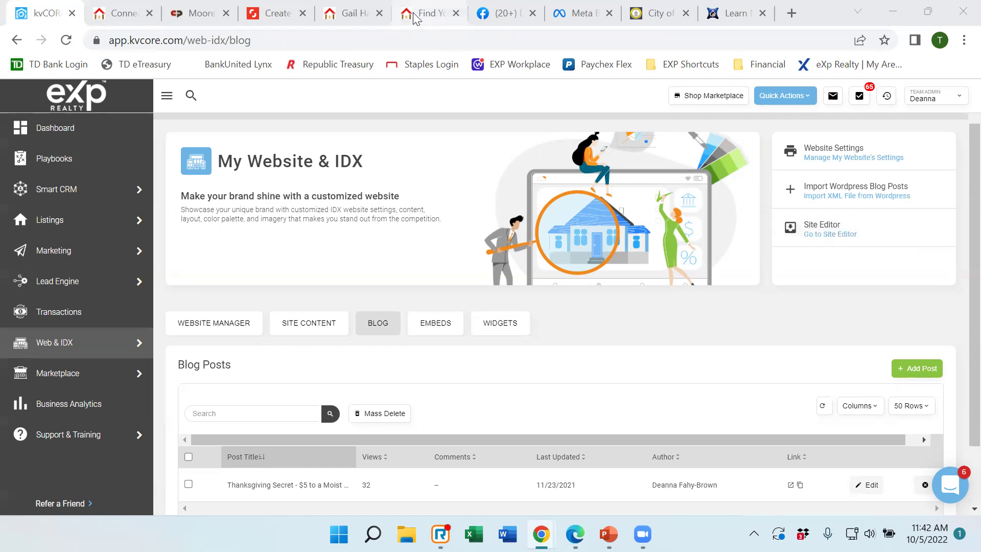
# Browse another agent's eXp website home page for comparison.
pyautogui.click(348, 15)
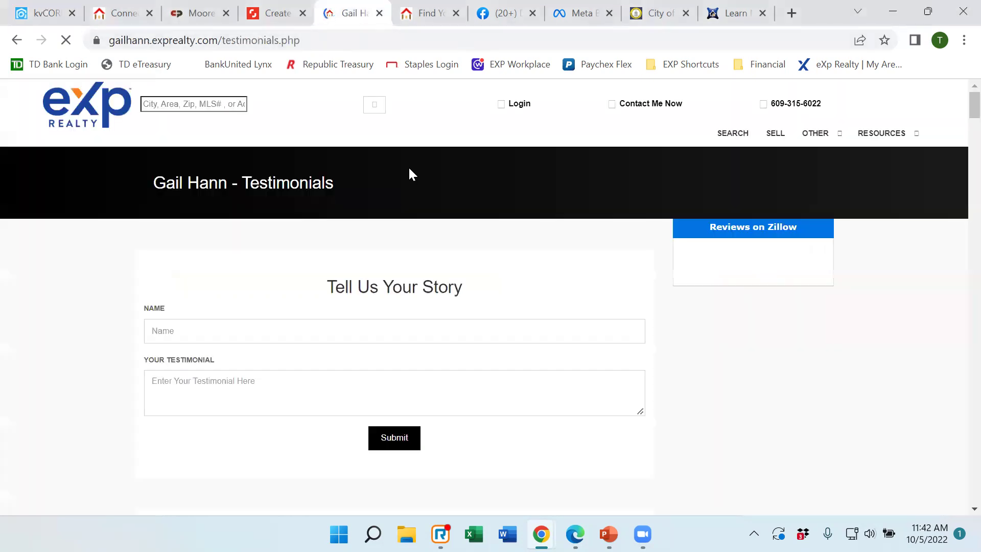
pyautogui.click(74, 104)
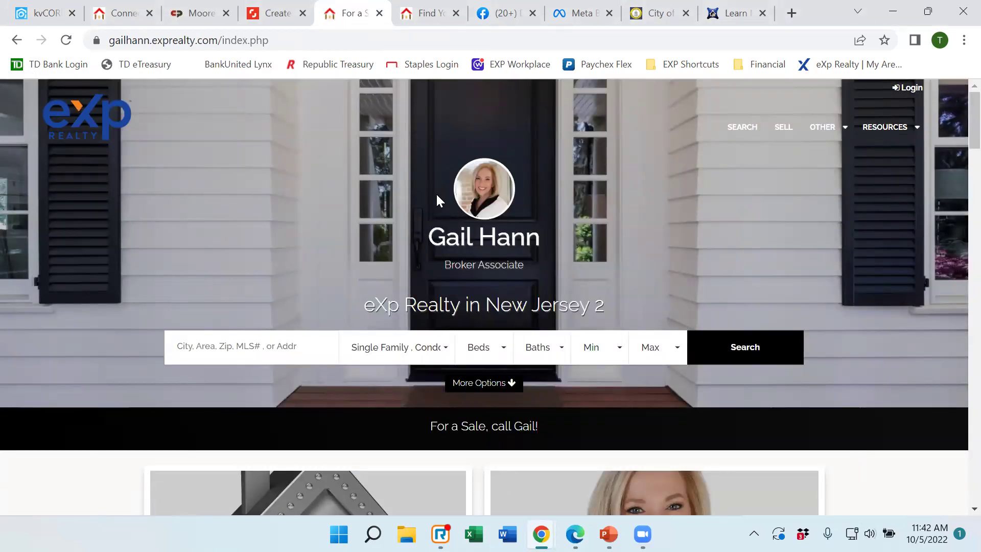
pyautogui.scroll(-3, 437, 200)
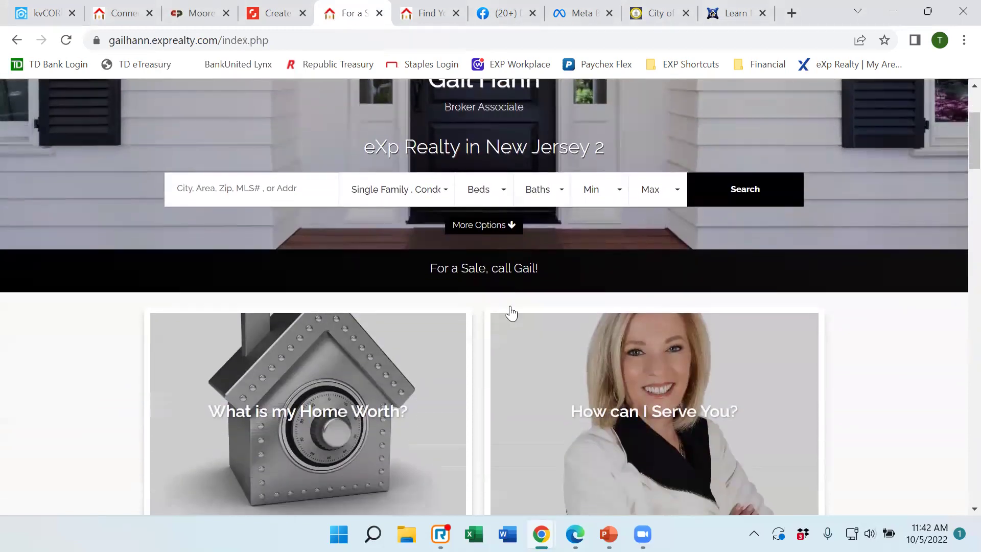
pyautogui.scroll(-3, 511, 313)
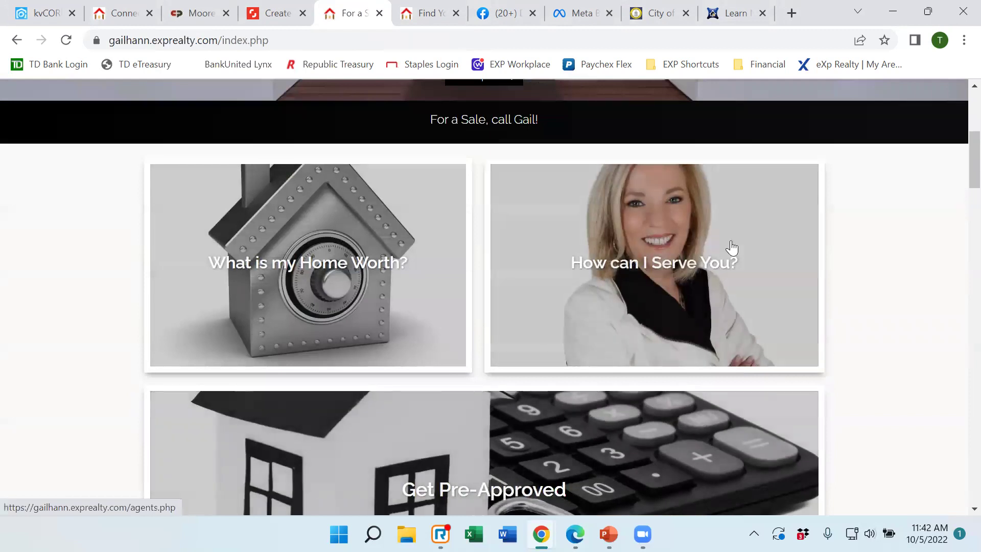
pyautogui.scroll(-2, 751, 326)
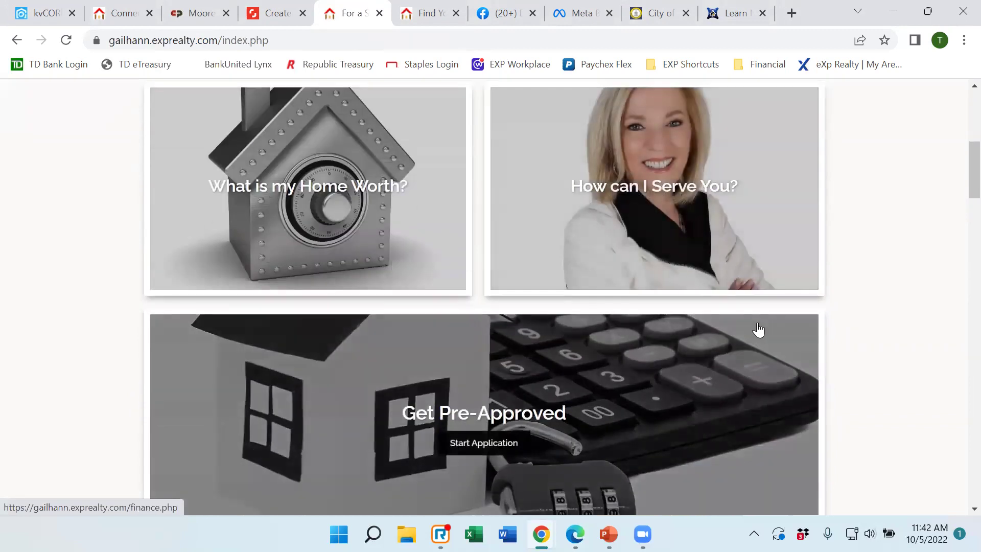
pyautogui.scroll(-3, 761, 334)
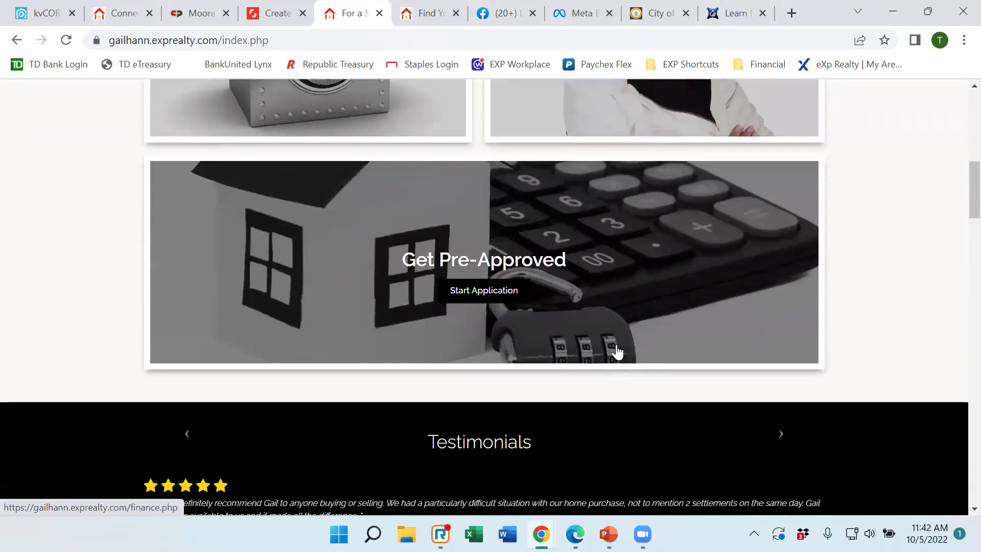
# Scroll the agent's own homepage back to the top, then return to the kvCORE dashboard.
pyautogui.click(117, 16)
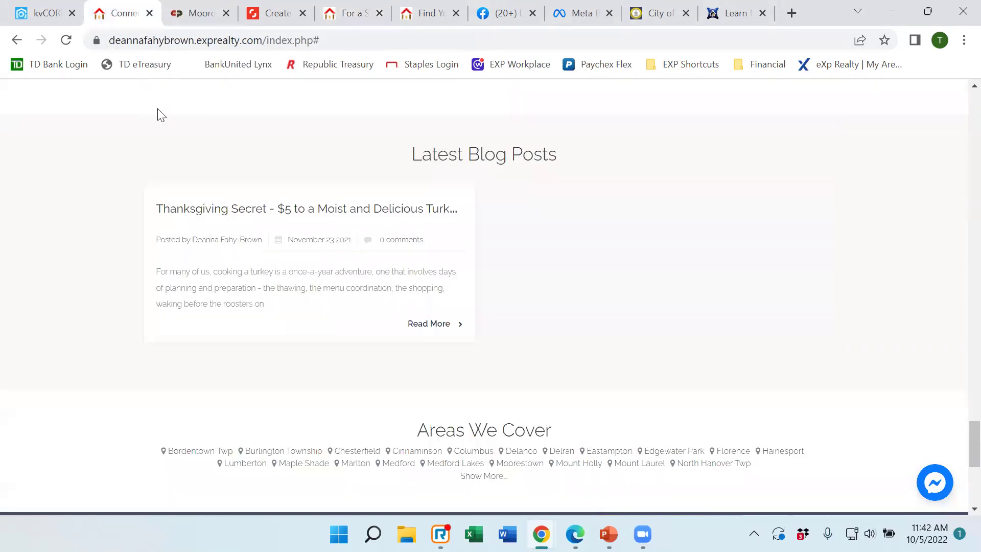
pyautogui.scroll(12, 156, 136)
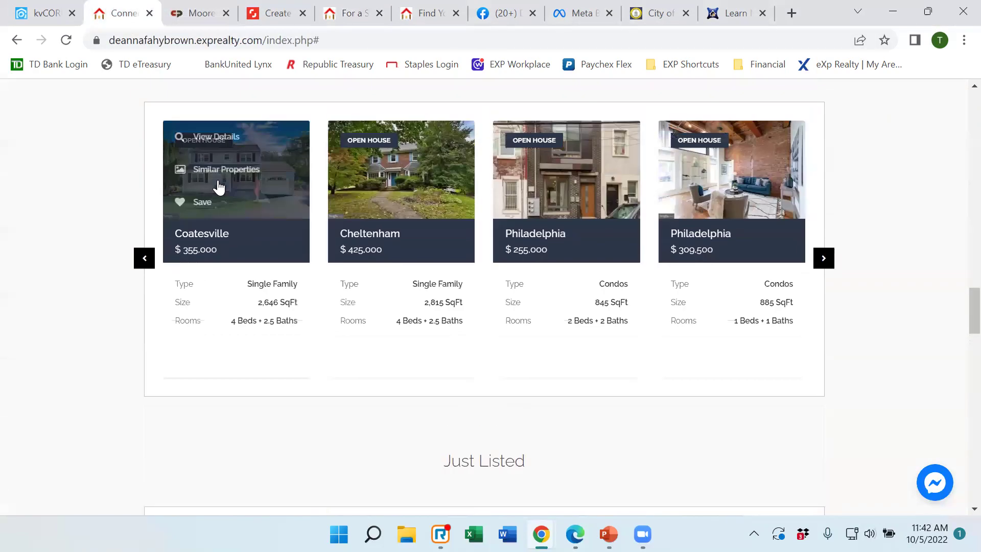
pyautogui.scroll(10, 219, 187)
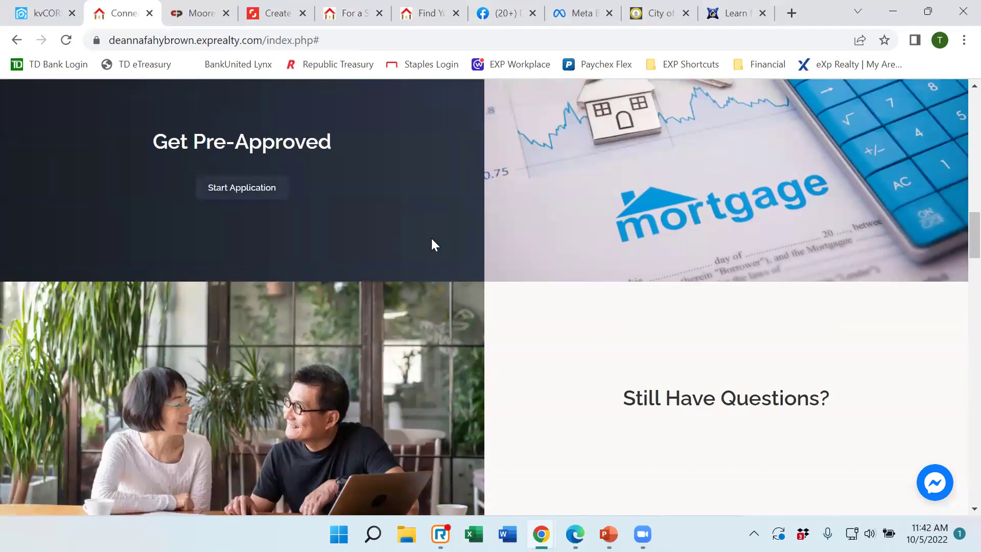
pyautogui.scroll(10, 439, 224)
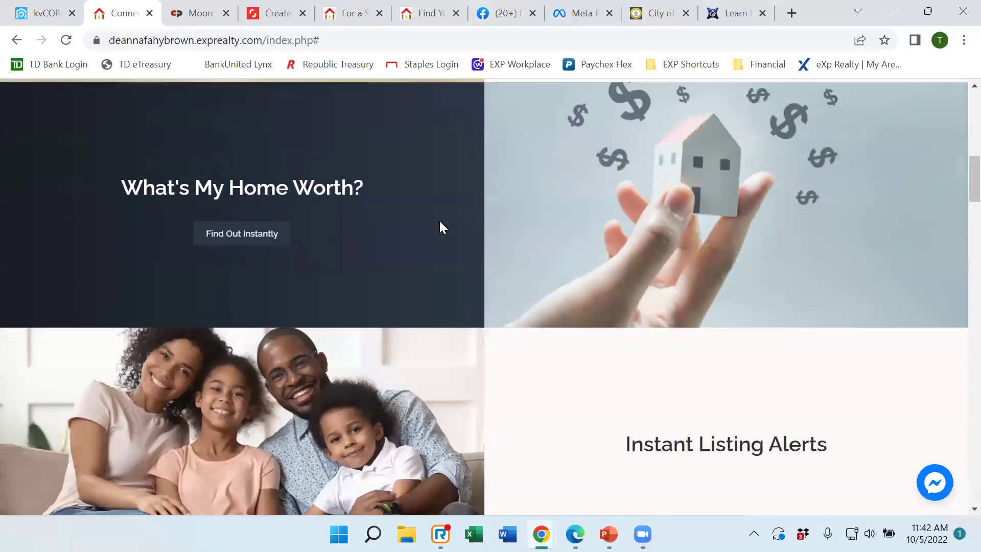
pyautogui.scroll(6, 440, 226)
pyautogui.scroll(5, 441, 226)
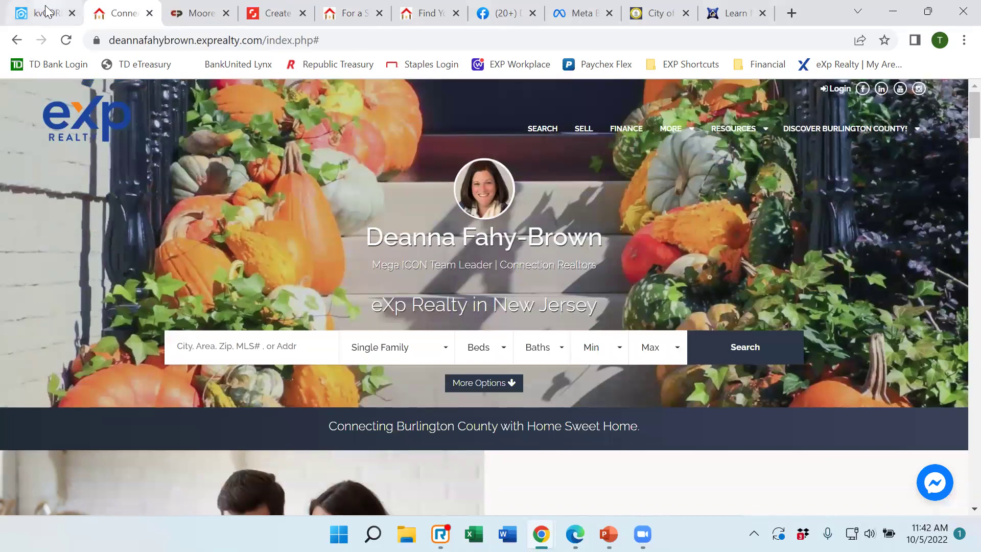
pyautogui.click(41, 13)
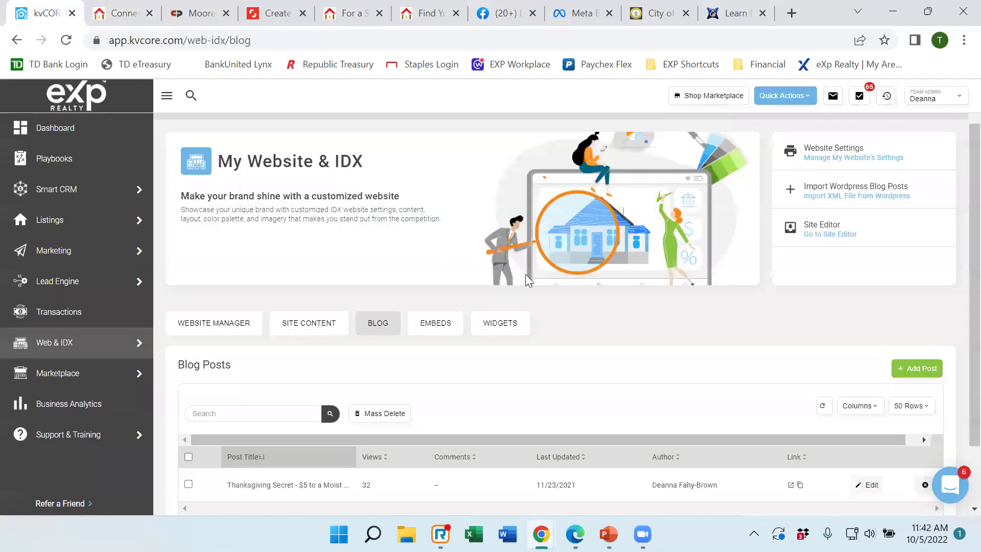
# Launch Go to Site Editor to open the agent homepage in editable mode.
pyautogui.click(834, 236)
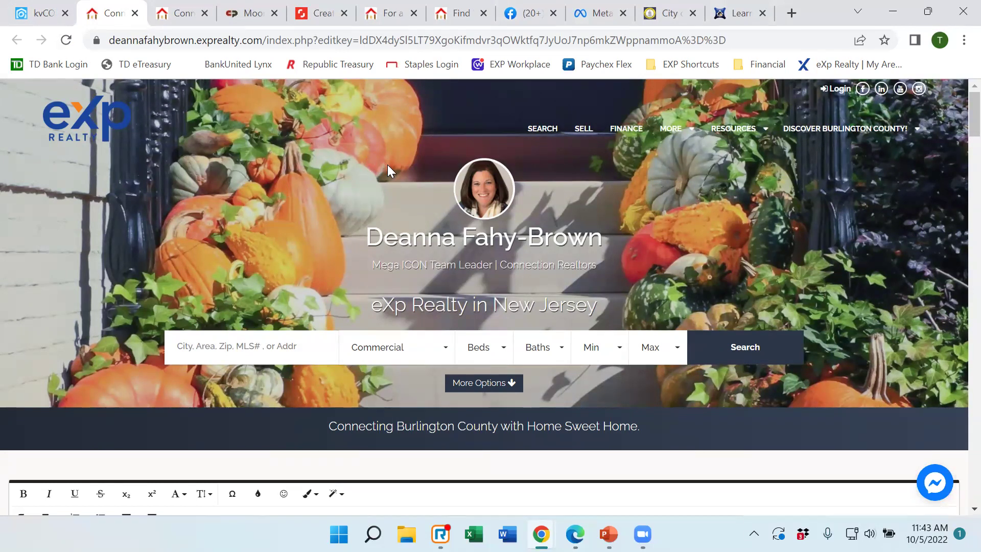
pyautogui.scroll(-5, 387, 164)
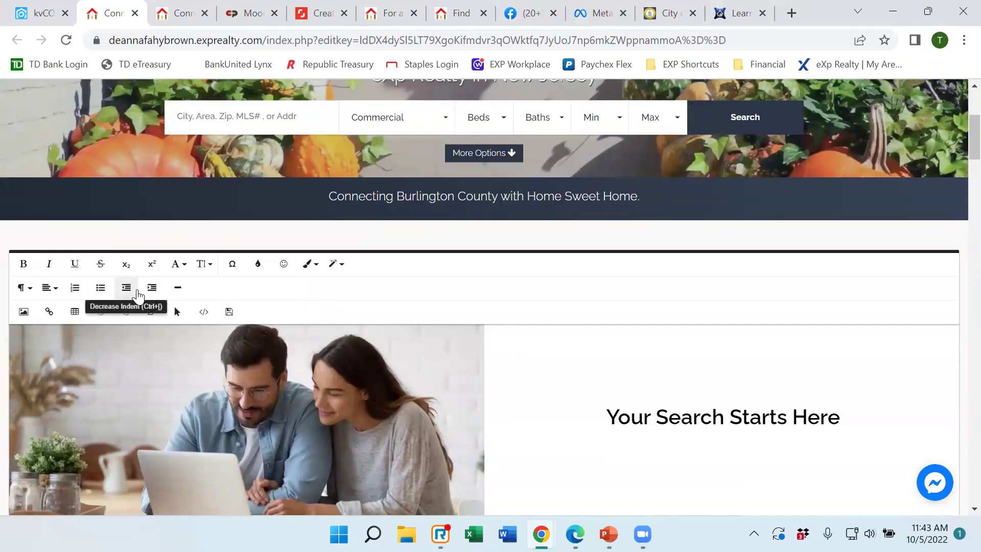
pyautogui.scroll(-2, 549, 354)
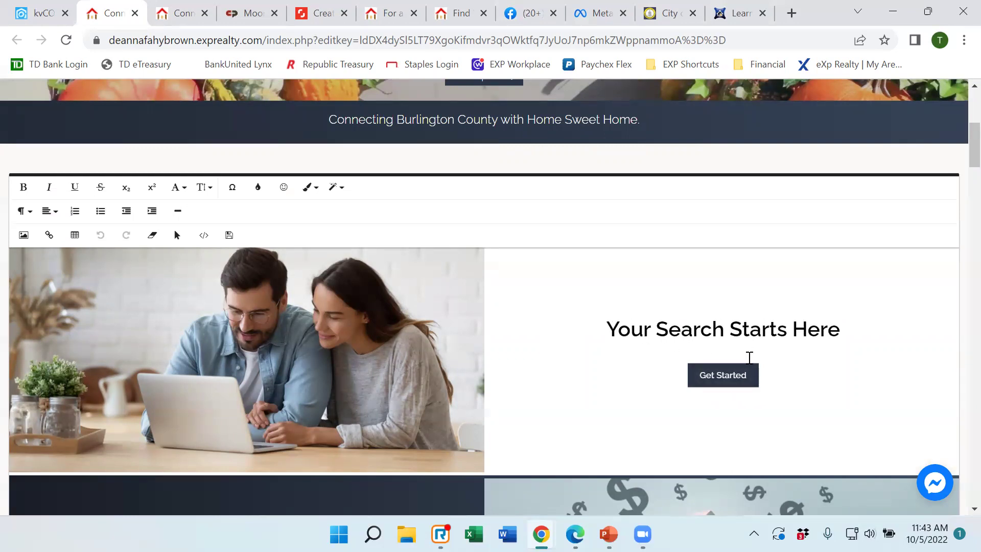
pyautogui.scroll(-6, 788, 368)
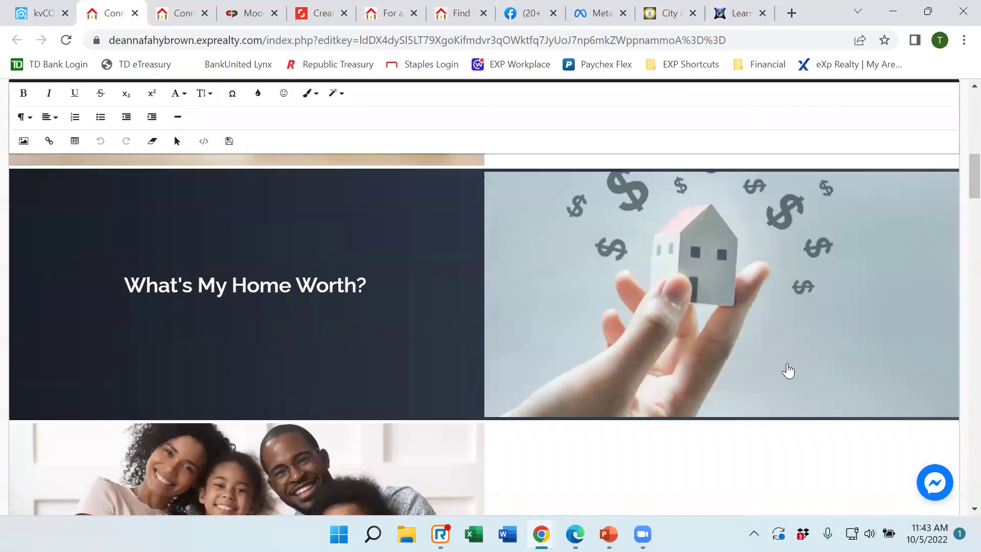
pyautogui.scroll(-3, 788, 362)
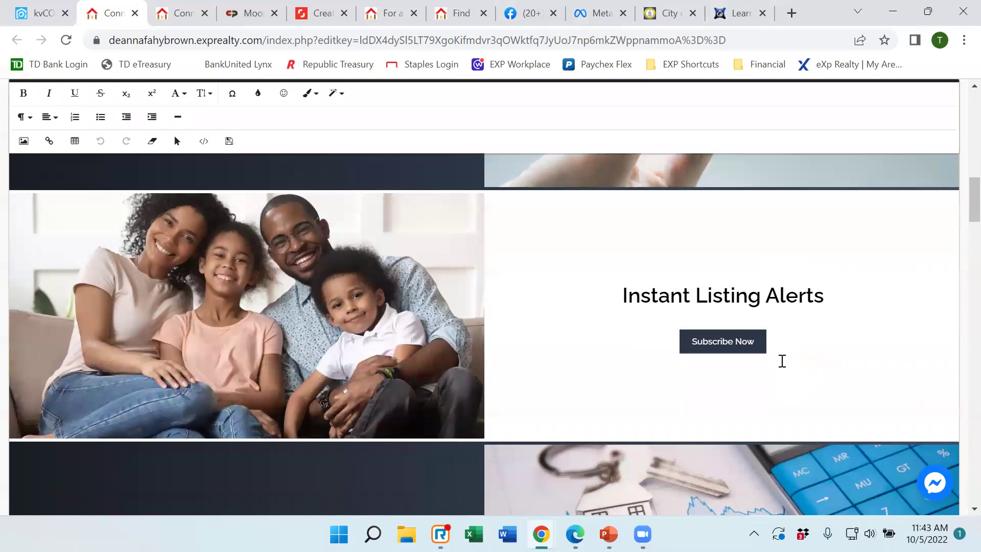
pyautogui.scroll(10, 782, 360)
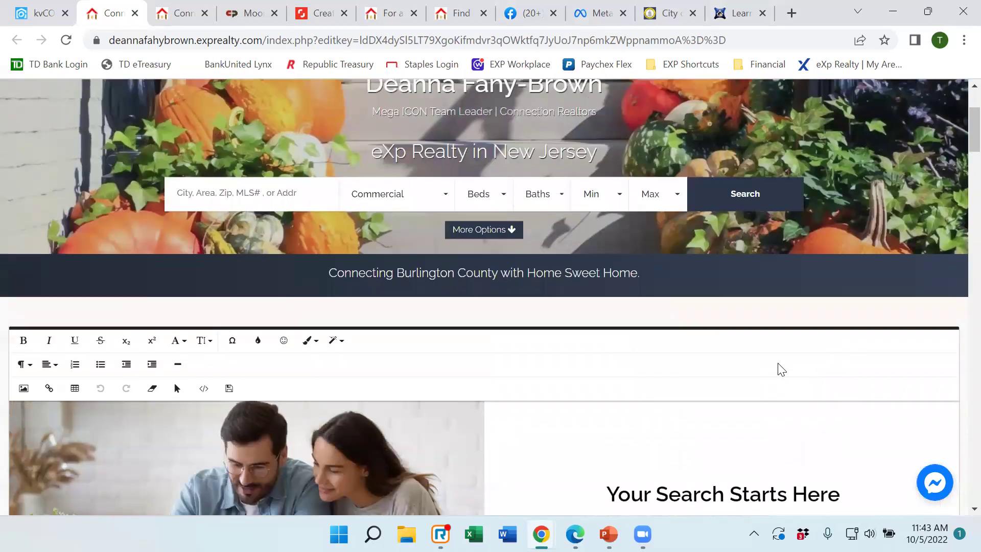
pyautogui.scroll(-1, 355, 420)
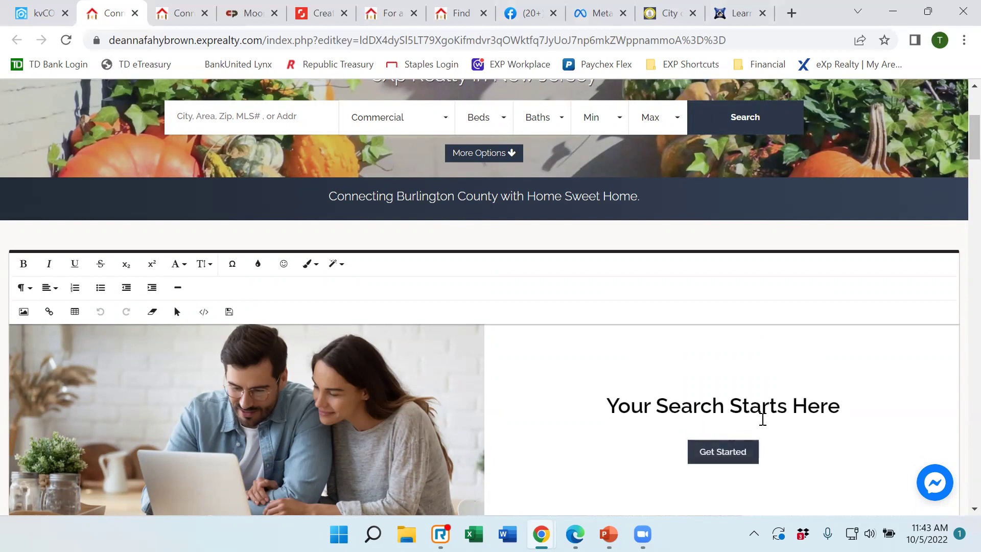
pyautogui.scroll(-3, 761, 414)
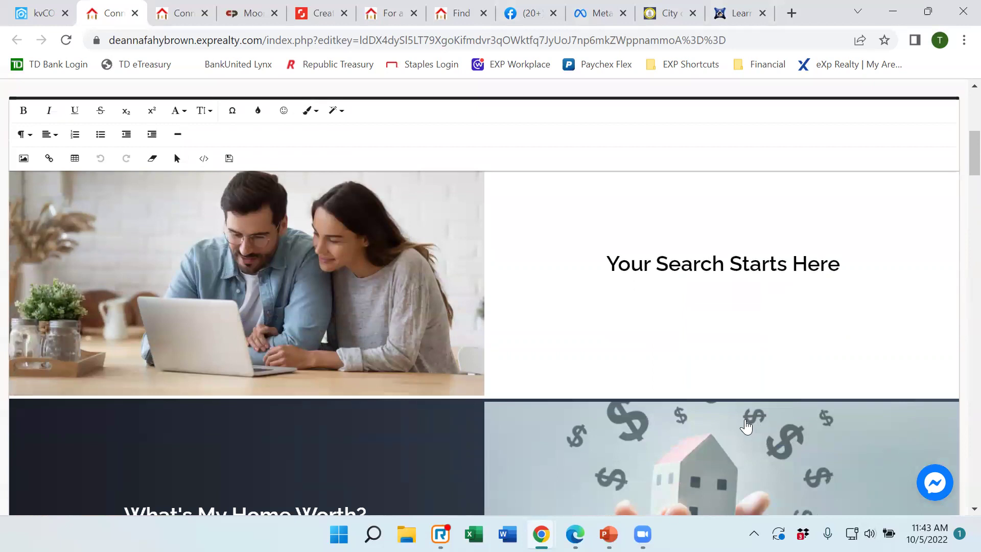
pyautogui.scroll(-3, 594, 412)
pyautogui.scroll(-4, 594, 412)
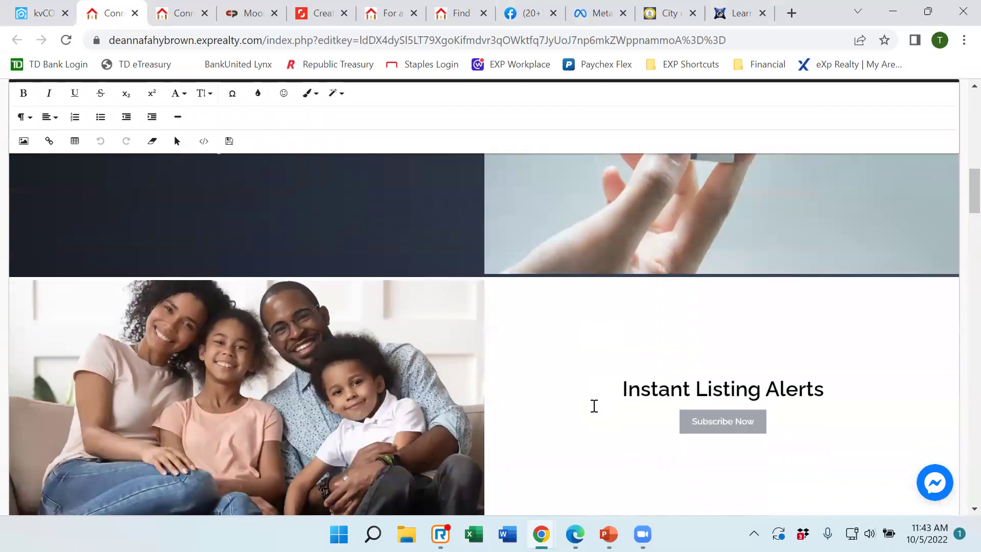
pyautogui.scroll(15, 598, 415)
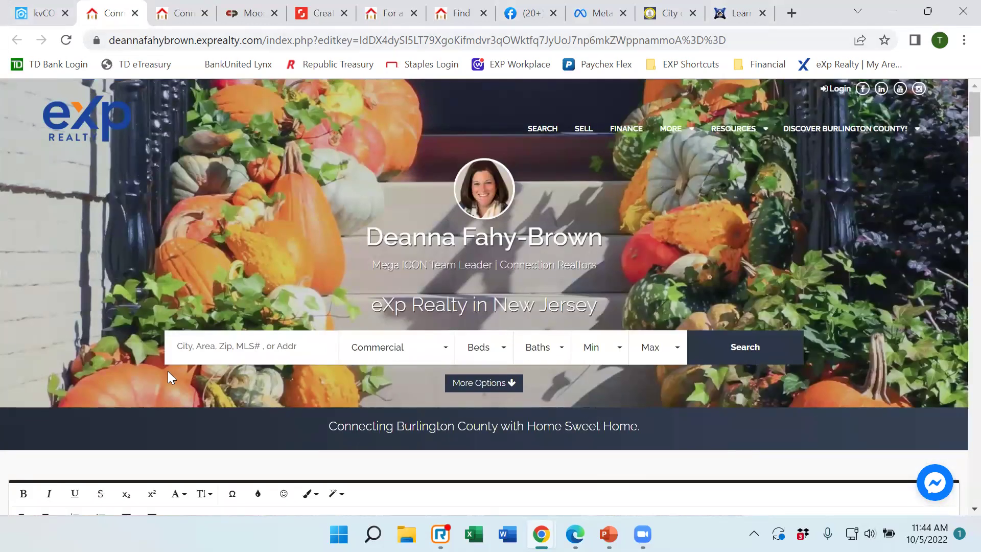
pyautogui.scroll(-5, 61, 317)
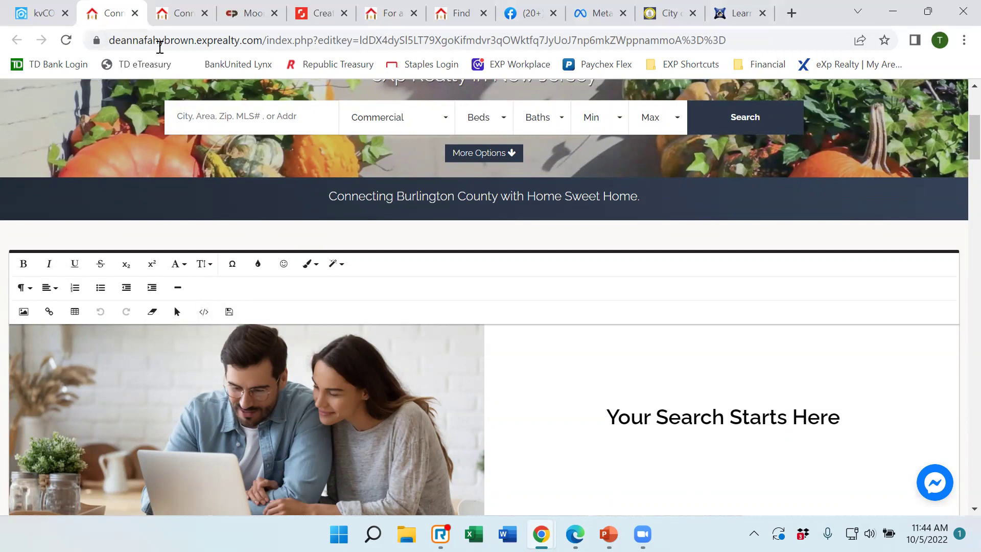
# Close the Site Editor tab and scroll down the Blog Posts list showing the Thanksgiving Secret post.
pyautogui.click(134, 13)
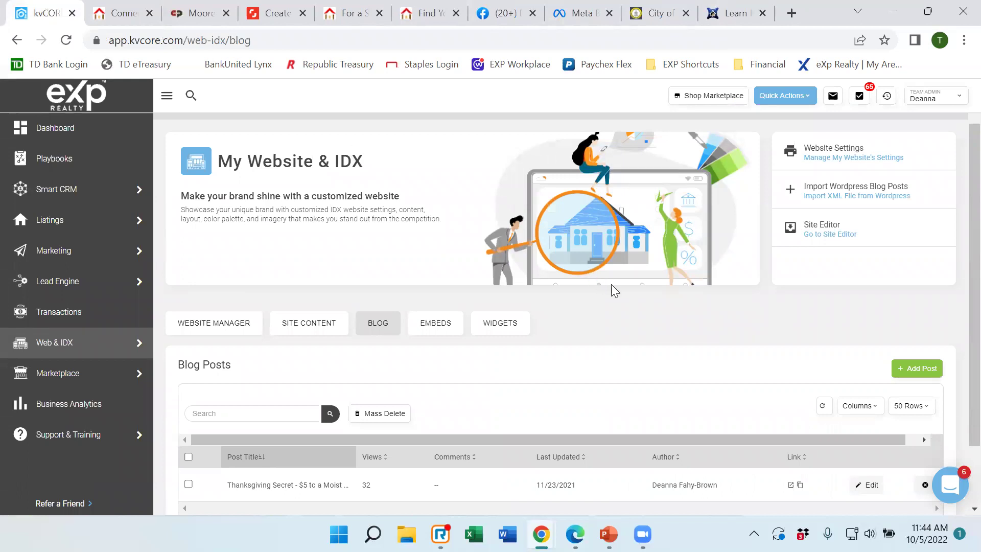
pyautogui.scroll(-2, 539, 434)
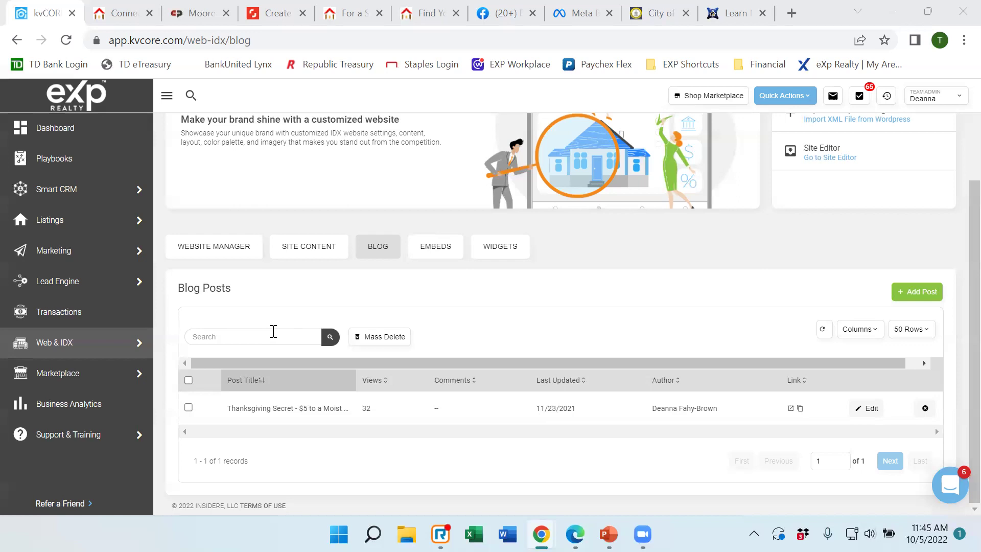
# Open All Lead Engine Tools from the Lead Engine sidebar menu.
pyautogui.moveTo(111, 245)
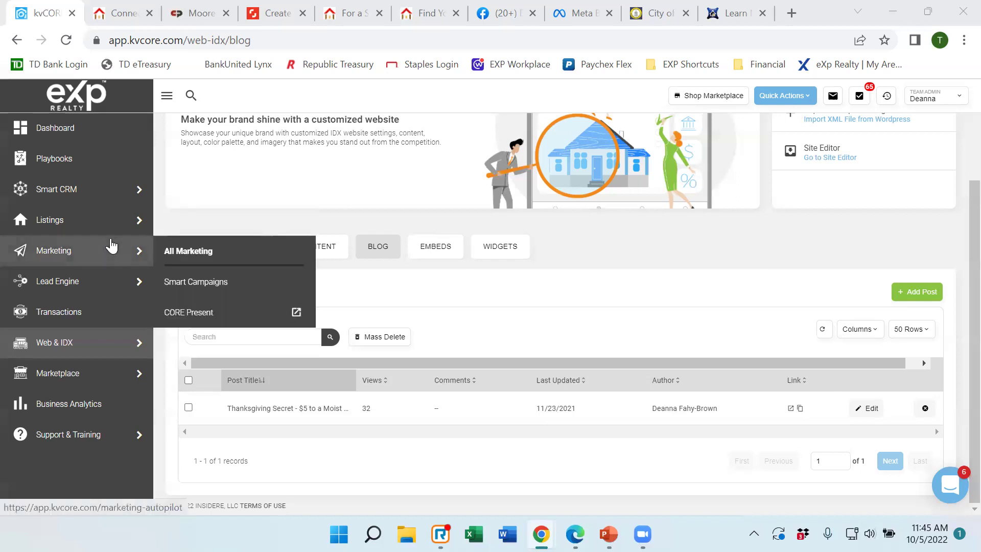
pyautogui.moveTo(103, 202)
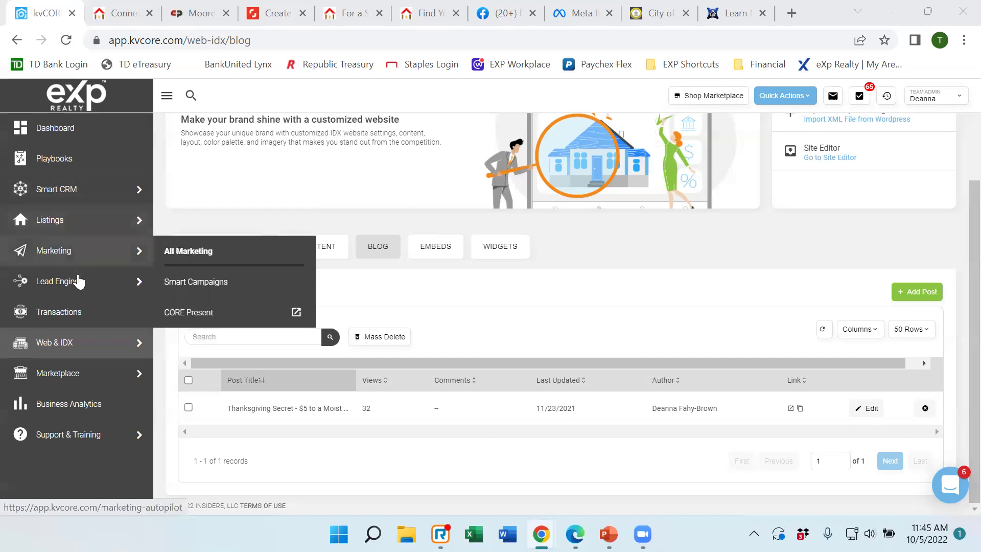
pyautogui.moveTo(76, 287)
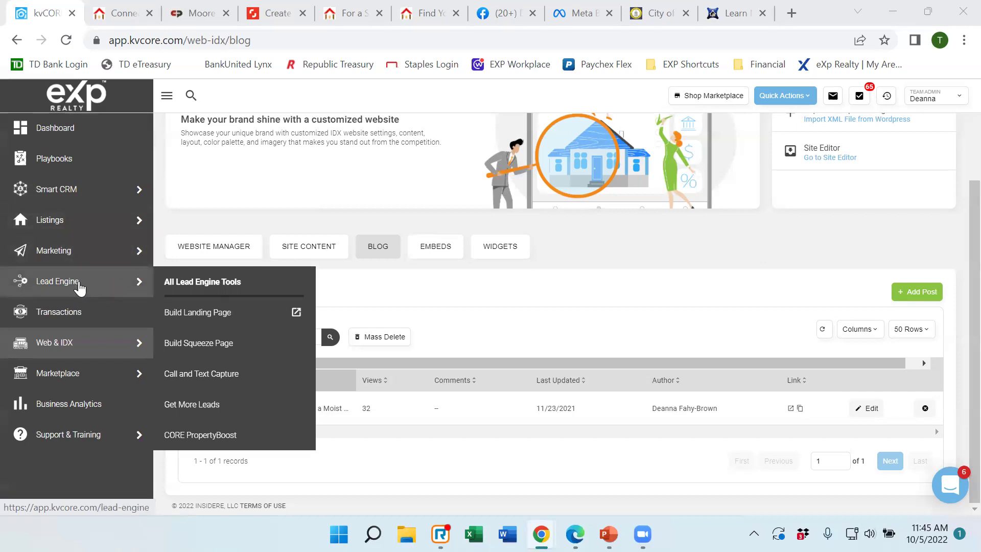
pyautogui.click(185, 284)
pyautogui.scroll(3, 812, 281)
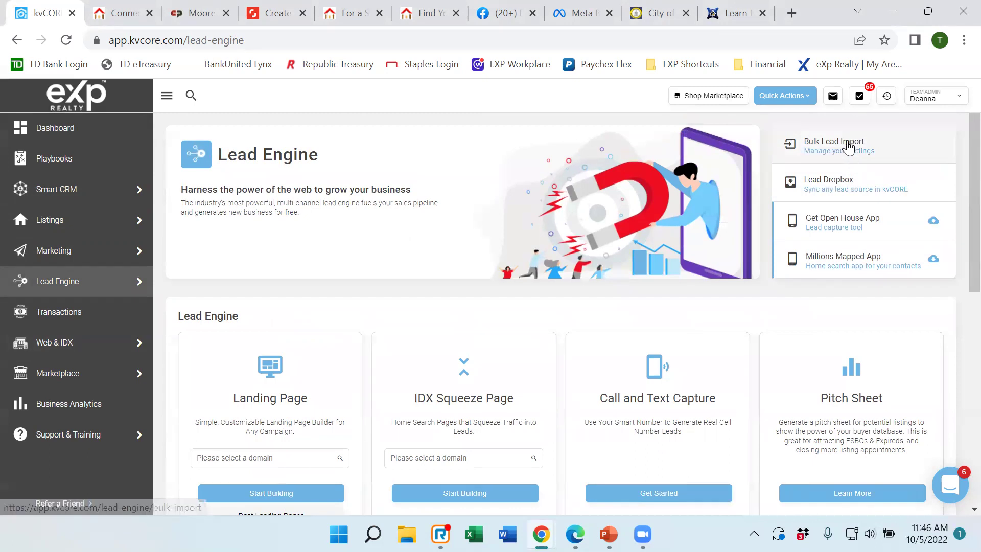
# Open Bulk Lead Import, preview the Do It Yourself CSV upload step, then go back to the import options.
pyautogui.click(847, 146)
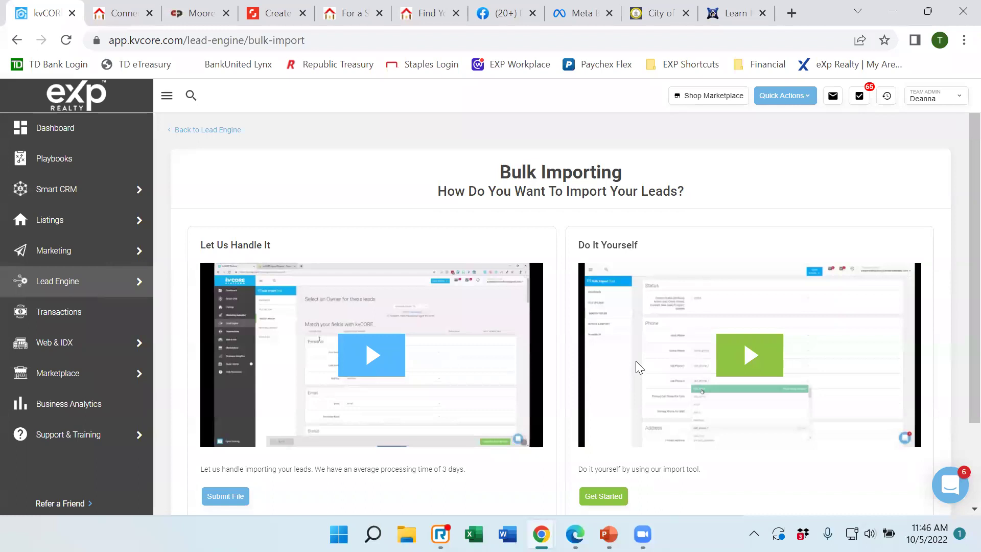
pyautogui.scroll(-2, 636, 349)
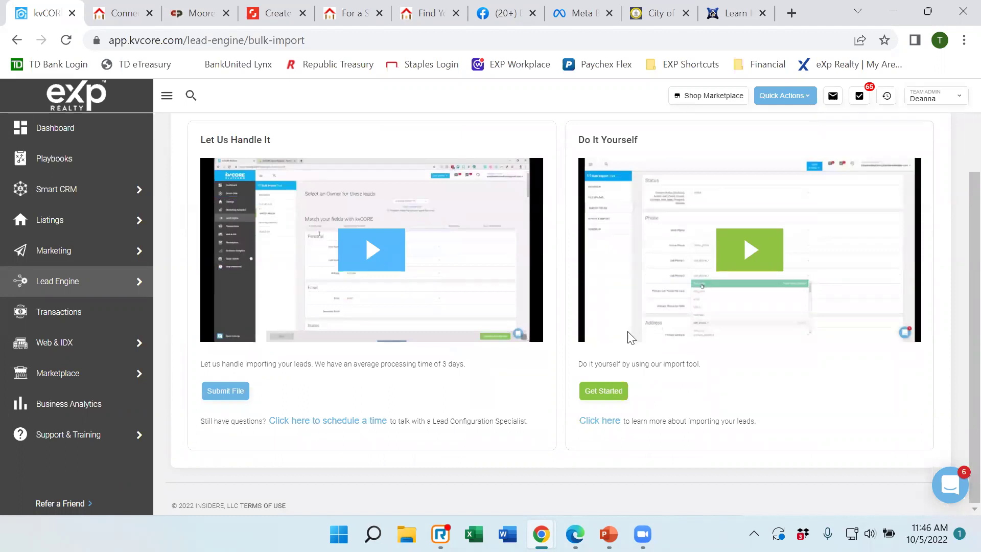
pyautogui.click(618, 403)
pyautogui.scroll(-2, 635, 268)
pyautogui.click(605, 395)
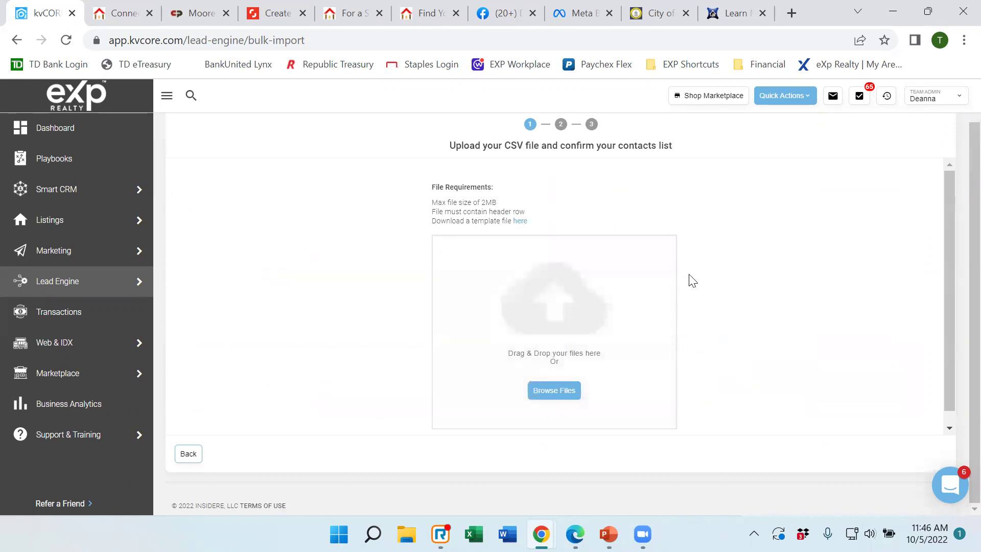
pyautogui.scroll(-1, 690, 283)
pyautogui.click(190, 454)
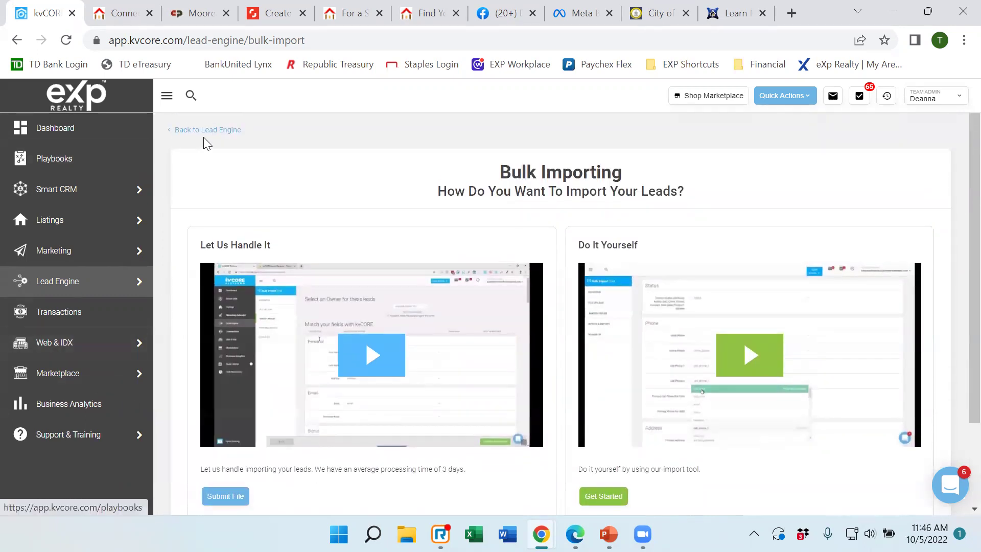
# Go back to the Lead Engine page and scroll down to its Bulk Import and Lead Dropbox tools.
pyautogui.click(207, 132)
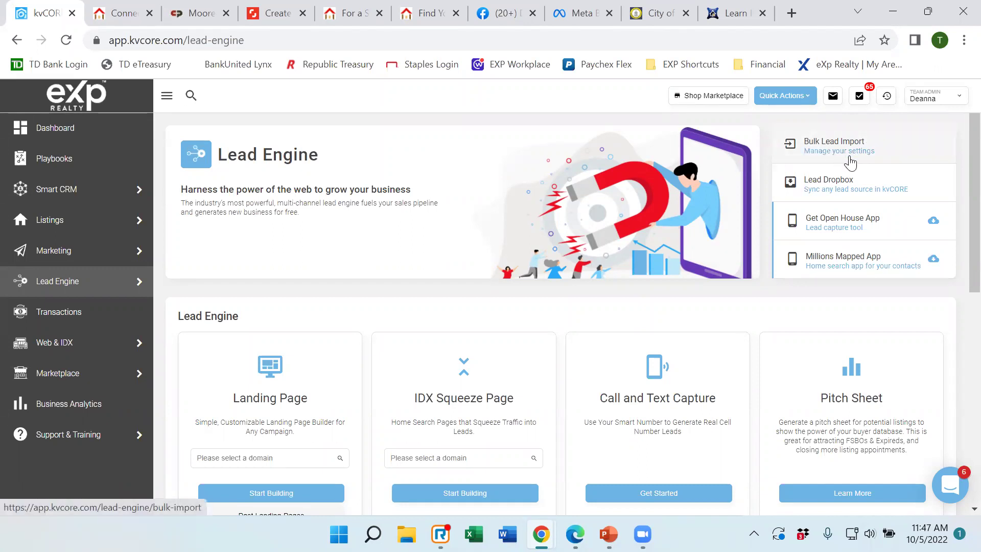
pyautogui.scroll(-3, 415, 248)
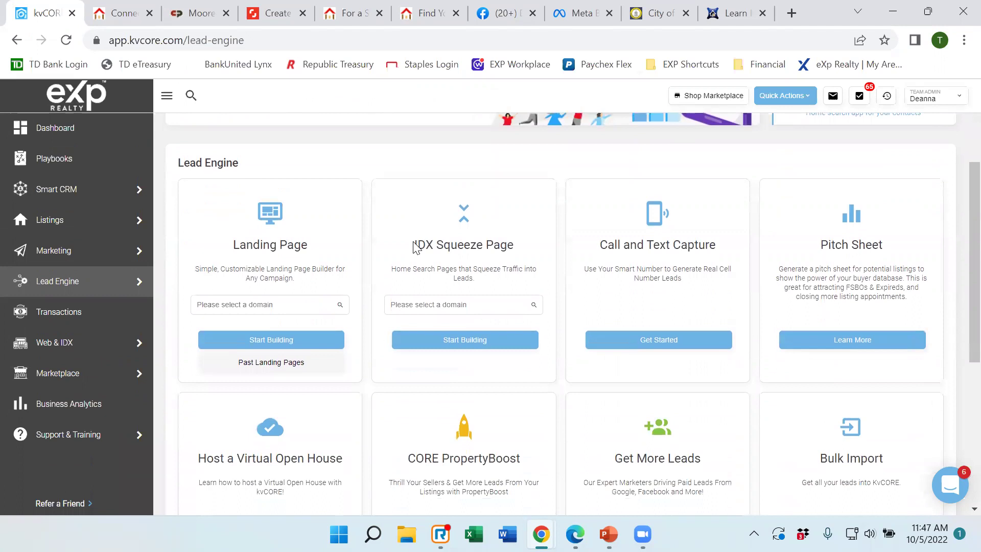
pyautogui.scroll(-5, 422, 258)
pyautogui.moveTo(66, 444)
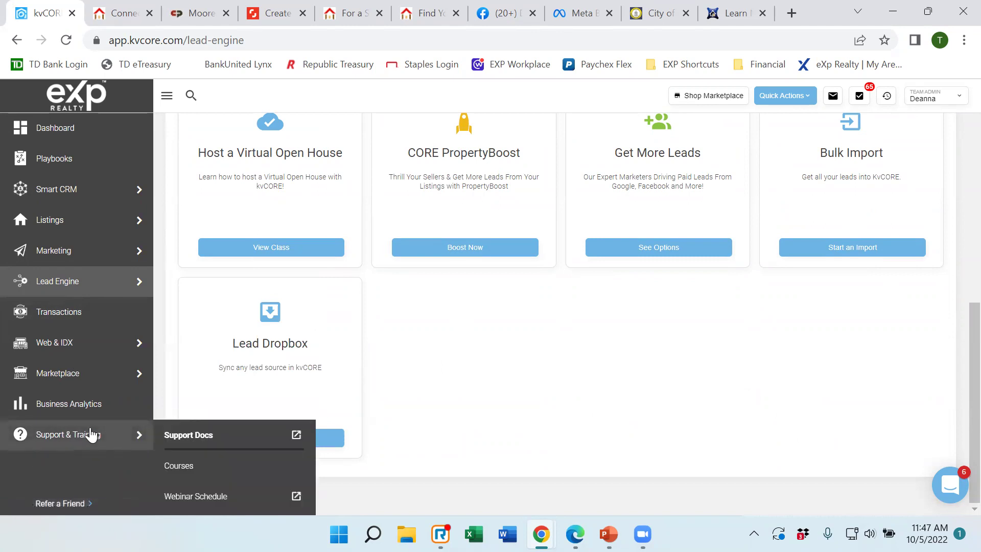
# Open Support Docs and the 'Import Your Leads' help article in new tabs, then view the article.
pyautogui.click(184, 435)
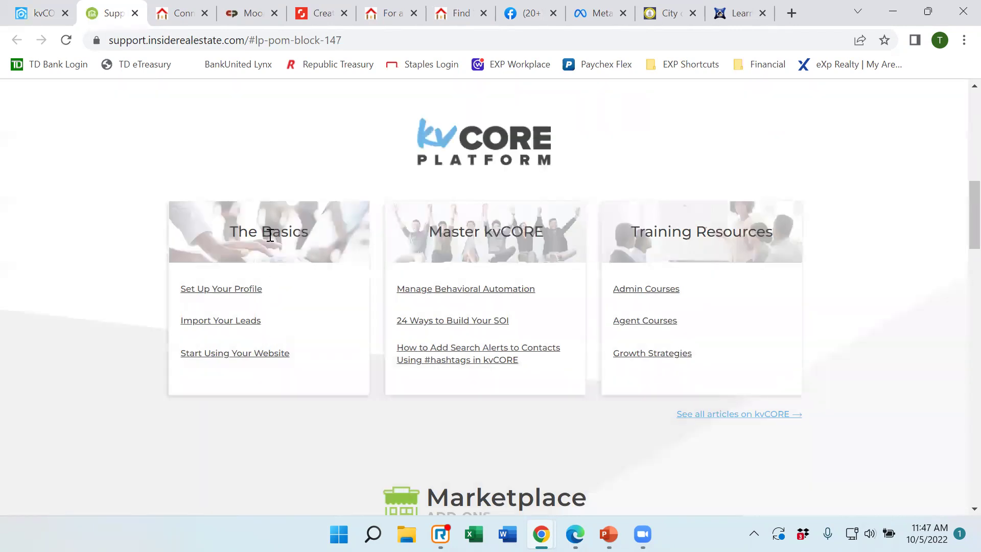
pyautogui.click(231, 327)
pyautogui.click(16, 13)
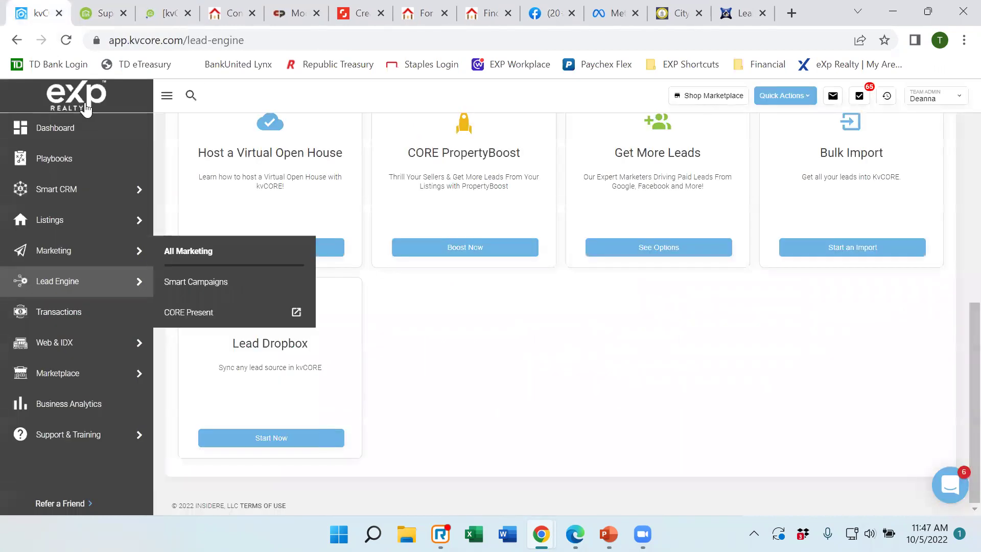
pyautogui.moveTo(81, 433)
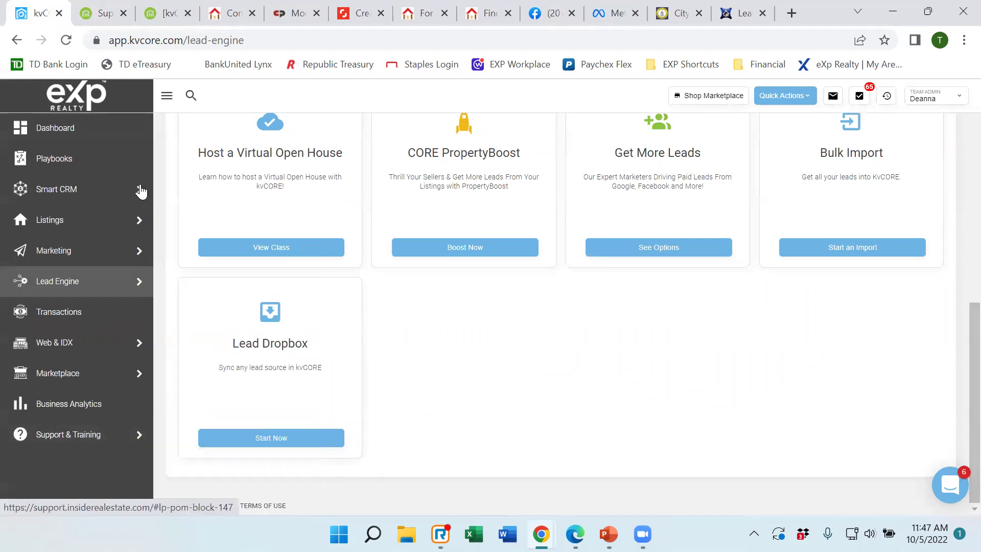
pyautogui.click(90, 15)
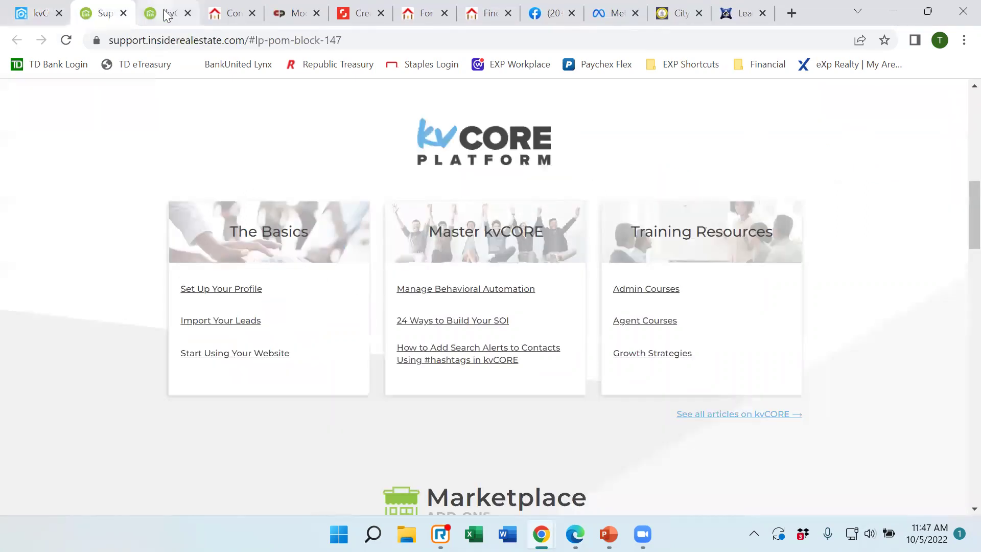
pyautogui.click(164, 13)
# Scroll the Importing & Exporting Your Contacts article to Import Templates and open the USA template.
pyautogui.scroll(-3, 612, 301)
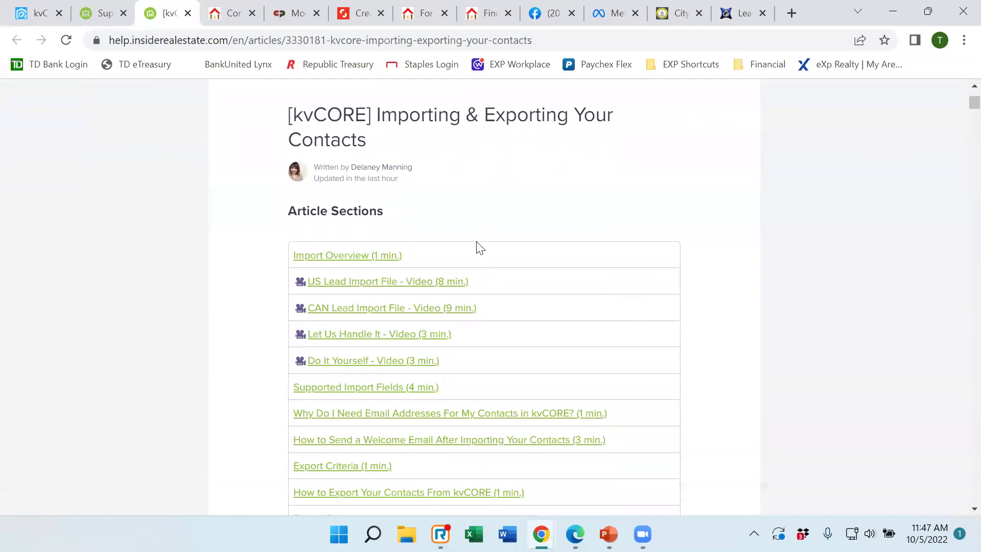
pyautogui.scroll(-2, 492, 232)
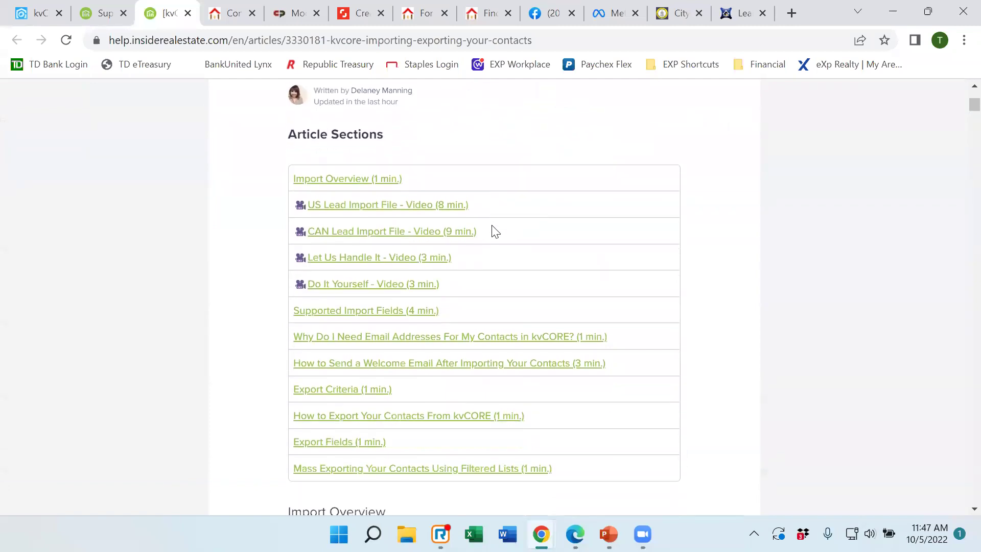
pyautogui.scroll(-1, 491, 204)
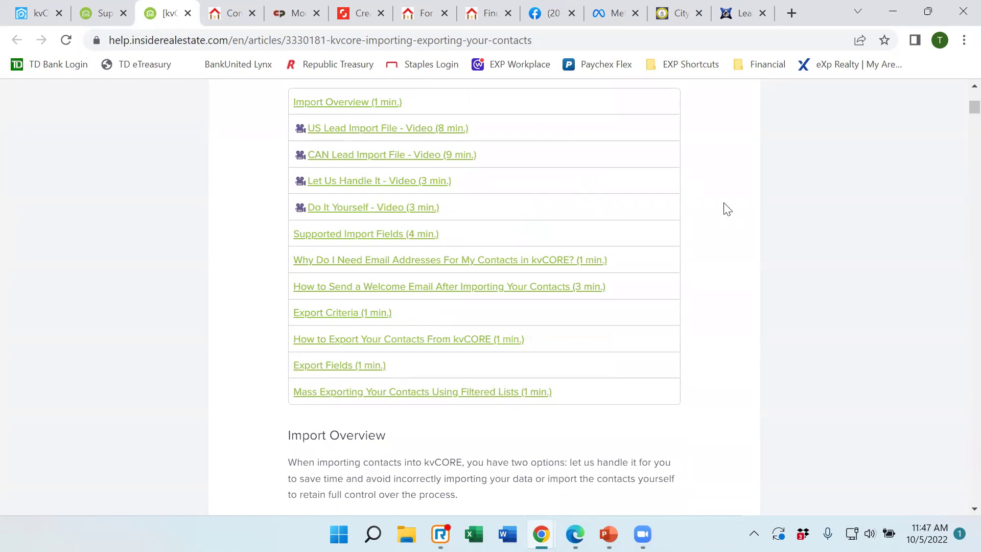
pyautogui.scroll(-5, 763, 221)
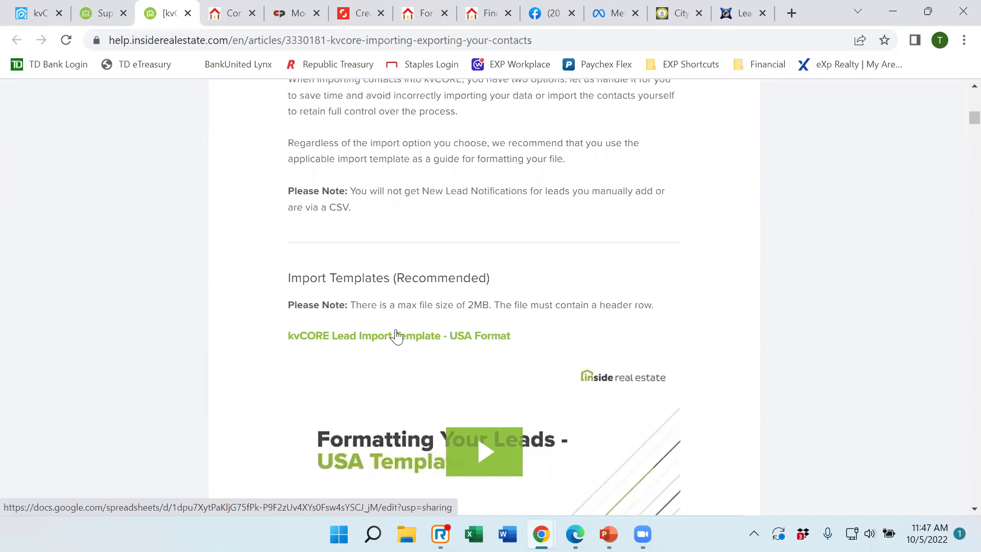
pyautogui.click(389, 327)
# Return to kvCORE, then show THE SCHEDULE slide (slide 3) of the PowerPoint training deck.
pyautogui.click(36, 20)
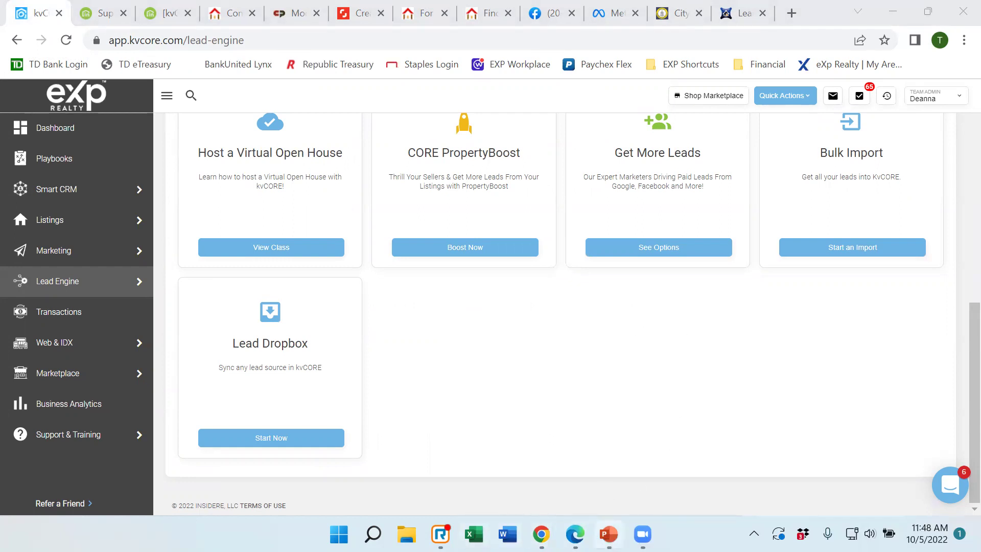
pyautogui.click(607, 533)
pyautogui.click(66, 311)
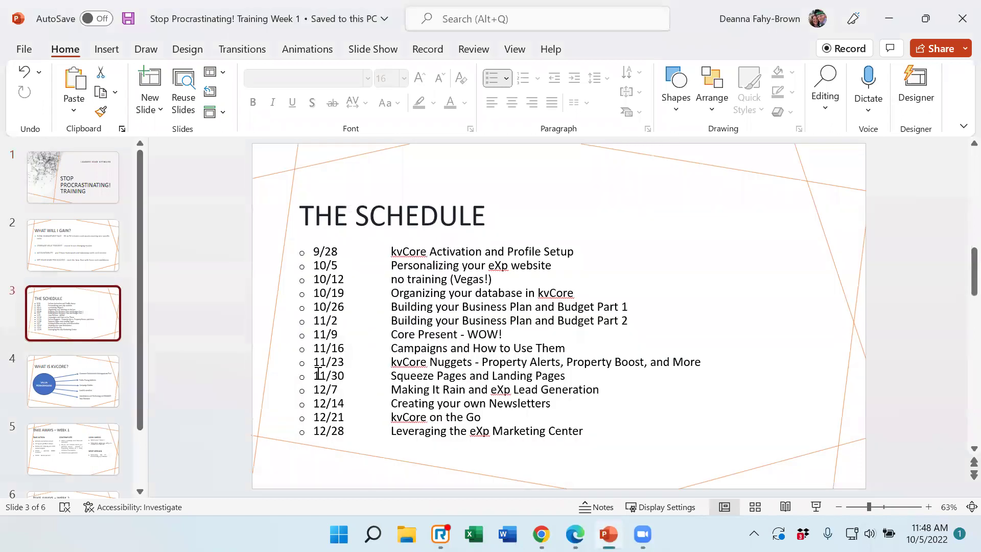